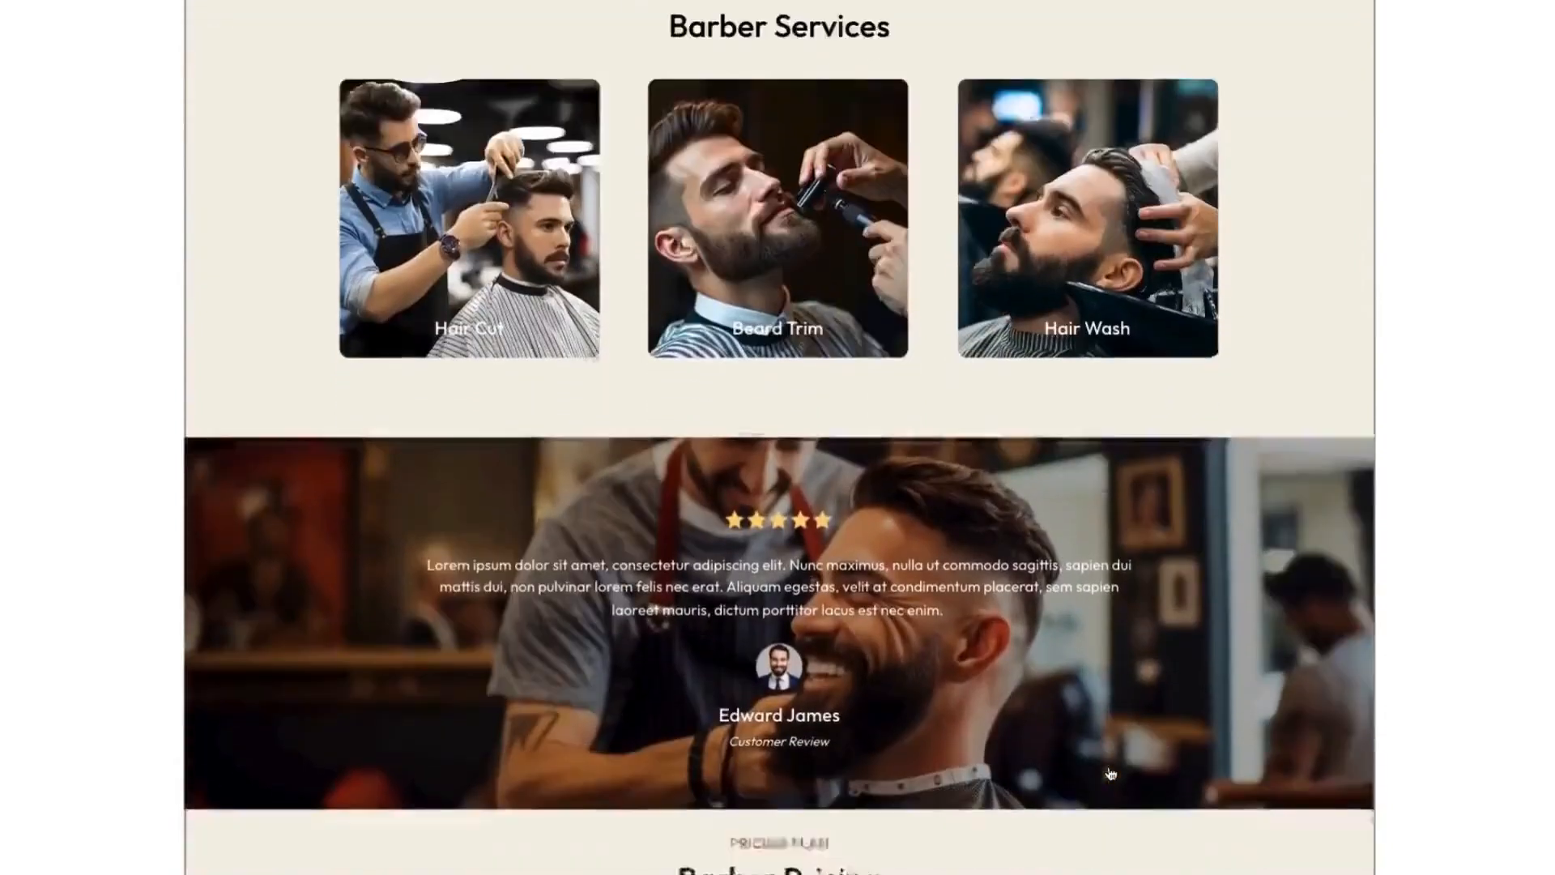
# Step: Scroll through the reference barber shop website to review its sections
pyautogui.scroll(-5, 1110, 774)
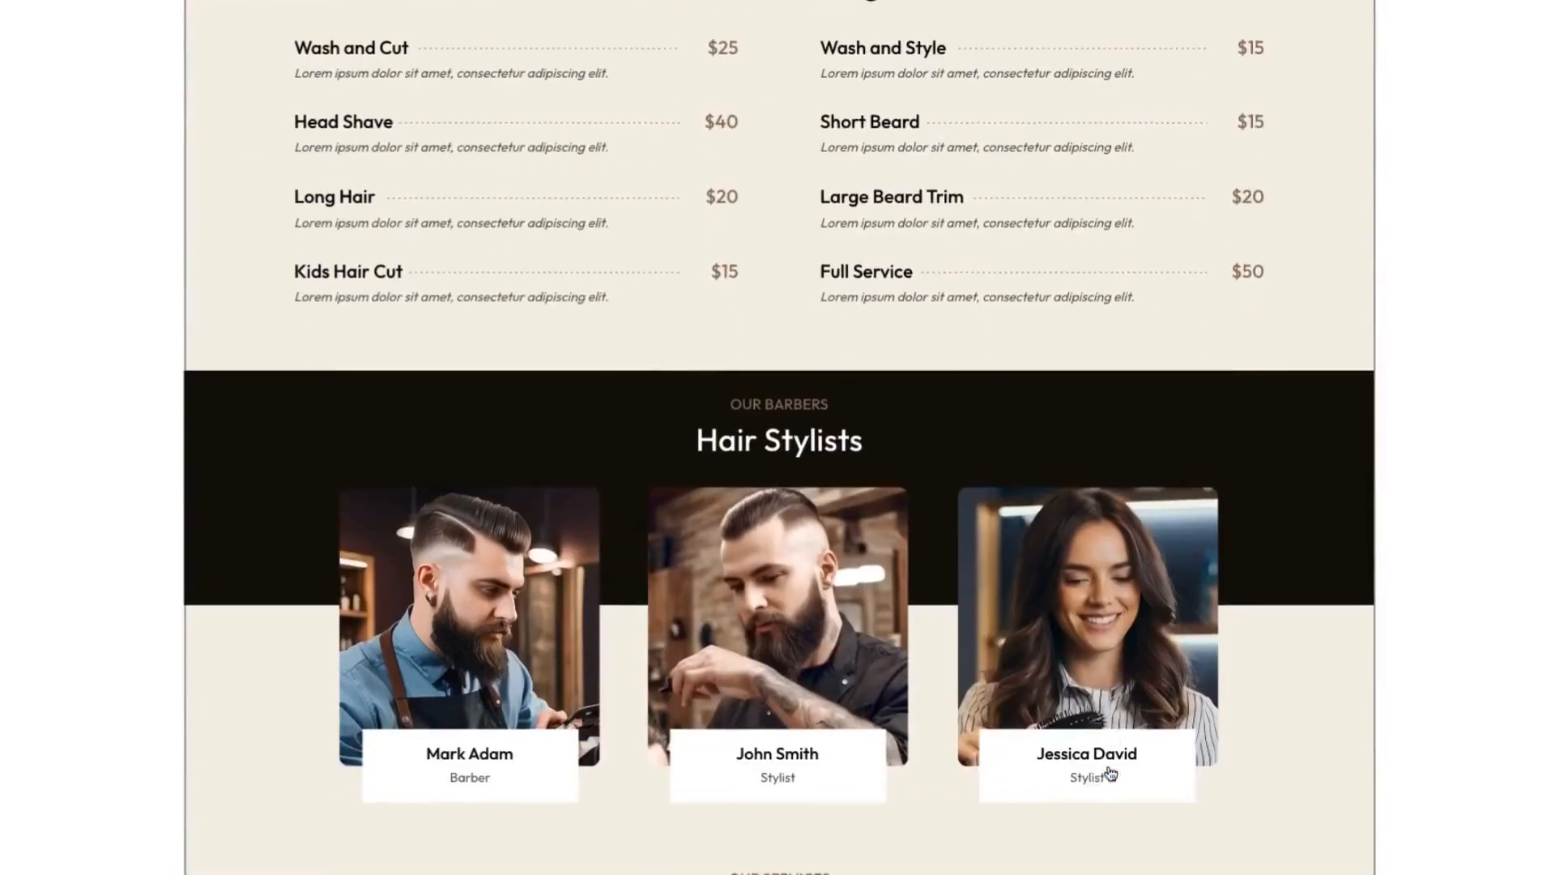
pyautogui.scroll(-10, 1109, 773)
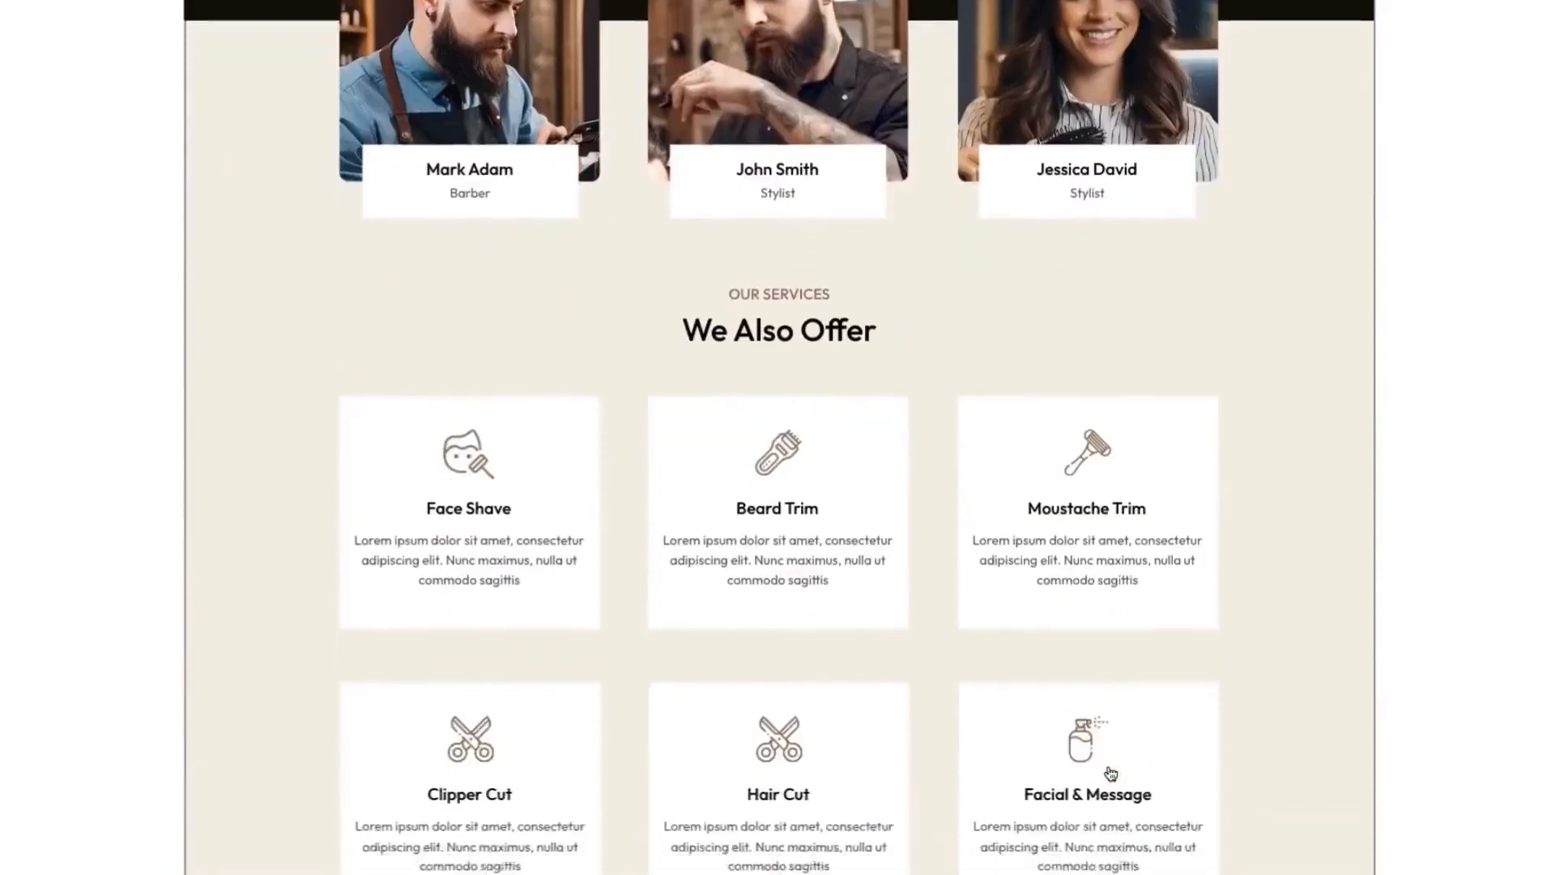
pyautogui.scroll(-4, 1109, 774)
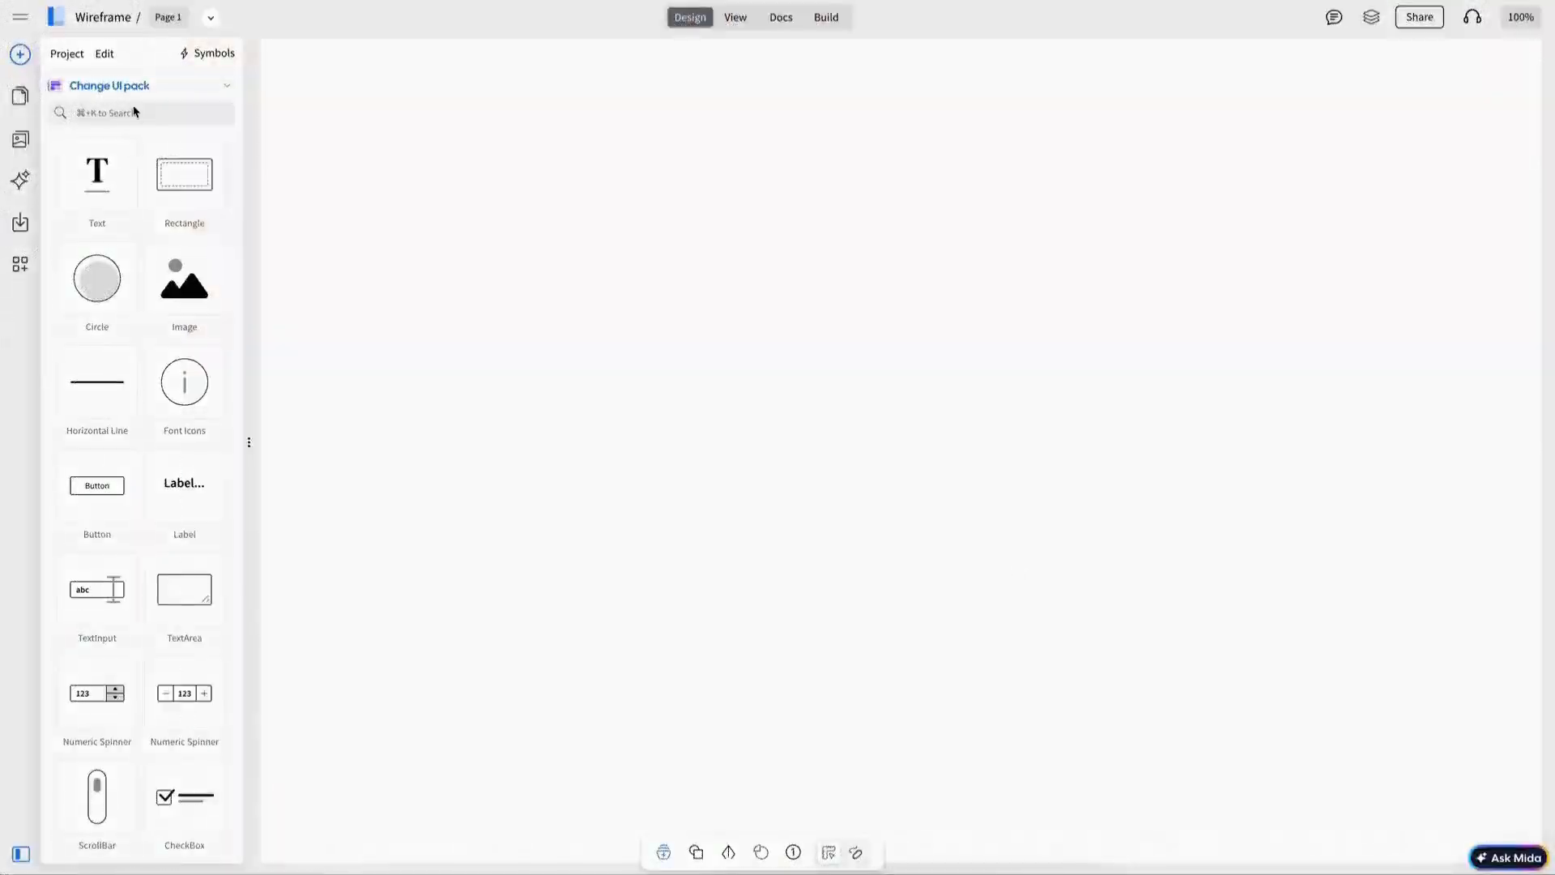
# Step: Insert a browser frame with a full-width hero image placeholder about 1280 × 531 at its top
pyautogui.click(141, 115)
pyautogui.write('brow')
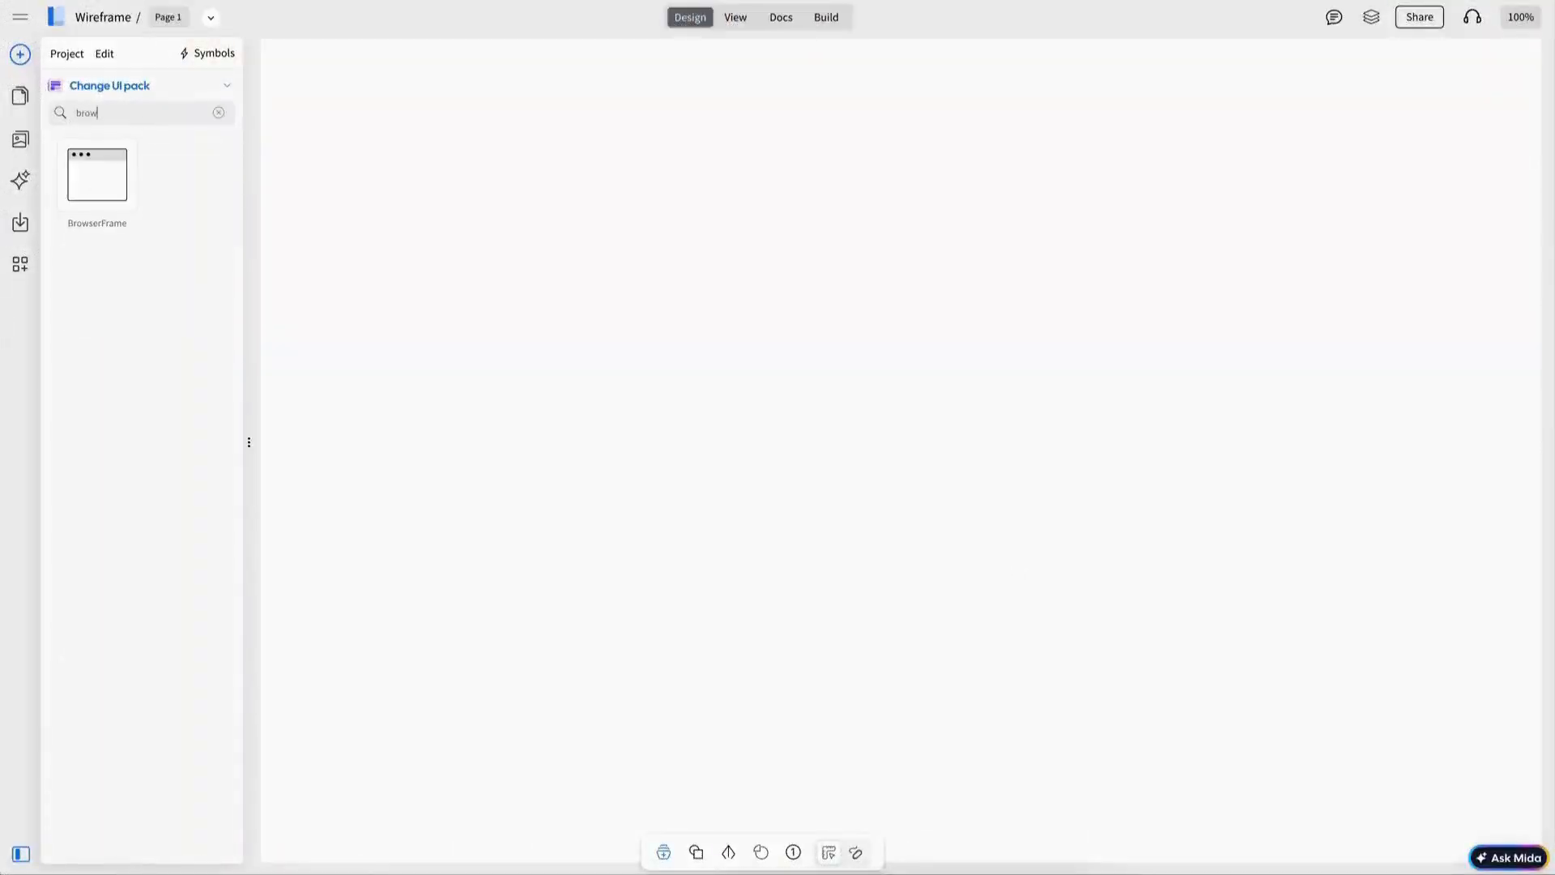
pyautogui.moveTo(292, 161); pyautogui.dragTo(295, 162)
pyautogui.moveTo(610, 259); pyautogui.dragTo(926, 566)
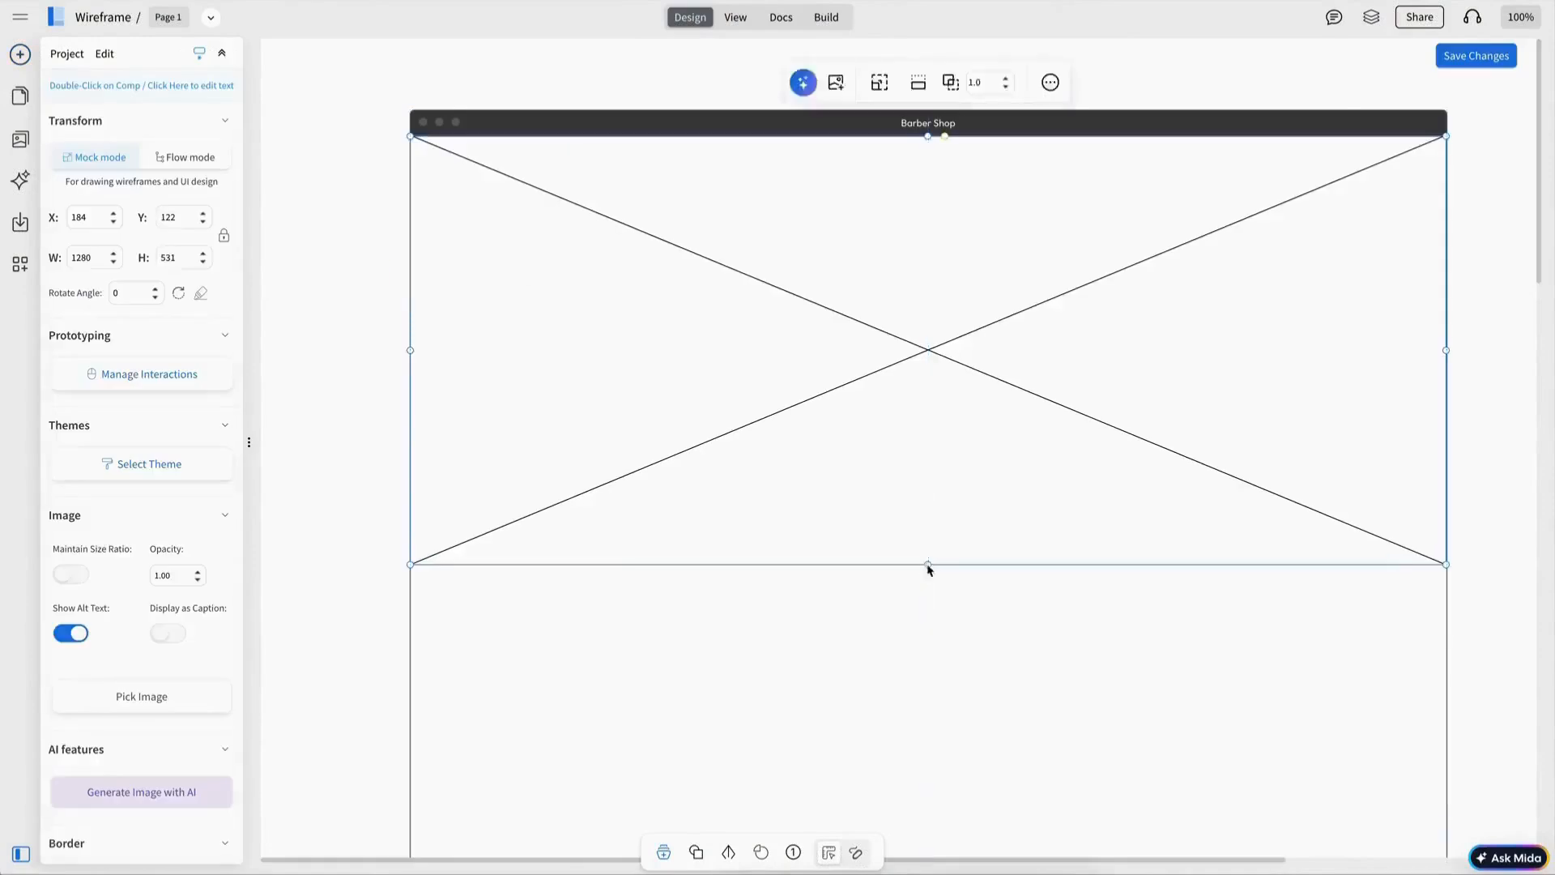
pyautogui.click(937, 417)
pyautogui.press('Down')
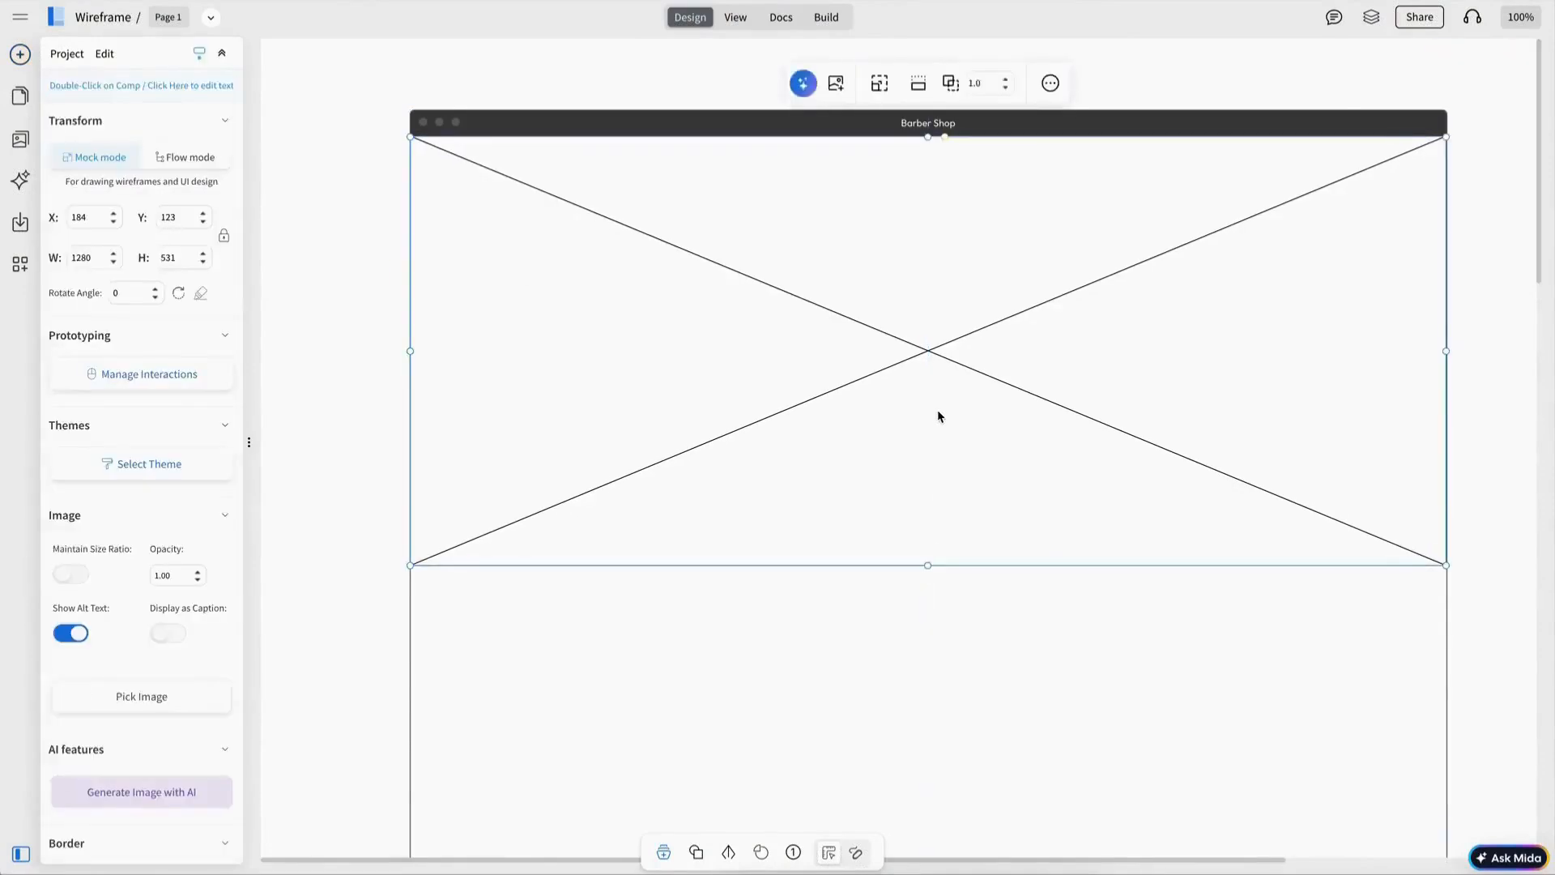
pyautogui.press('Escape')
# Step: Tint the hero image gray and place a small logo image placeholder about 100 × 49 at its top-left
pyautogui.moveTo(180, 198); pyautogui.dragTo(588, 273)
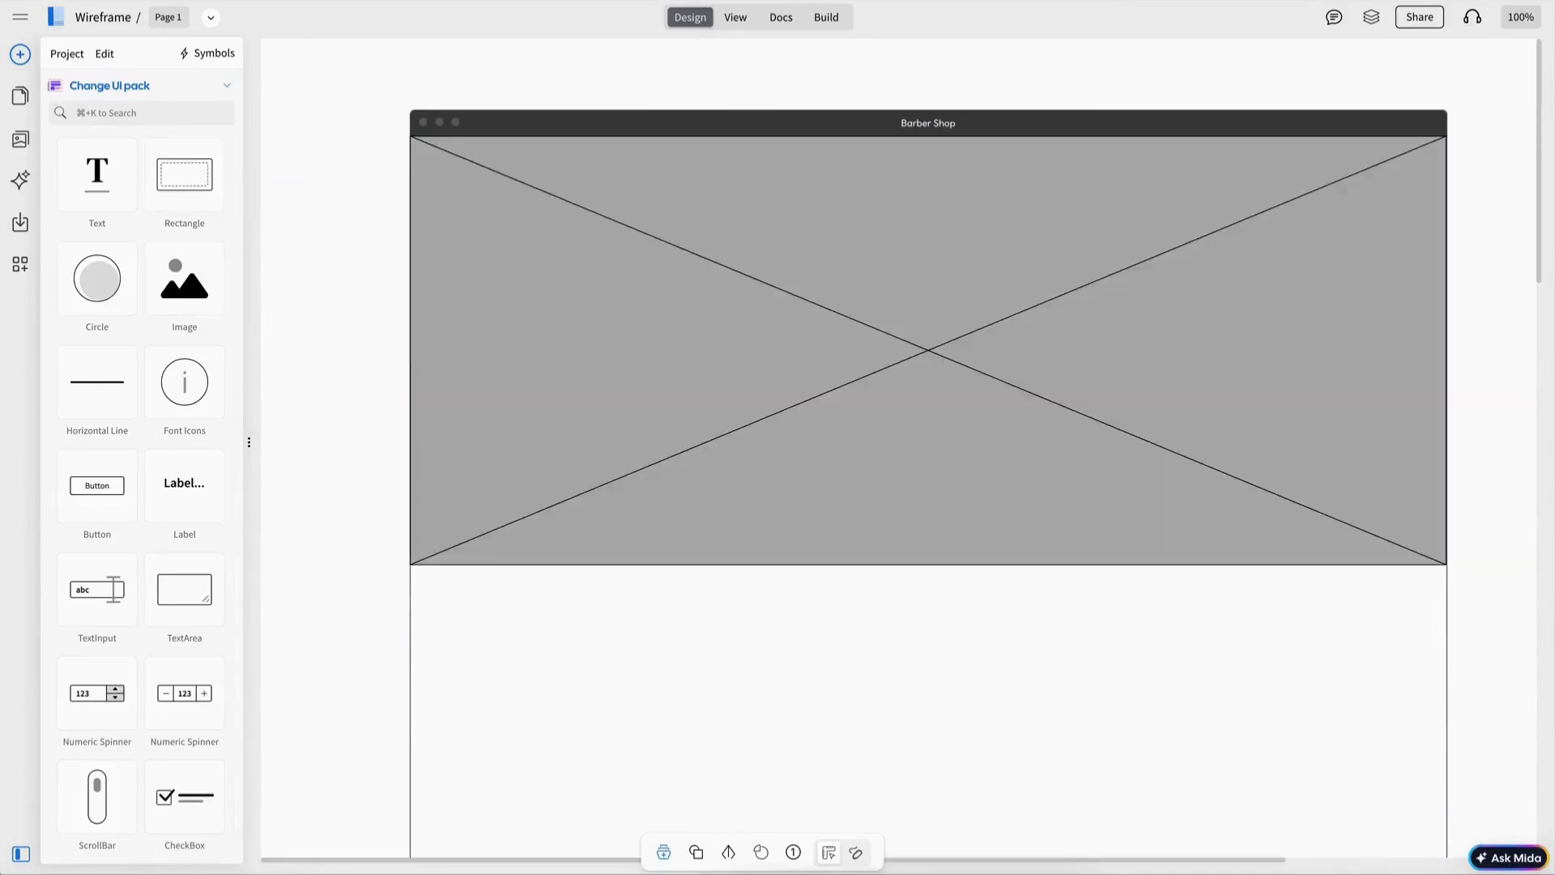
pyautogui.moveTo(175, 276); pyautogui.dragTo(535, 179)
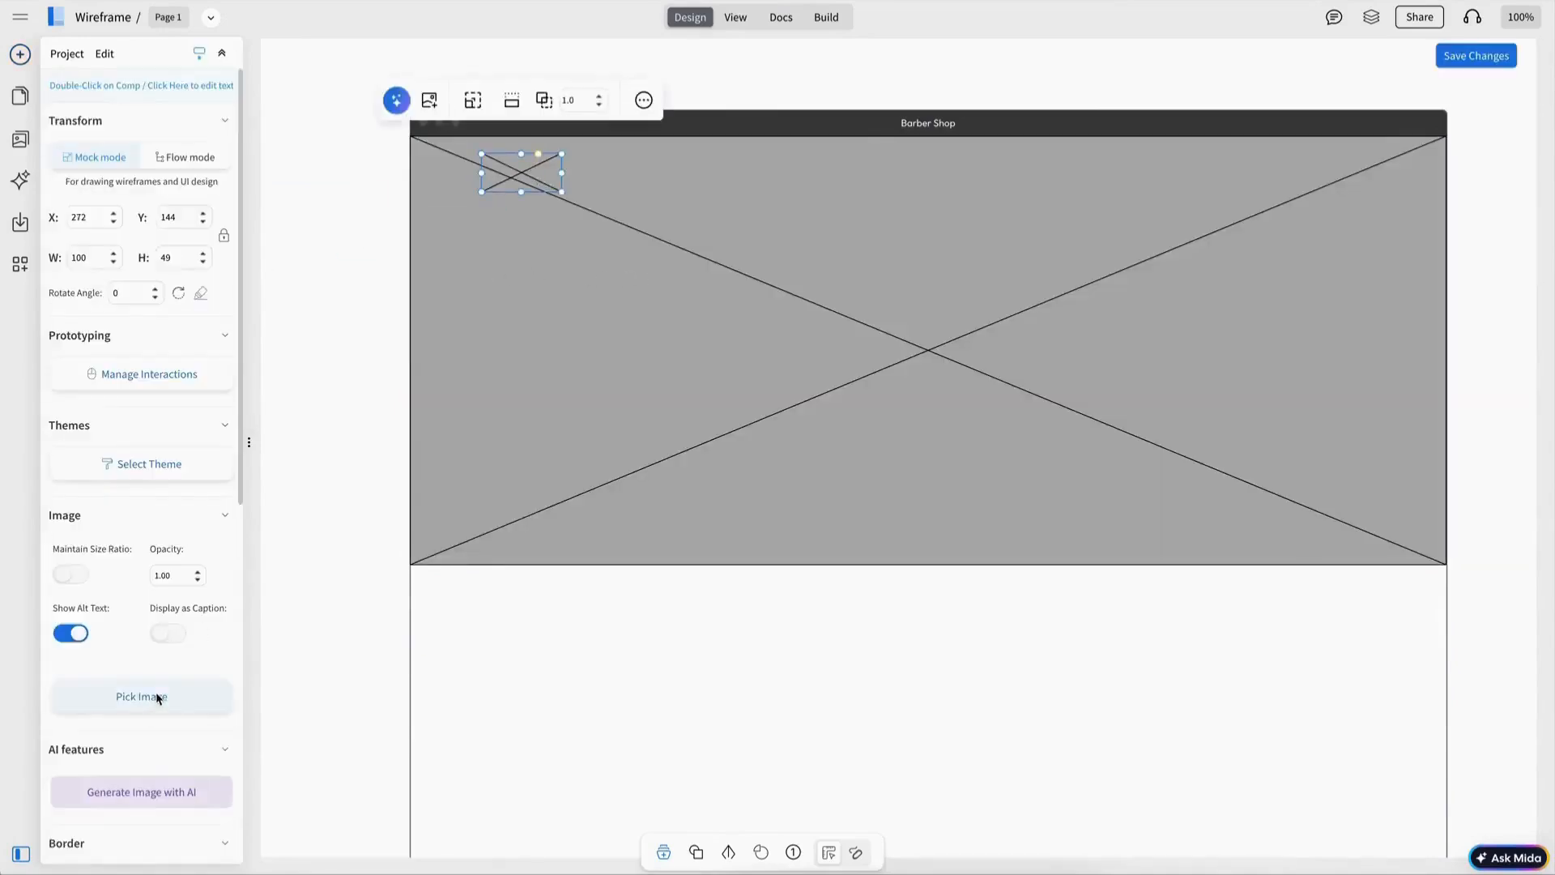
# Step: Style the logo placeholder with a white border
pyautogui.scroll(-6, 154, 696)
pyautogui.click(129, 668)
pyautogui.click(130, 450)
pyautogui.click(141, 590)
pyautogui.click(348, 363)
pyautogui.moveTo(512, 185); pyautogui.dragTo(511, 186)
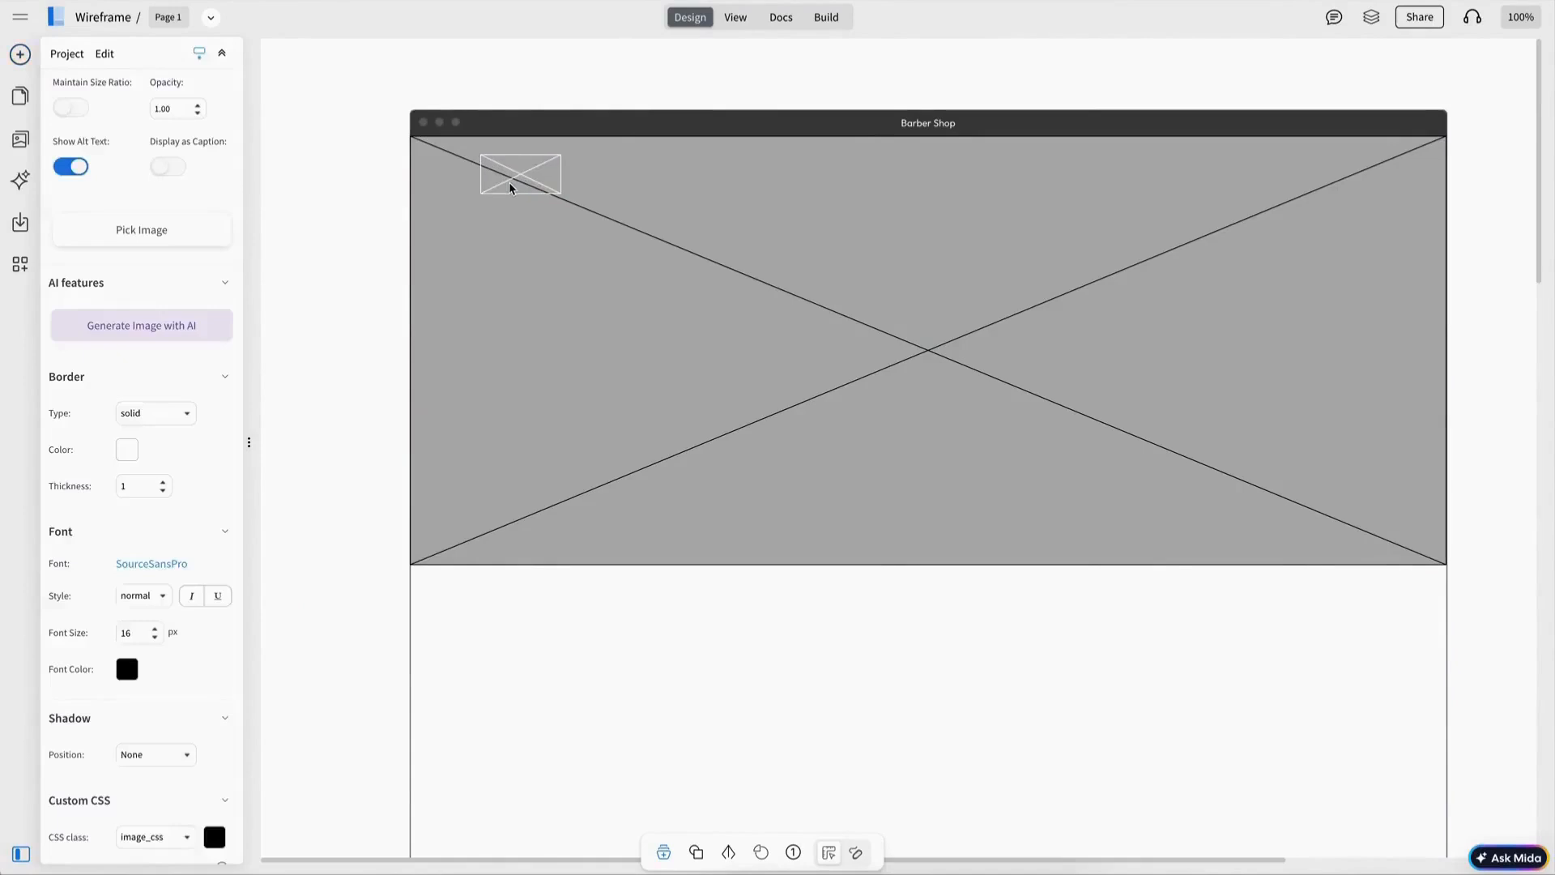
# Step: Search the components for a menu bar and place it in the hero's upper area
pyautogui.click(349, 154)
pyautogui.click(149, 114)
pyautogui.write('men')
pyautogui.press('BackSpace')
pyautogui.press('BackSpace')
pyautogui.press('BackSpace')
pyautogui.write('bar')
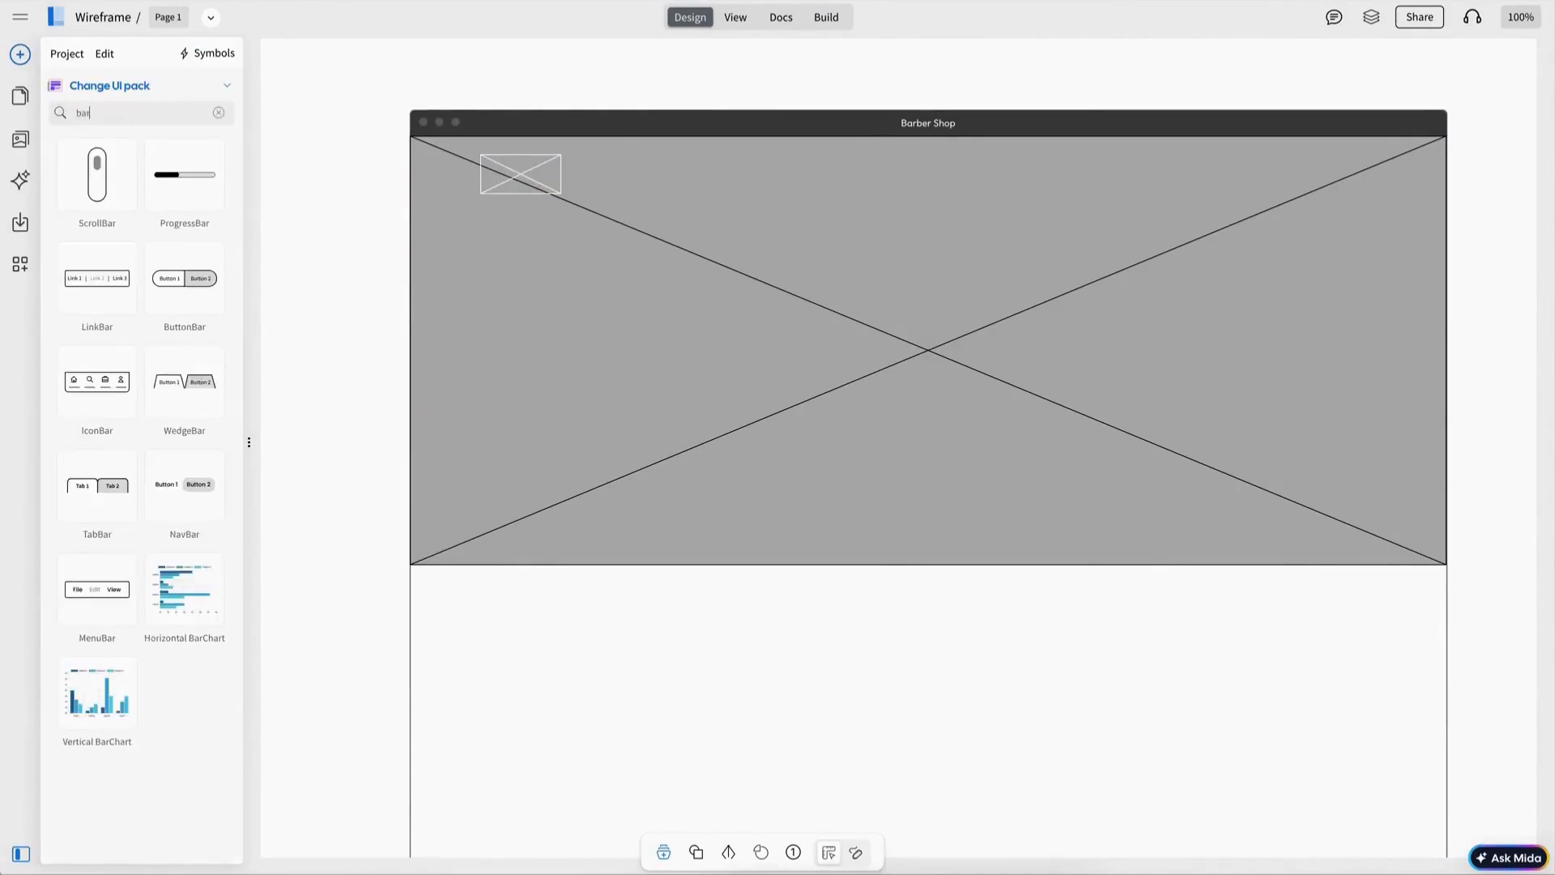
pyautogui.moveTo(102, 604); pyautogui.dragTo(875, 257)
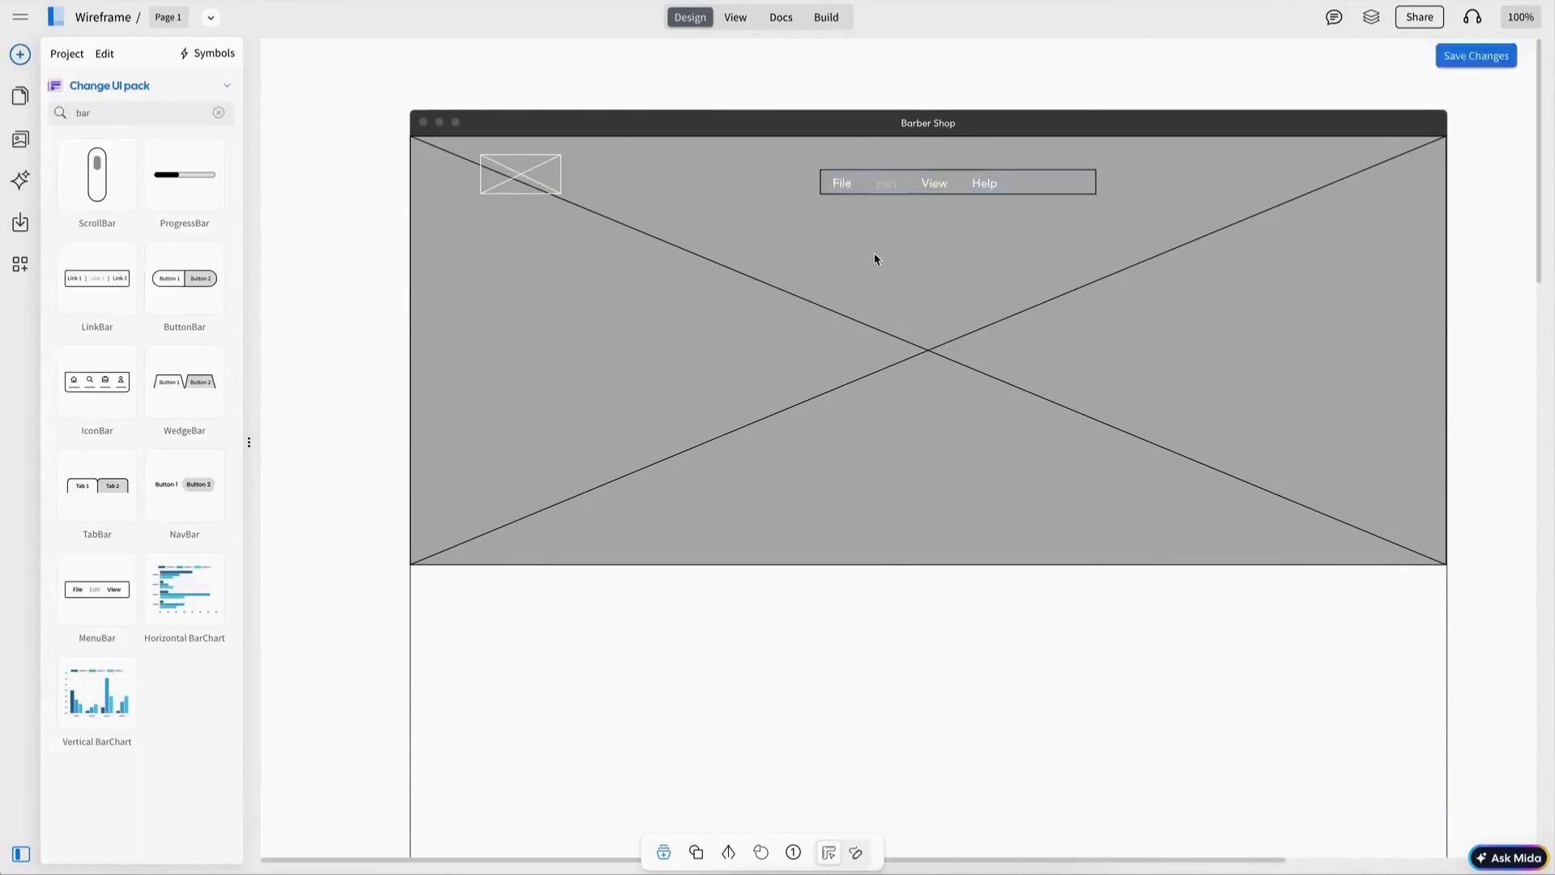
# Step: Reposition the menu bar and remove its border so only white labels show
pyautogui.click(909, 184)
pyautogui.moveTo(909, 184); pyautogui.dragTo(922, 178)
pyautogui.click(162, 646)
pyautogui.click(155, 726)
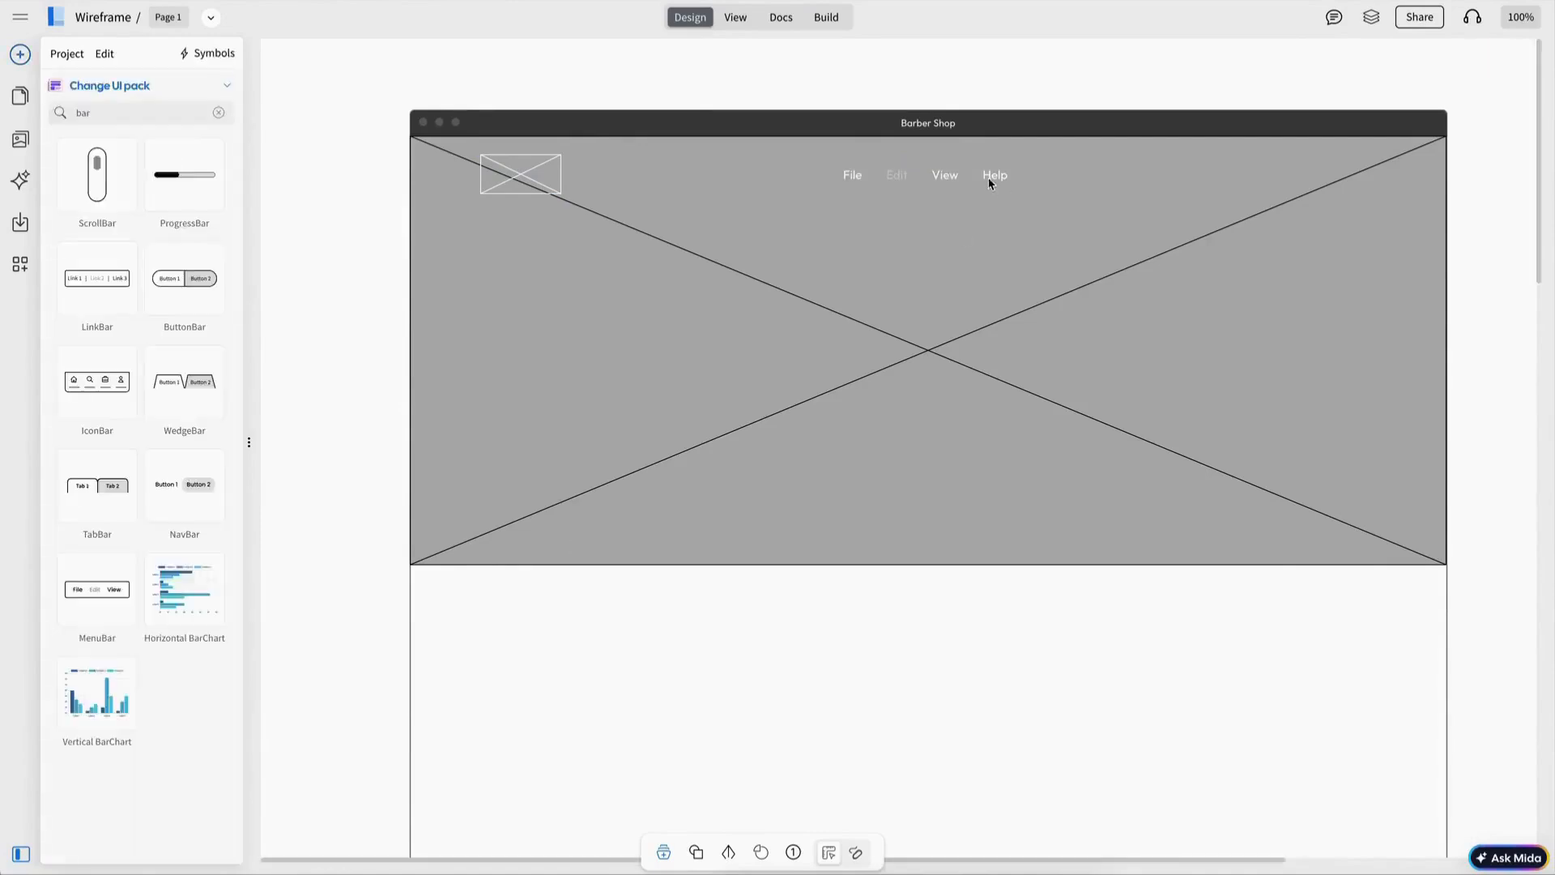
# Step: Relabel the menu items HOME, ABOUT, SERVICES, PRICING, PAGES, BLOG, CONTACT in Outfit and mark HOME as selected
pyautogui.doubleClick(989, 178)
pyautogui.write('HOME ABOUT SERVICES PRICING PAGES BLOG CONTACT')
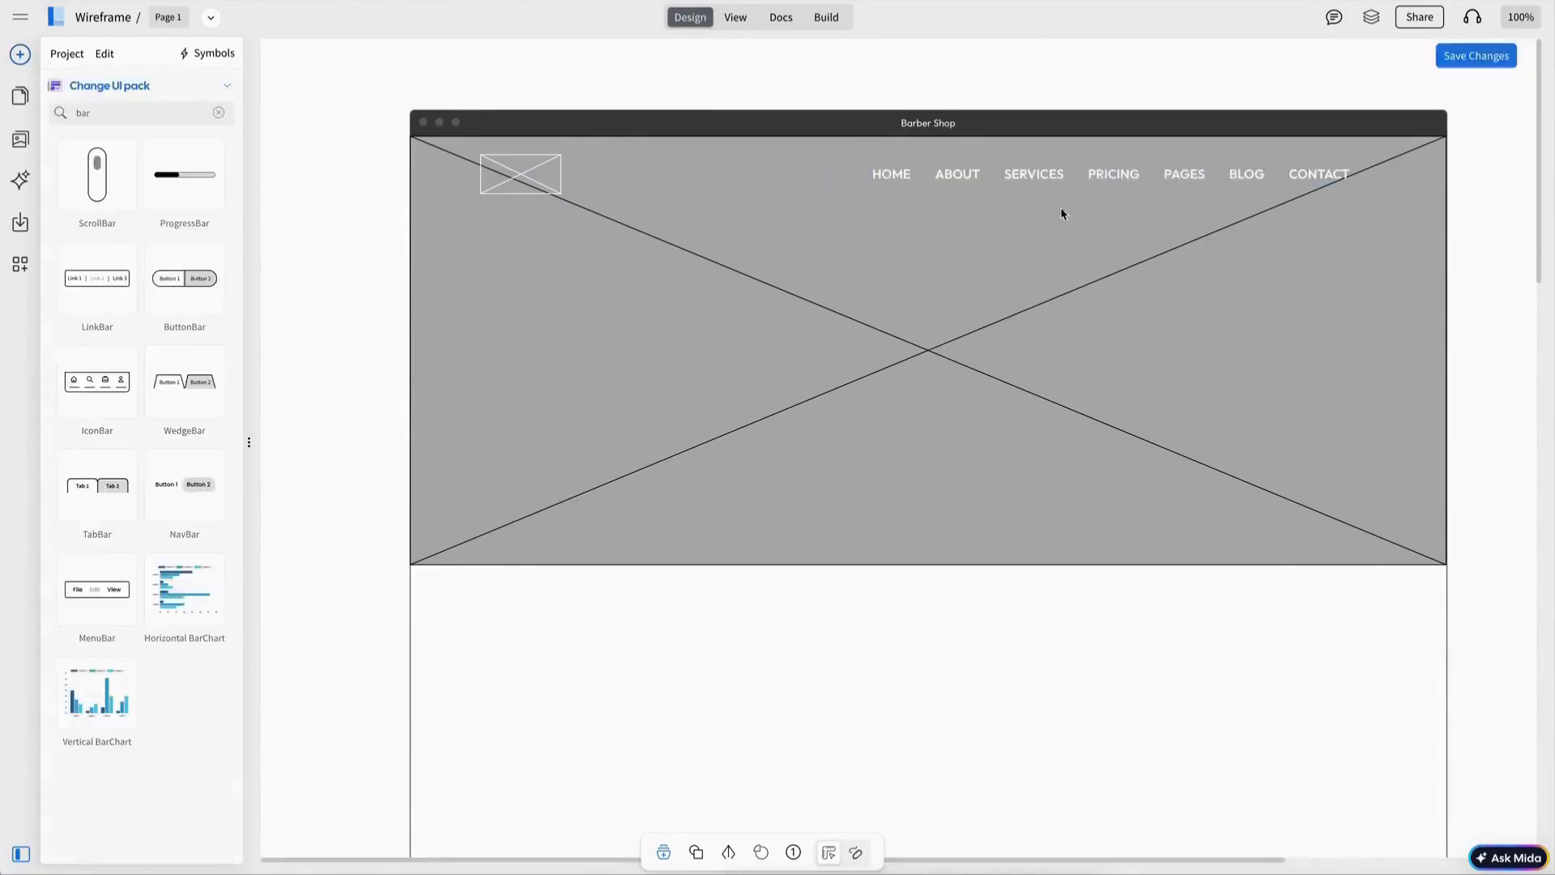
pyautogui.click(1053, 177)
pyautogui.click(154, 305)
pyautogui.click(145, 425)
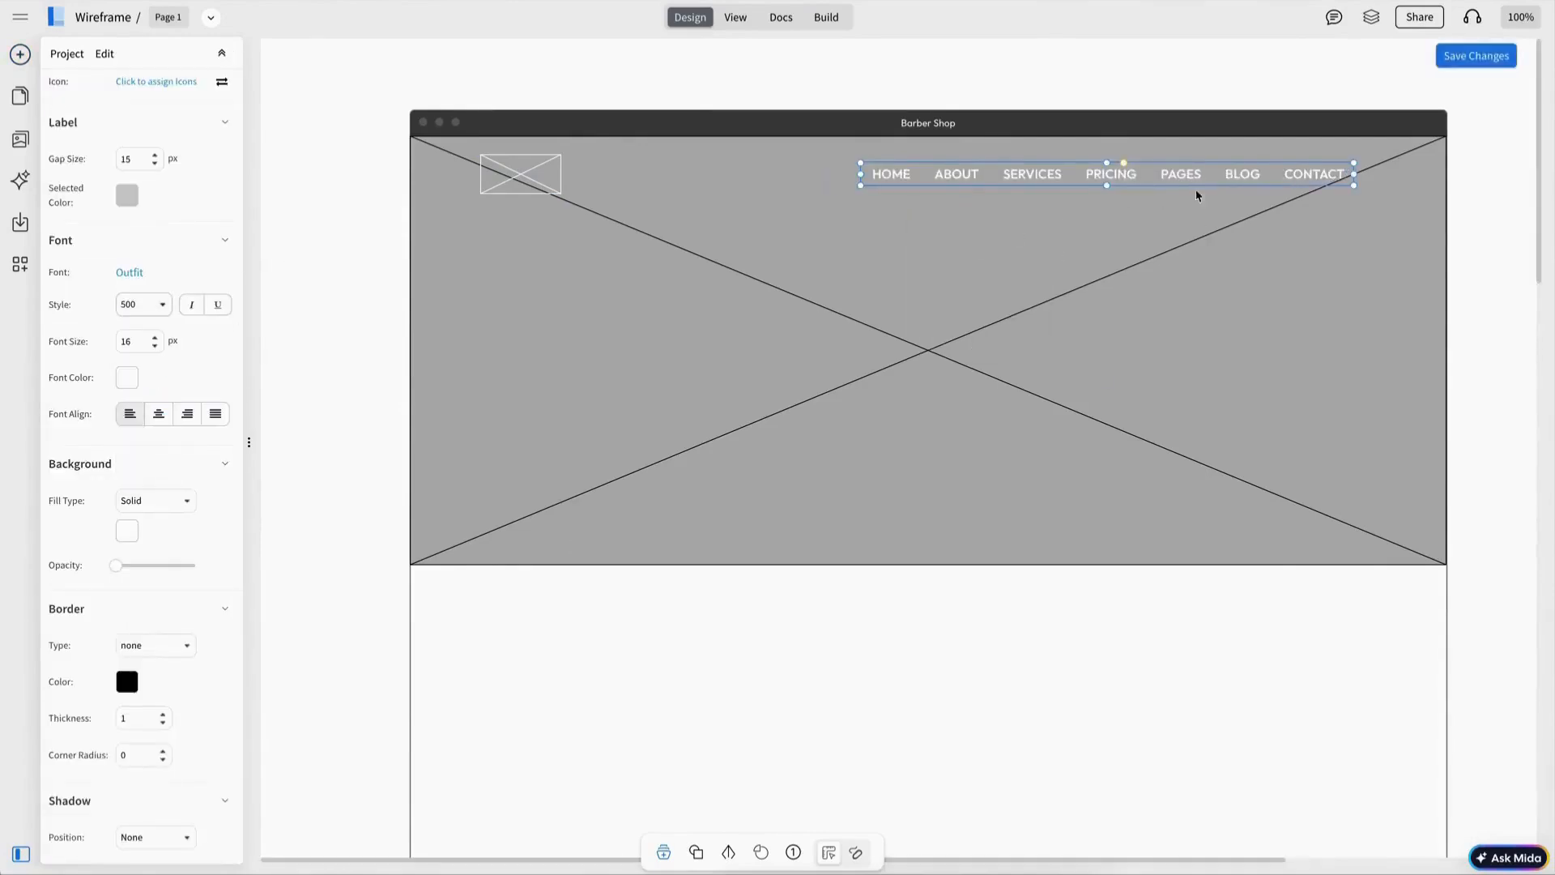
pyautogui.doubleClick(880, 179)
pyautogui.press('Escape')
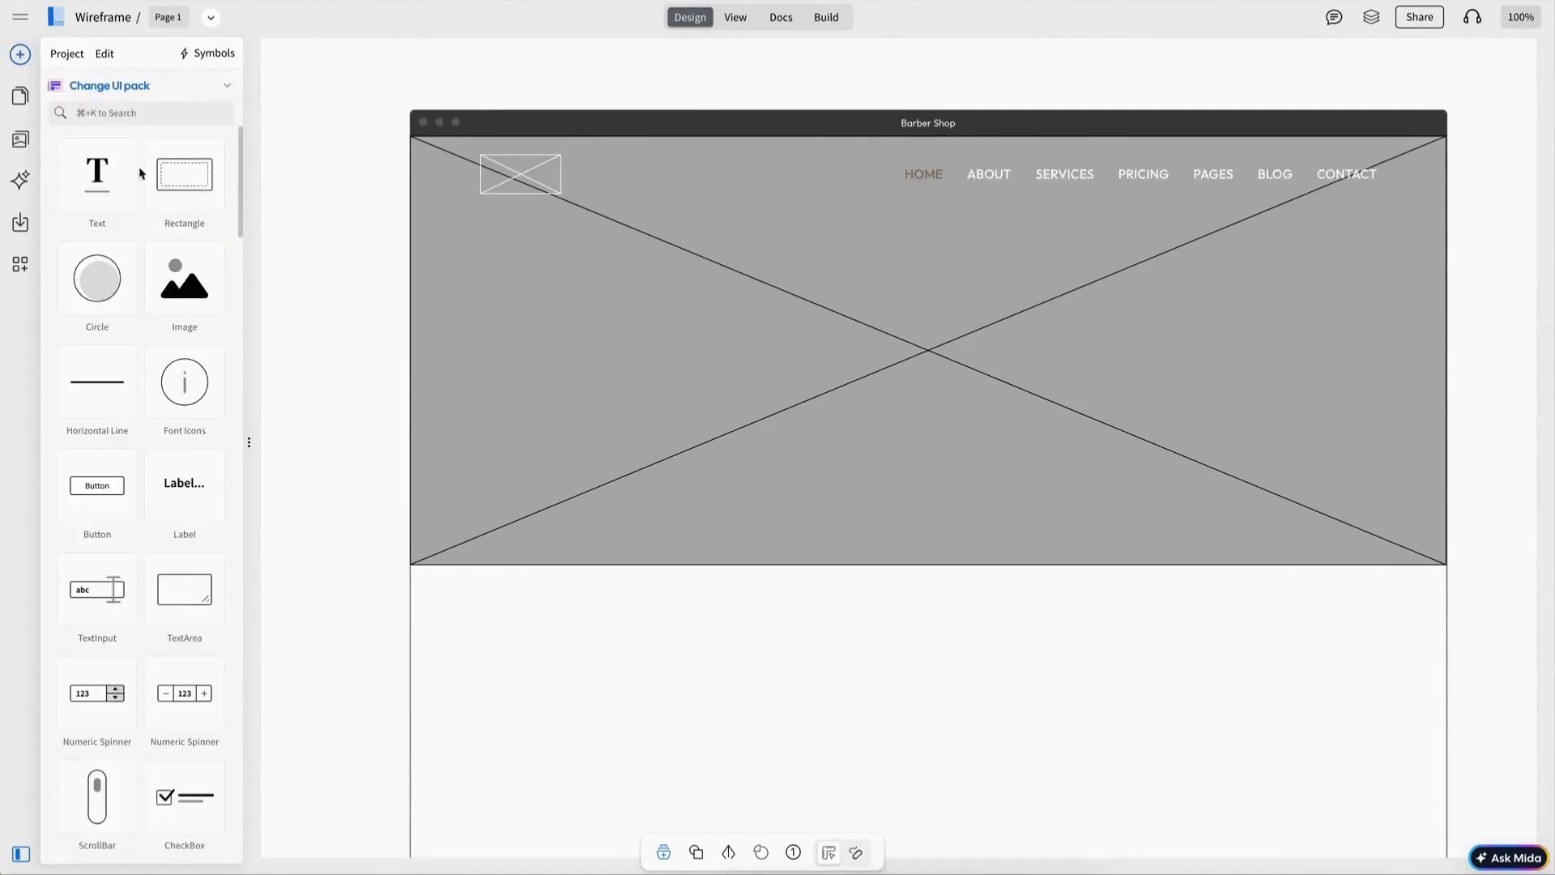
# Step: Add the tagline 'Precision Cuts. Timeless Style.' and the 40 px heading 'Expert barbers delivering sharp looks and confident style'
pyautogui.doubleClick(1008, 307)
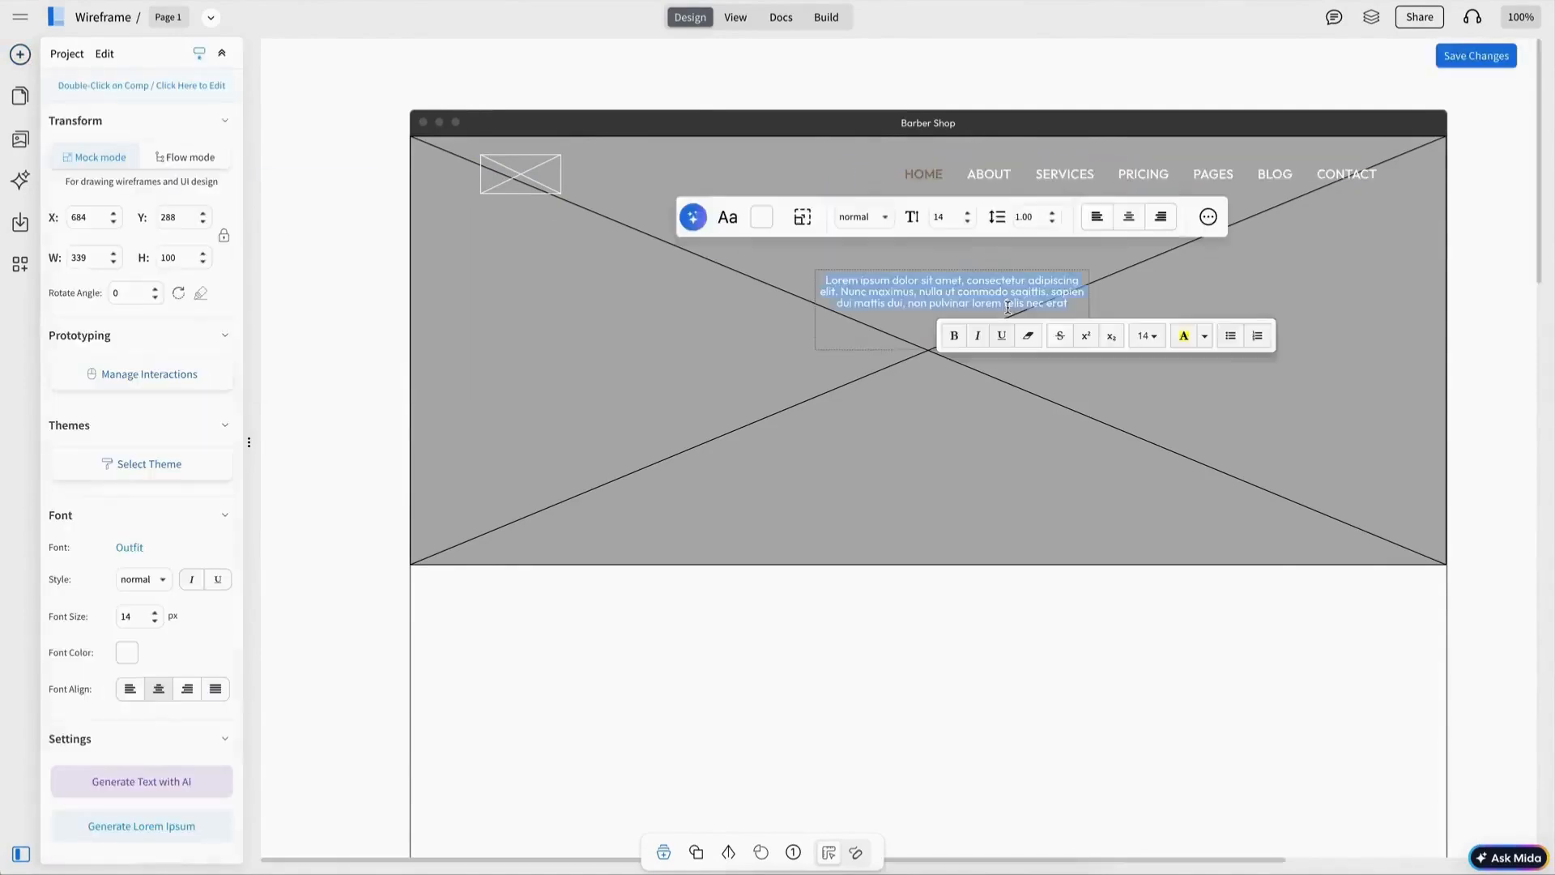
pyautogui.write('Pr')
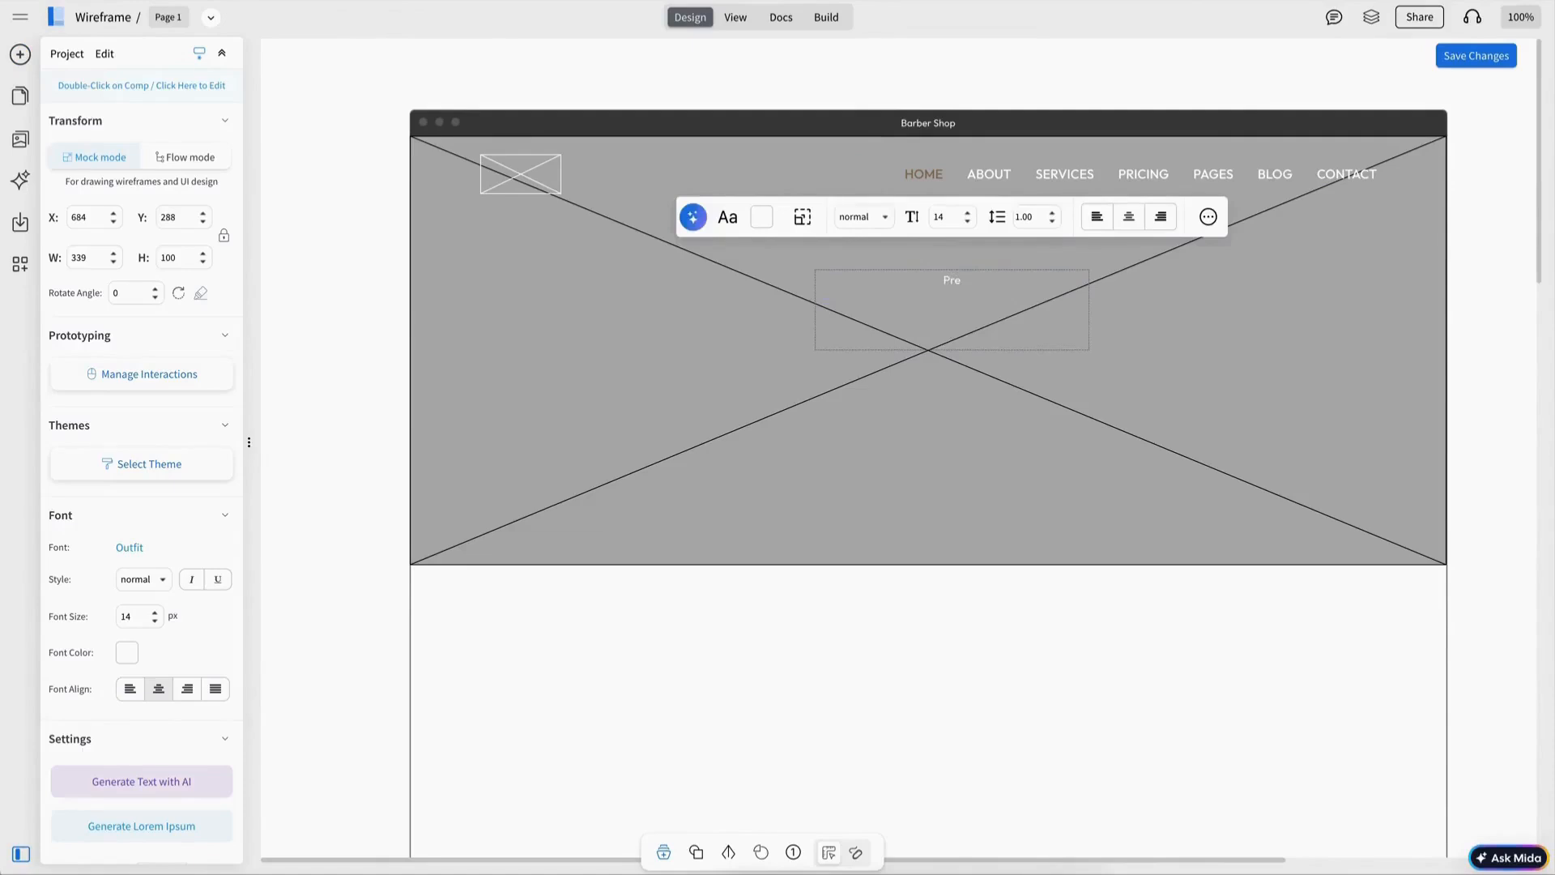
pyautogui.write('Expert barbers delivering sharp looks and confident style')
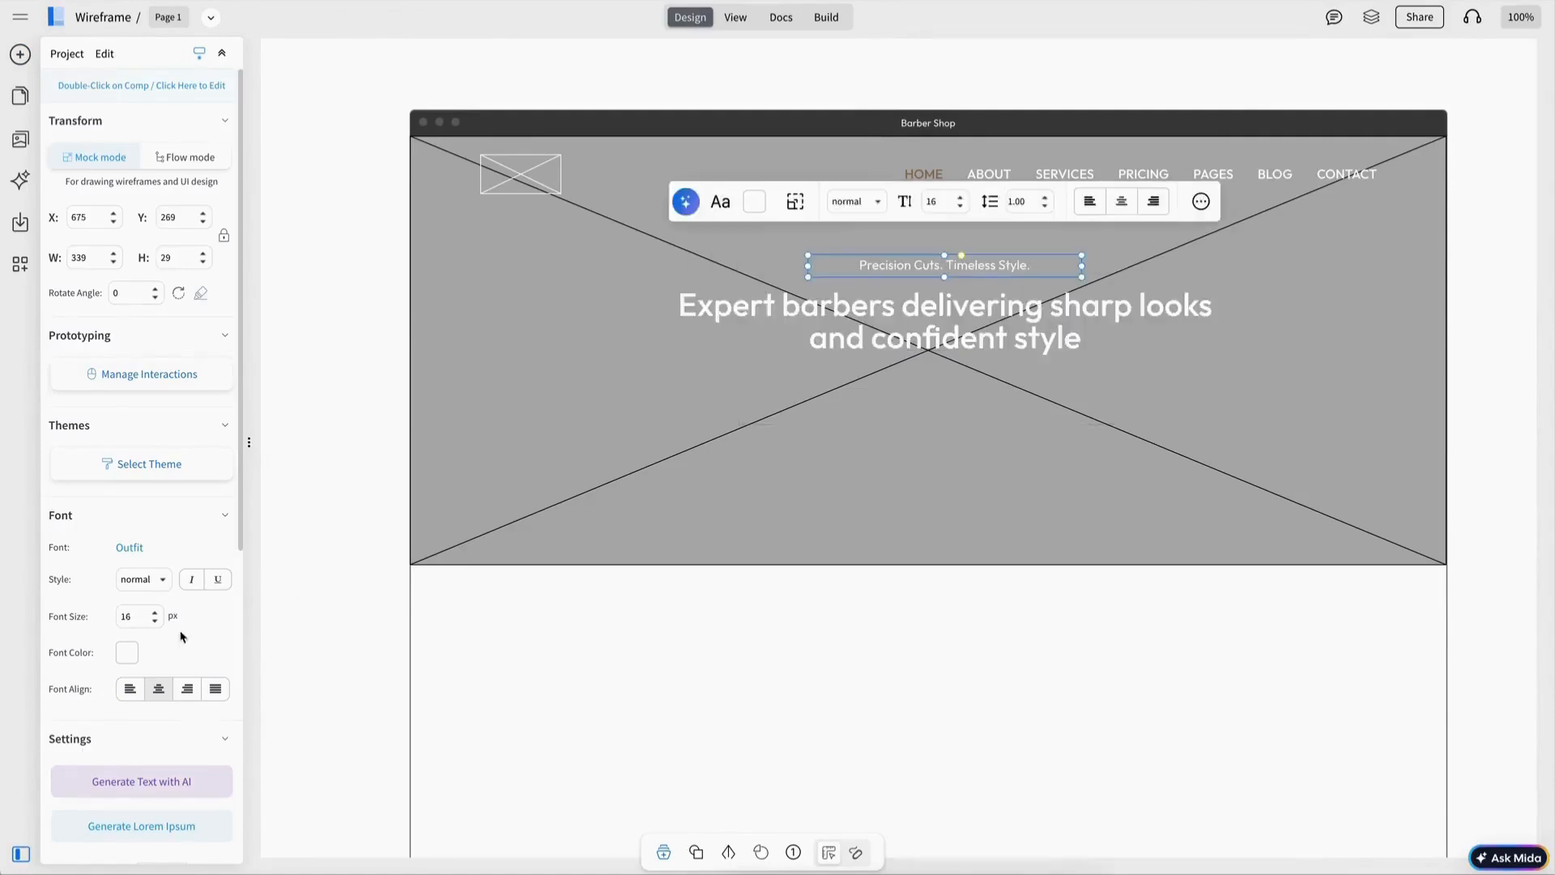
pyautogui.click(150, 622)
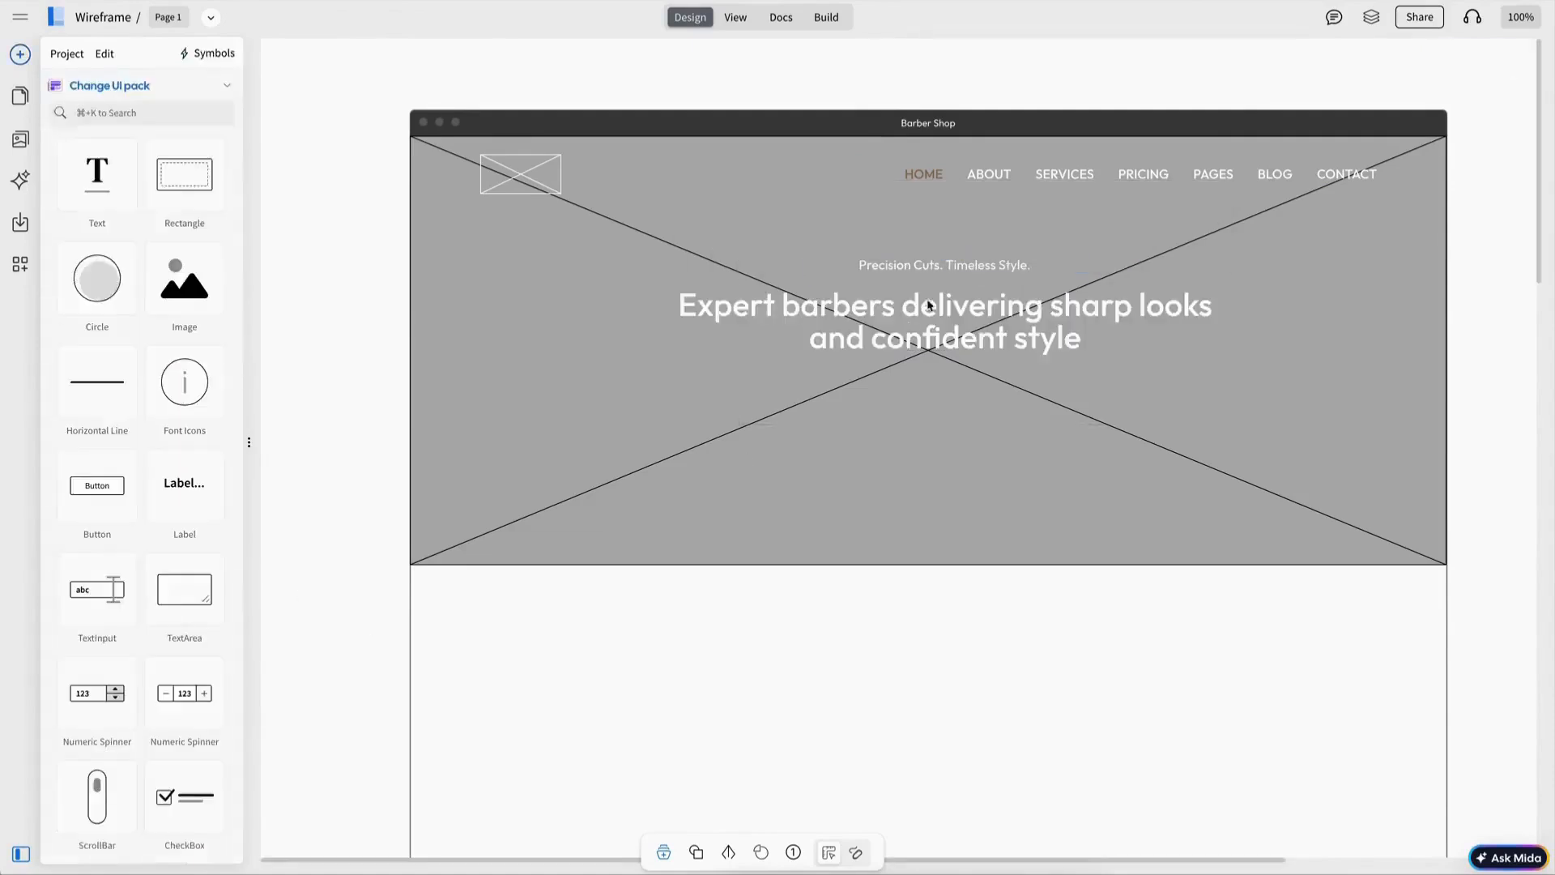
# Step: Center the tagline and heading horizontally in the hero and nudge them slightly down
pyautogui.click(972, 419)
pyautogui.click(881, 83)
pyautogui.click(941, 331)
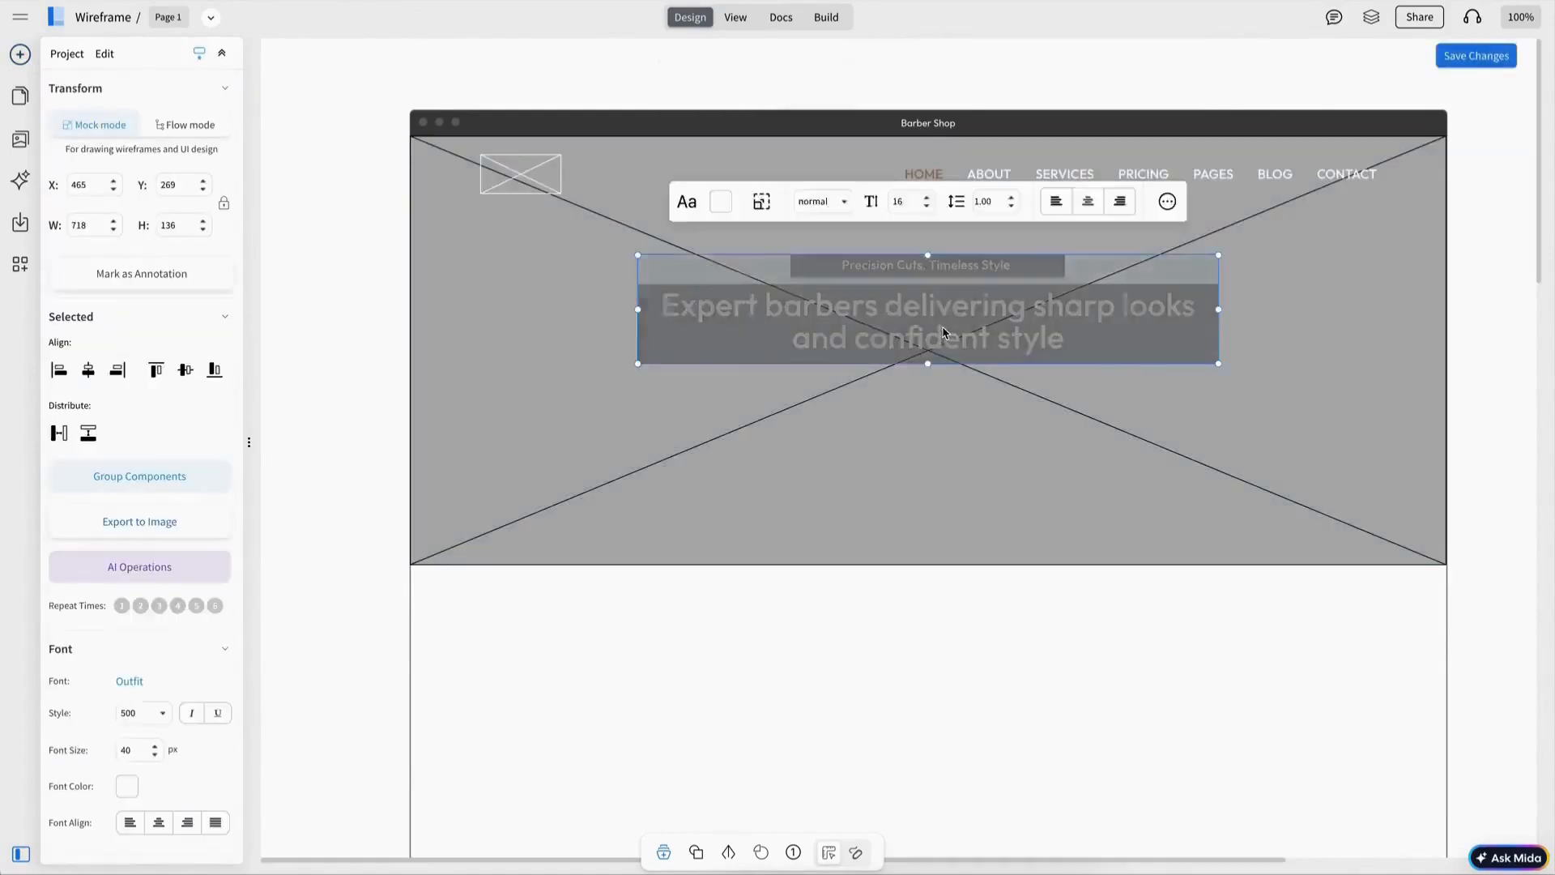
pyautogui.moveTo(942, 333); pyautogui.dragTo(942, 348)
pyautogui.click(341, 389)
# Step: Add a BOOK APPOINTMENT button below the heading and center it in the hero
pyautogui.moveTo(104, 481); pyautogui.dragTo(980, 415)
pyautogui.click(154, 622)
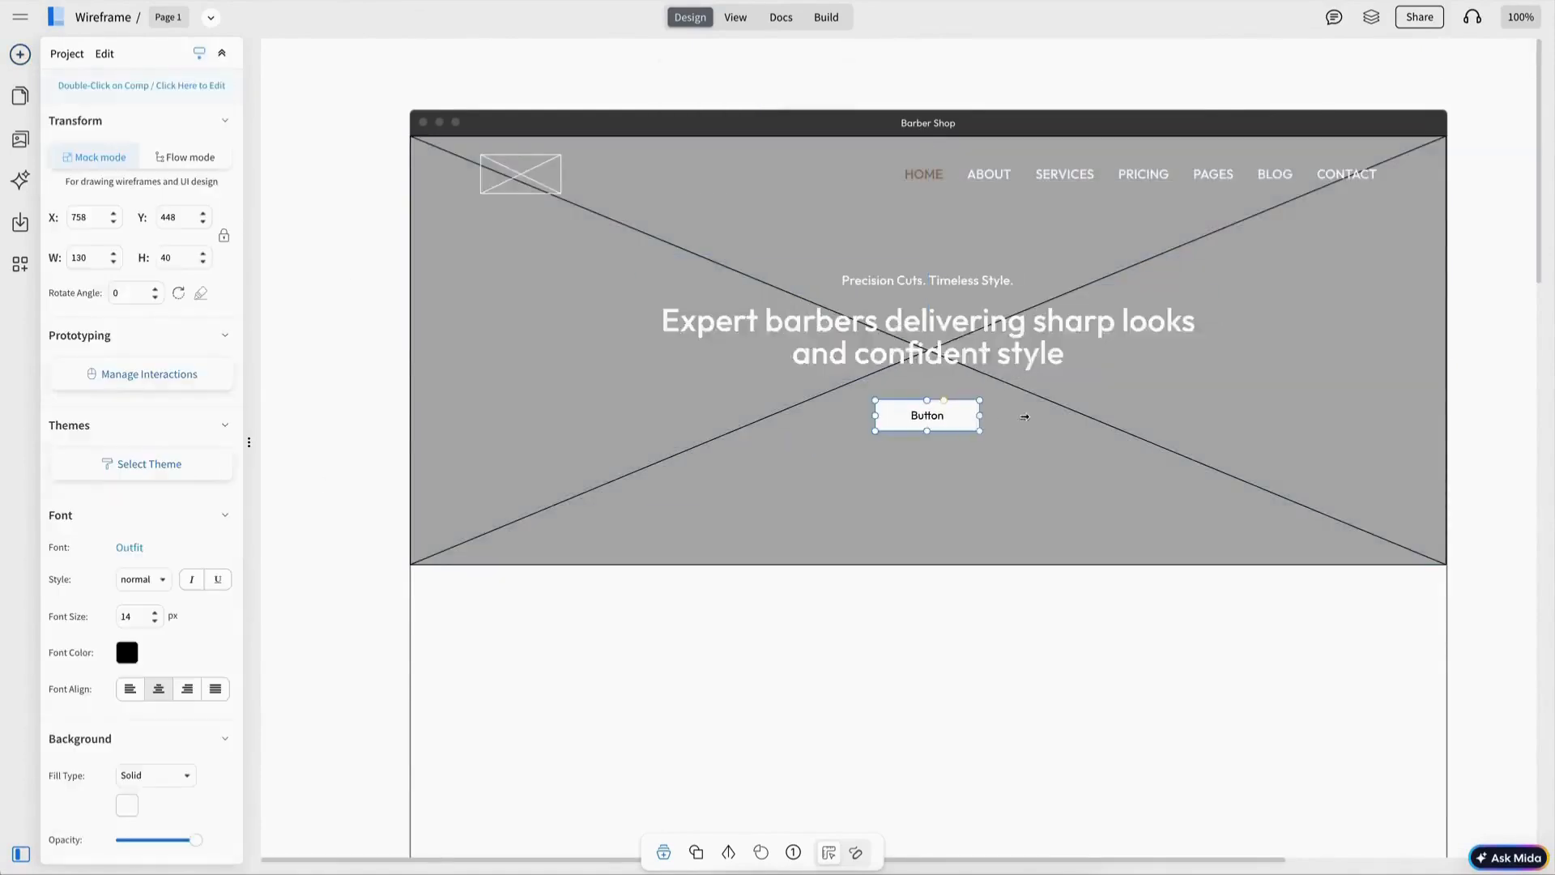
pyautogui.doubleClick(1003, 423)
pyautogui.write('OOK APPOINTMENT')
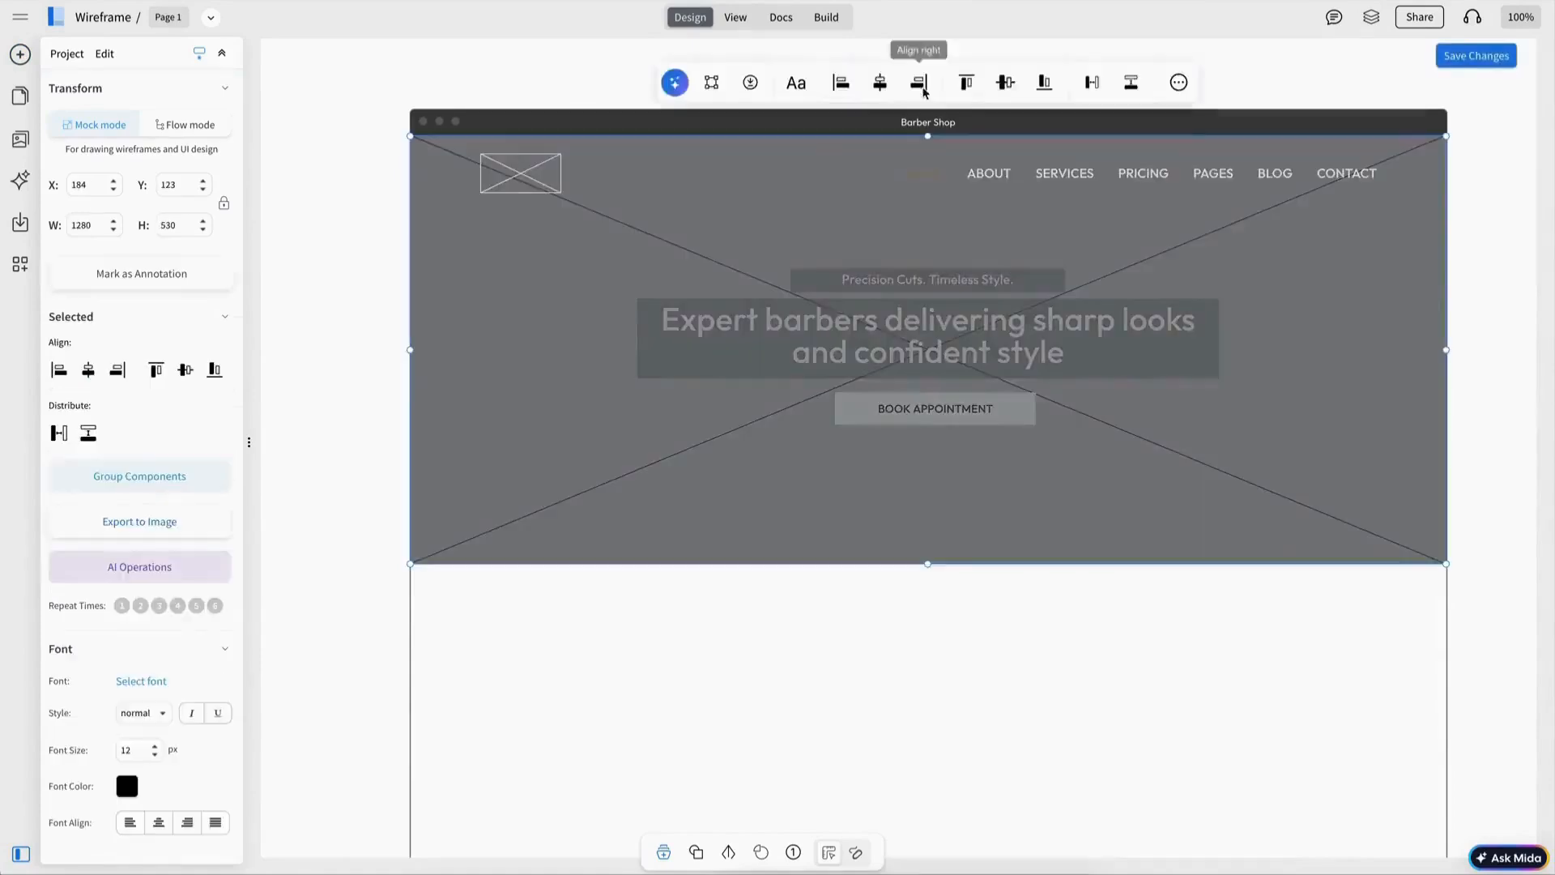
pyautogui.click(880, 82)
pyautogui.click(903, 101)
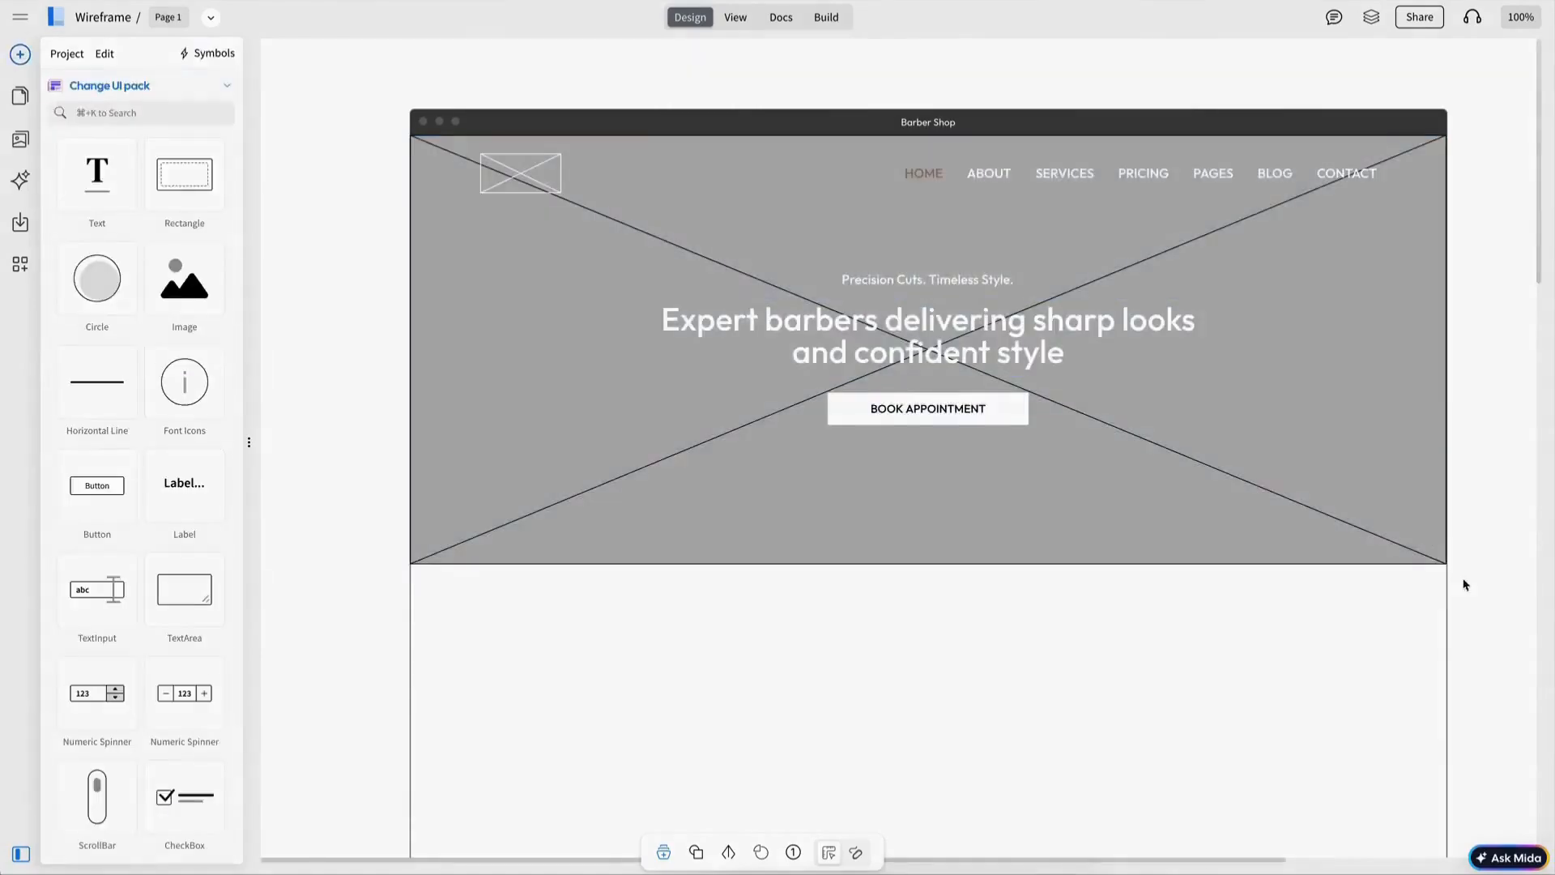
# Step: Set the page background below the hero to a beige color
pyautogui.scroll(-3, 1323, 420)
pyautogui.click(1117, 478)
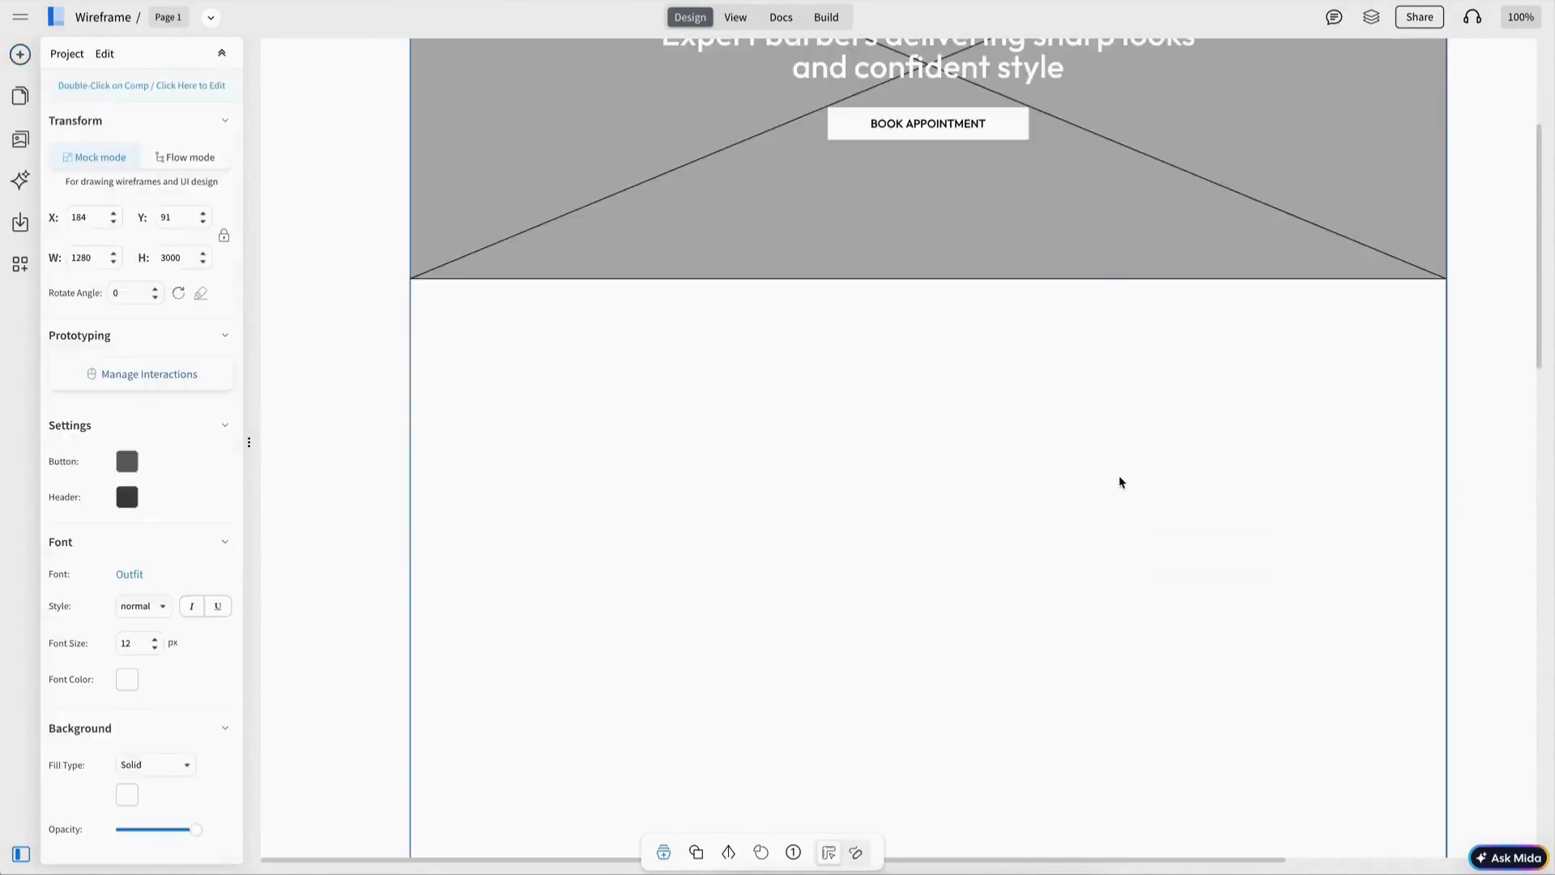
pyautogui.click(128, 802)
pyautogui.click(148, 618)
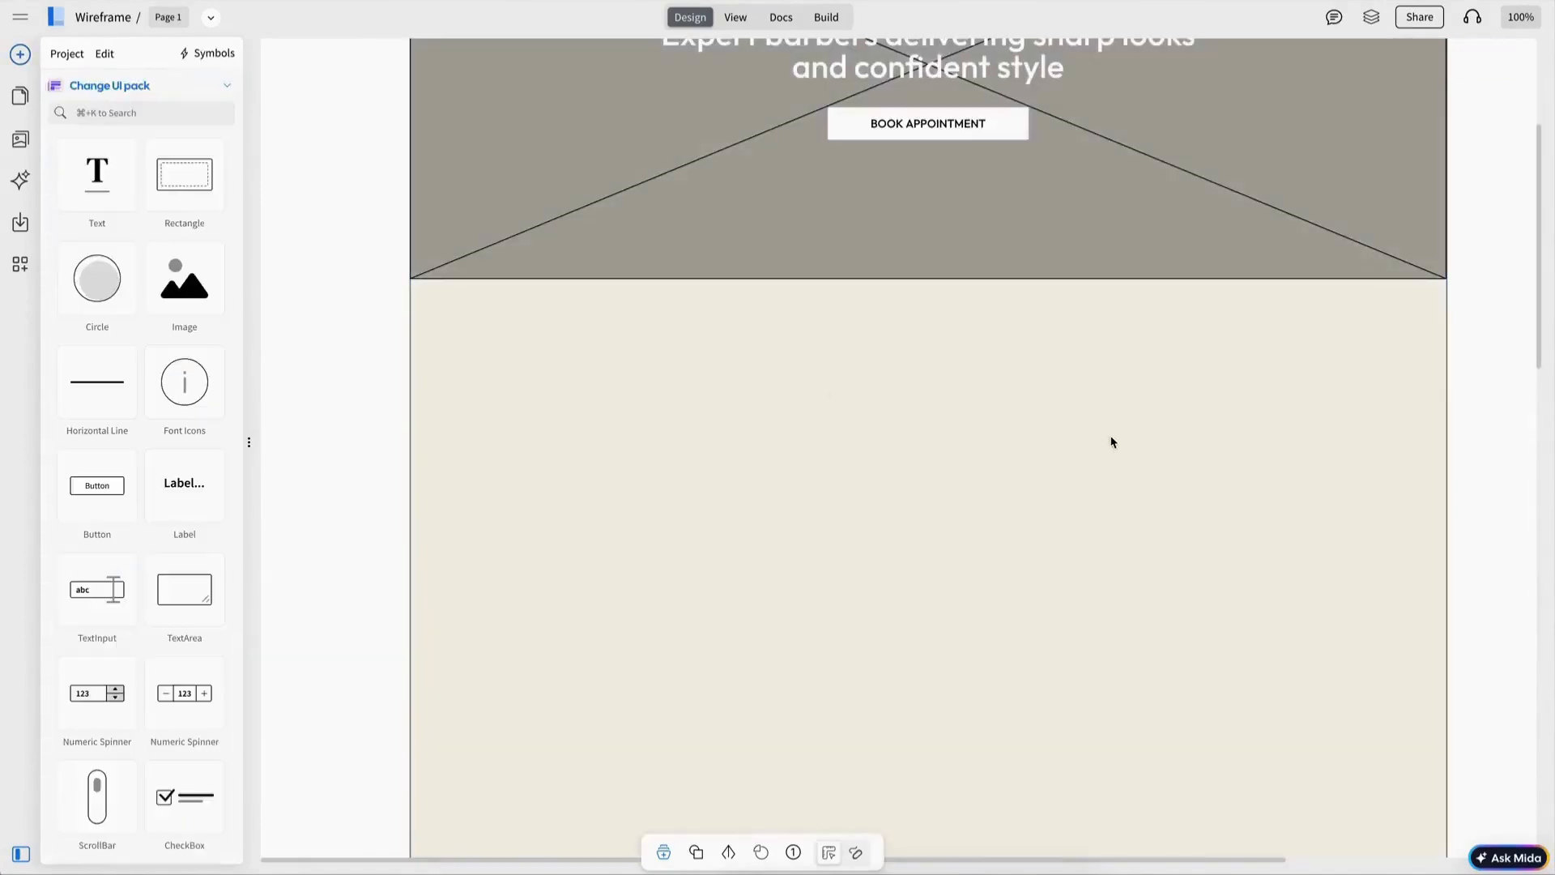
# Step: Add a 'SINCE 2000' label and an 'About Us' heading below the hero
pyautogui.hscroll(3, 1111, 441)
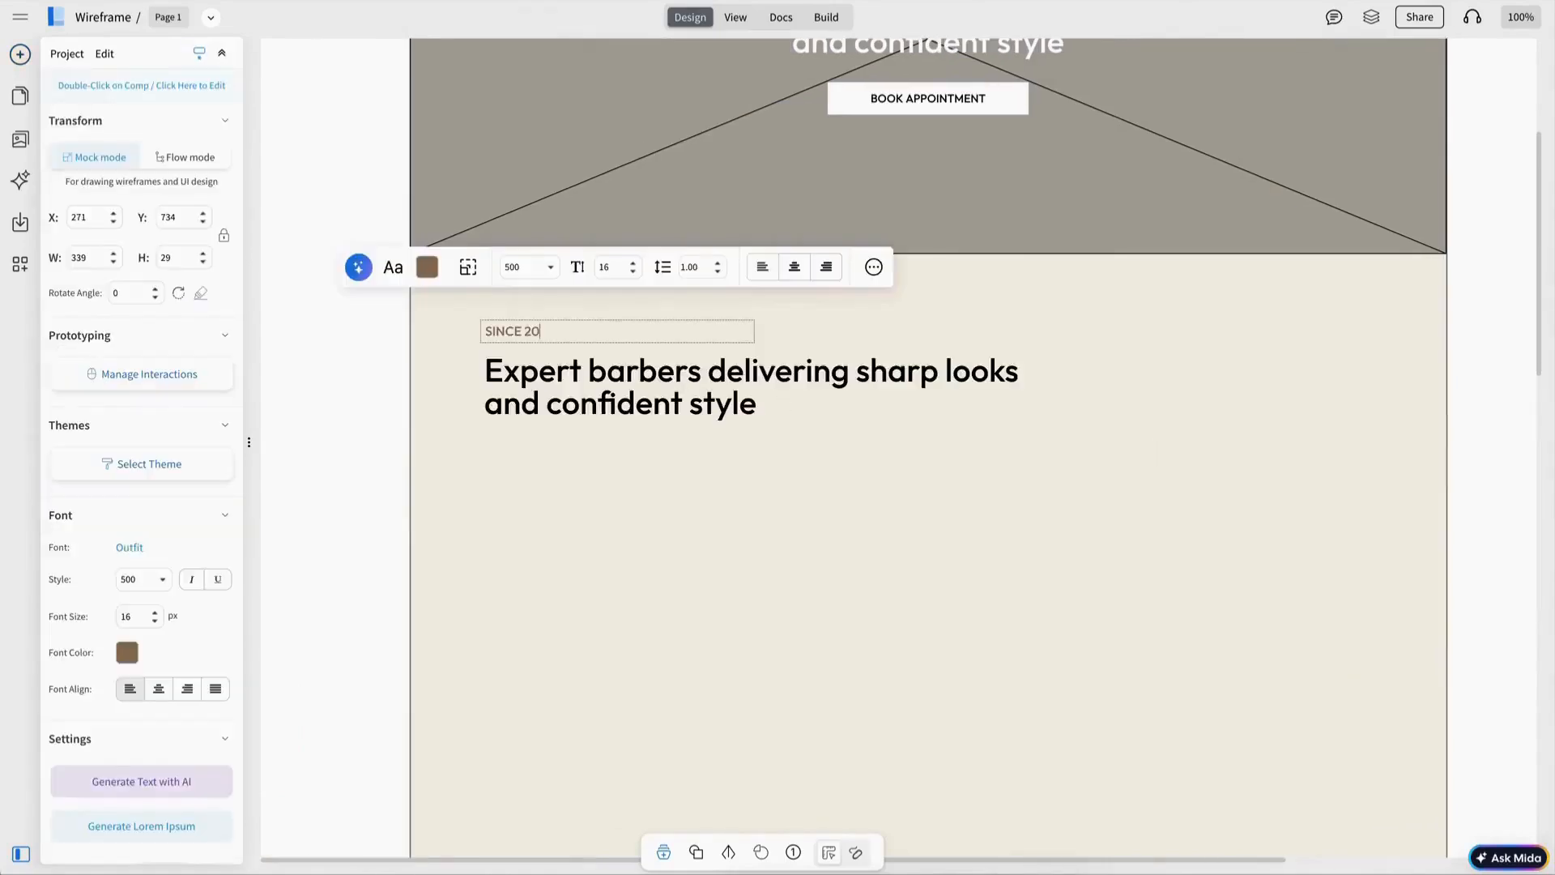
pyautogui.write('00')
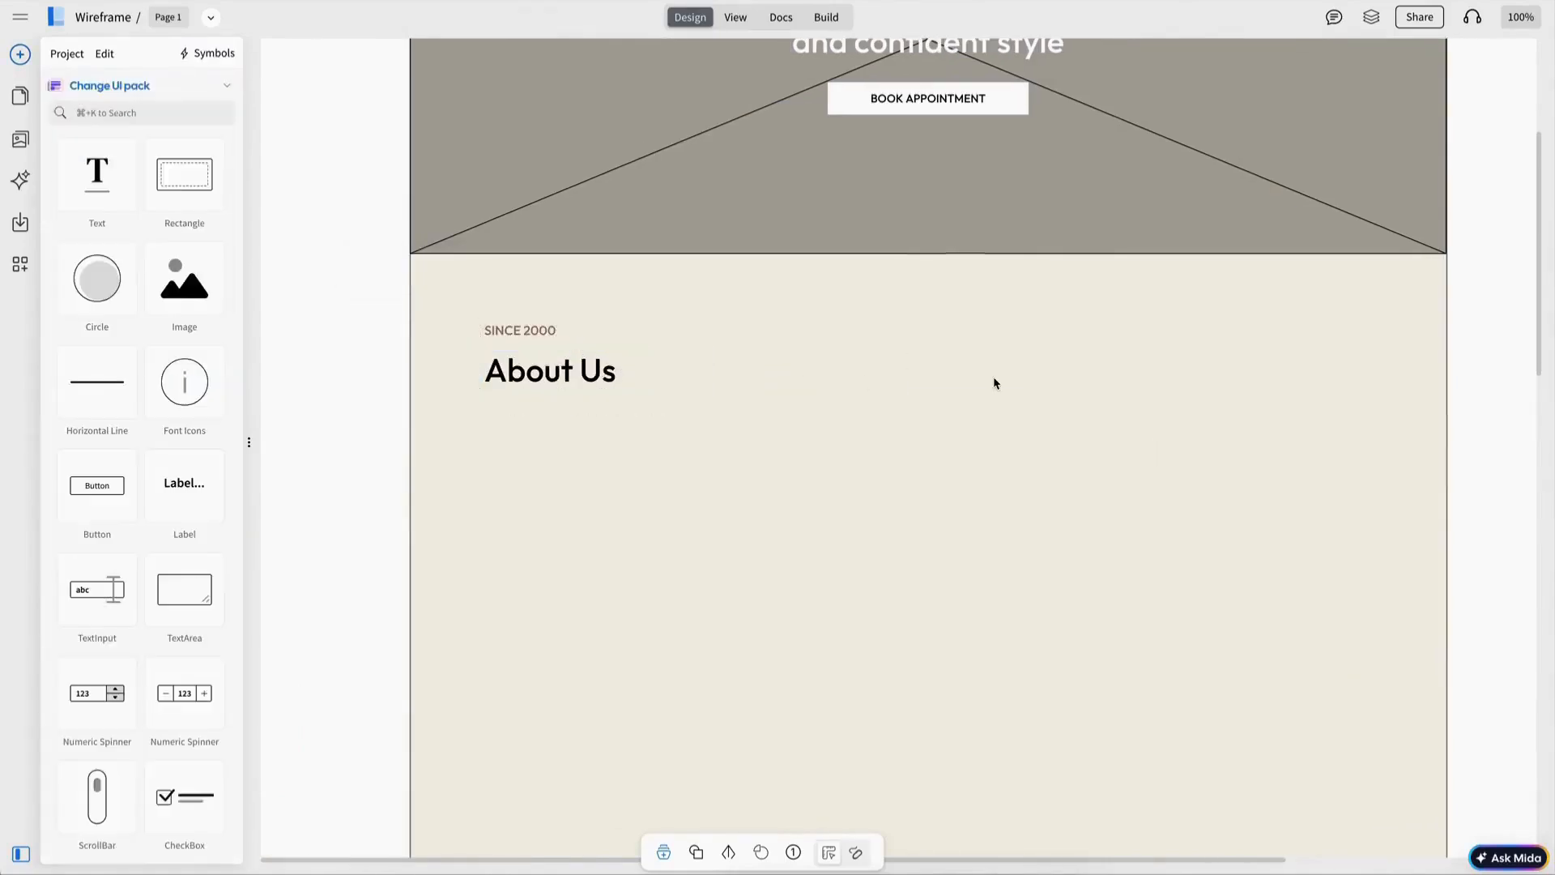
# Step: Add lorem ipsum paragraphs under About Us in black Outfit text and widen them
pyautogui.scroll(4, 993, 389)
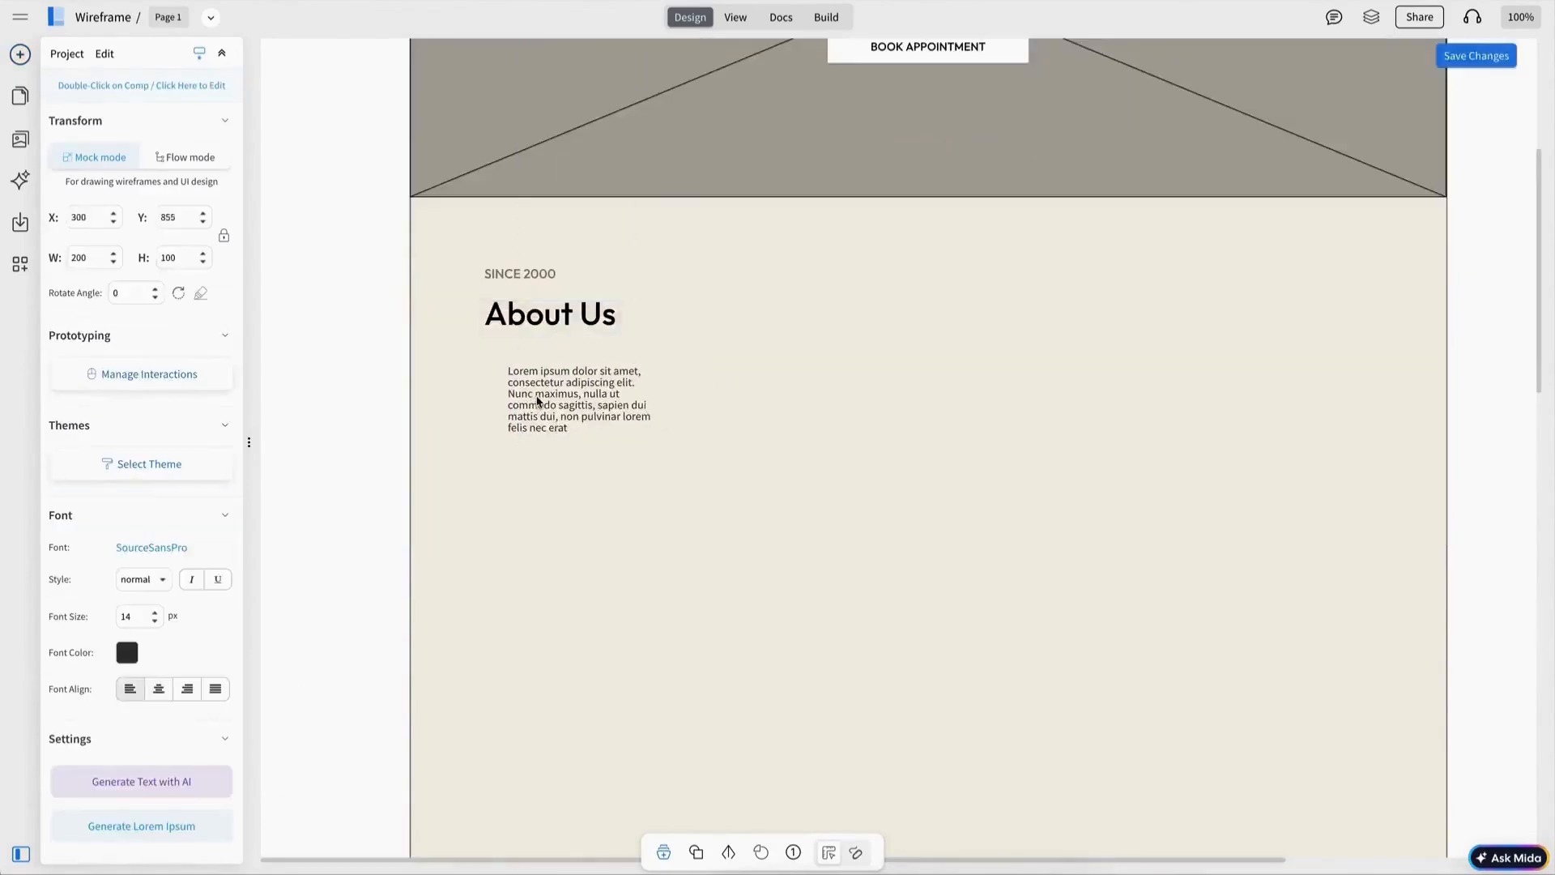
pyautogui.moveTo(536, 397); pyautogui.dragTo(515, 383)
pyautogui.click(373, 294)
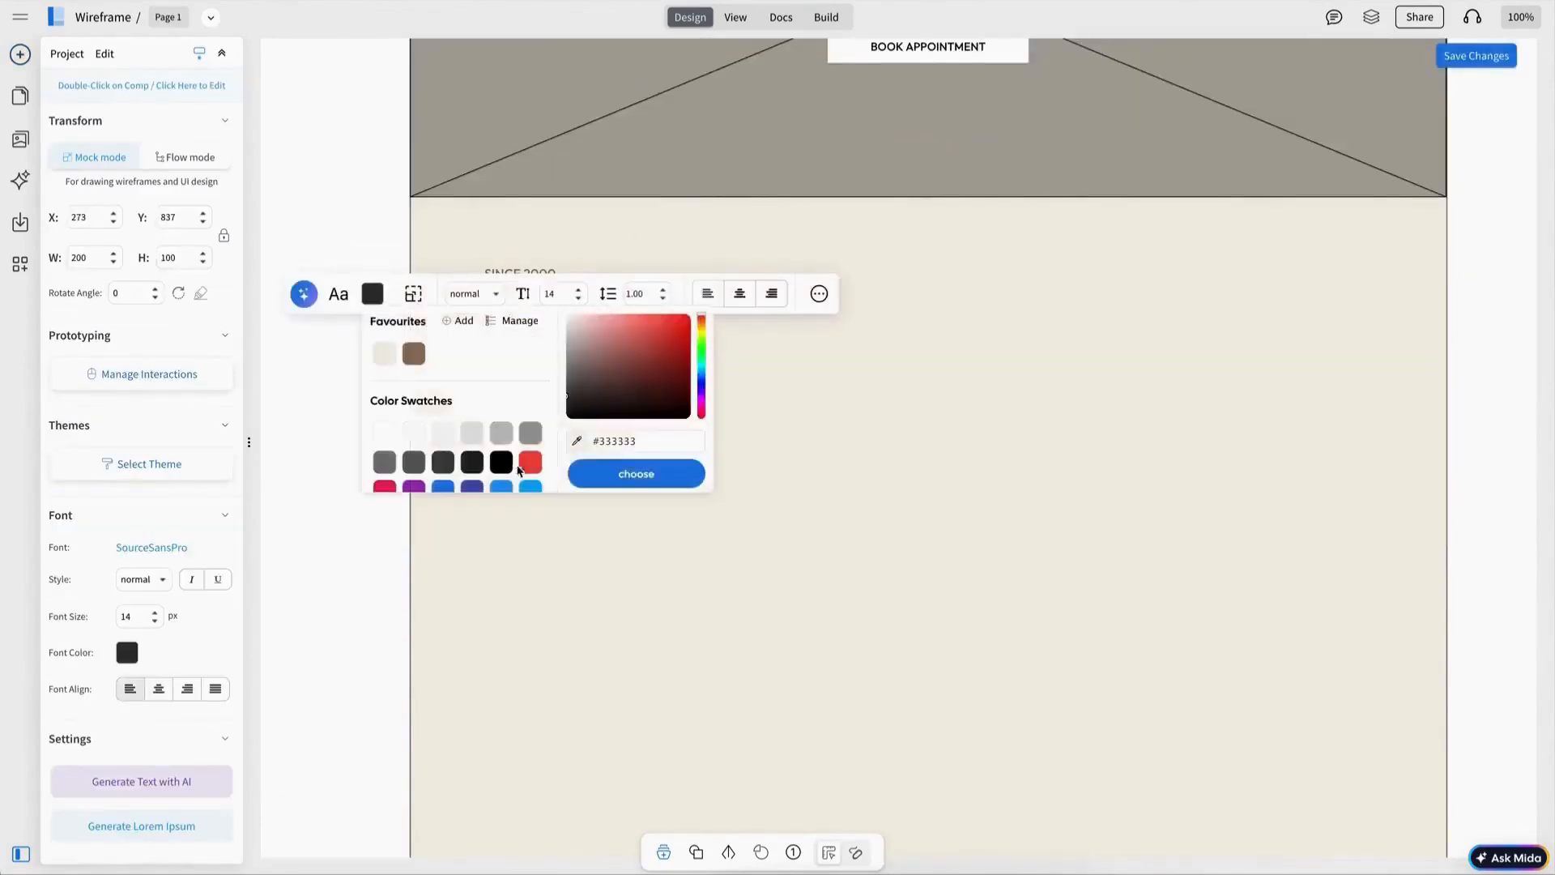
pyautogui.click(510, 466)
pyautogui.click(162, 548)
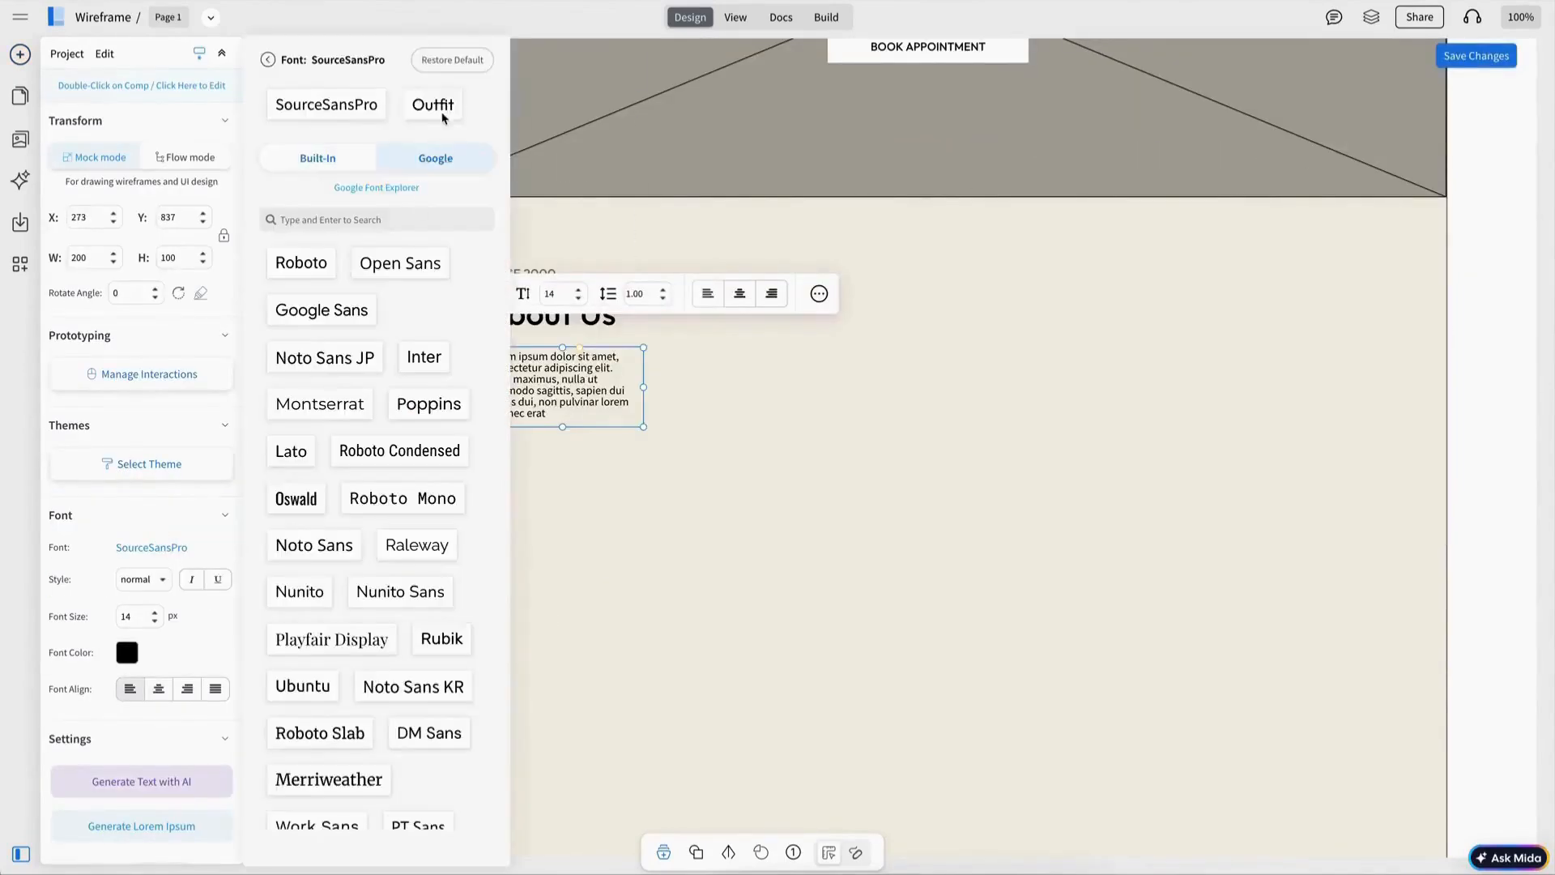
pyautogui.click(442, 119)
pyautogui.moveTo(645, 392); pyautogui.dragTo(878, 410)
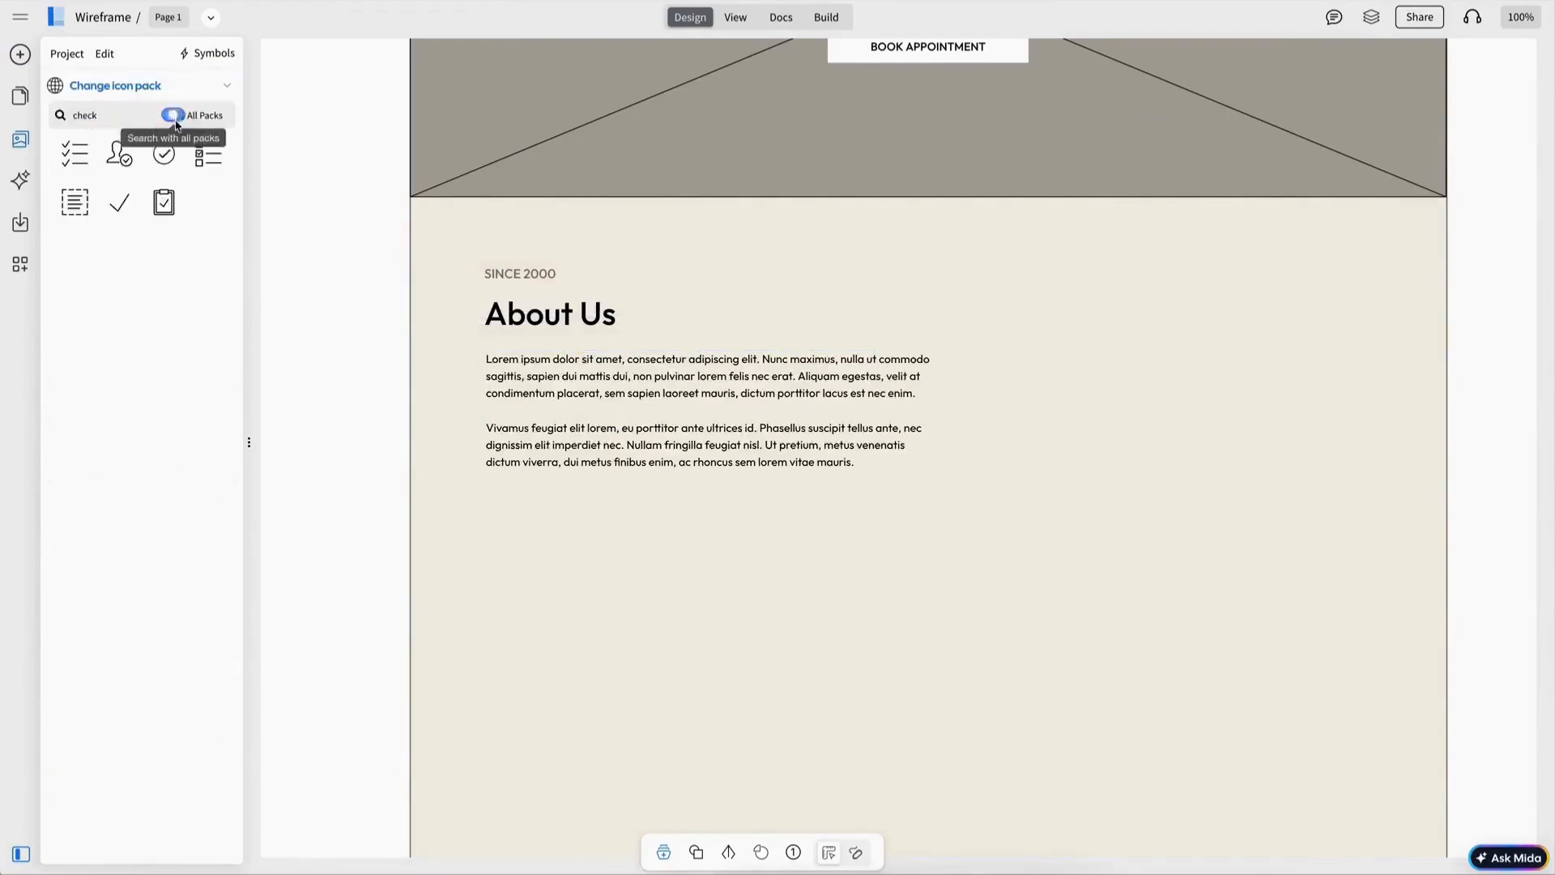
# Step: Search all icon packs for a check icon and place it below the paragraphs
pyautogui.click(173, 115)
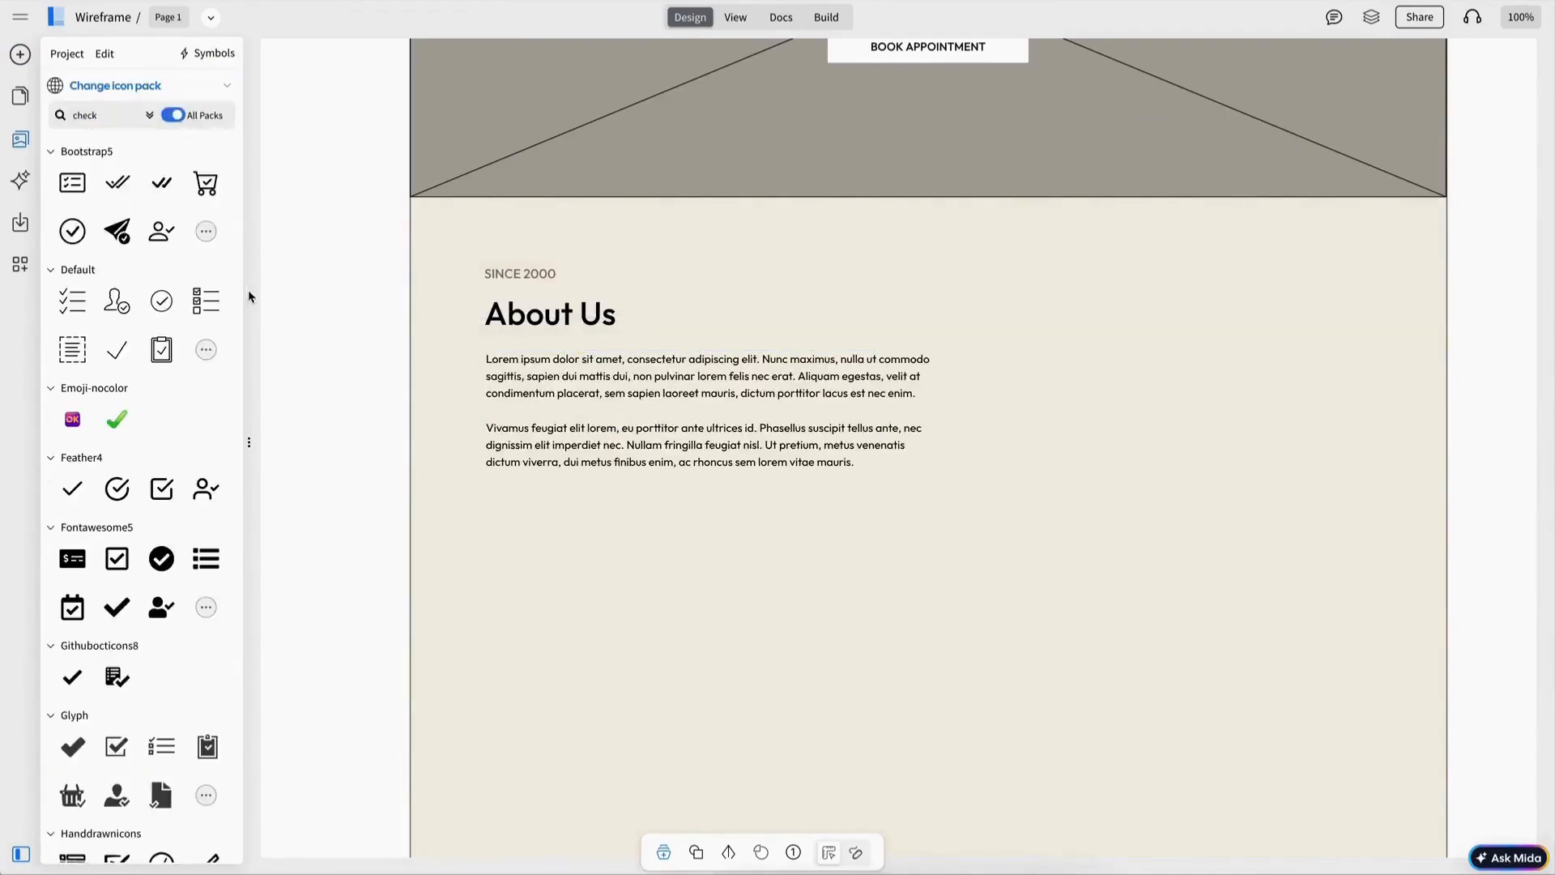
pyautogui.click(72, 488)
pyautogui.moveTo(314, 93); pyautogui.dragTo(503, 506)
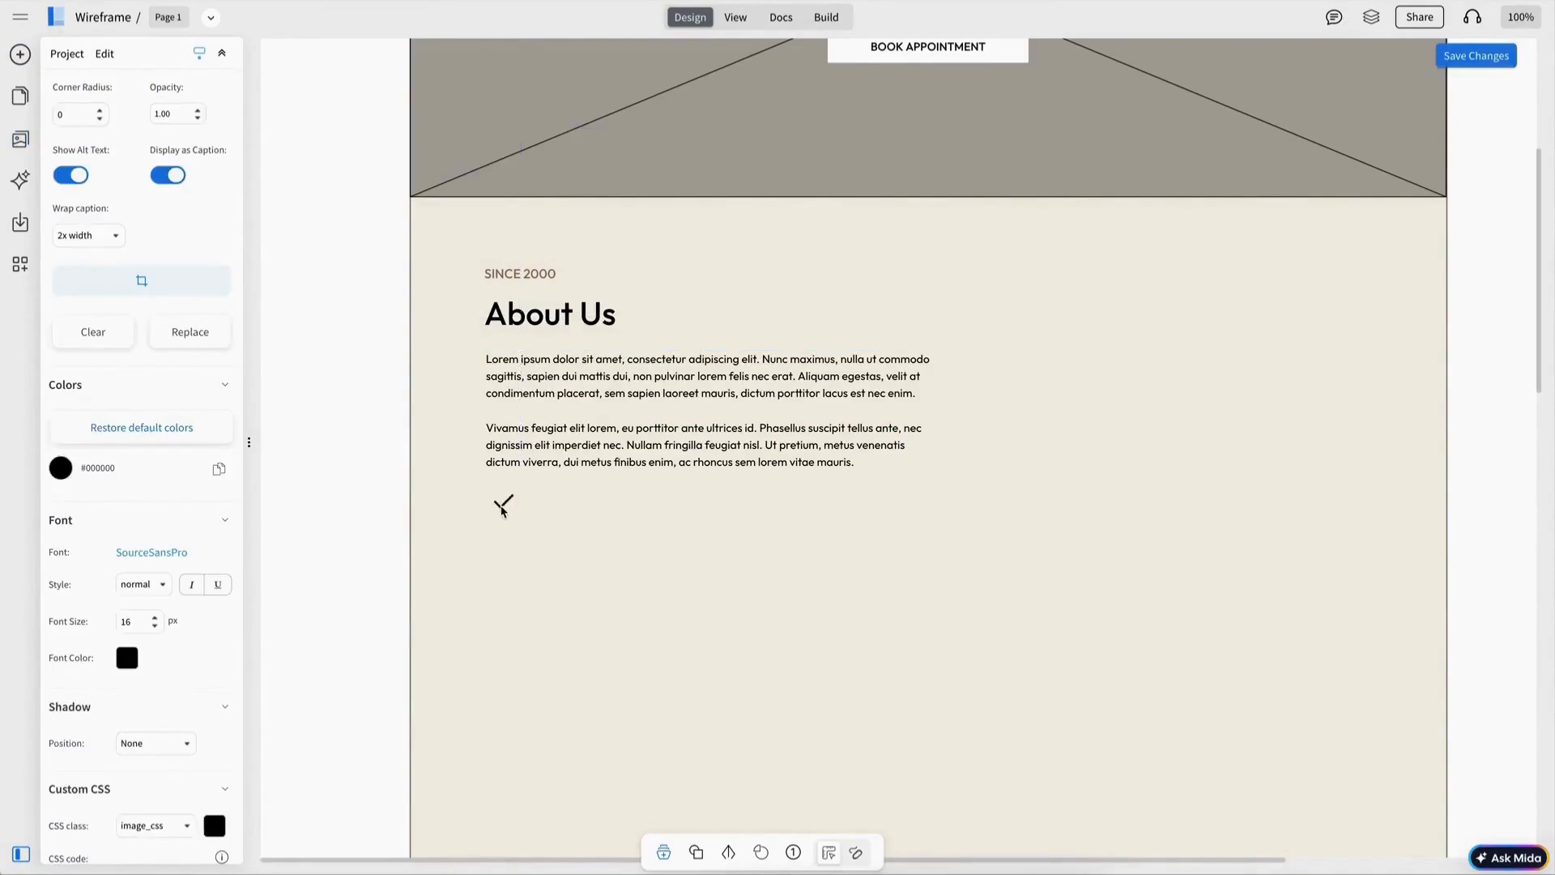
# Step: Add the text 'We're professional and certified barbers' beside the check icon
pyautogui.click(664, 447)
pyautogui.hotkey('ctrl', 'd')
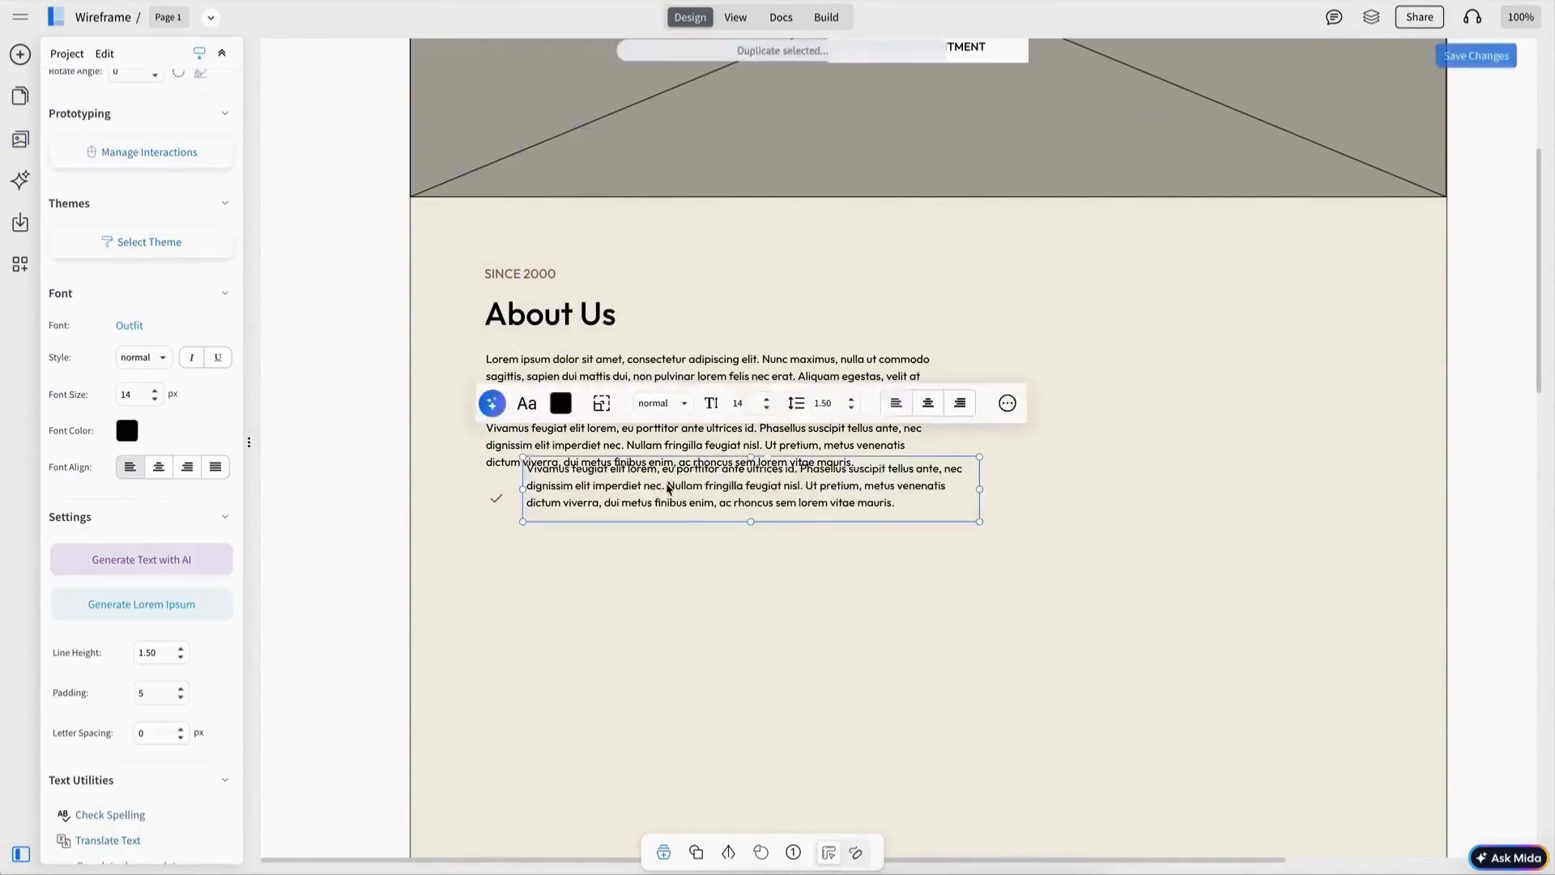
pyautogui.moveTo(669, 487); pyautogui.dragTo(669, 511)
pyautogui.doubleClick(666, 512)
pyautogui.write("We'")
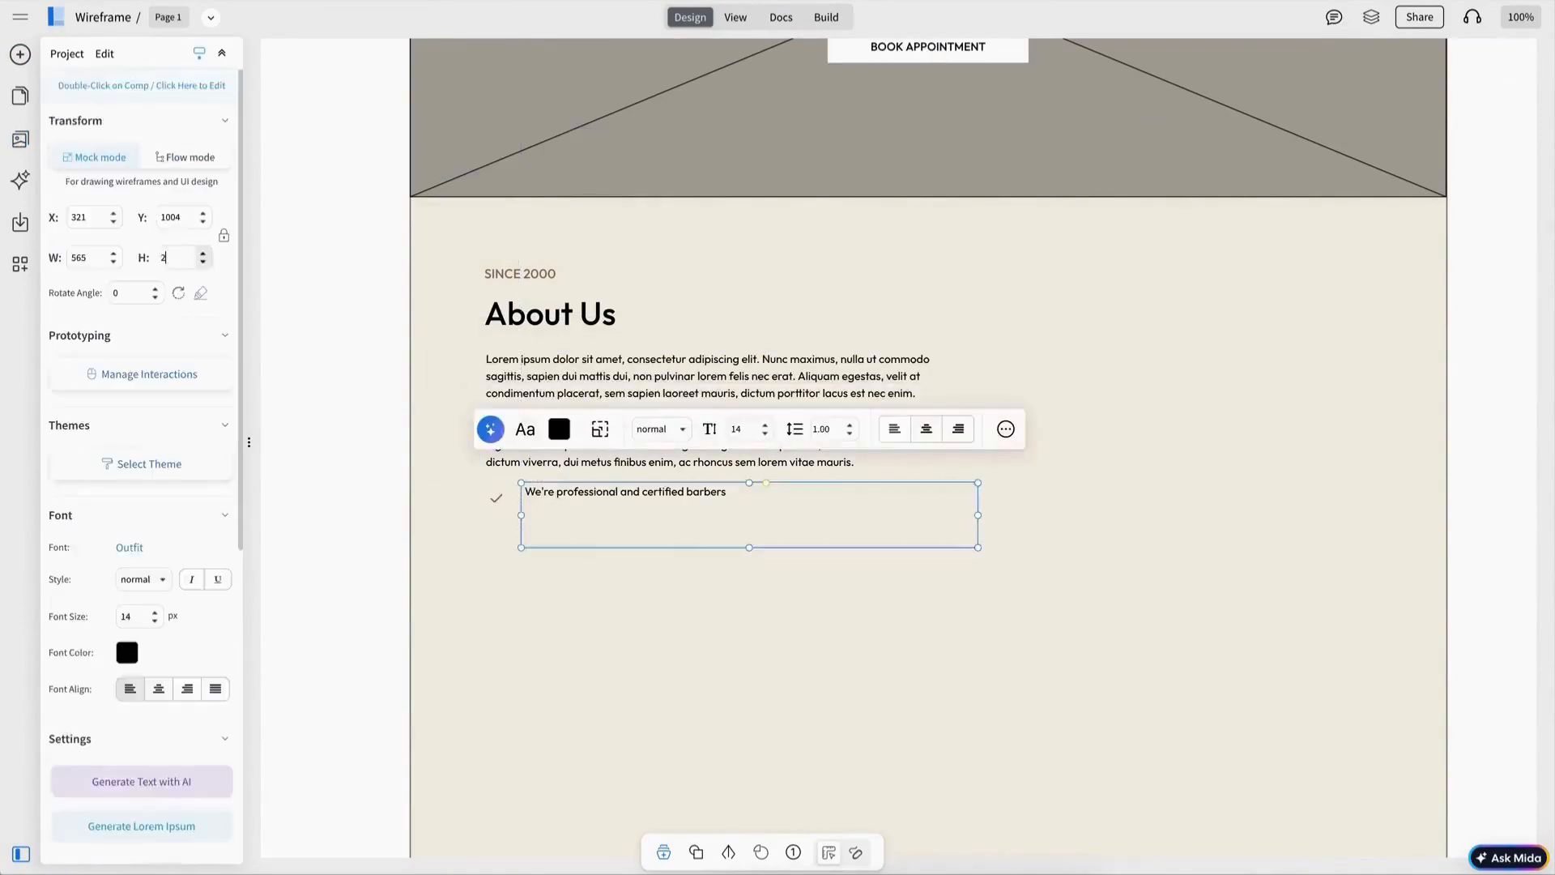
pyautogui.moveTo(749, 547); pyautogui.dragTo(749, 502)
pyautogui.click(514, 495)
pyautogui.moveTo(571, 492); pyautogui.dragTo(564, 496)
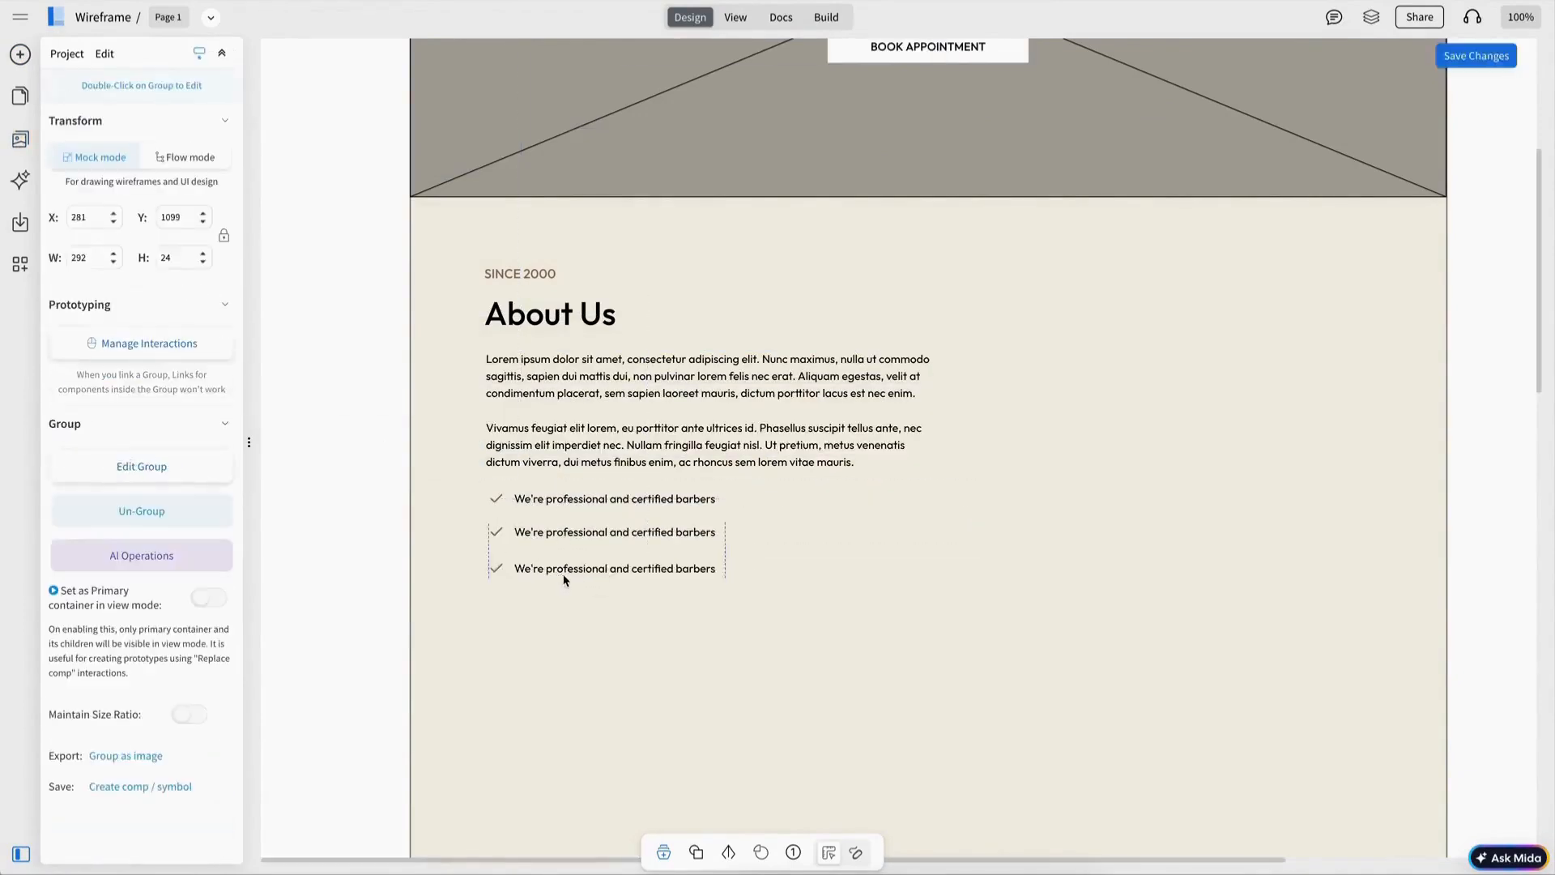
# Step: Duplicate the check item so three rows are stacked below the paragraphs
pyautogui.keyDown('shift'); pyautogui.click(588, 535); pyautogui.keyUp('shift')
pyautogui.keyDown('shift'); pyautogui.click(586, 501); pyautogui.keyUp('shift')
pyautogui.keyDown('shift'); pyautogui.click(587, 463); pyautogui.keyUp('shift')
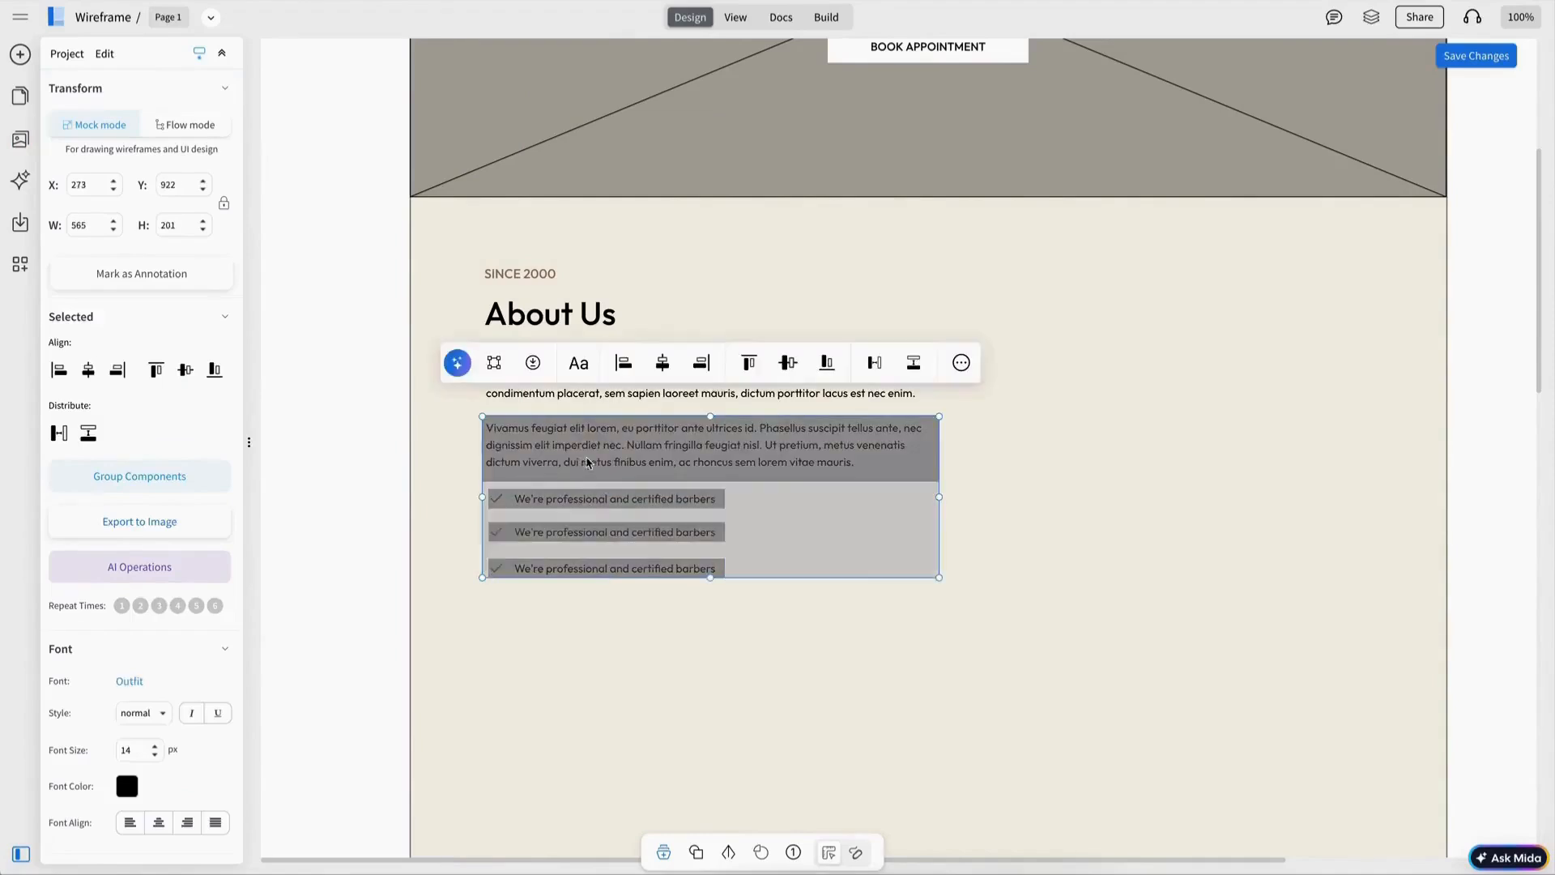
# Step: Change the second and third check items to 'We use quality products to make you look perfect' and 'We care about our customers satisfaction'
pyautogui.click(588, 518)
pyautogui.click(587, 504)
pyautogui.keyDown('shift'); pyautogui.click(586, 532); pyautogui.keyUp('shift')
pyautogui.keyDown('shift'); pyautogui.click(588, 567); pyautogui.keyUp('shift')
pyautogui.moveTo(595, 539); pyautogui.dragTo(588, 539)
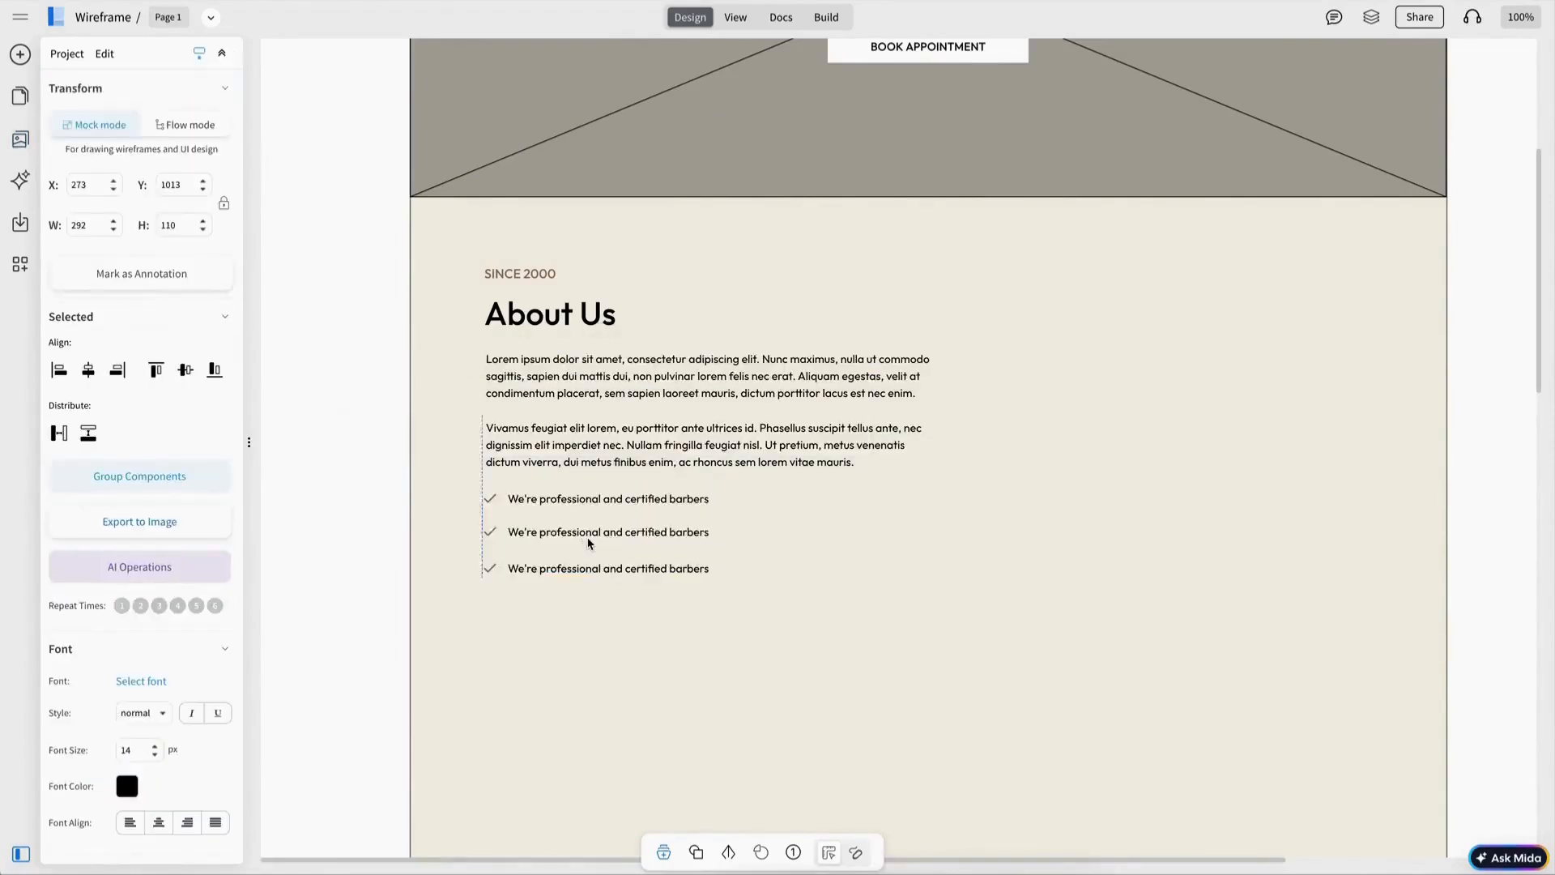
pyautogui.write('isfaction')
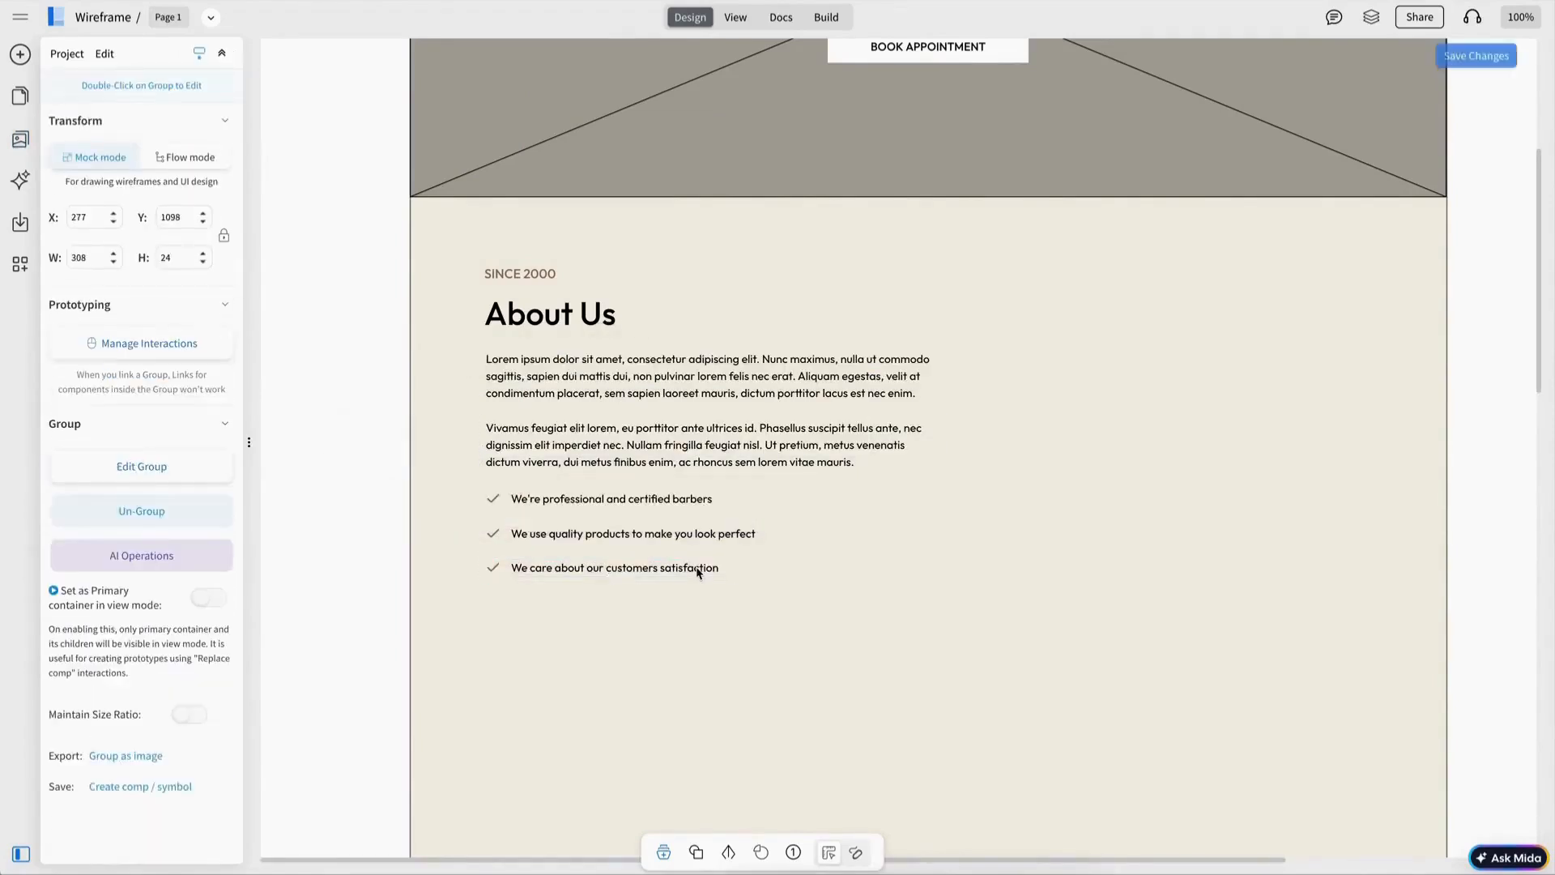
# Step: Place an image placeholder to the right of the About Us text and stretch it into a tall portrait frame
pyautogui.moveTo(183, 278); pyautogui.dragTo(1188, 401)
pyautogui.click(114, 263)
pyautogui.click(962, 426)
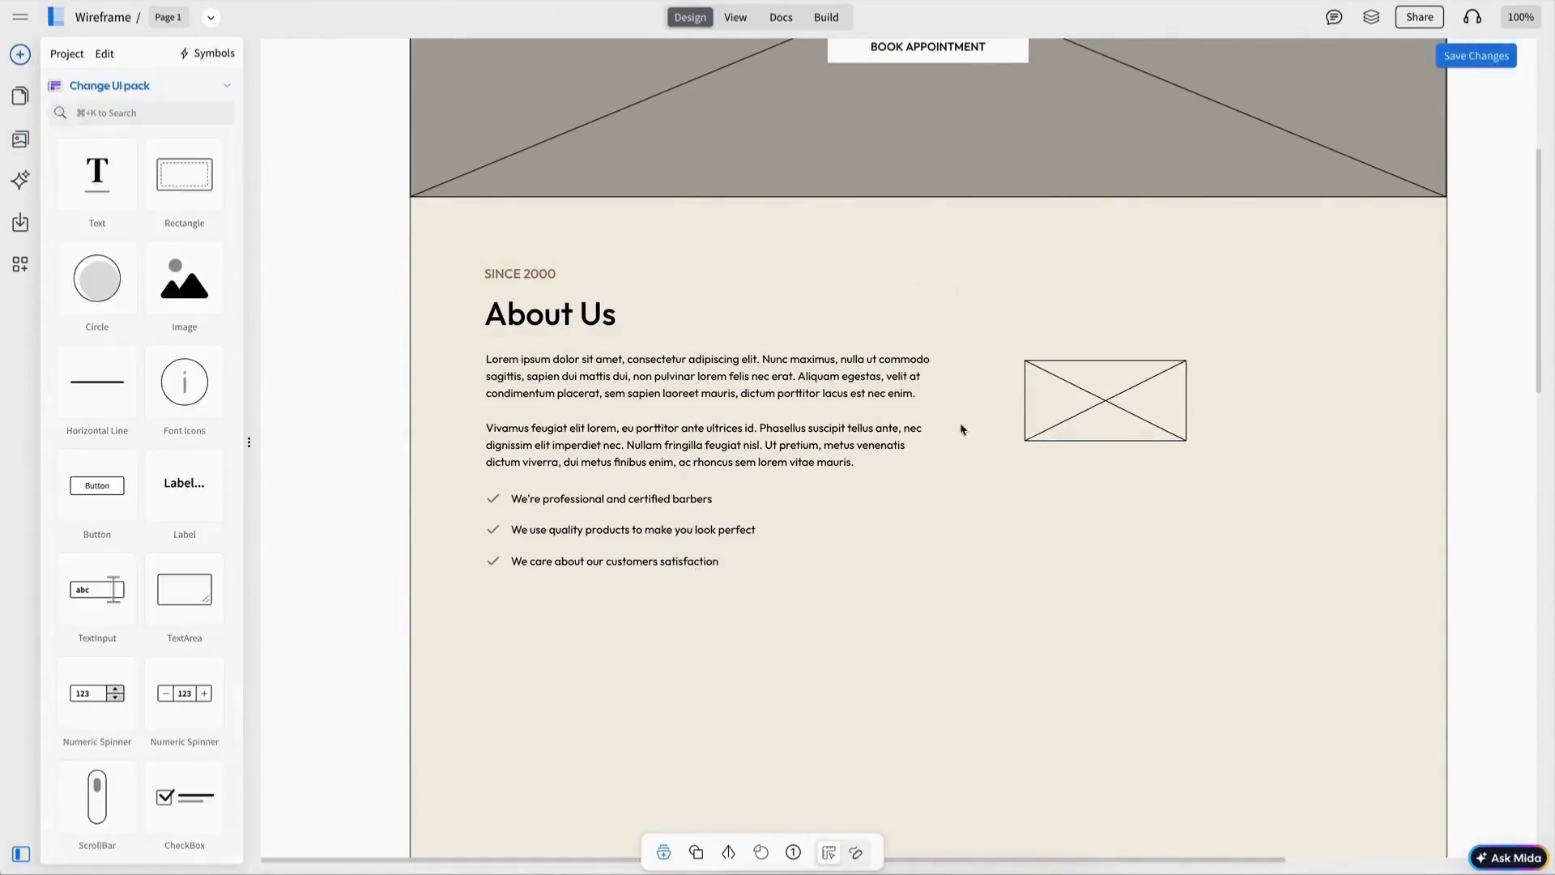
pyautogui.moveTo(1077, 433)
pyautogui.mouseDown()
pyautogui.moveTo(1048, 432)
pyautogui.moveTo(1079, 448)
pyautogui.mouseUp()
pyautogui.moveTo(1077, 614); pyautogui.dragTo(1077, 613)
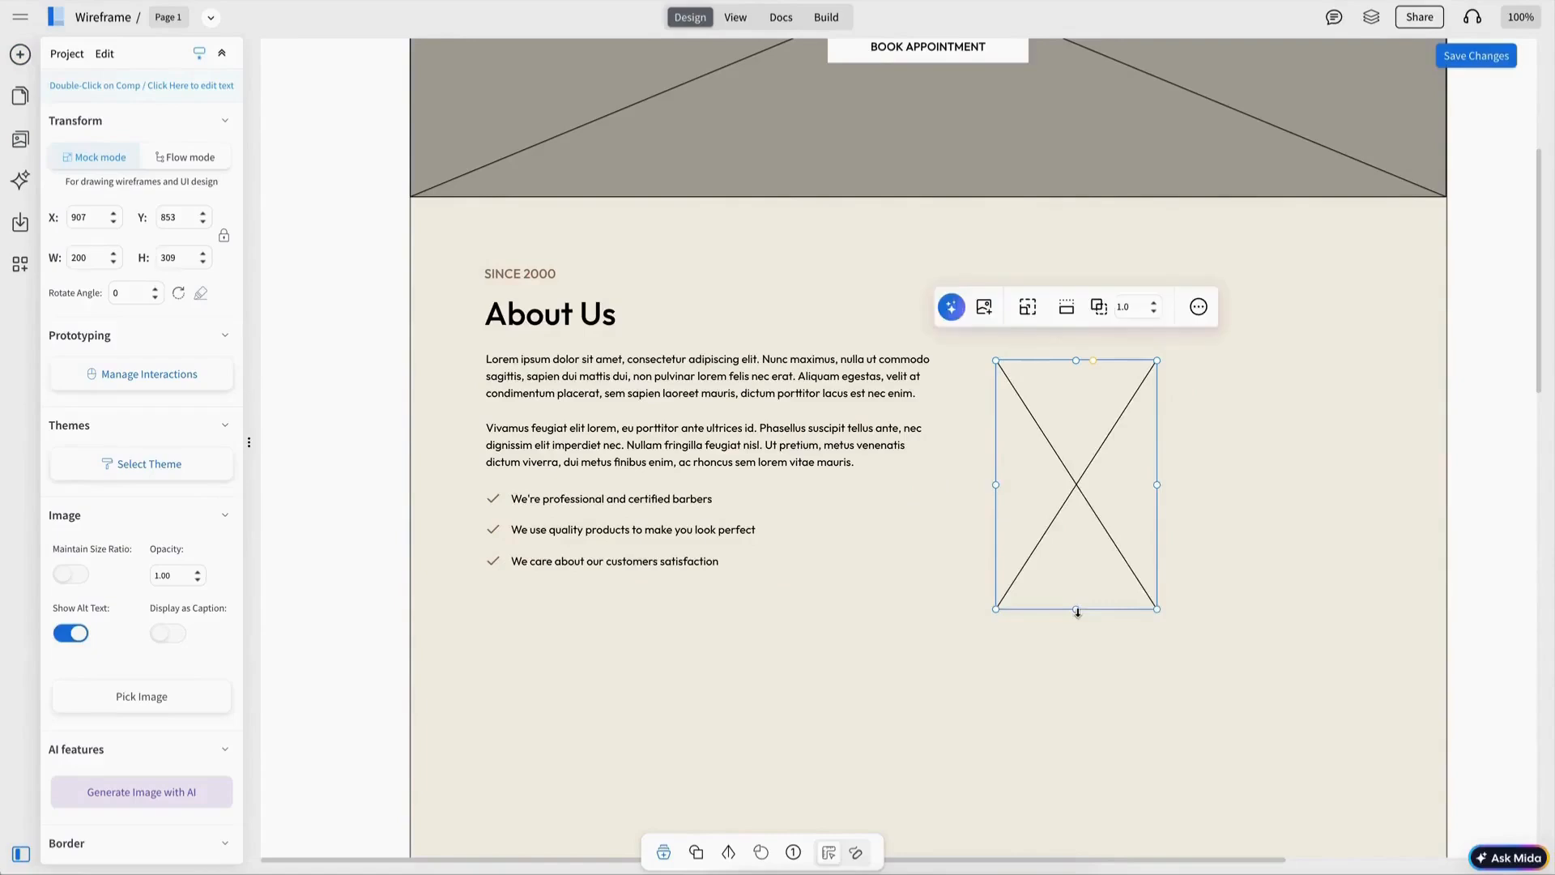
# Step: Set the image height to 300 and add a second image placeholder offset up and to the right of it
pyautogui.click(203, 253)
pyautogui.moveTo(1059, 433)
pyautogui.mouseDown()
pyautogui.moveTo(1303, 337)
pyautogui.moveTo(1074, 427)
pyautogui.mouseUp()
pyautogui.keyDown('shift'); pyautogui.click(1089, 427); pyautogui.keyUp('shift')
pyautogui.moveTo(1200, 384); pyautogui.dragTo(1203, 384)
pyautogui.click(932, 401)
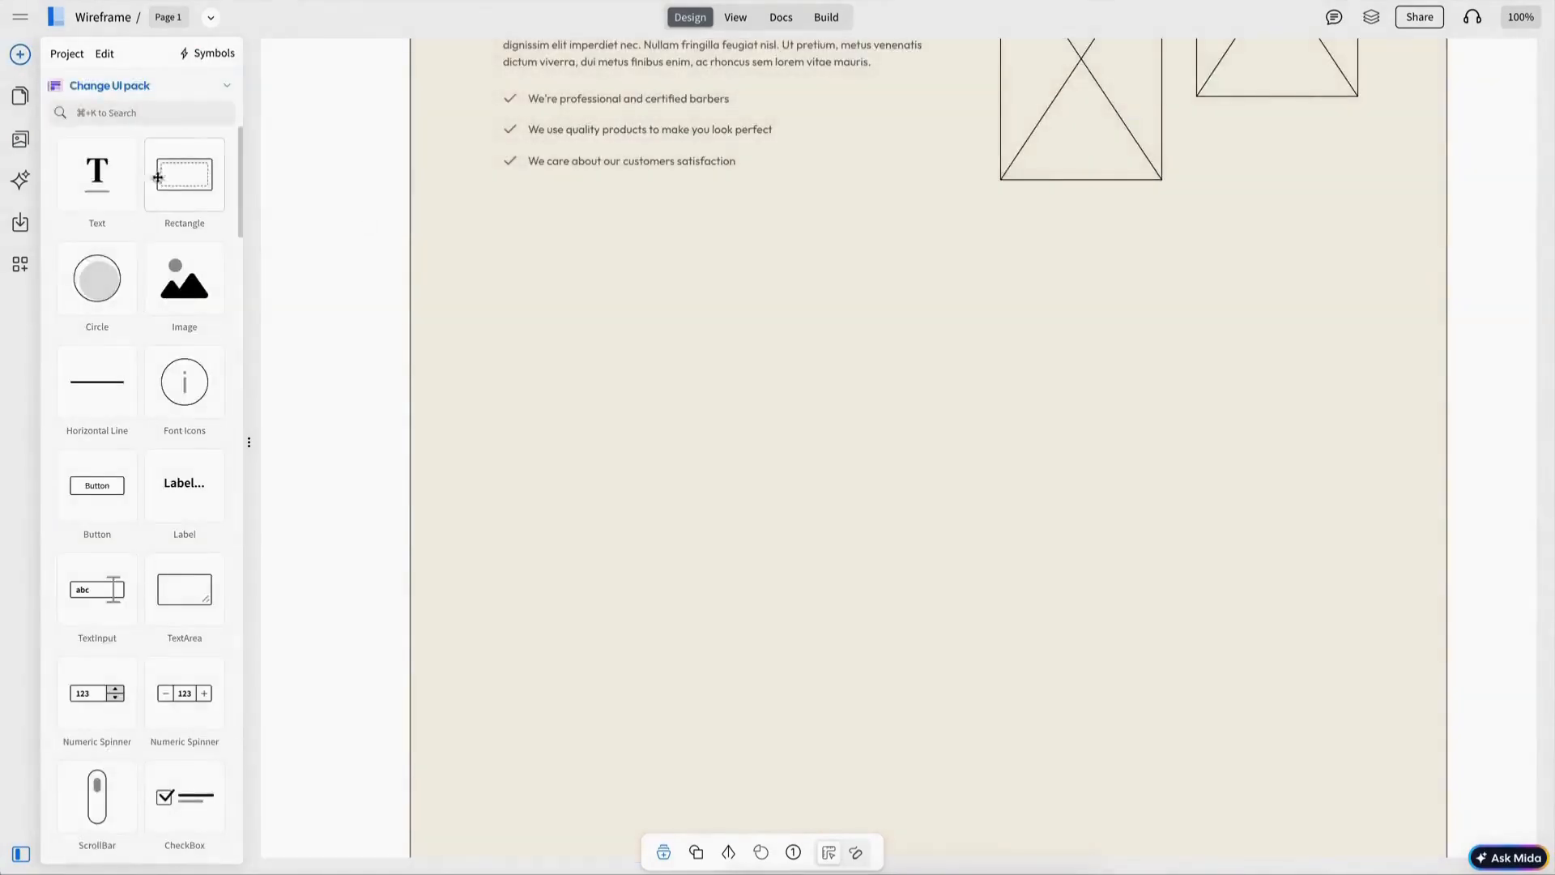
# Step: Add a full-width rectangle below the About Us section, remove its border and fill it with the dark favourite colour
pyautogui.moveTo(184, 174); pyautogui.dragTo(963, 243)
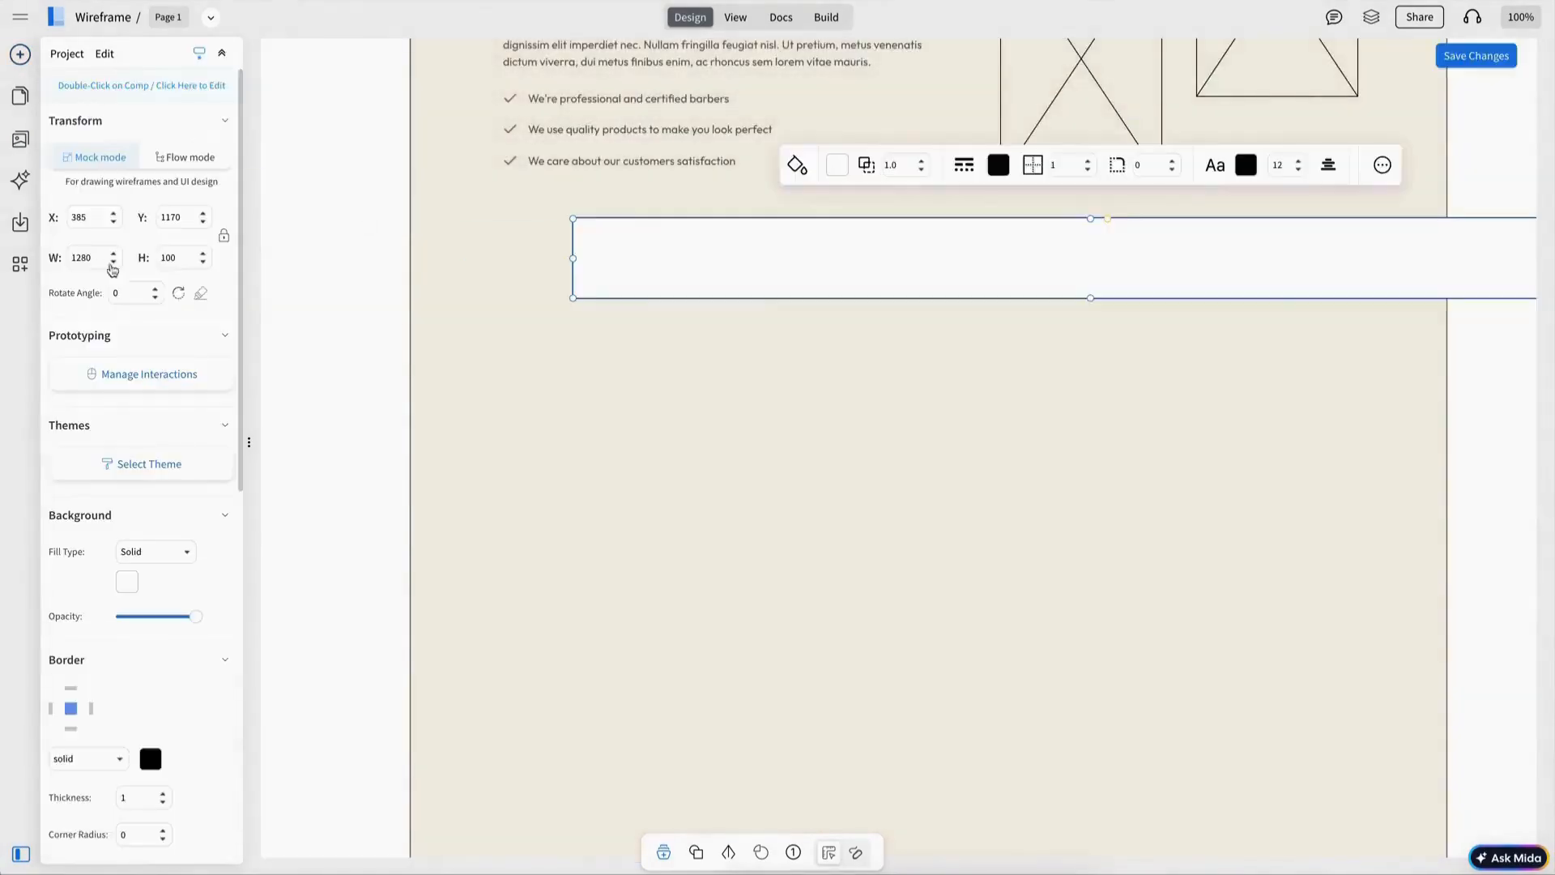
pyautogui.click(966, 168)
pyautogui.click(962, 200)
pyautogui.click(837, 169)
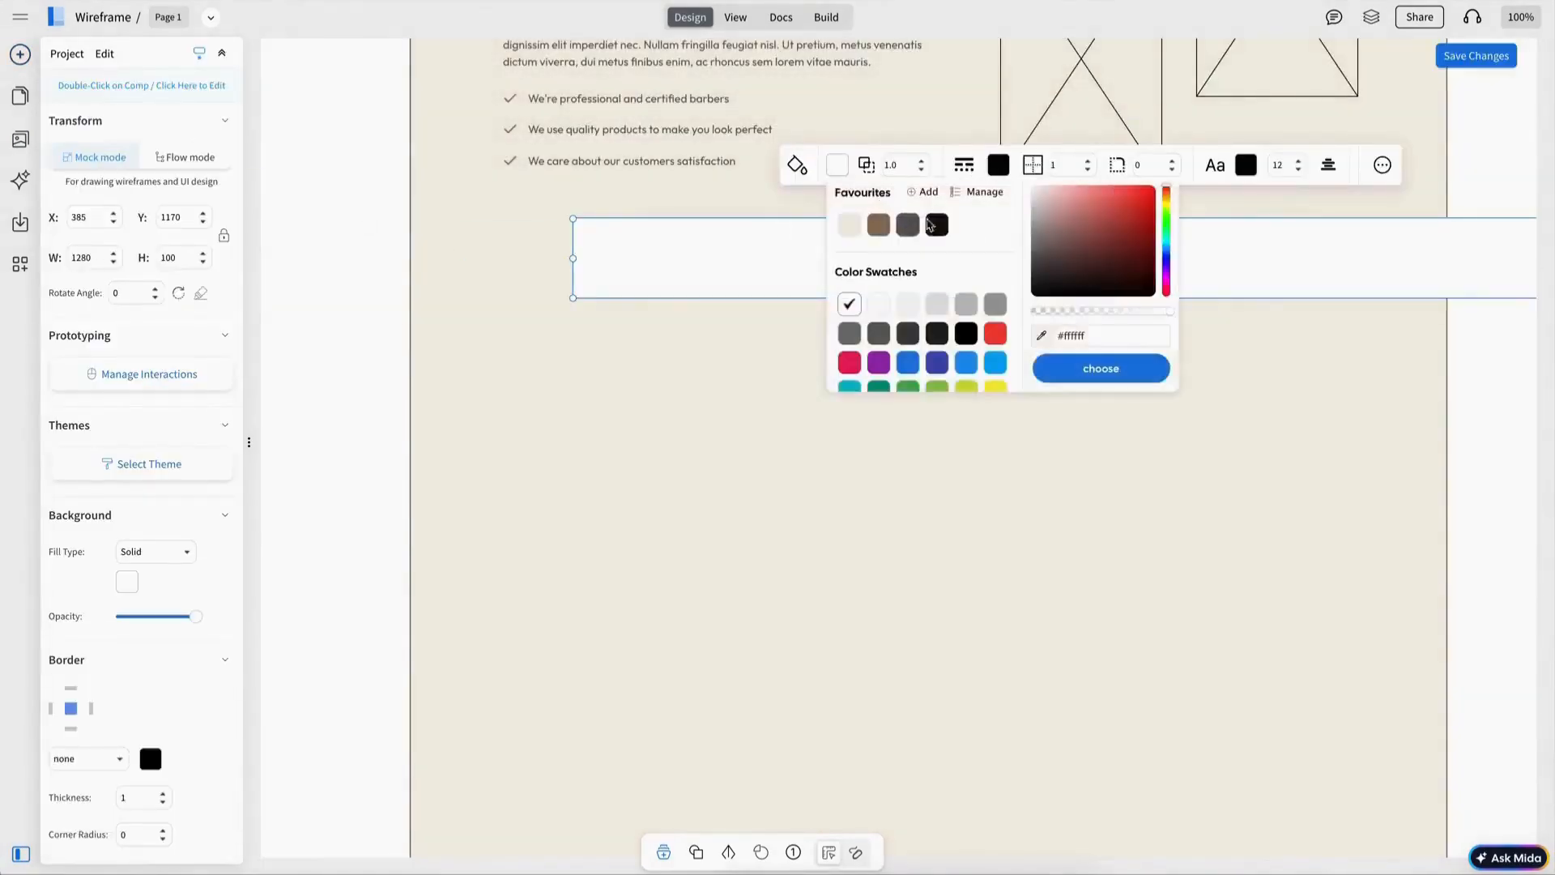
pyautogui.click(934, 225)
pyautogui.moveTo(718, 285); pyautogui.dragTo(660, 281)
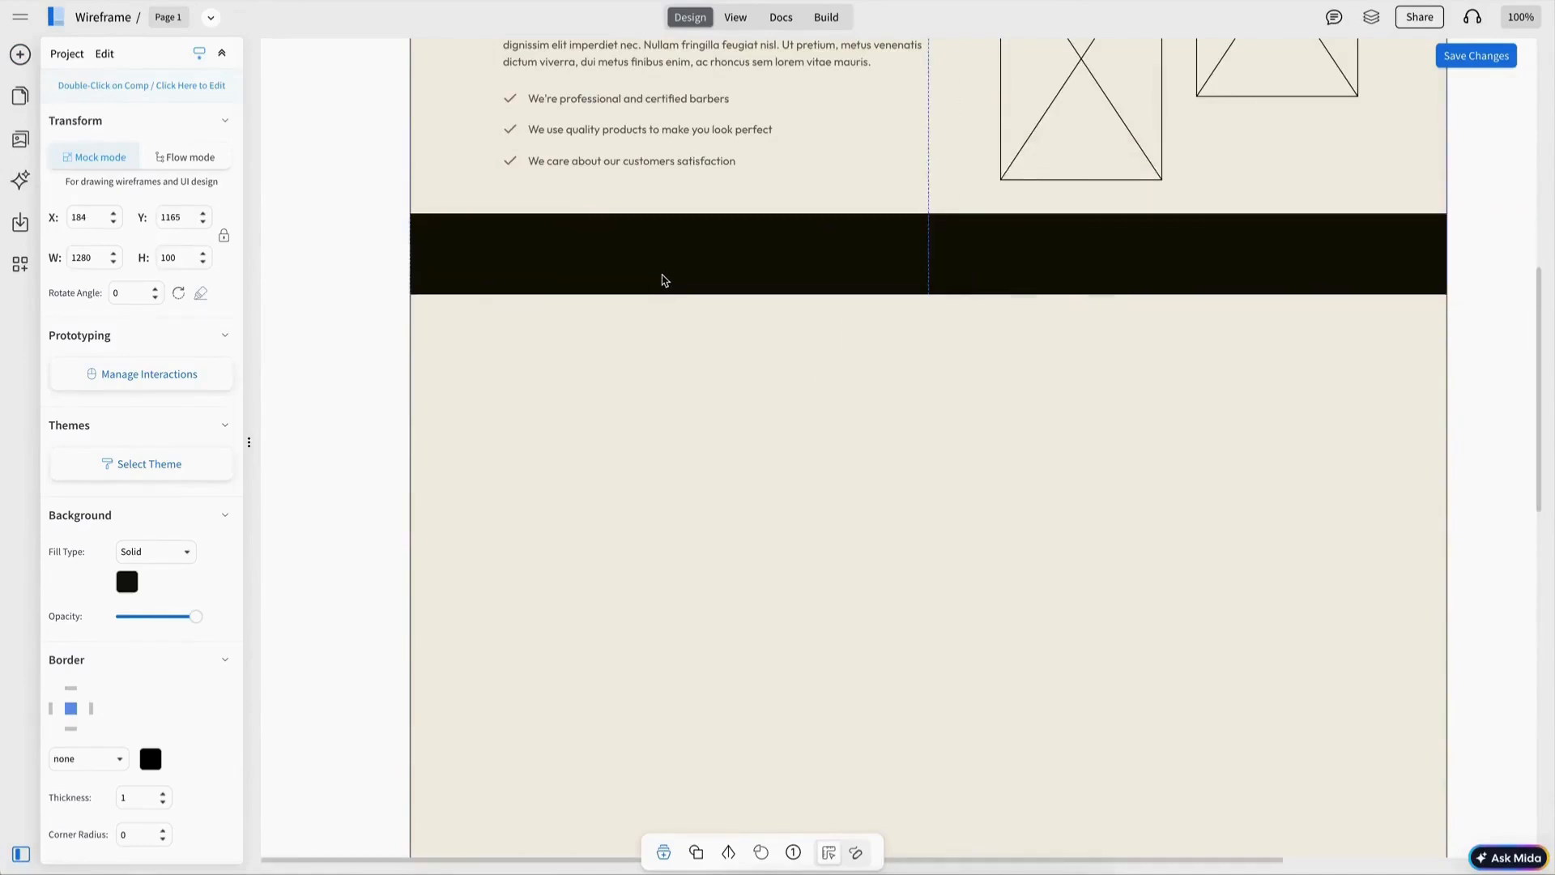
# Step: Stretch the dark band taller
pyautogui.scroll(2, 946, 305)
pyautogui.scroll(3, 946, 305)
pyautogui.scroll(-5, 948, 308)
pyautogui.moveTo(927, 394); pyautogui.dragTo(929, 647)
pyautogui.press('Escape')
# Step: Copy the About Us image placeholder and paste it into the dark band
pyautogui.doubleClick(1090, 211)
pyautogui.press('super+c')
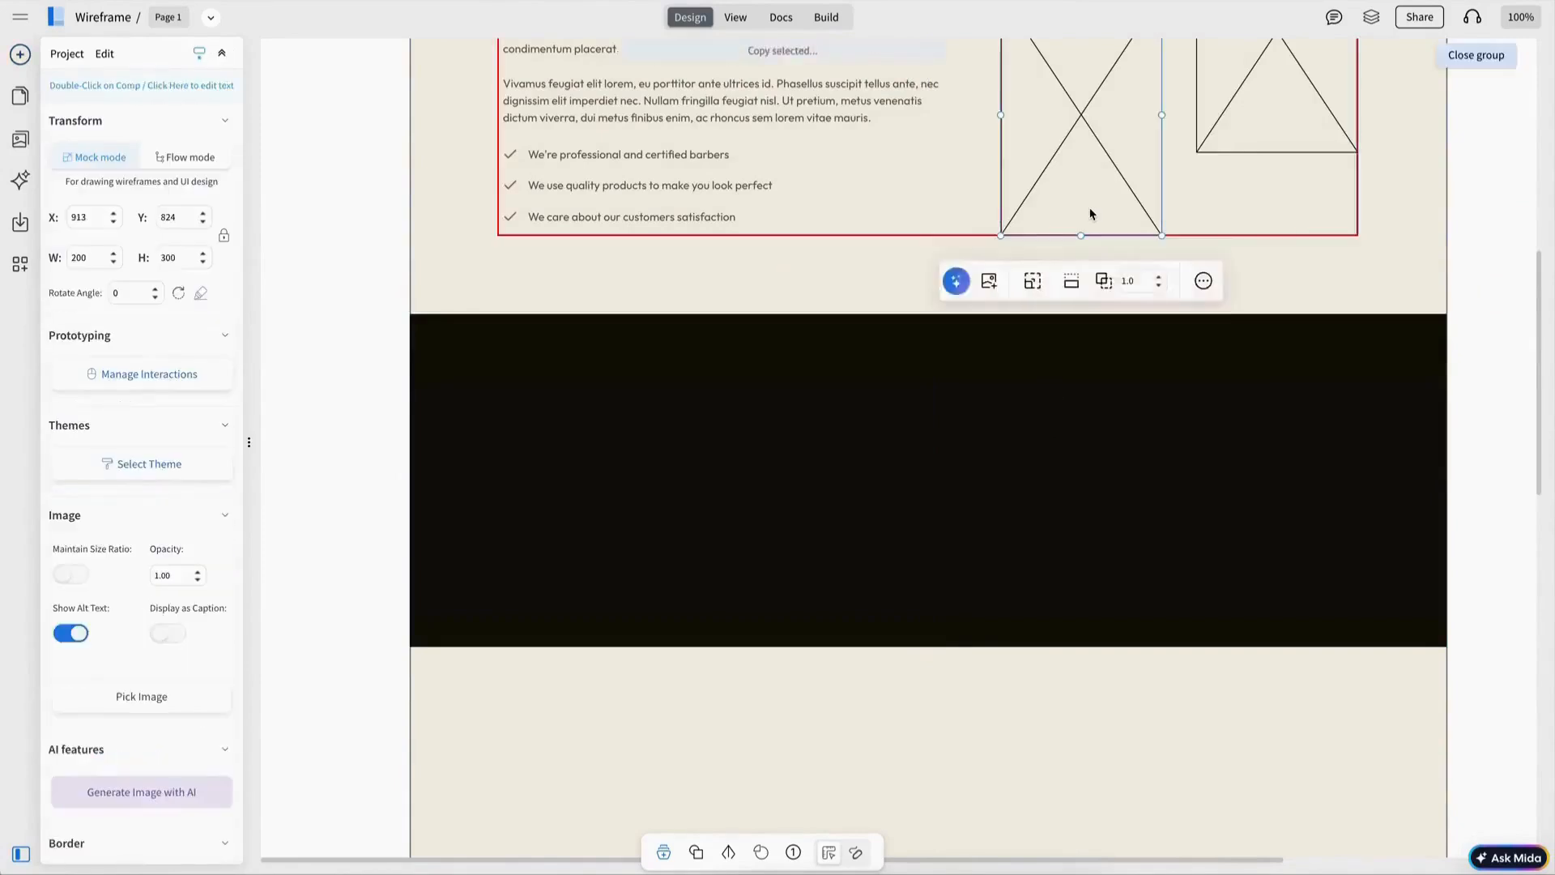
pyautogui.press('Escape')
pyautogui.press('super+v')
pyautogui.moveTo(685, 497); pyautogui.dragTo(684, 497)
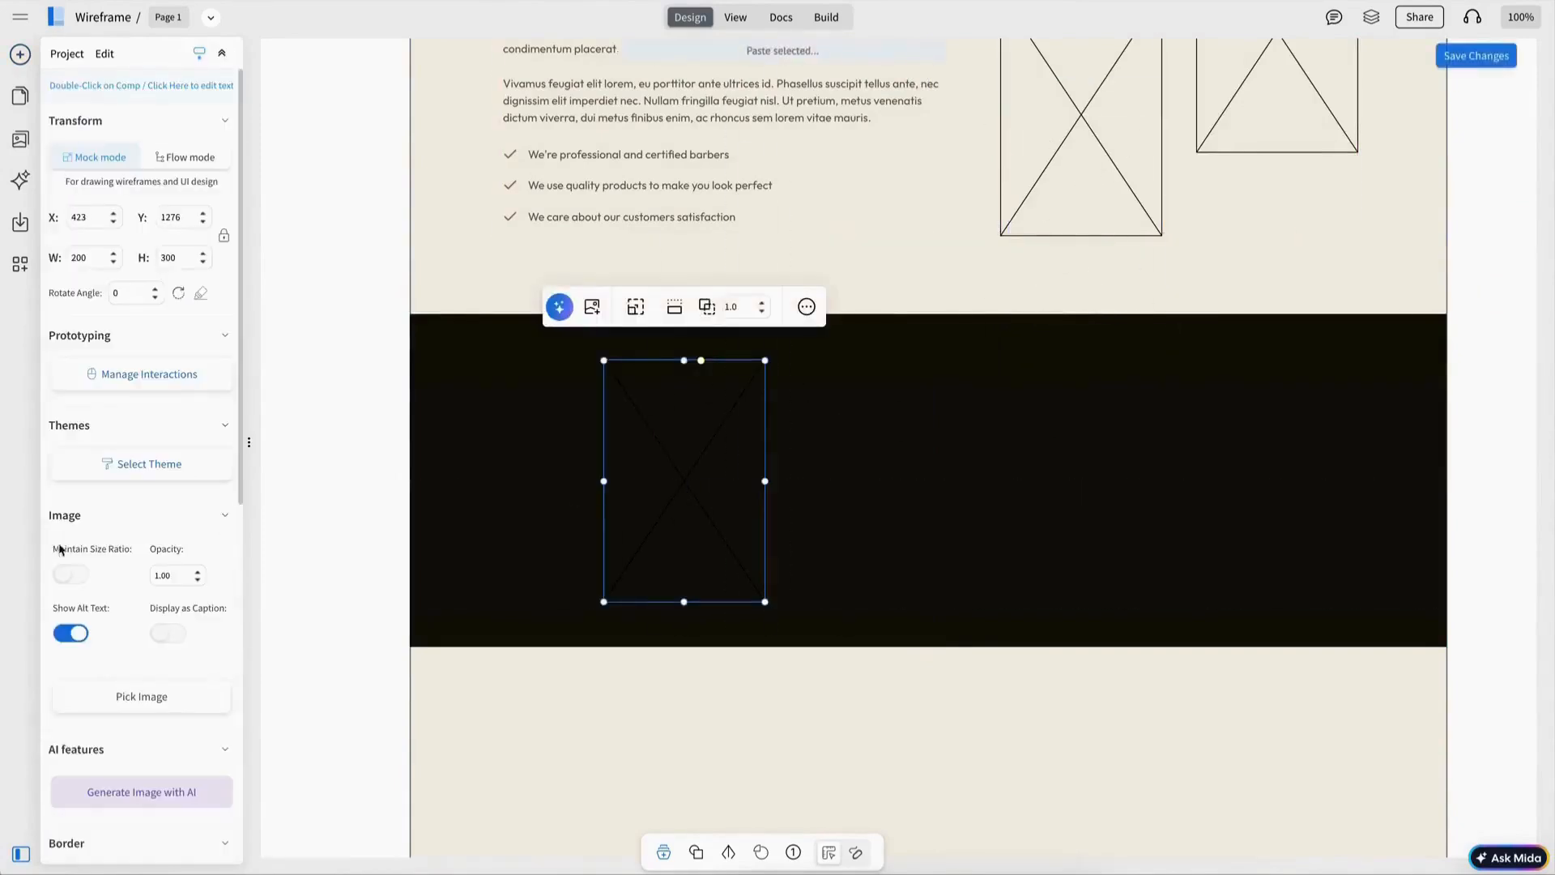
# Step: Set the pasted image's border colour to white and move it to the band's left side
pyautogui.scroll(-8, 80, 635)
pyautogui.click(132, 261)
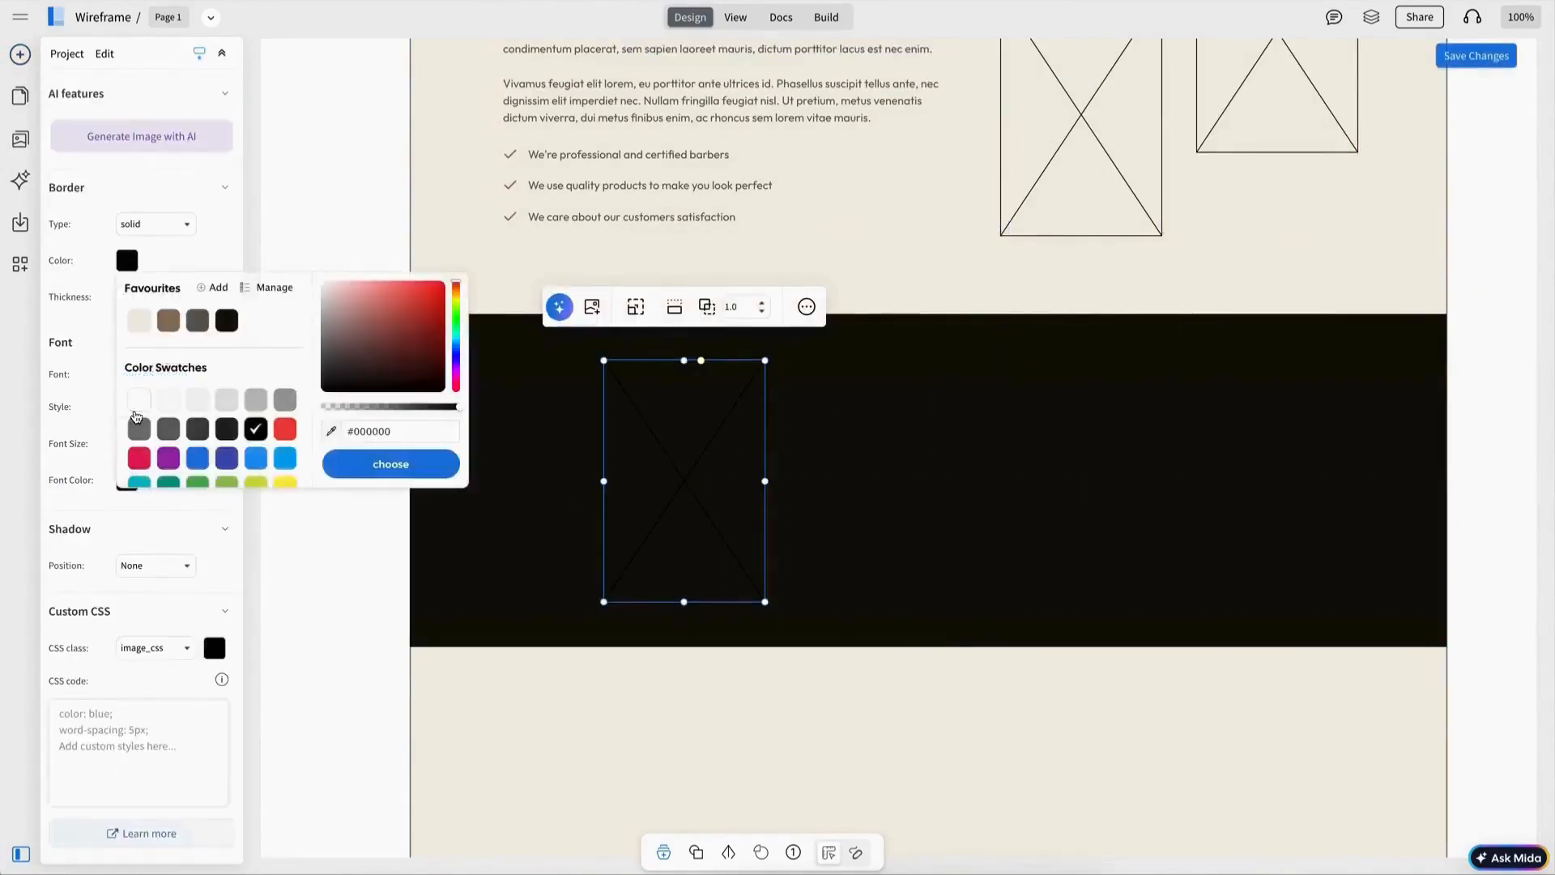
pyautogui.click(135, 408)
pyautogui.press('Escape')
pyautogui.moveTo(662, 453); pyautogui.dragTo(583, 448)
# Step: Change the band's subheading to '17 YEARS OF EXPERIENCE'
pyautogui.write('17')
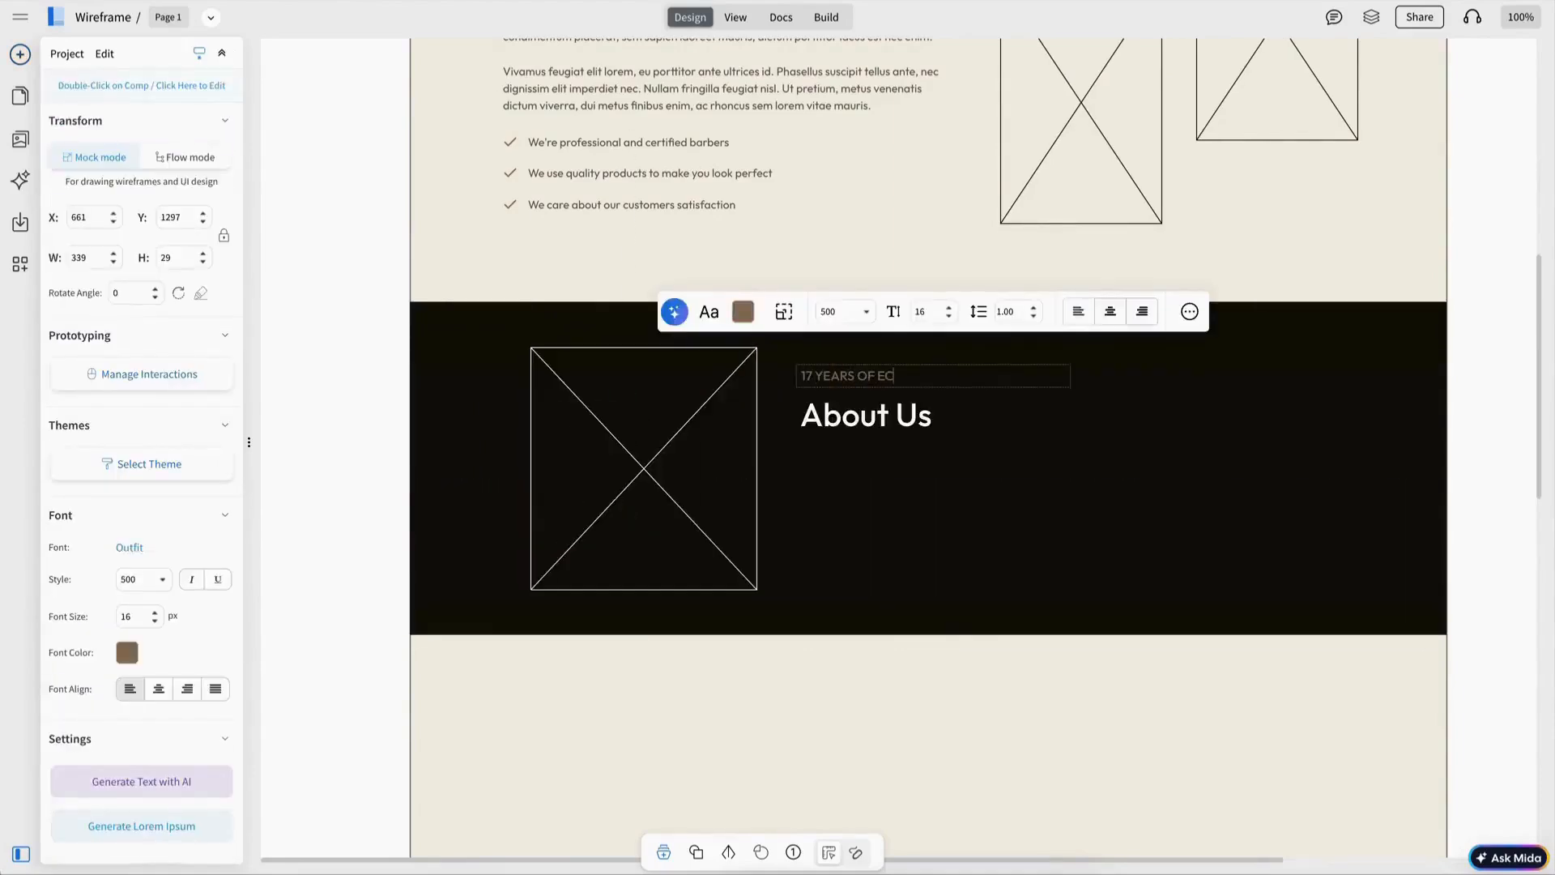
pyautogui.write(' YEARS OF EXPERIENCE')
pyautogui.press('Escape')
# Step: Replace the band's heading with 'Making people look awesome since 2000'
pyautogui.scroll(1, 923, 489)
pyautogui.doubleClick(923, 489)
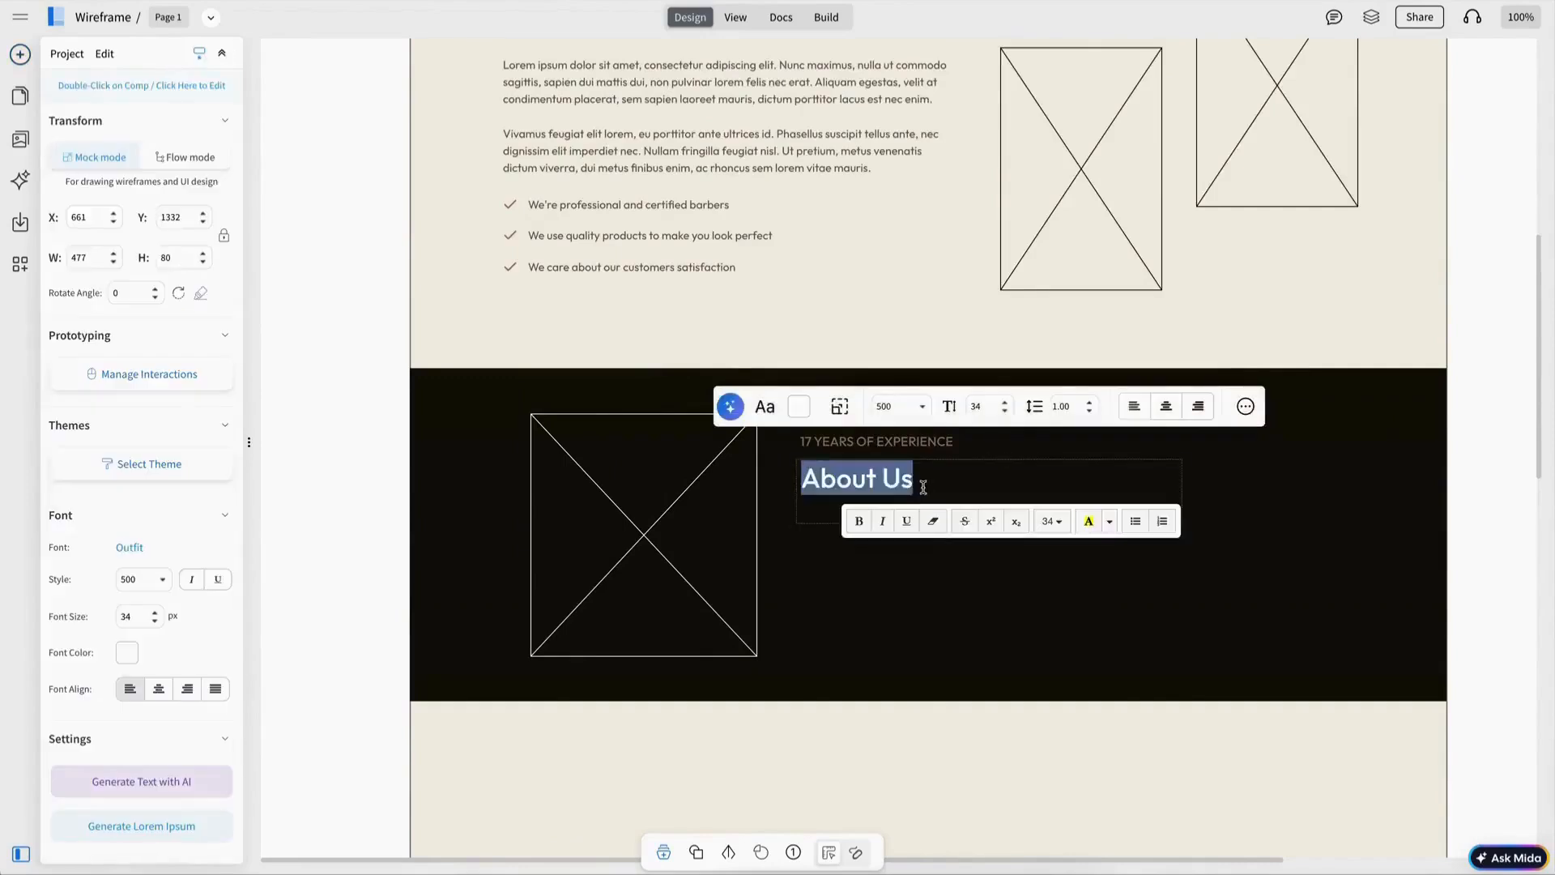
pyautogui.write('Making people look awesome since 2000')
pyautogui.press('Escape')
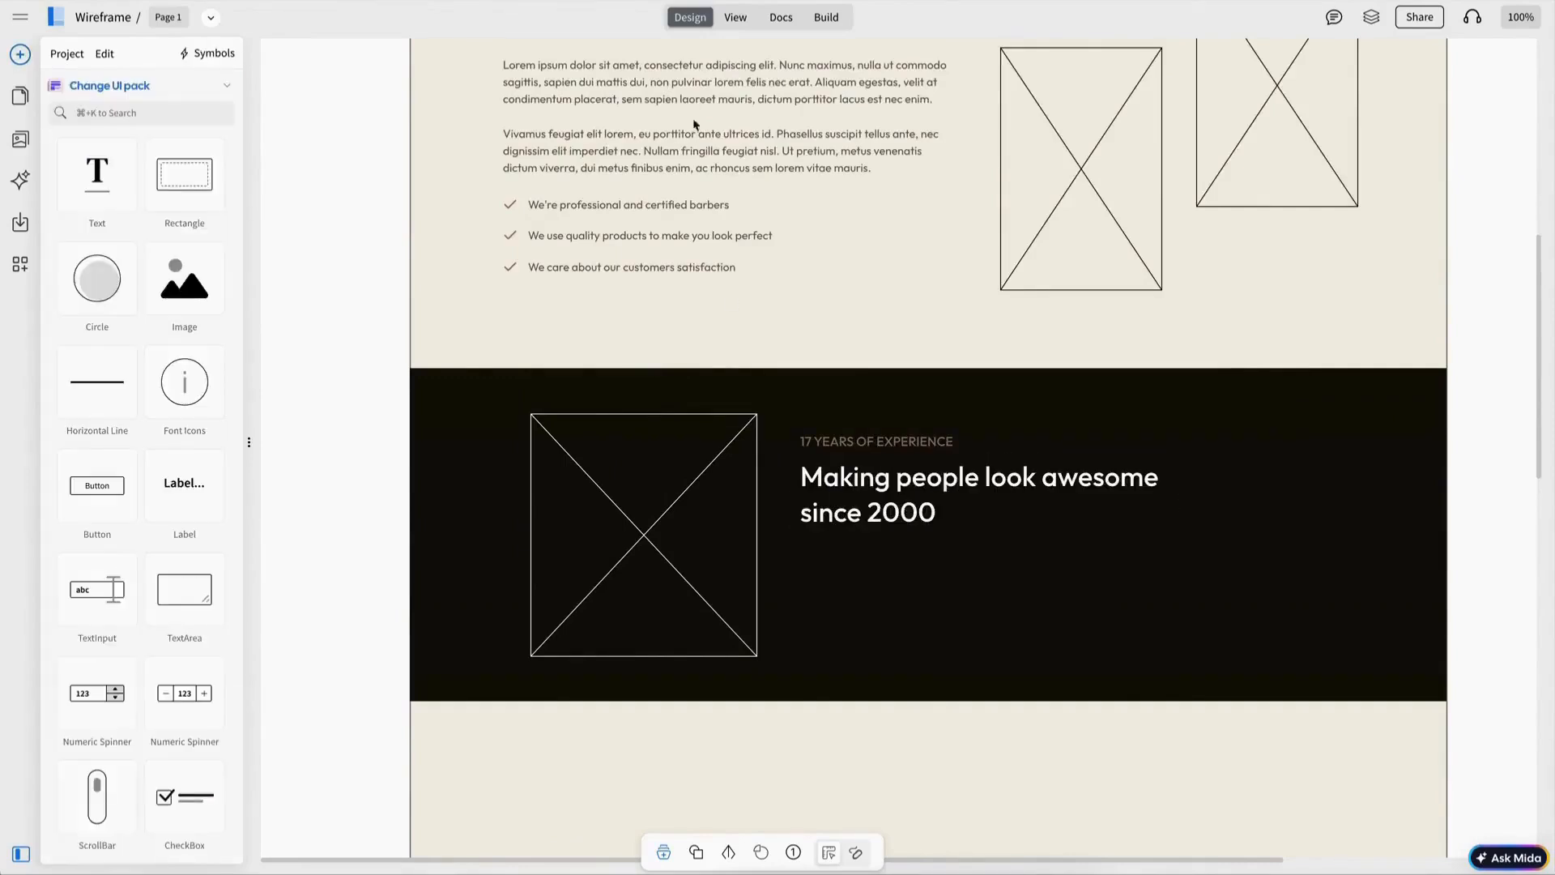
# Step: Duplicate the first lorem ipsum paragraph and place it under the band's heading
pyautogui.click(713, 98)
pyautogui.press('super+d')
pyautogui.moveTo(747, 120); pyautogui.dragTo(1010, 562)
pyautogui.press('Escape')
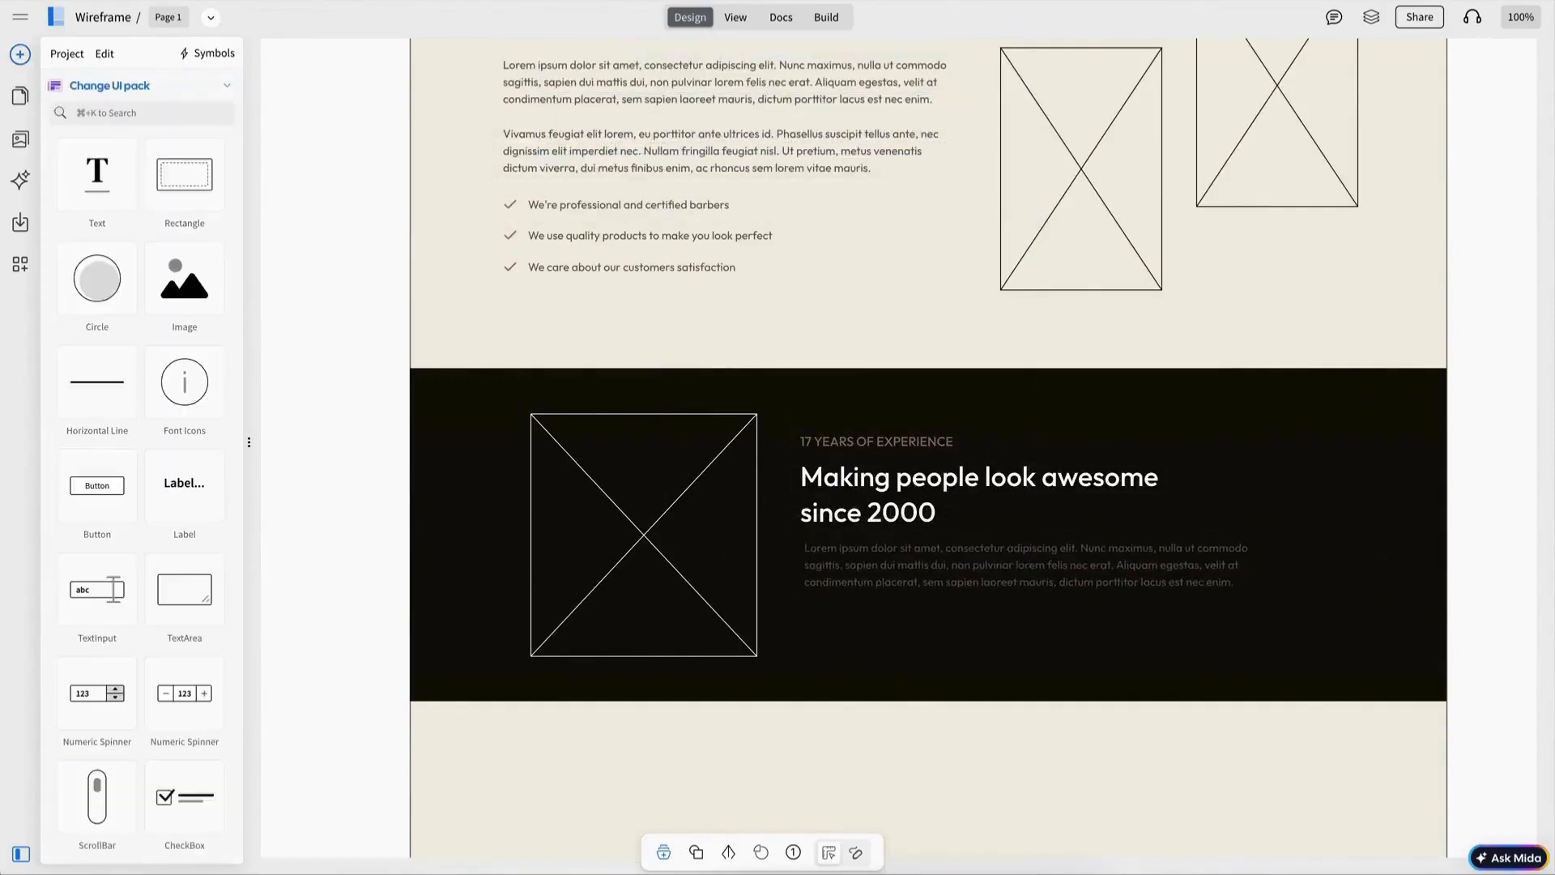
# Step: Copy the band's image and texts and paste them into the section below the band
pyautogui.click(948, 573)
pyautogui.press('super+a')
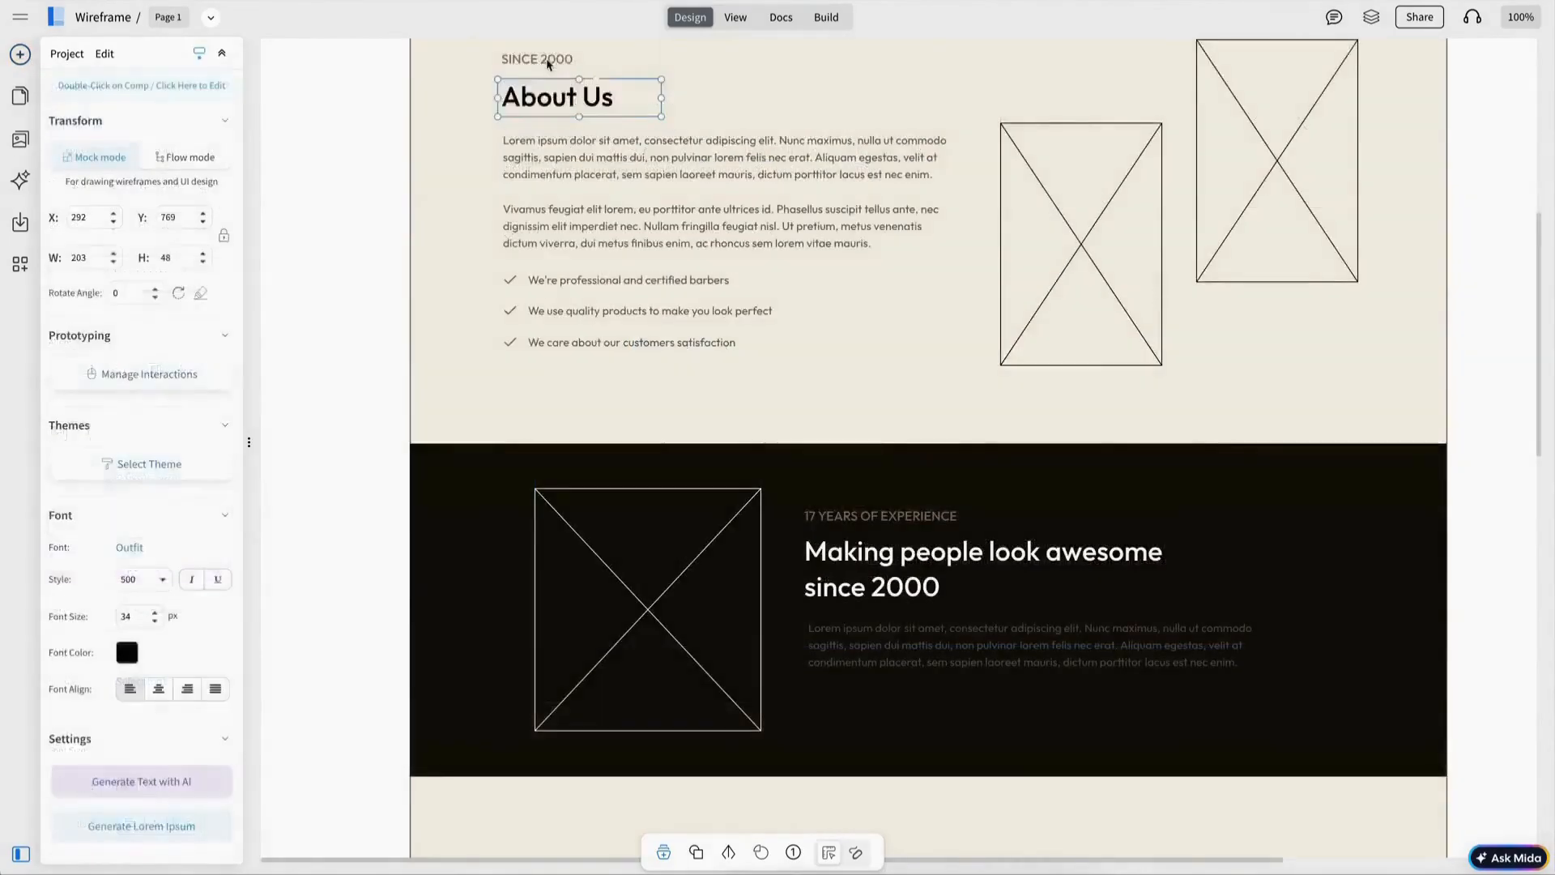
pyautogui.press('super+c')
pyautogui.press('Escape')
pyautogui.scroll(-7, 972, 259)
pyautogui.press('super+v')
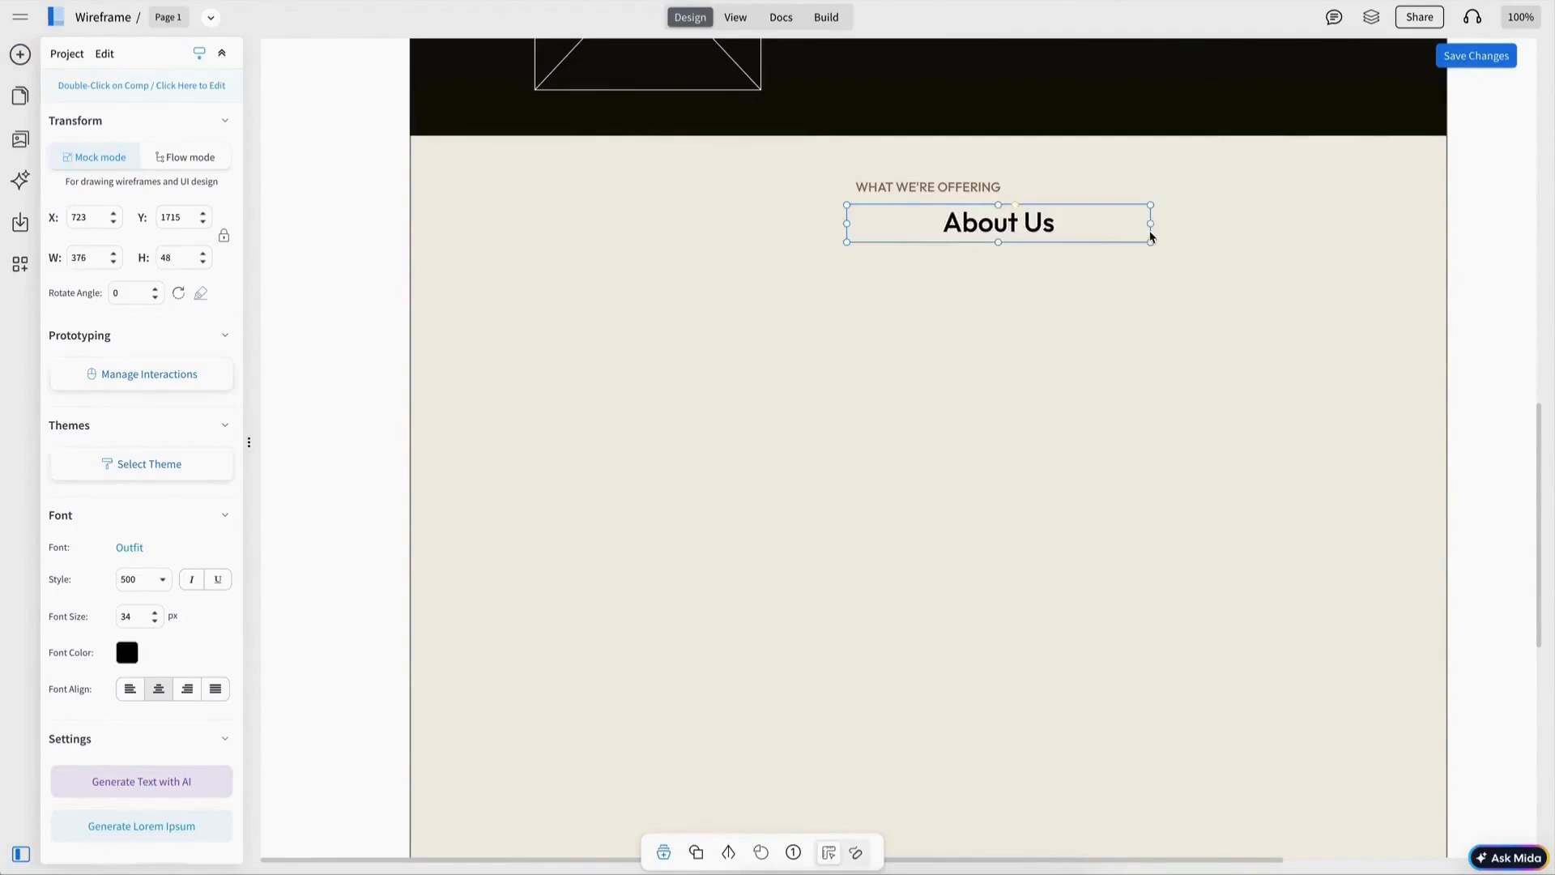
# Step: Rename the section heading to 'Barber Services' and centre it under its subheading
pyautogui.doubleClick(1084, 233)
pyautogui.write('Barber Services')
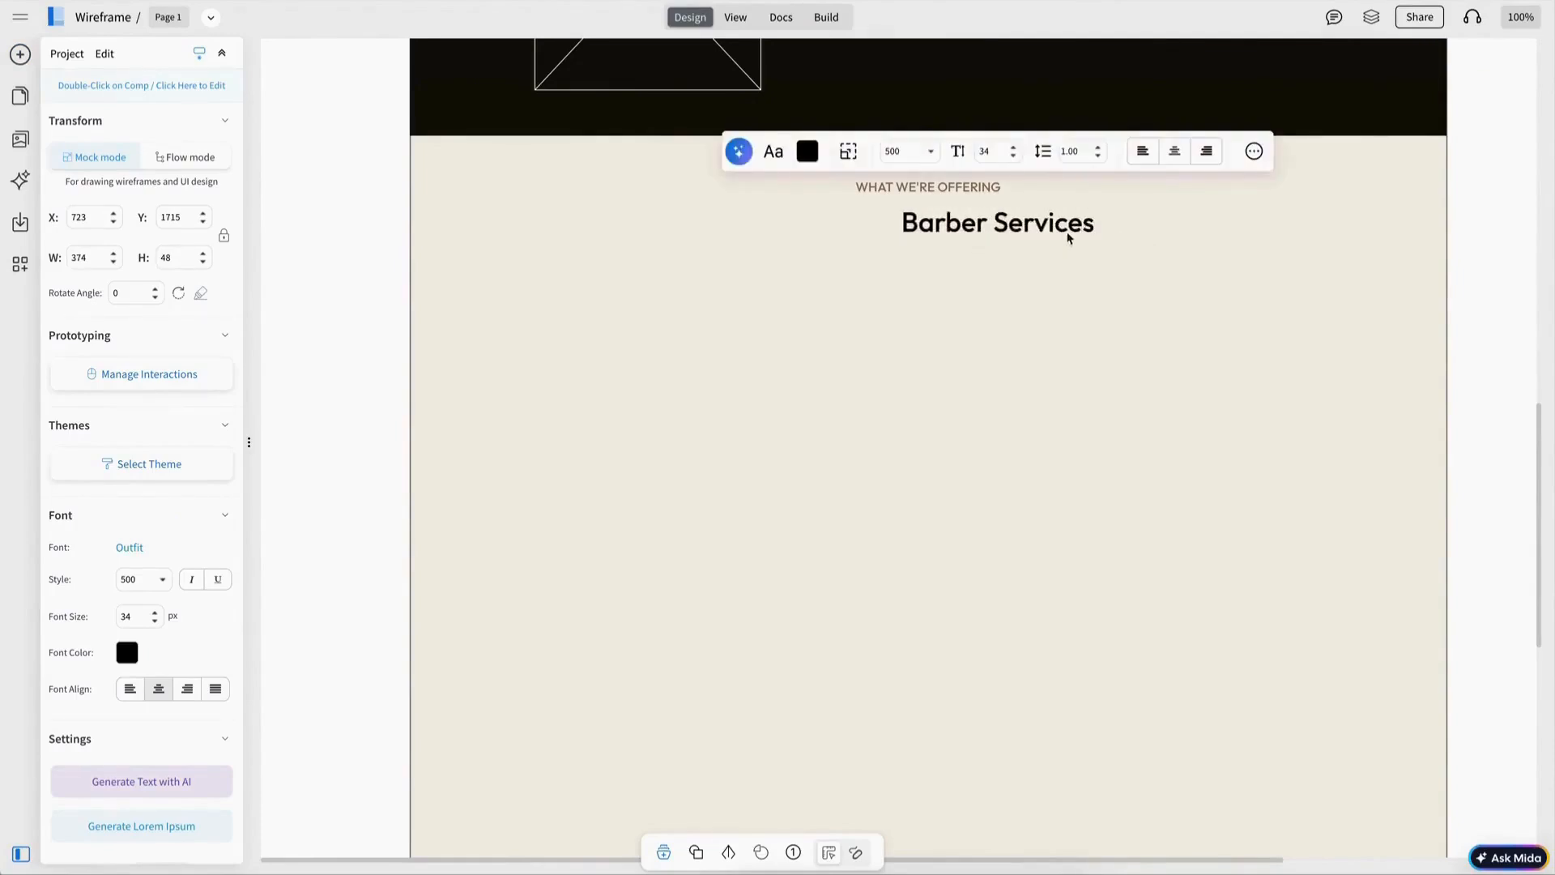
pyautogui.moveTo(1069, 240); pyautogui.dragTo(992, 236)
pyautogui.click(980, 246)
# Step: Duplicate the band's image placeholder and move the copy below the Barber Services heading
pyautogui.scroll(2, 972, 231)
pyautogui.click(725, 217)
pyautogui.hotkey('ctrl', 'd')
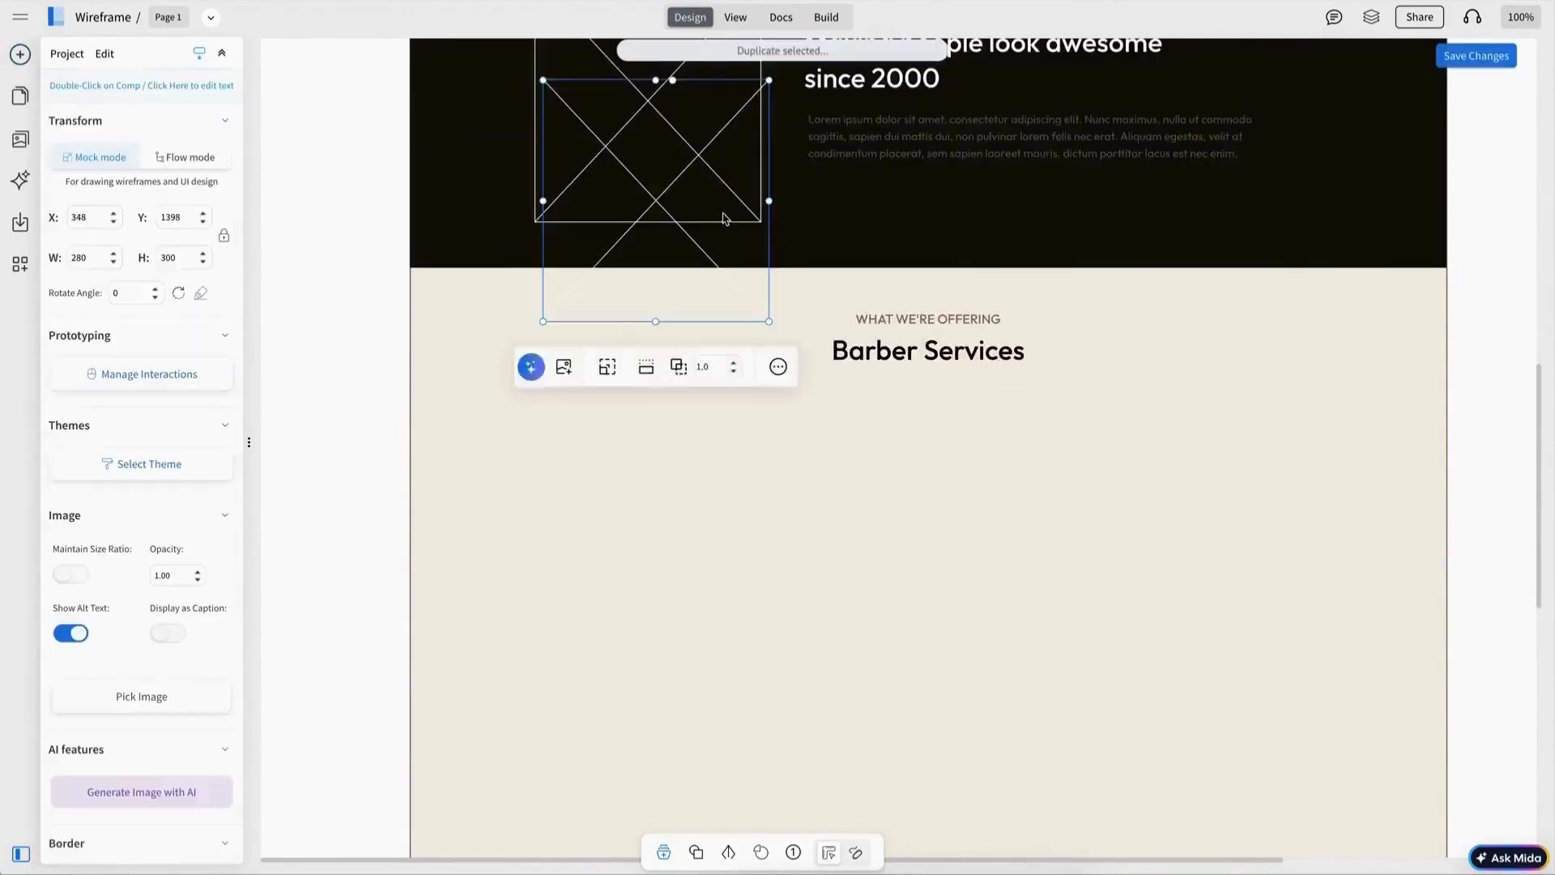
pyautogui.moveTo(724, 216); pyautogui.dragTo(1250, 538)
# Step: Duplicate the service image twice and distribute the three images evenly in a row
pyautogui.scroll(-2, 146, 735)
pyautogui.click(126, 742)
pyautogui.click(259, 672)
pyautogui.hotkey('ctrl', 'd')
pyautogui.hotkey('ctrl', 'd')
pyautogui.keyDown('shift'); pyautogui.click(932, 543); pyautogui.keyUp('shift')
pyautogui.keyDown('shift'); pyautogui.click(732, 546); pyautogui.keyUp('shift')
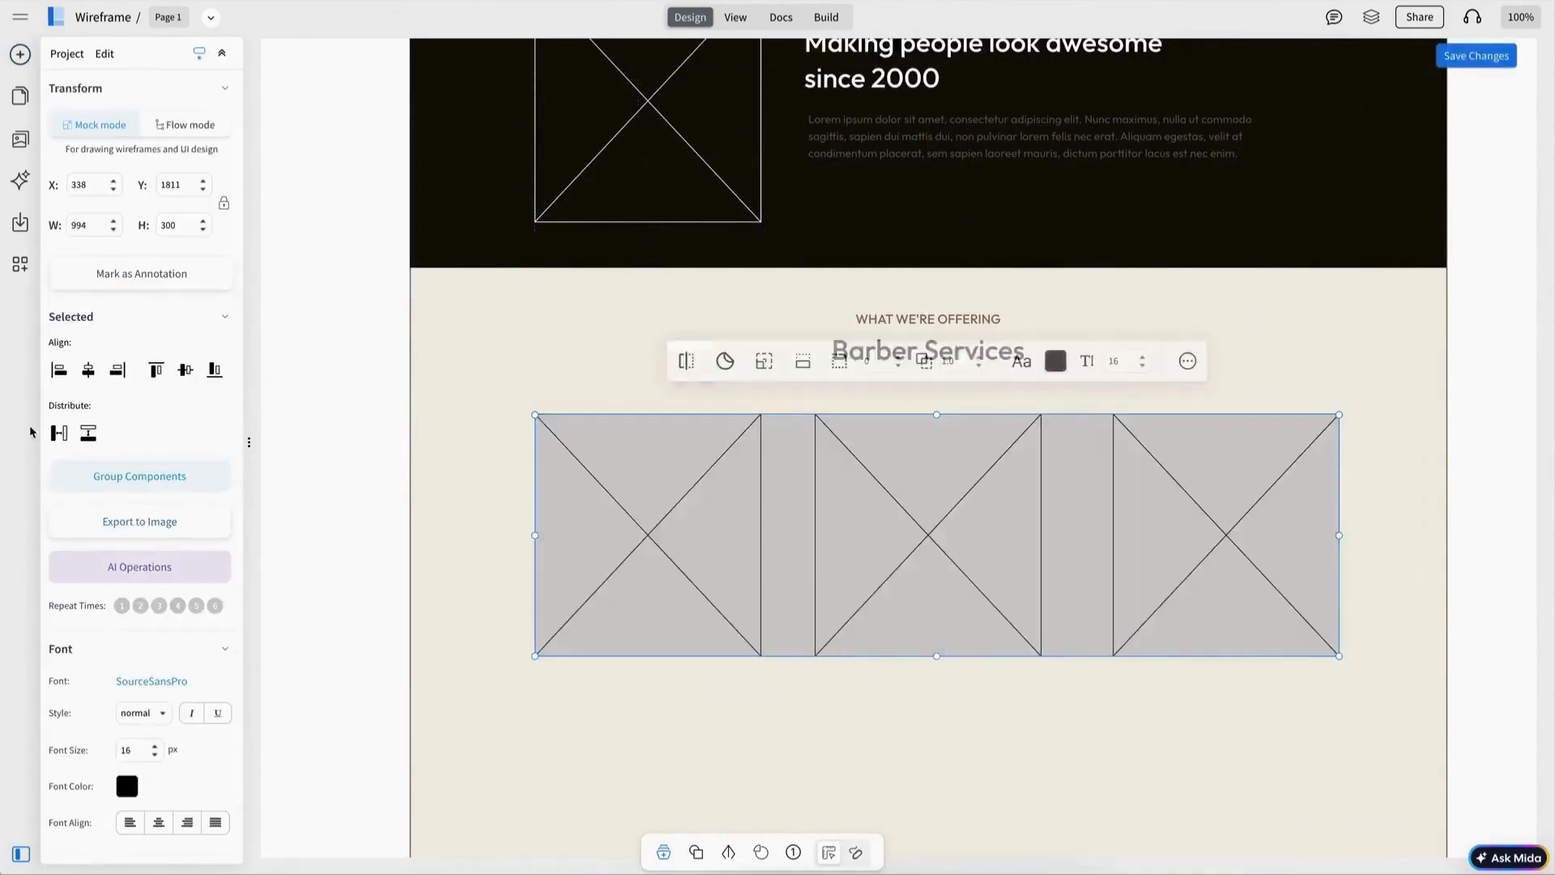
pyautogui.click(59, 434)
# Step: Label the three service cards 'Hair Cut', 'Beard Trim' and 'Hair Wash'
pyautogui.click(477, 486)
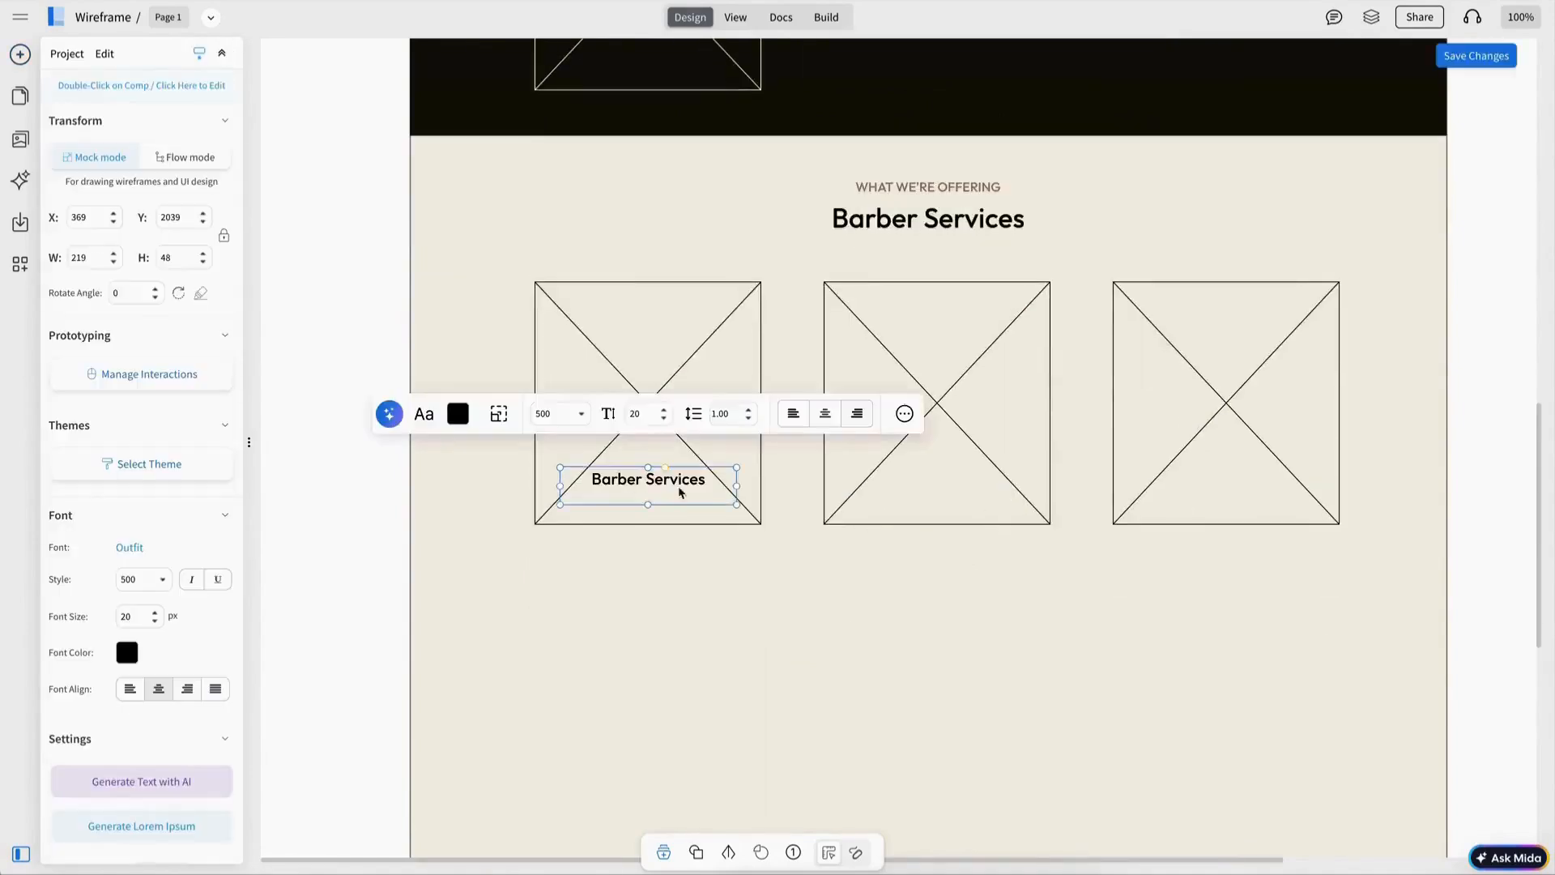
pyautogui.doubleClick(681, 490)
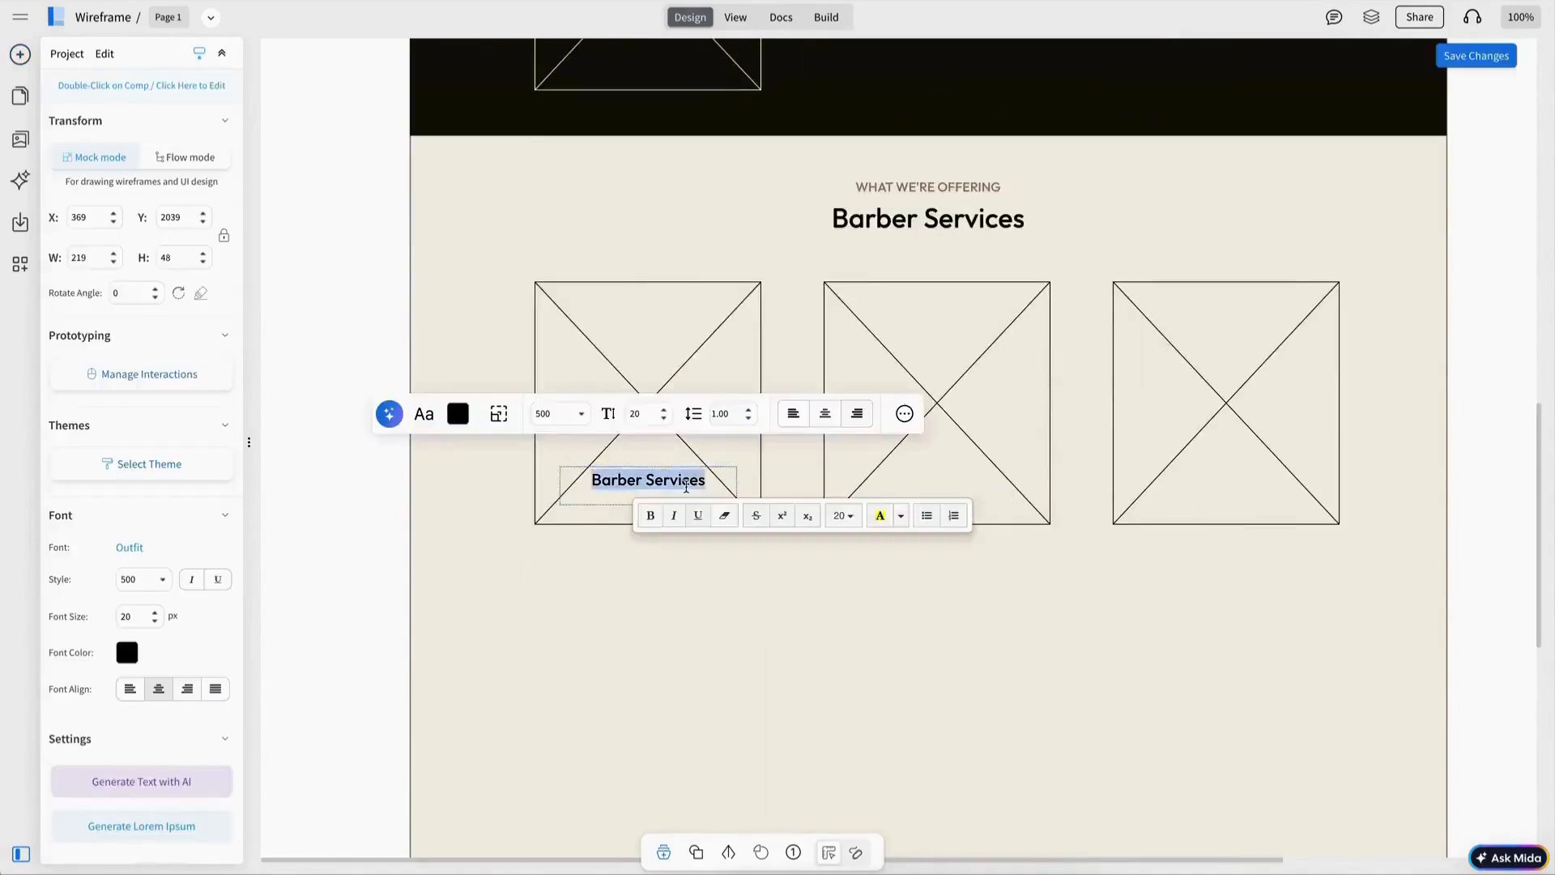
pyautogui.write('Hair Cut')
pyautogui.moveTo(648, 504); pyautogui.dragTo(648, 497)
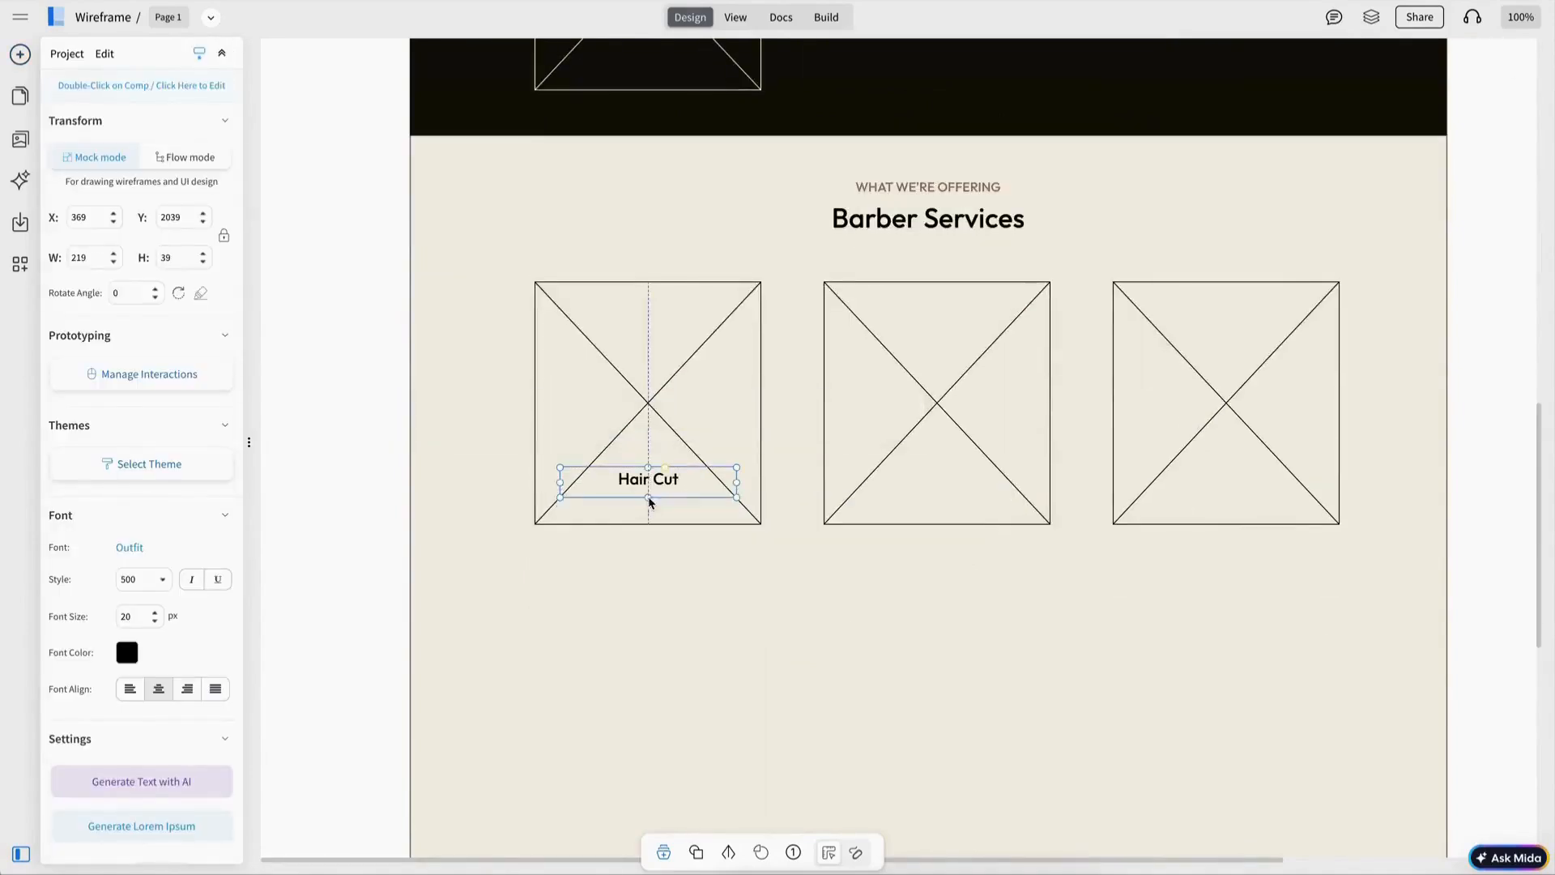
pyautogui.write('r')
pyautogui.write('im')
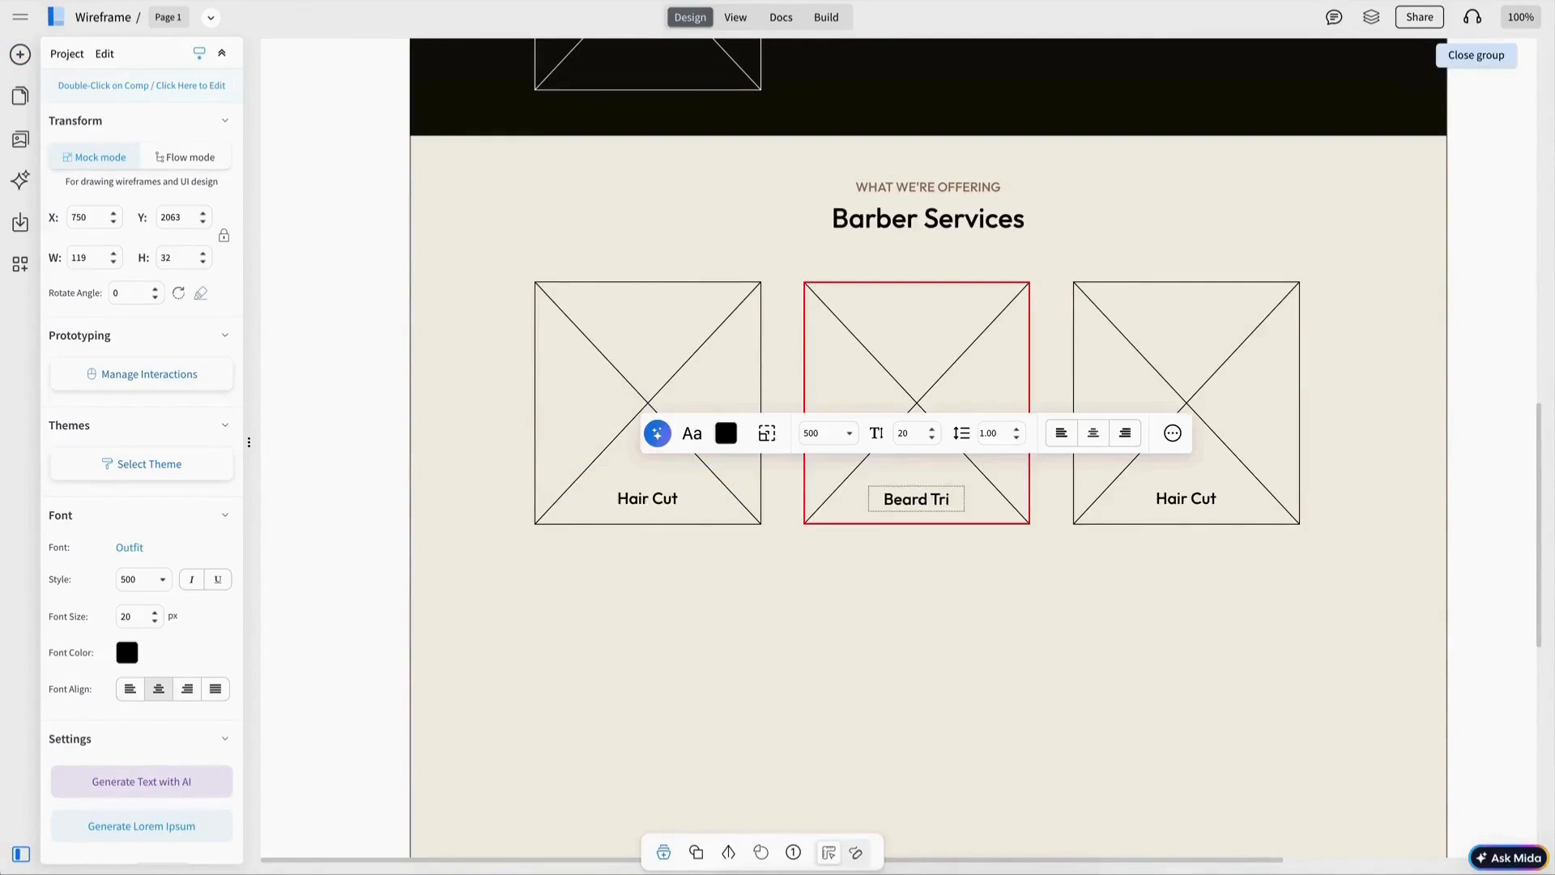
pyautogui.click(1213, 546)
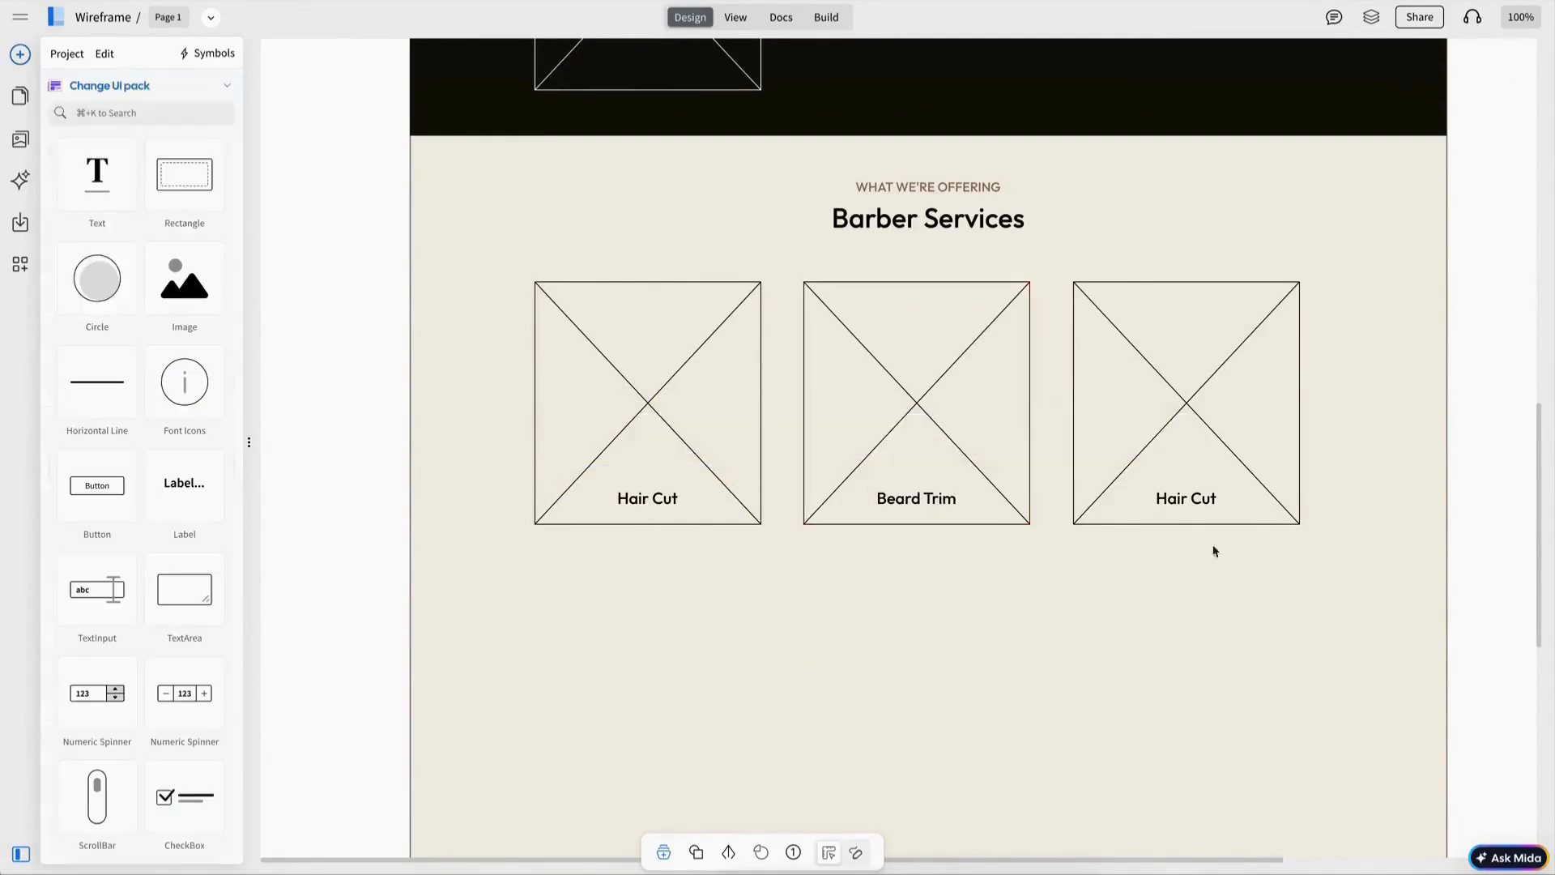
pyautogui.doubleClick(1192, 499)
pyautogui.doubleClick(1199, 499)
pyautogui.write('Wash')
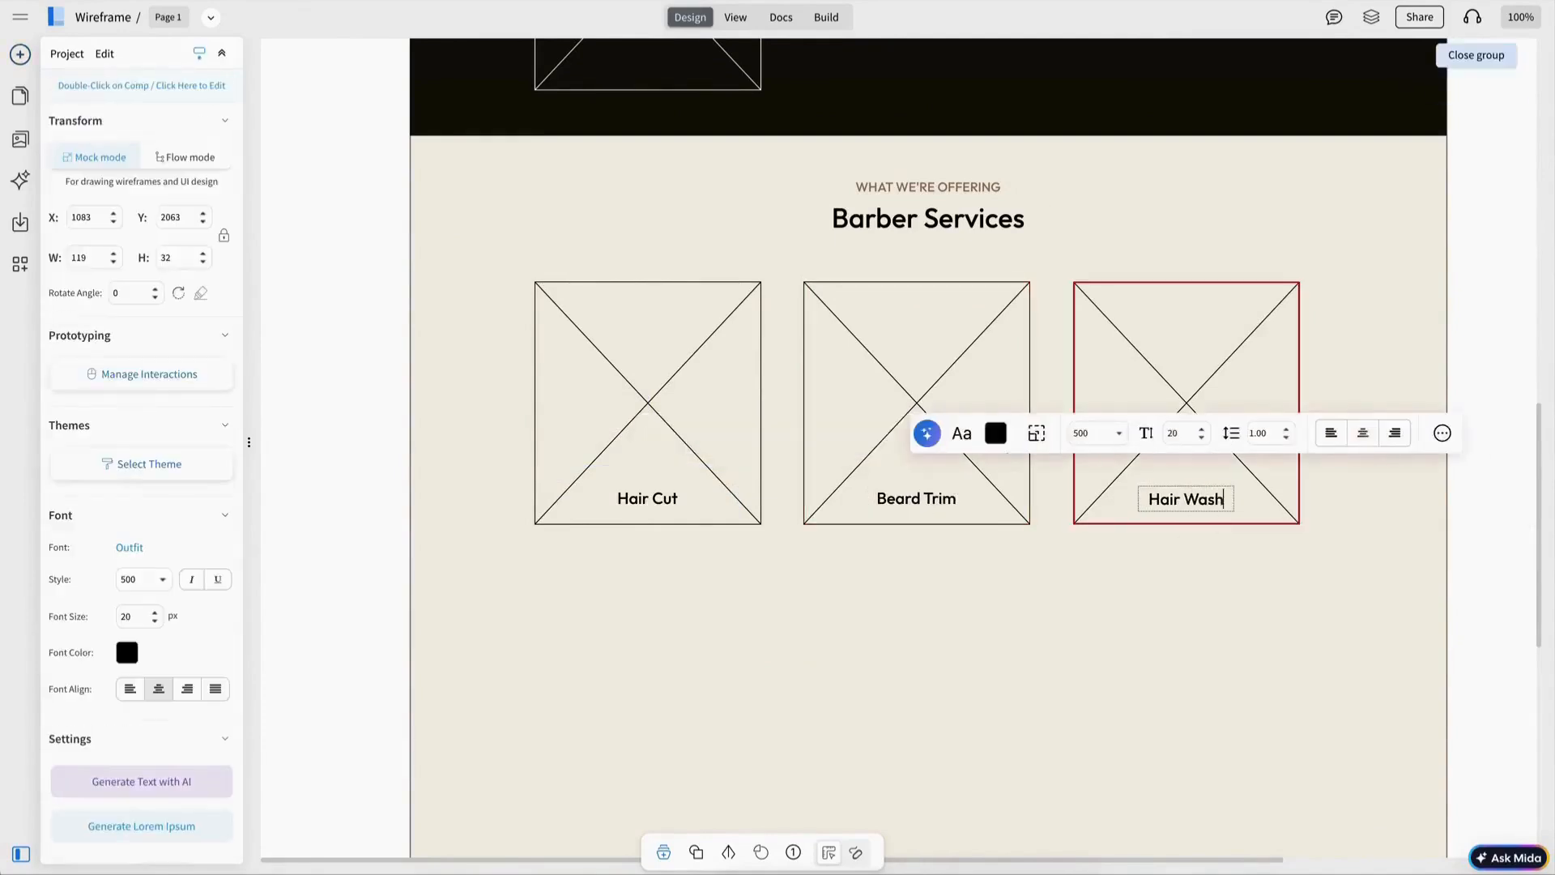
pyautogui.press('Escape')
# Step: Paste the full-width grey hero image as a new section below the services
pyautogui.scroll(1, 1073, 444)
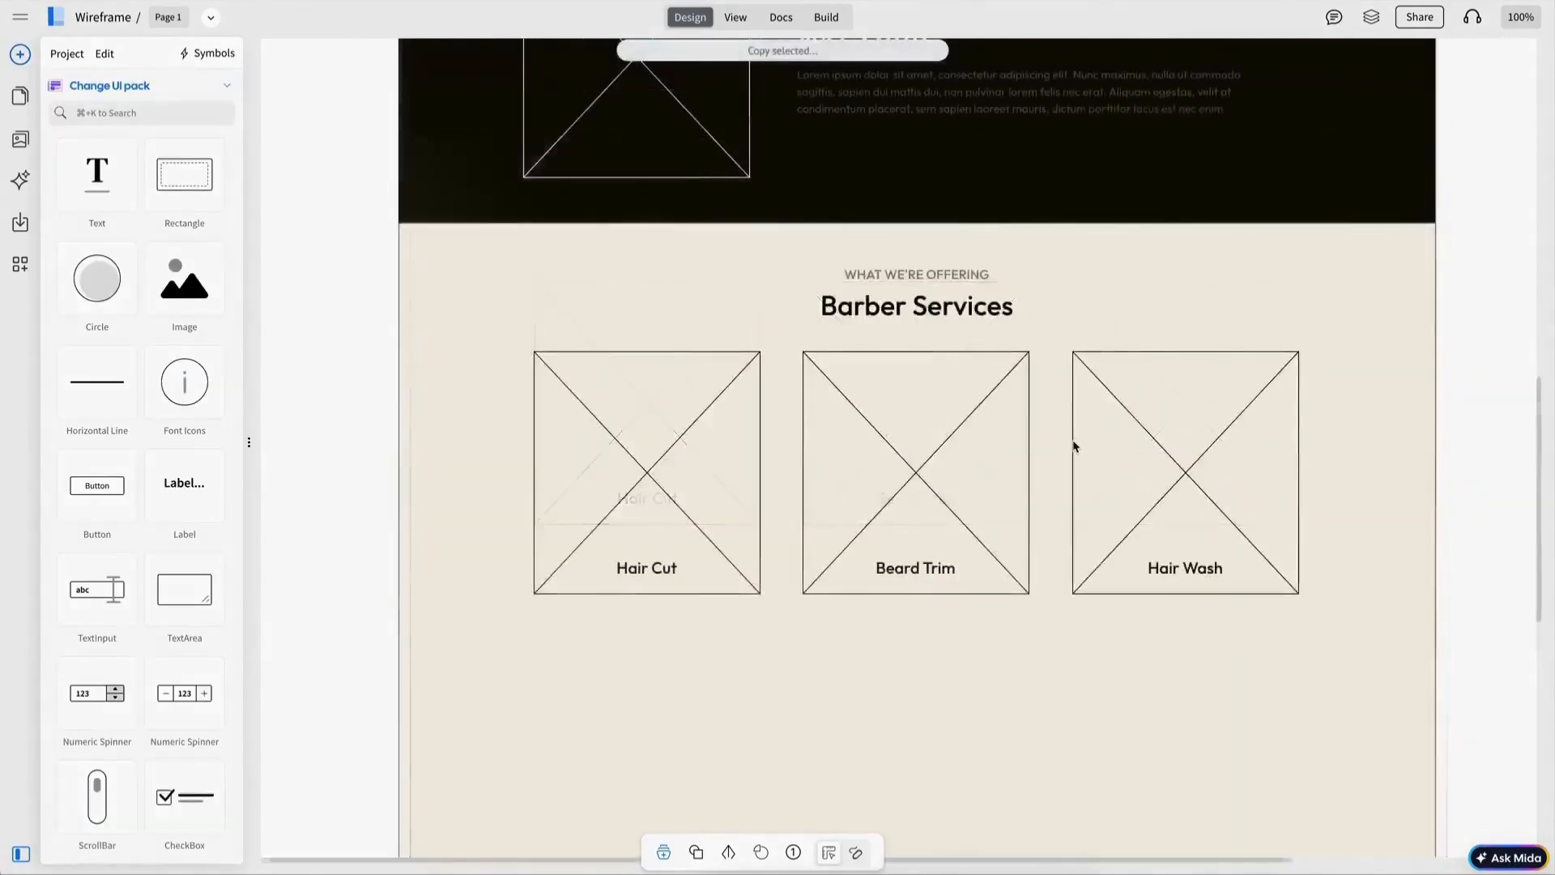
pyautogui.scroll(-5, 1072, 444)
pyautogui.scroll(3, 1072, 444)
pyautogui.hotkey('ctrl', 'v')
pyautogui.moveTo(990, 349); pyautogui.dragTo(990, 483)
pyautogui.scroll(3, 992, 481)
pyautogui.press('Escape')
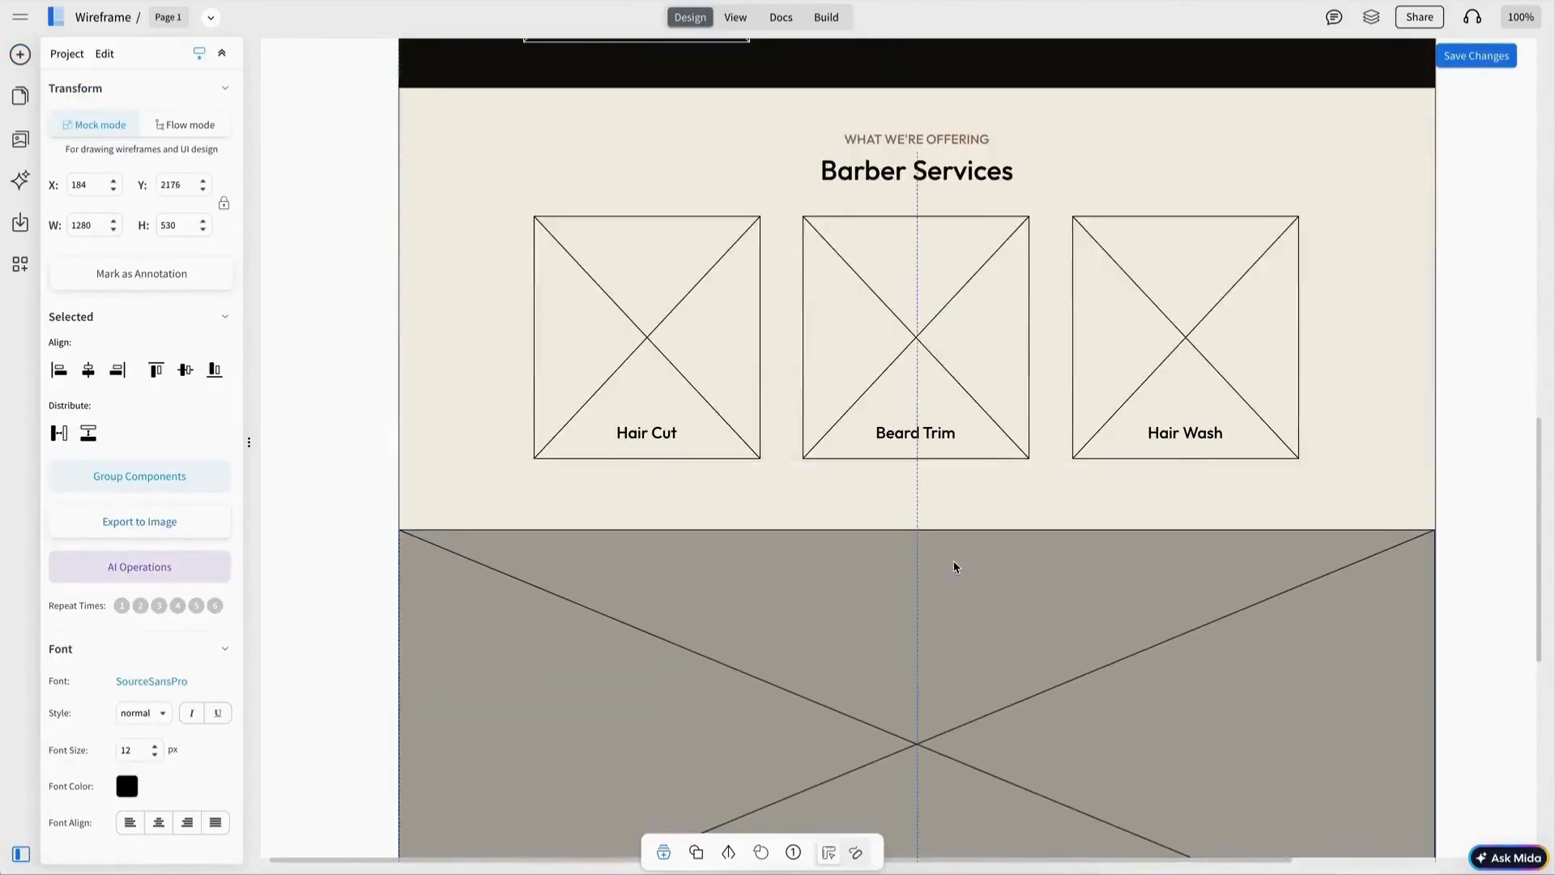
pyautogui.scroll(-5, 958, 567)
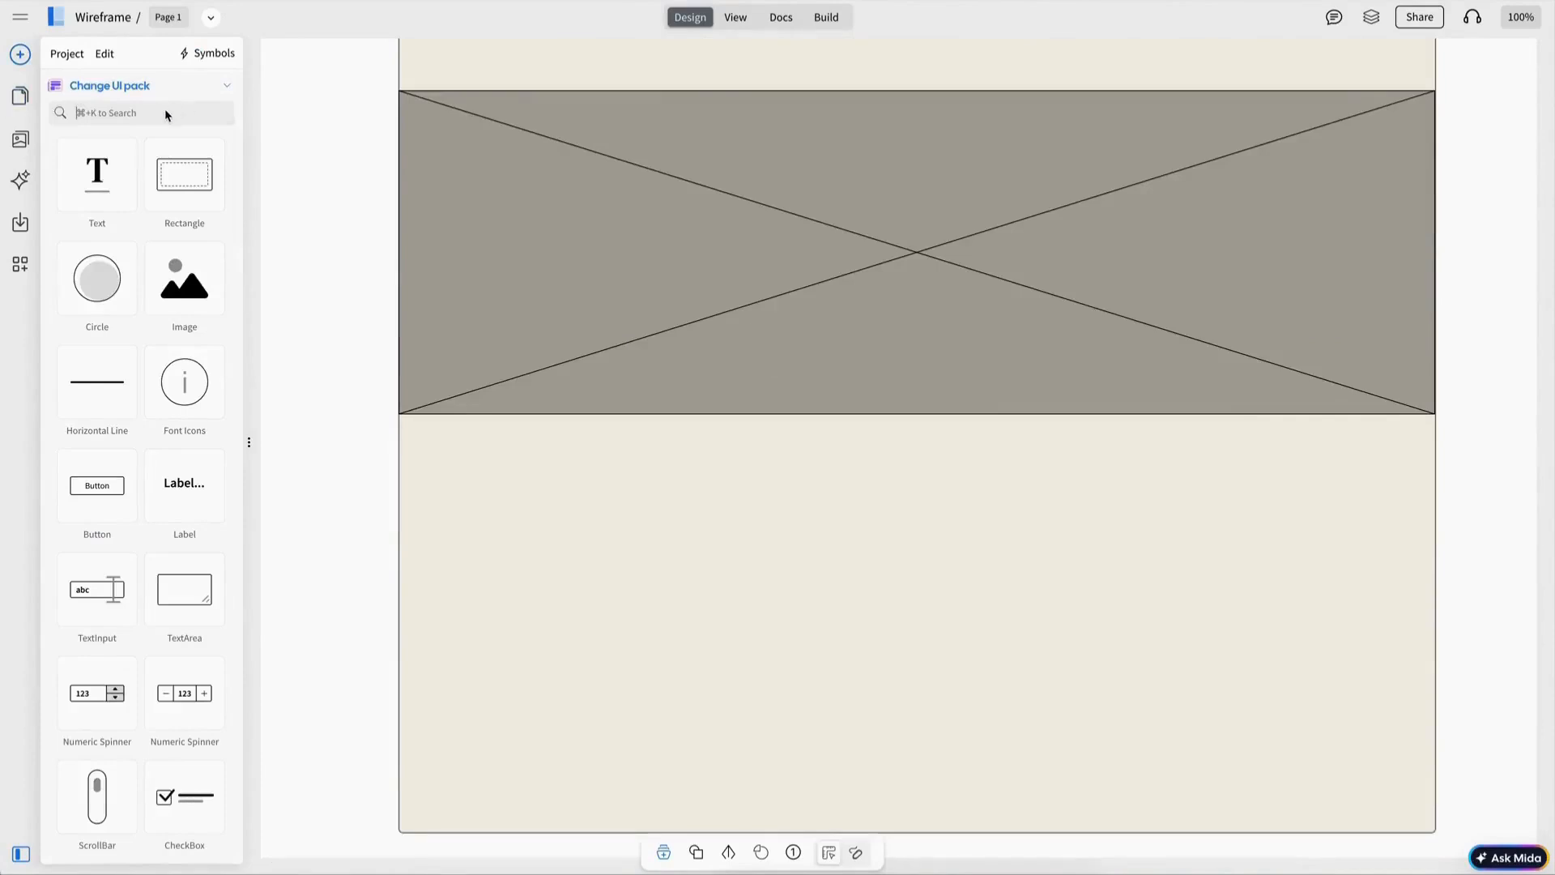
# Step: Search for a rating component and place a five-star rating near the top of the grey section
pyautogui.write('rat')
pyautogui.moveTo(198, 184); pyautogui.dragTo(915, 193)
pyautogui.click(127, 610)
pyautogui.click(156, 573)
pyautogui.click(148, 637)
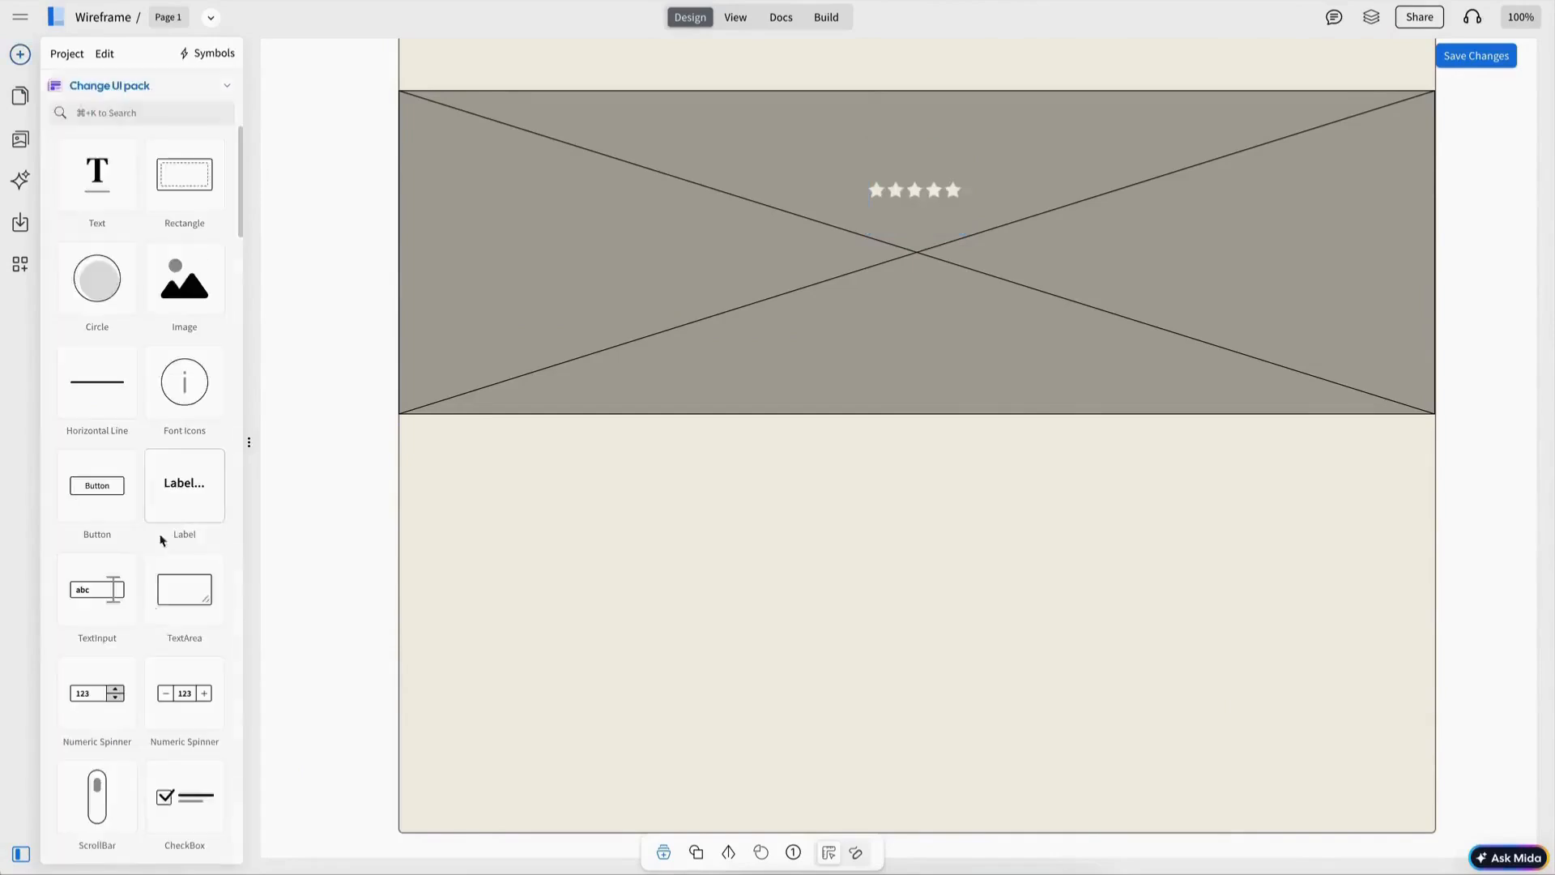
# Step: Set the rating's fill colour to #ffdb65
pyautogui.click(127, 459)
pyautogui.click(404, 482)
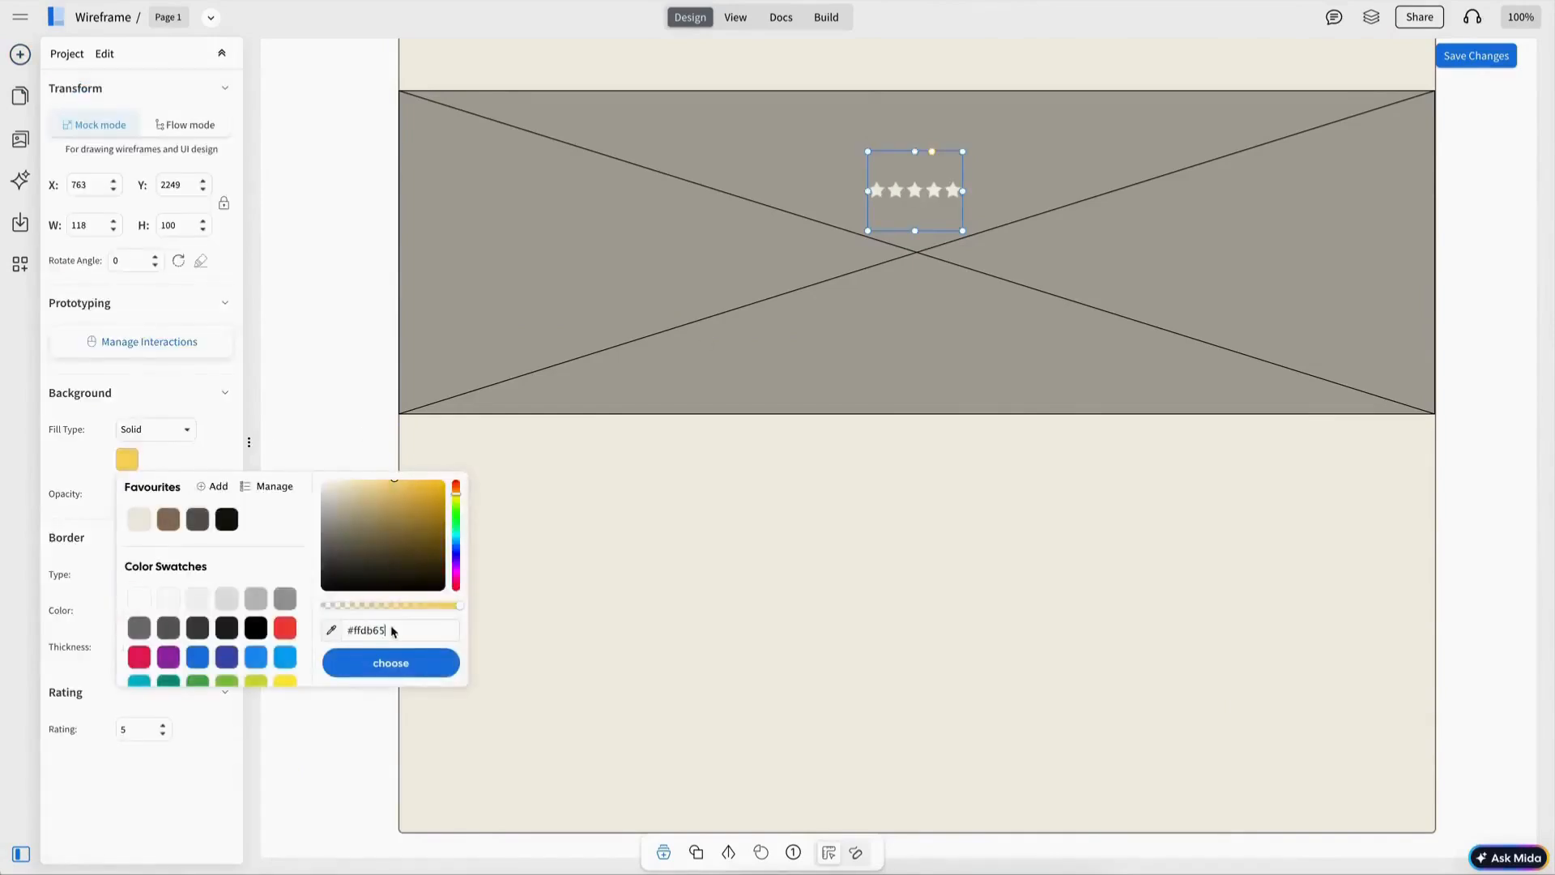
pyautogui.click(392, 662)
# Step: Add a white lorem ipsum paragraph under the stars and a 50 by 50 image placeholder below it
pyautogui.keyDown('shift'); pyautogui.click(925, 254); pyautogui.keyUp('shift')
pyautogui.click(870, 460)
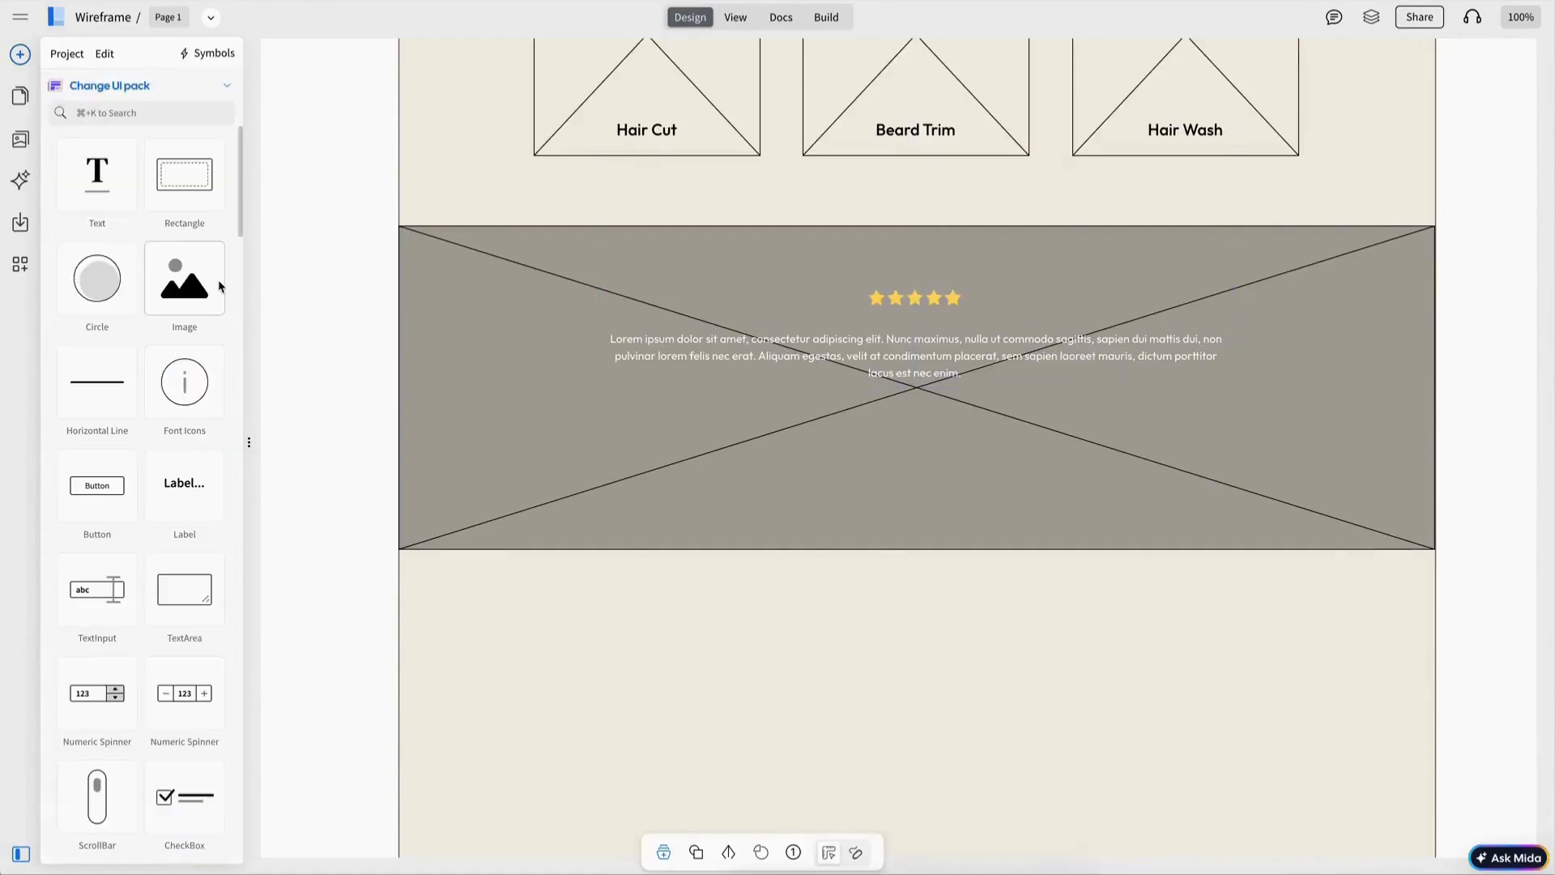
pyautogui.moveTo(813, 394); pyautogui.dragTo(978, 397)
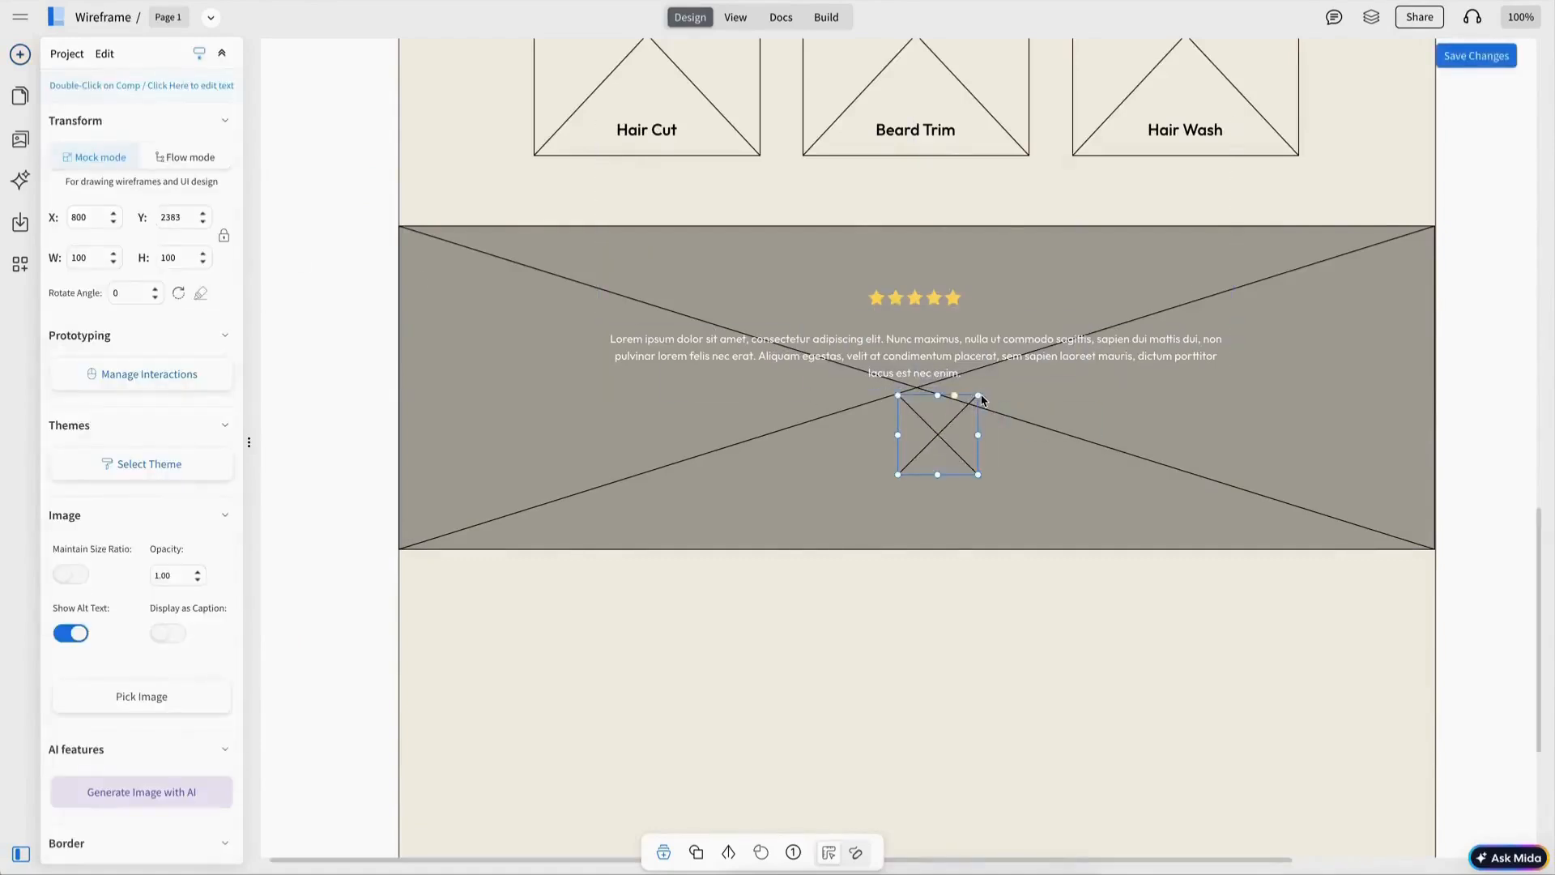
pyautogui.moveTo(924, 452); pyautogui.dragTo(924, 423)
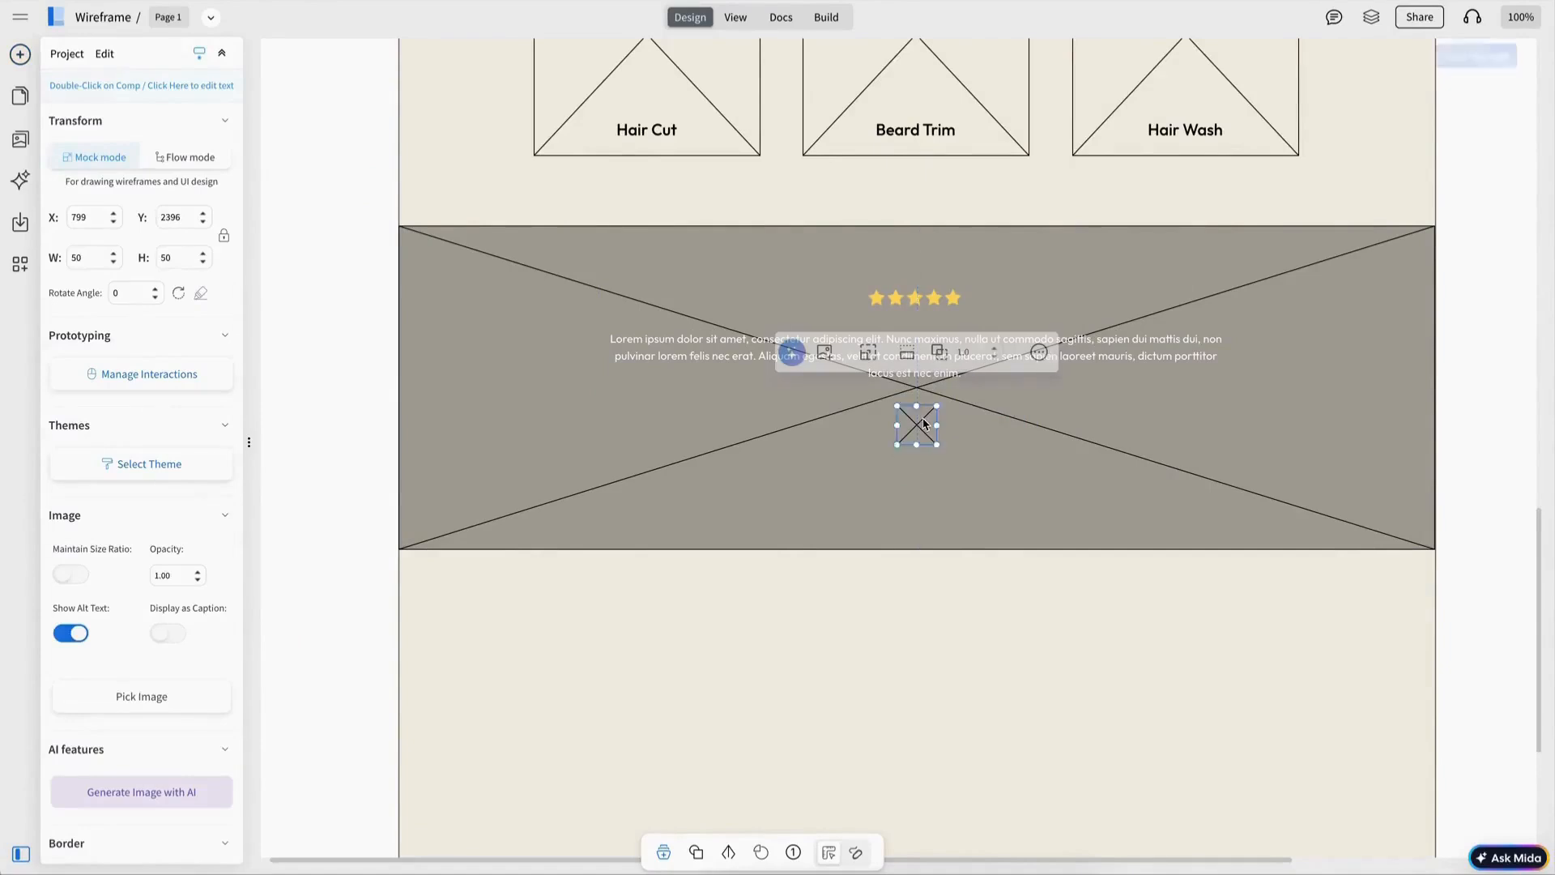
pyautogui.click(937, 420)
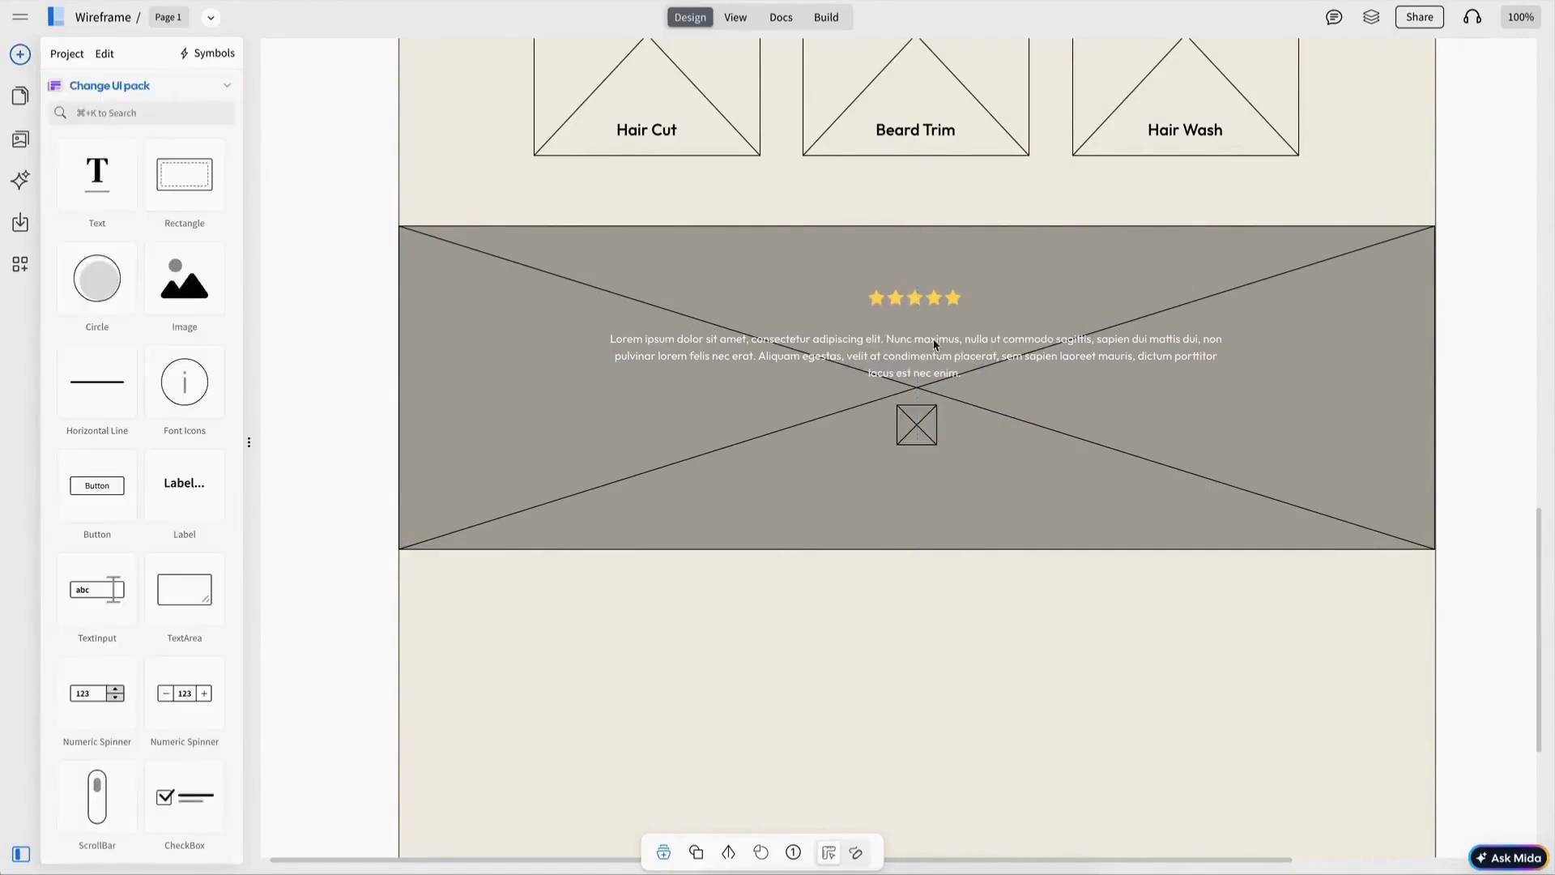
# Step: Copy a service card label below the small image for the reviewer's name and recolour it white
pyautogui.click(894, 136)
pyautogui.press('super+c')
pyautogui.press('super+v')
pyautogui.moveTo(915, 139); pyautogui.dragTo(915, 469)
pyautogui.click(723, 399)
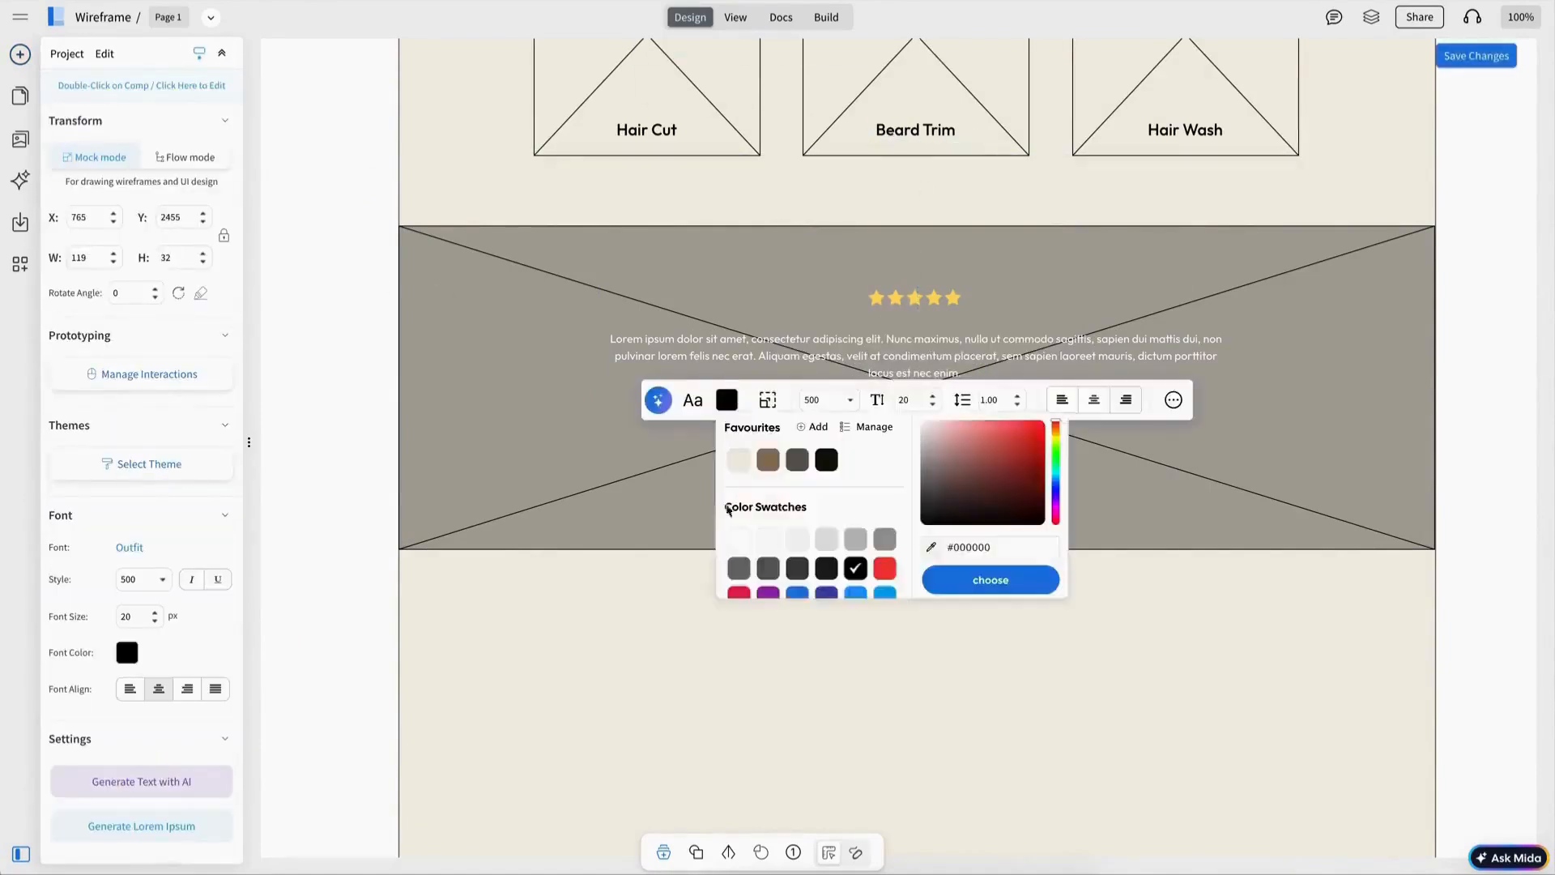
pyautogui.click(736, 538)
pyautogui.click(798, 527)
pyautogui.click(919, 470)
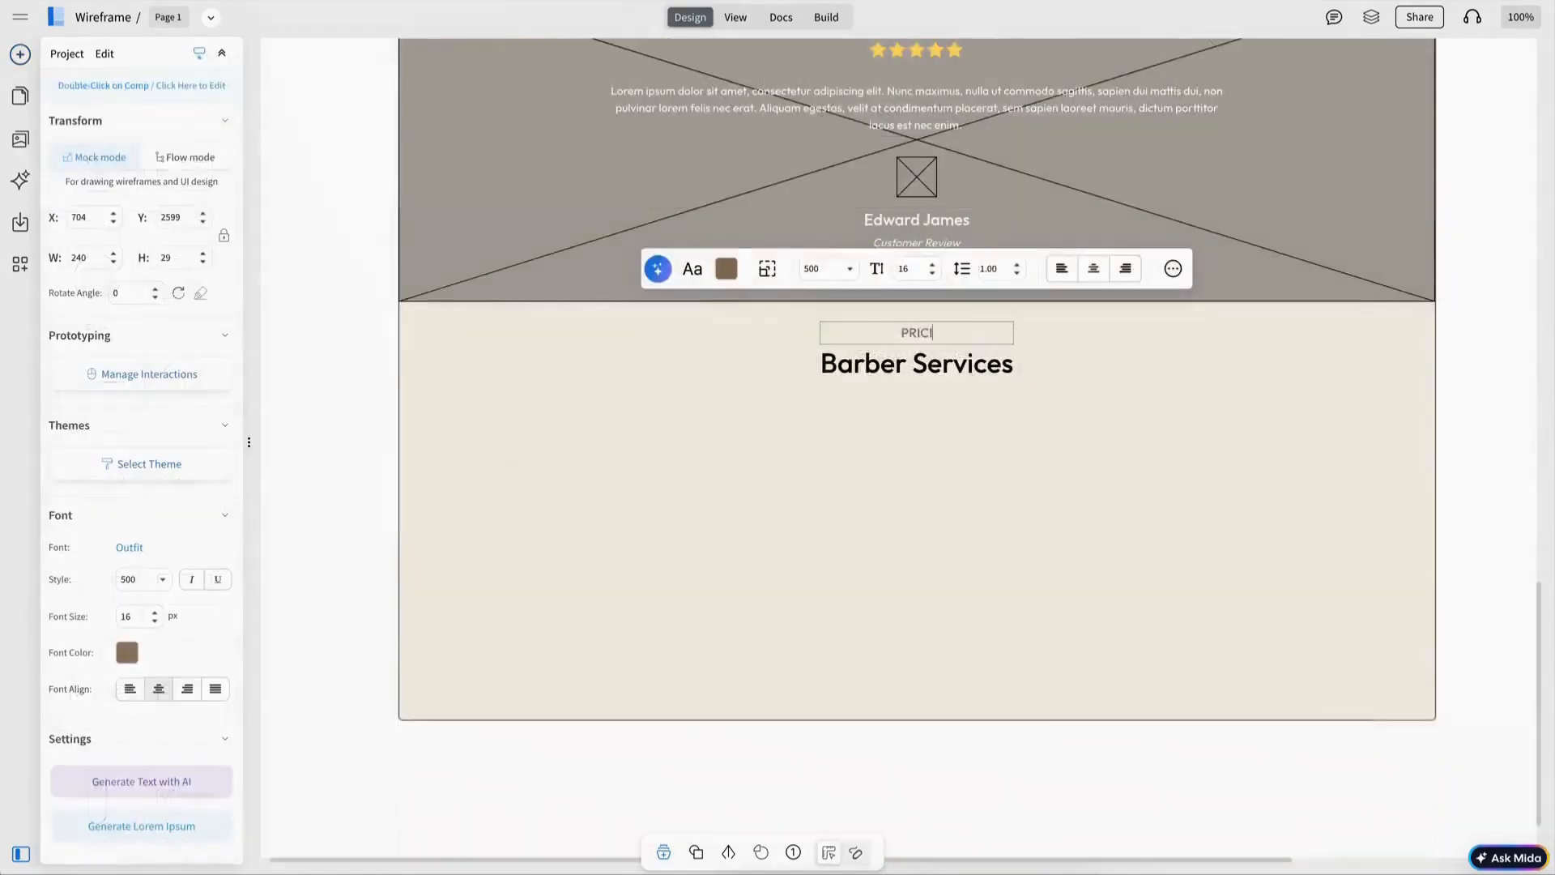
# Step: Retitle the copied section's heading as Barber Pricing under the PRICING PLAN label
pyautogui.click(967, 364)
pyautogui.doubleClick(968, 364)
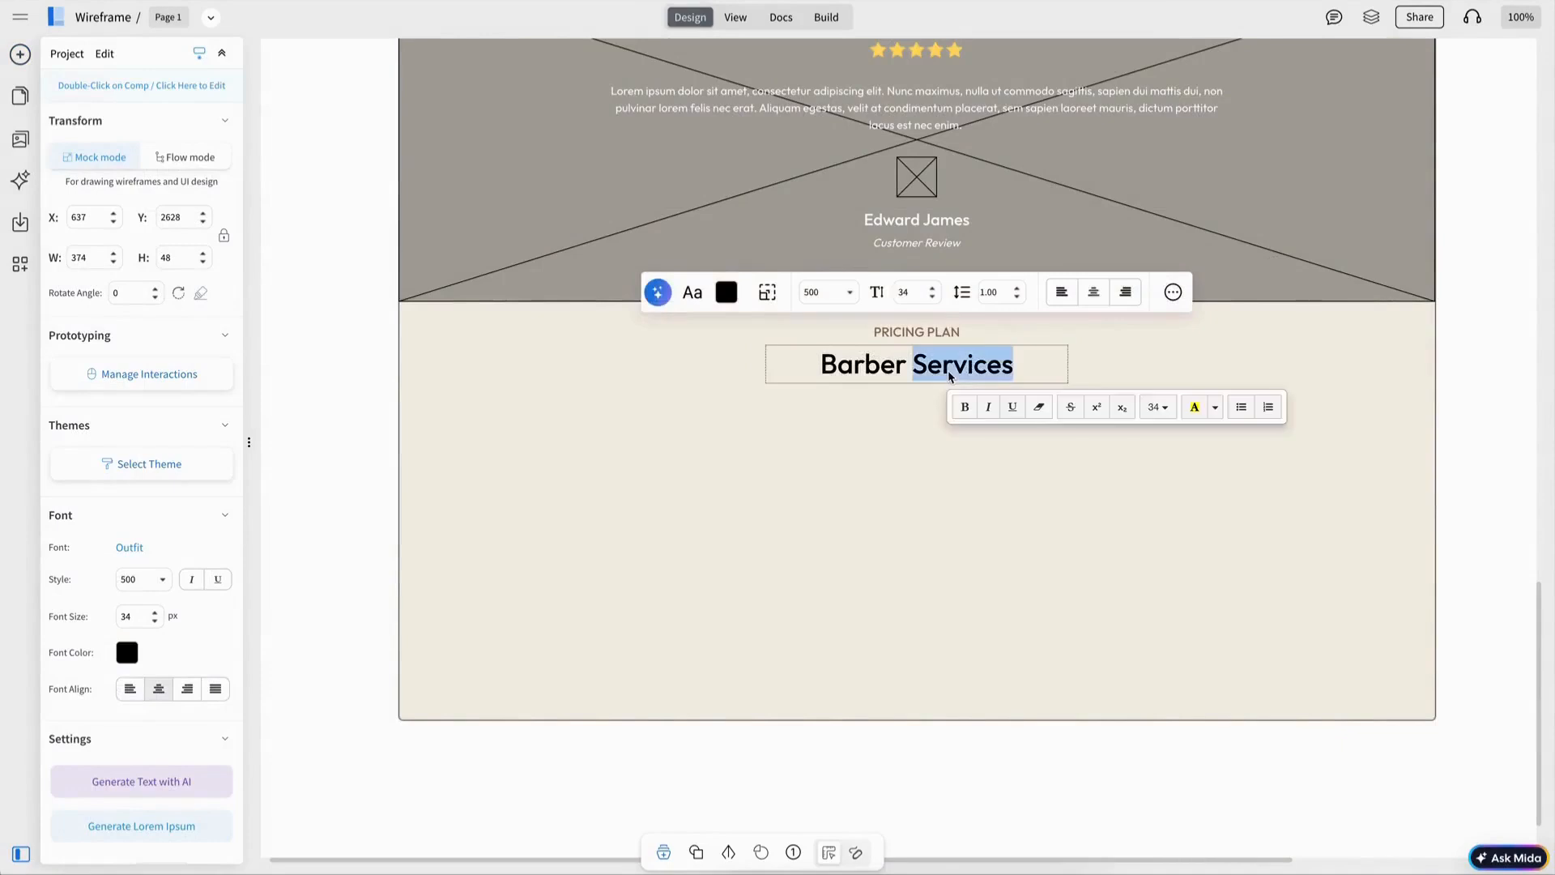
pyautogui.write('Pri')
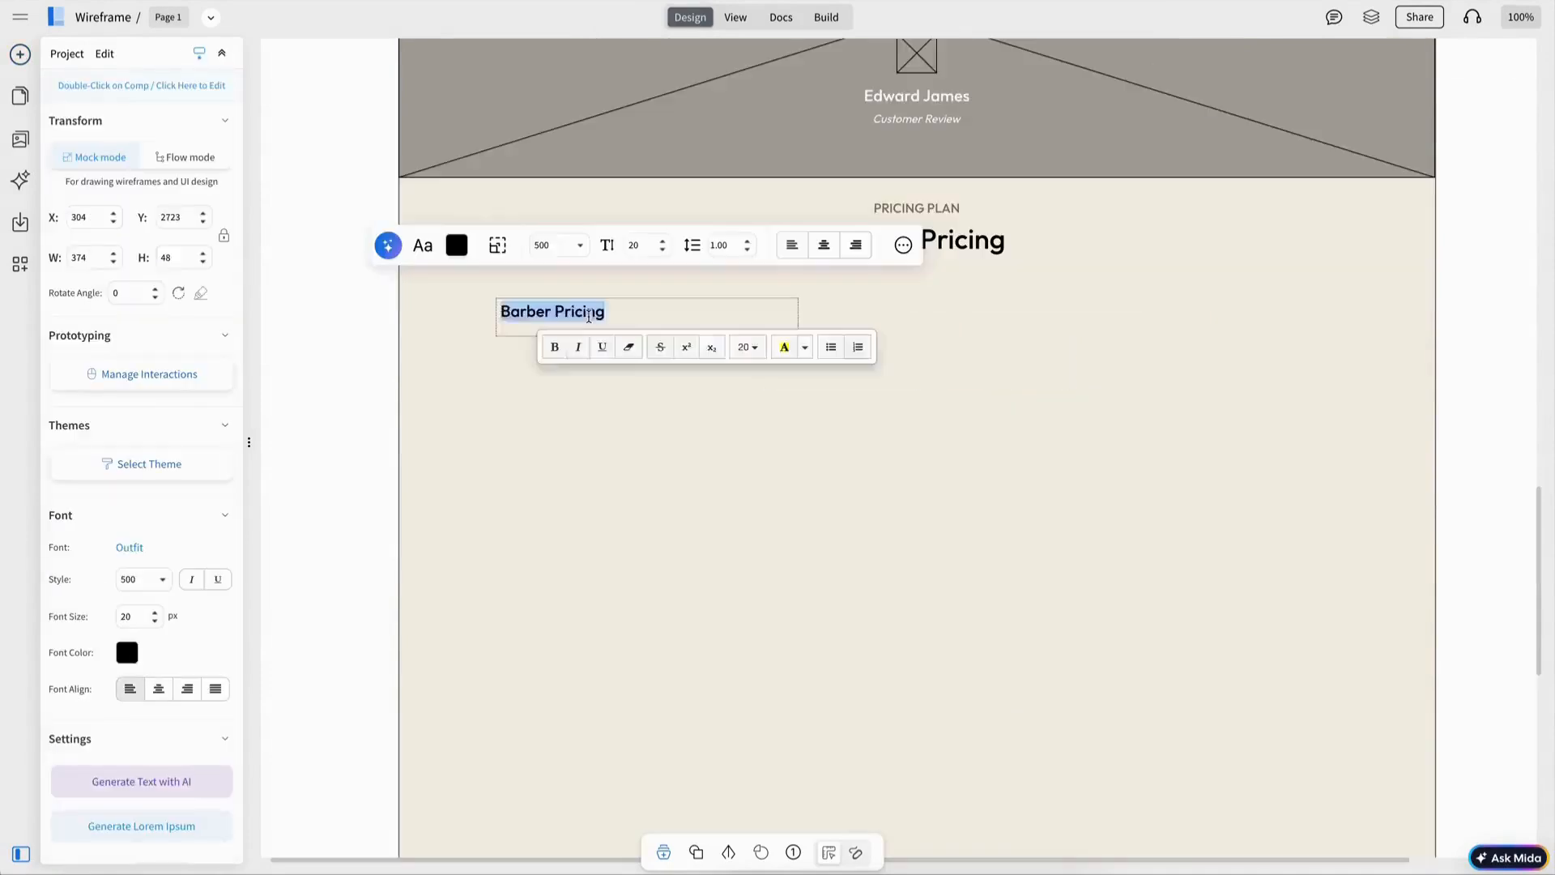
# Step: Build the first price row: a Wash and Cut title, dotted leader line, $25 price and a lorem ipsum description
pyautogui.write('Wash and Cut')
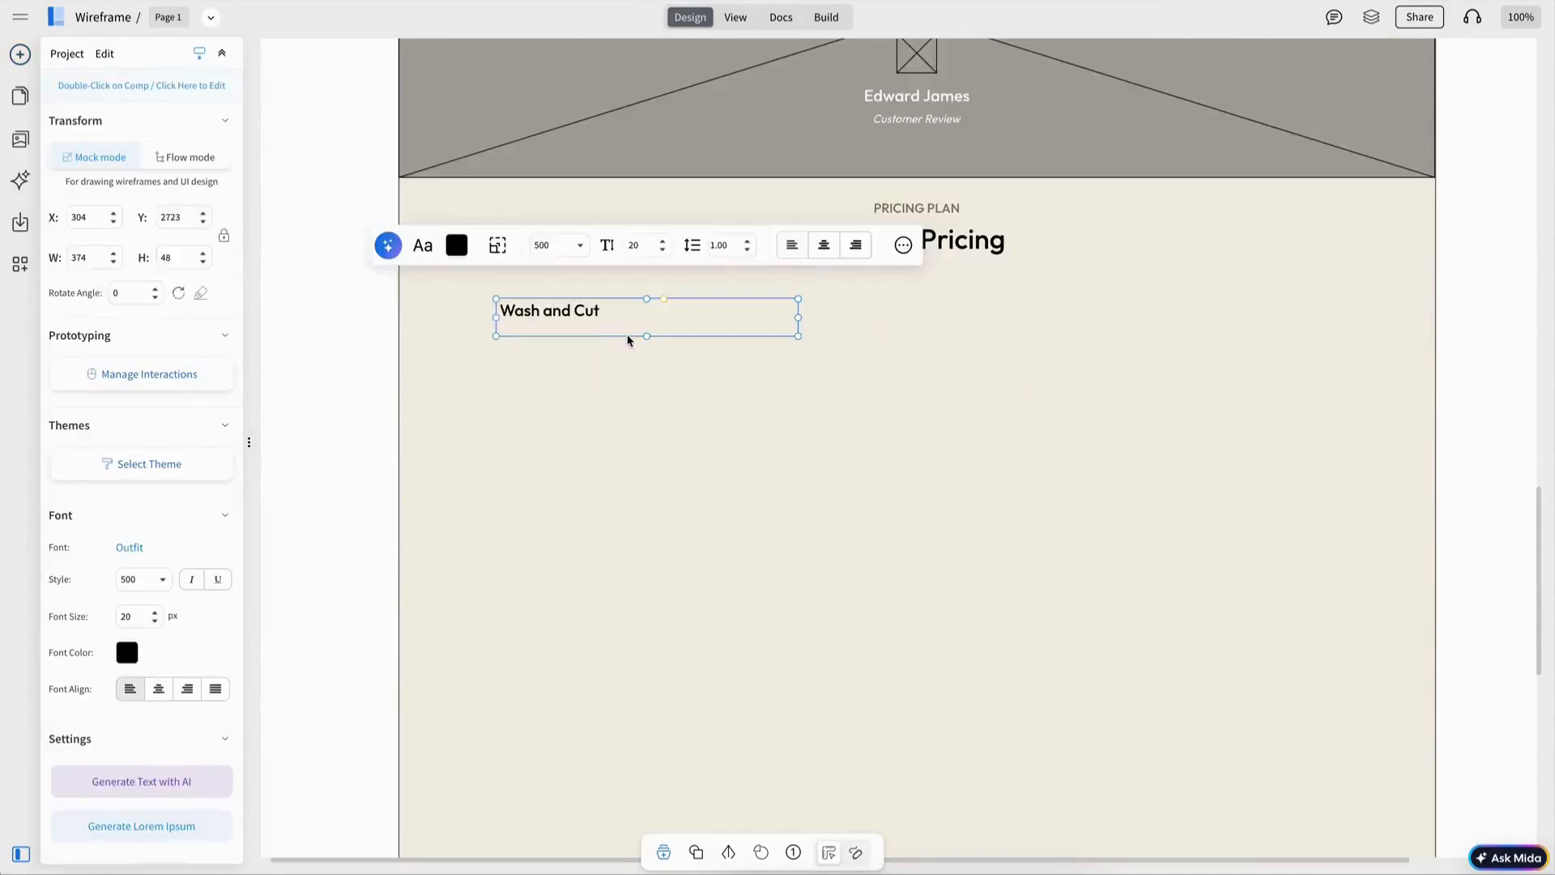
pyautogui.click(646, 325)
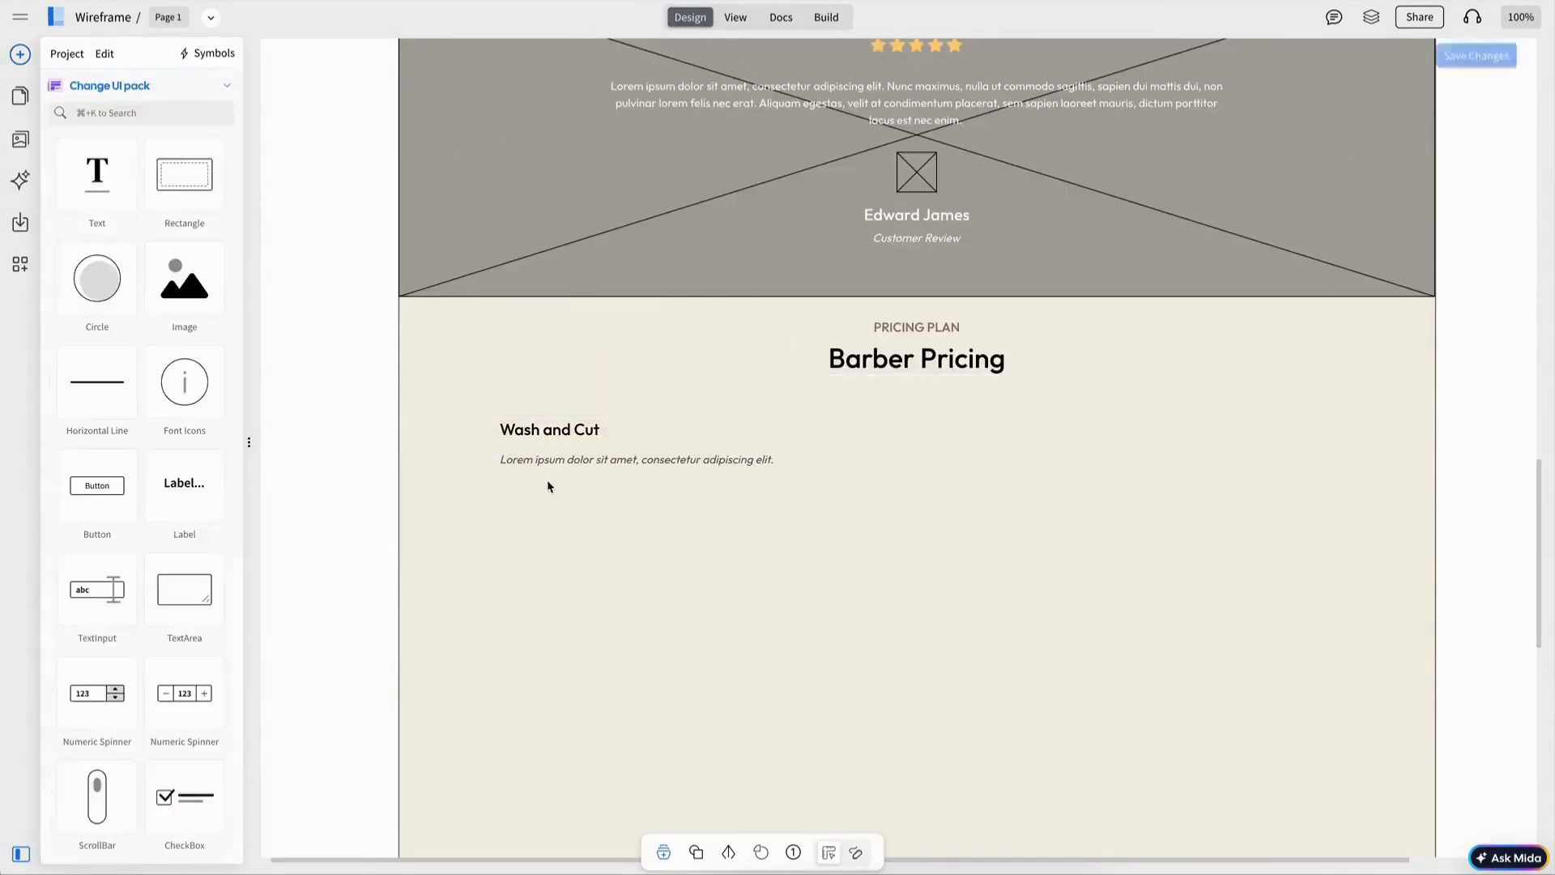
pyautogui.click(570, 459)
pyautogui.moveTo(724, 504); pyautogui.dragTo(723, 480)
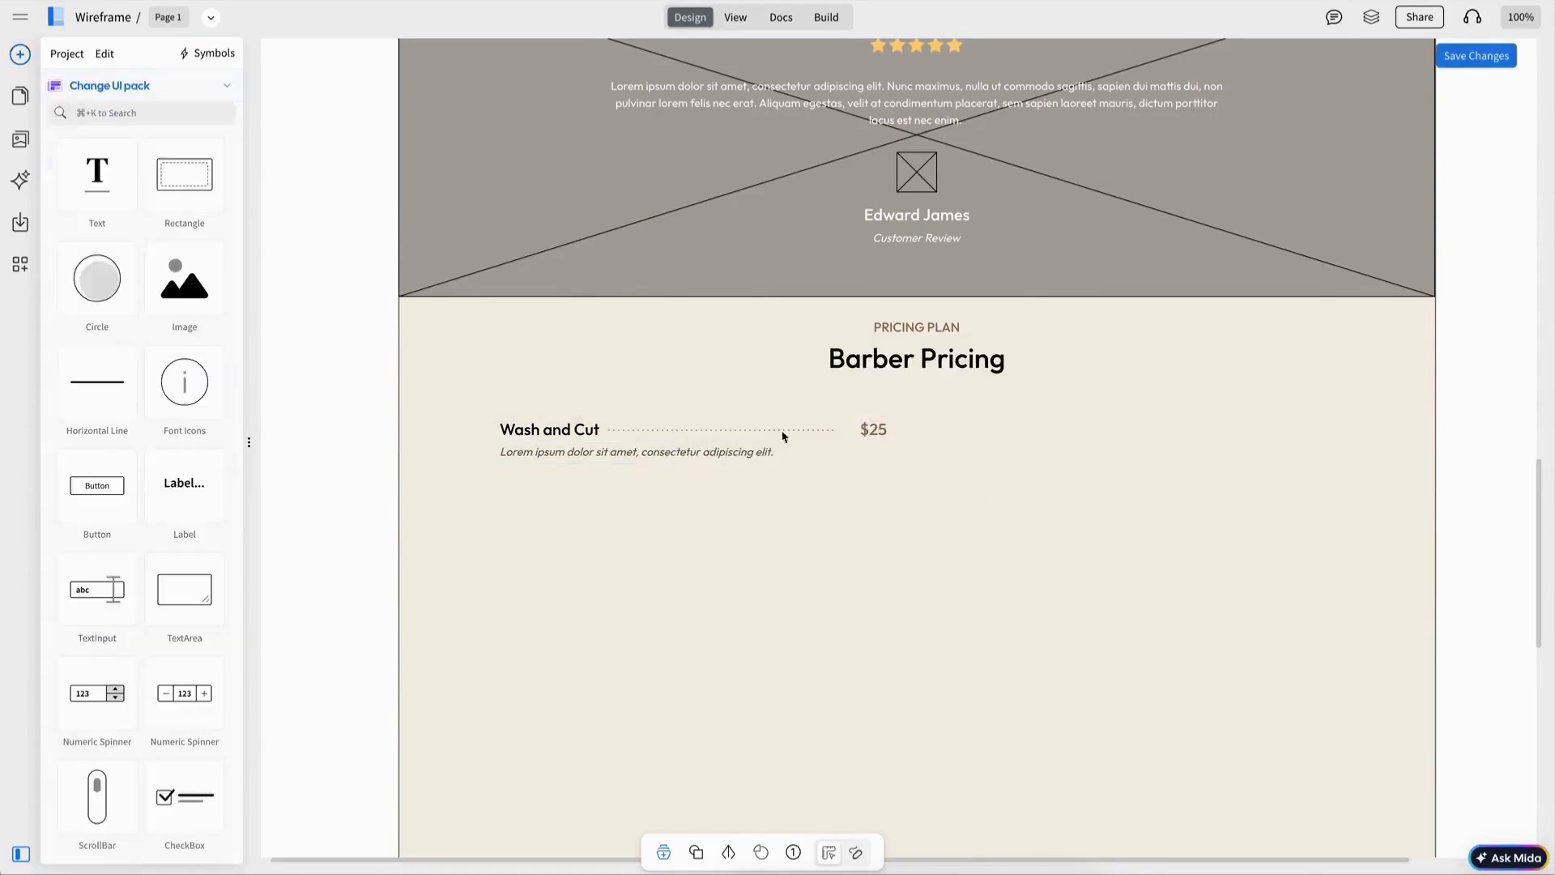
# Step: Group the price row's parts and duplicate the group into a second column on the right
pyautogui.click(784, 433)
pyautogui.keyDown('shift'); pyautogui.click(584, 432); pyautogui.keyUp('shift')
pyautogui.keyDown('shift'); pyautogui.click(611, 455); pyautogui.keyUp('shift')
pyautogui.hotkey('ctrl', 'g')
pyautogui.hotkey('ctrl', 'd')
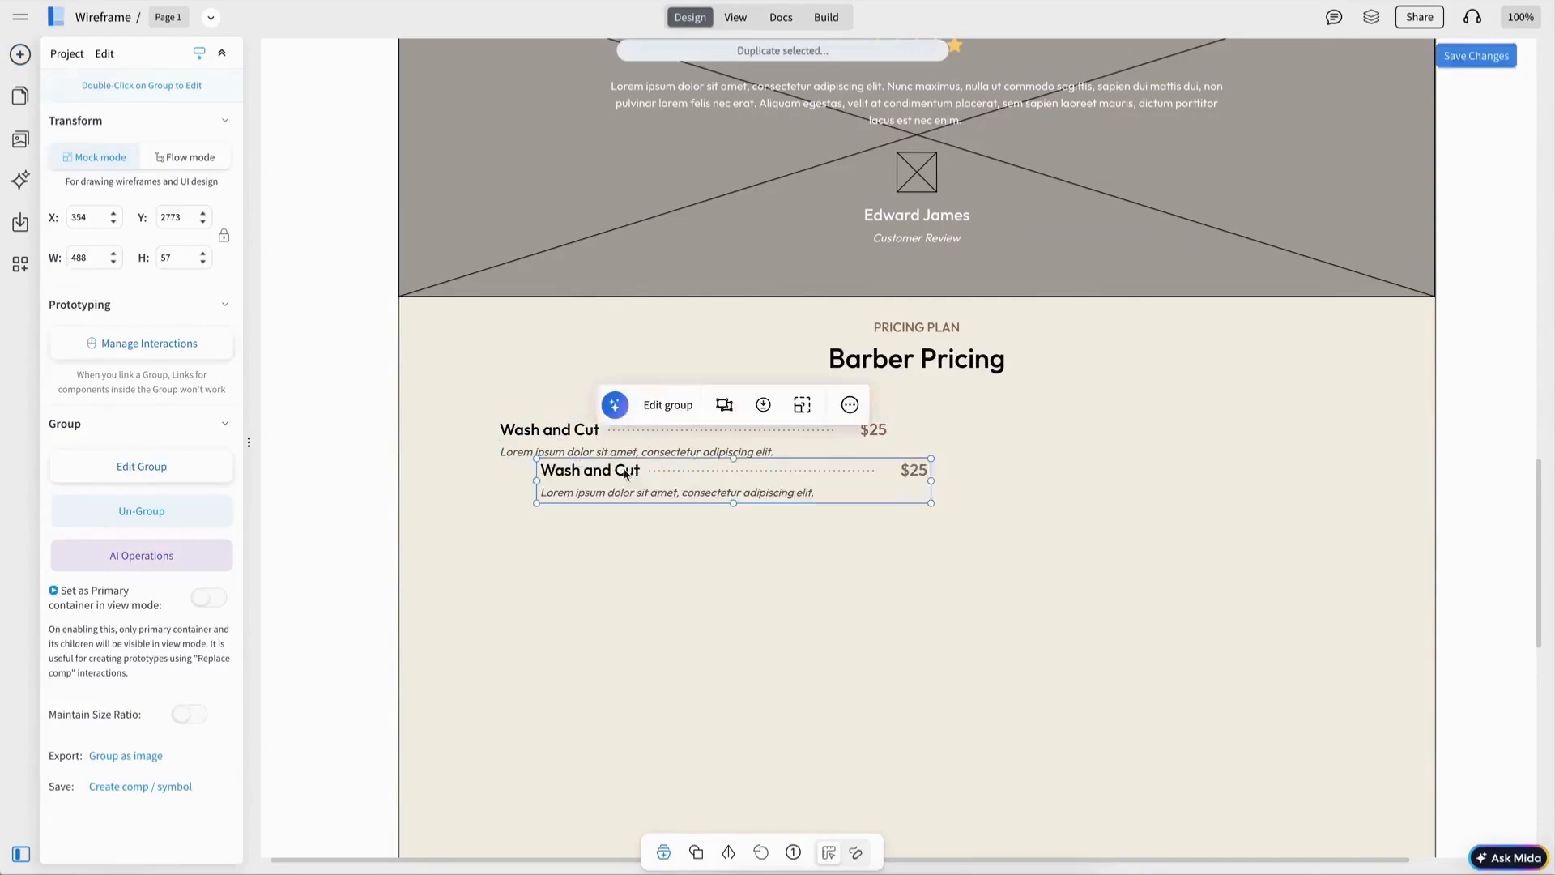
pyautogui.moveTo(628, 472); pyautogui.dragTo(1043, 435)
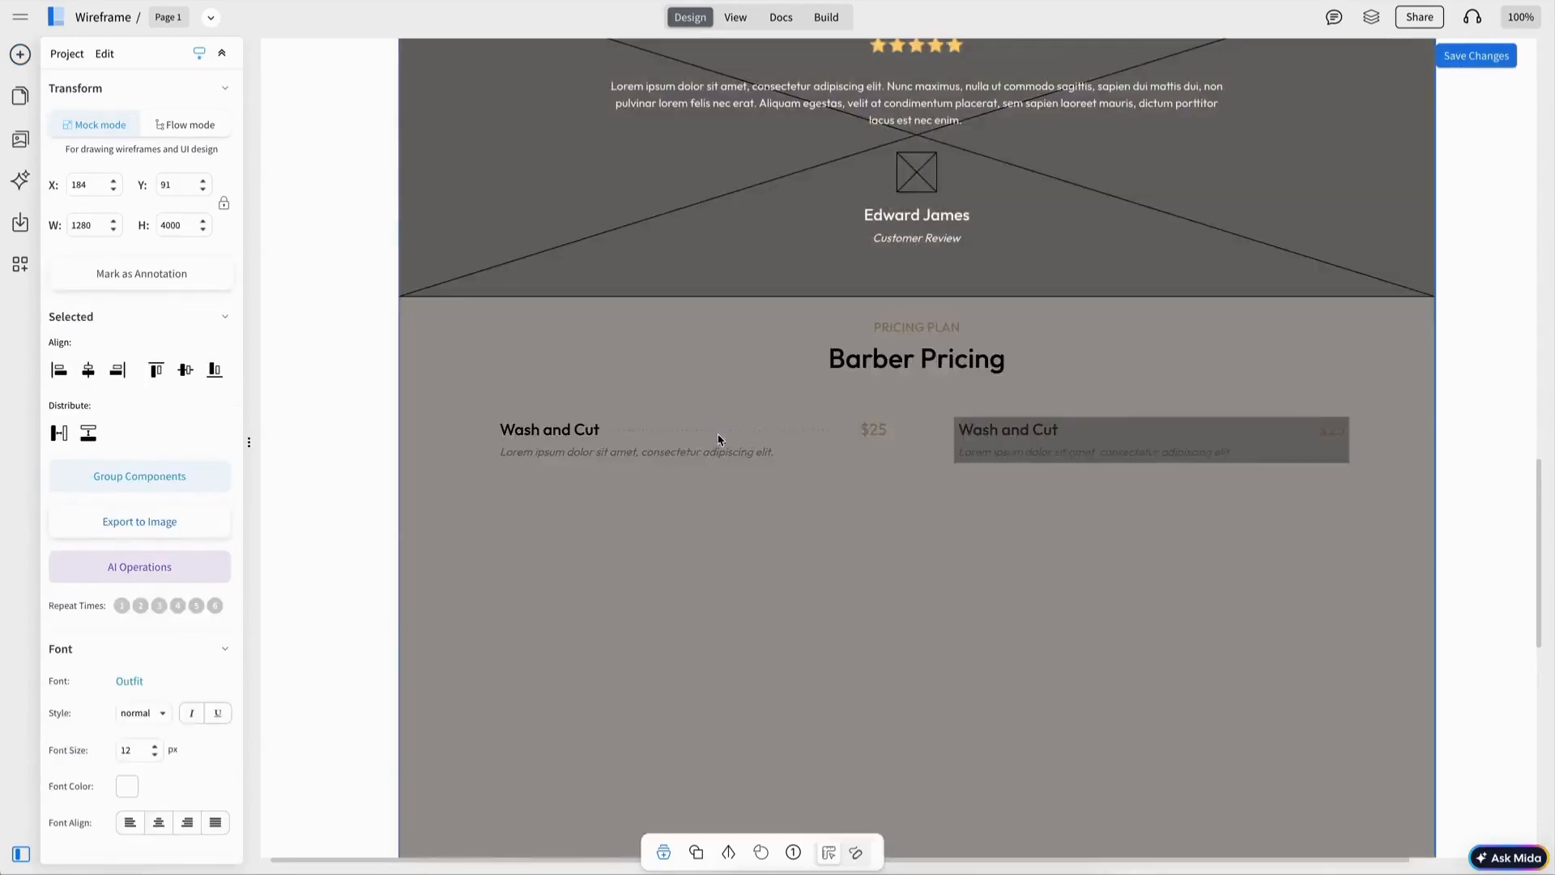
pyautogui.keyDown('shift'); pyautogui.click(718, 437); pyautogui.keyUp('shift')
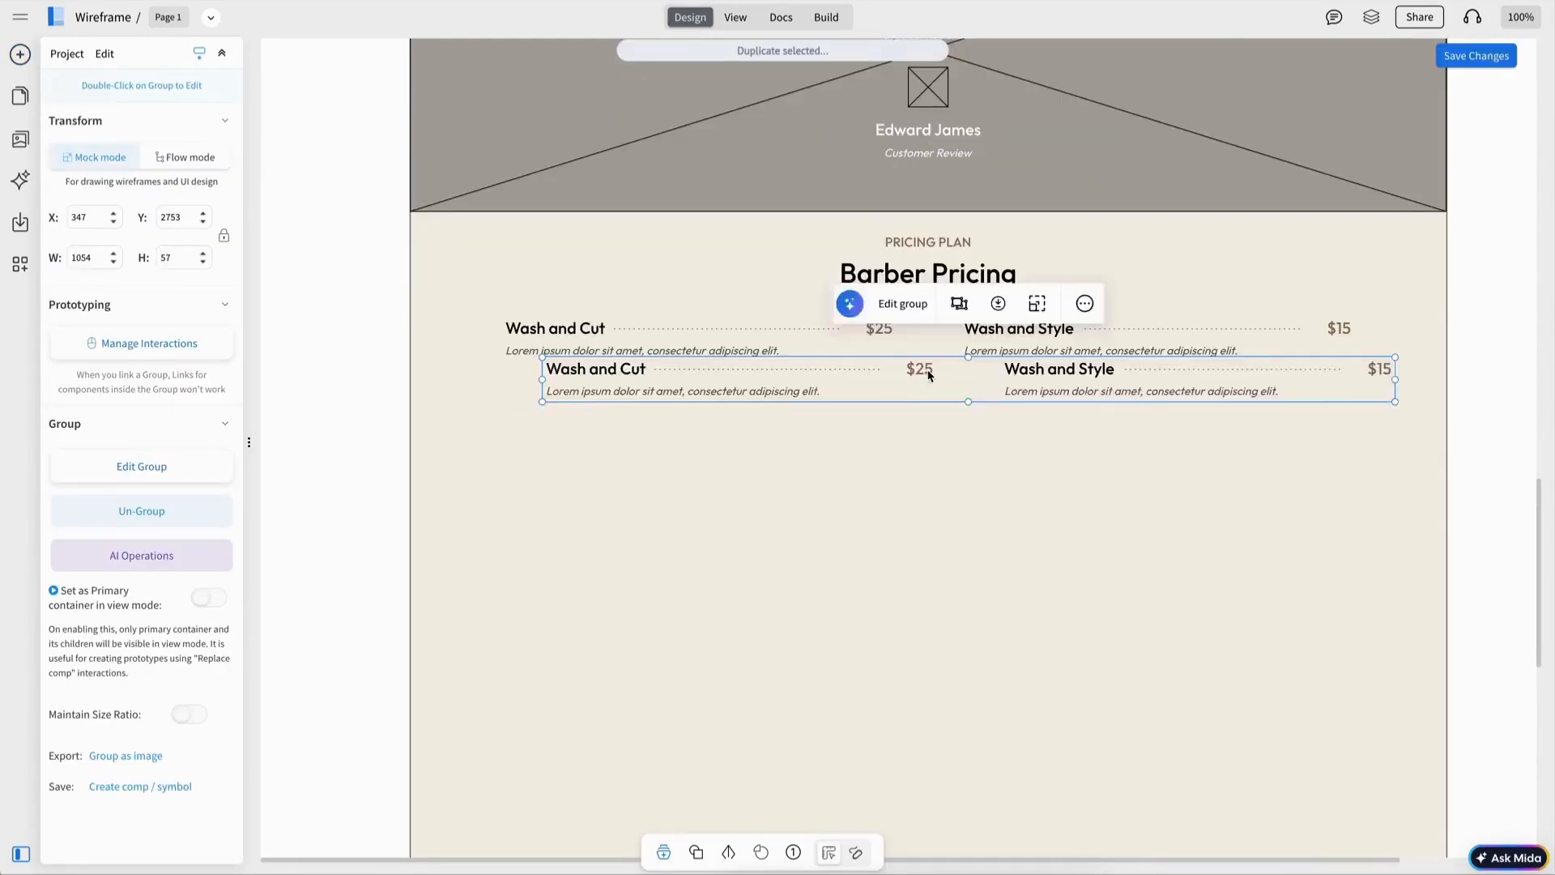
# Step: Duplicate the pair of price rows three times to form a four-row, two-column price list
pyautogui.moveTo(928, 375); pyautogui.dragTo(958, 522)
pyautogui.hotkey('ctrl', 'd')
pyautogui.hotkey('ctrl', 'd')
pyautogui.keyDown('shift'); pyautogui.click(926, 461); pyautogui.keyUp('shift')
pyautogui.keyDown('shift'); pyautogui.click(899, 399); pyautogui.keyUp('shift')
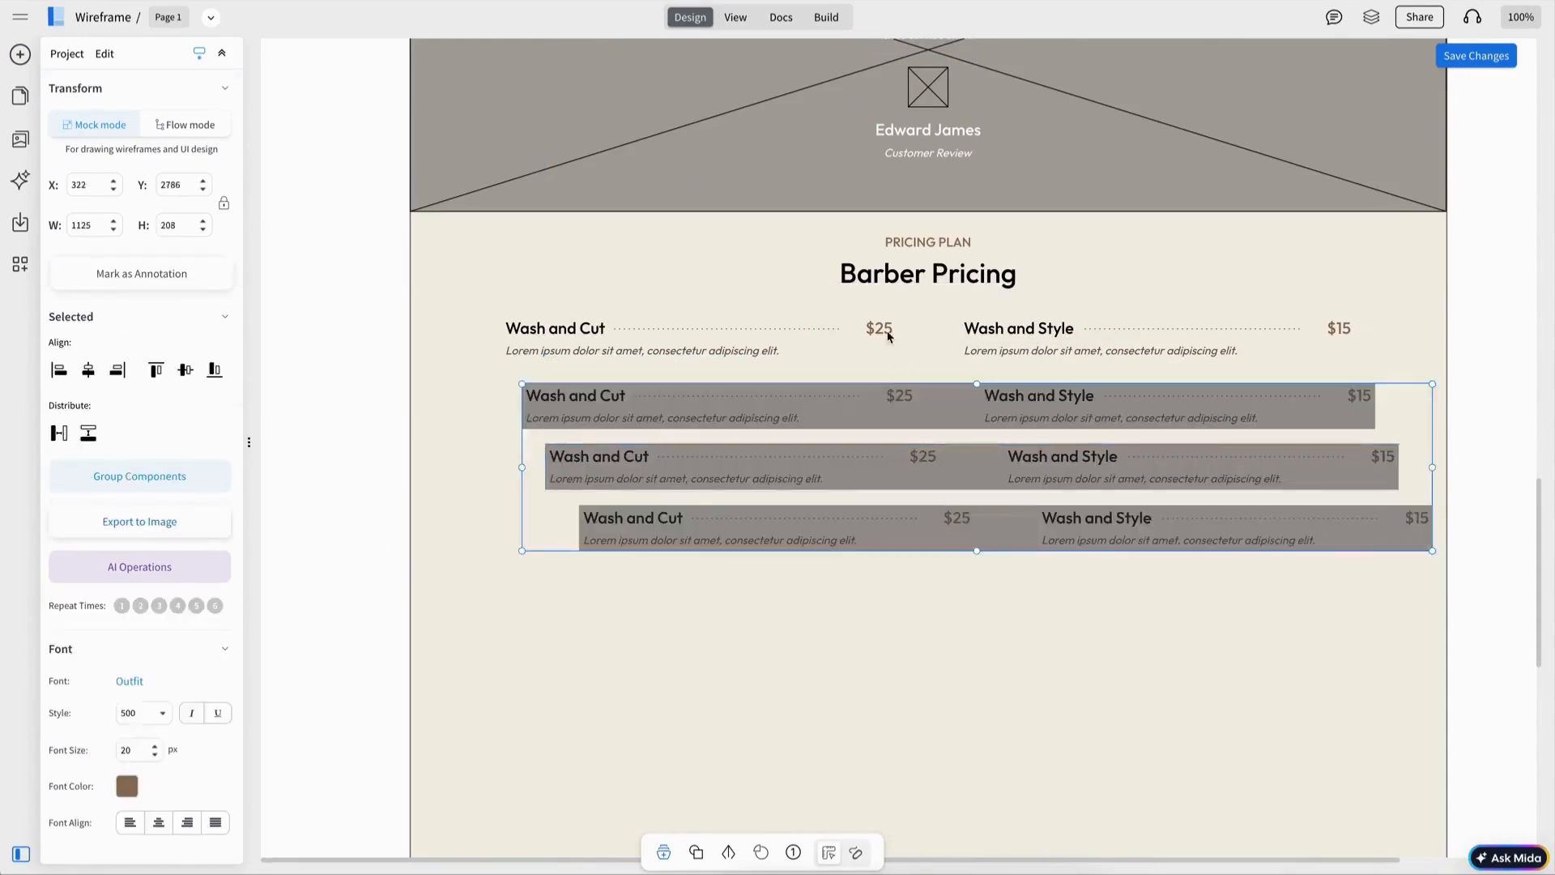
pyautogui.keyDown('shift'); pyautogui.click(889, 329); pyautogui.keyUp('shift')
pyautogui.click(907, 264)
pyautogui.press('Escape')
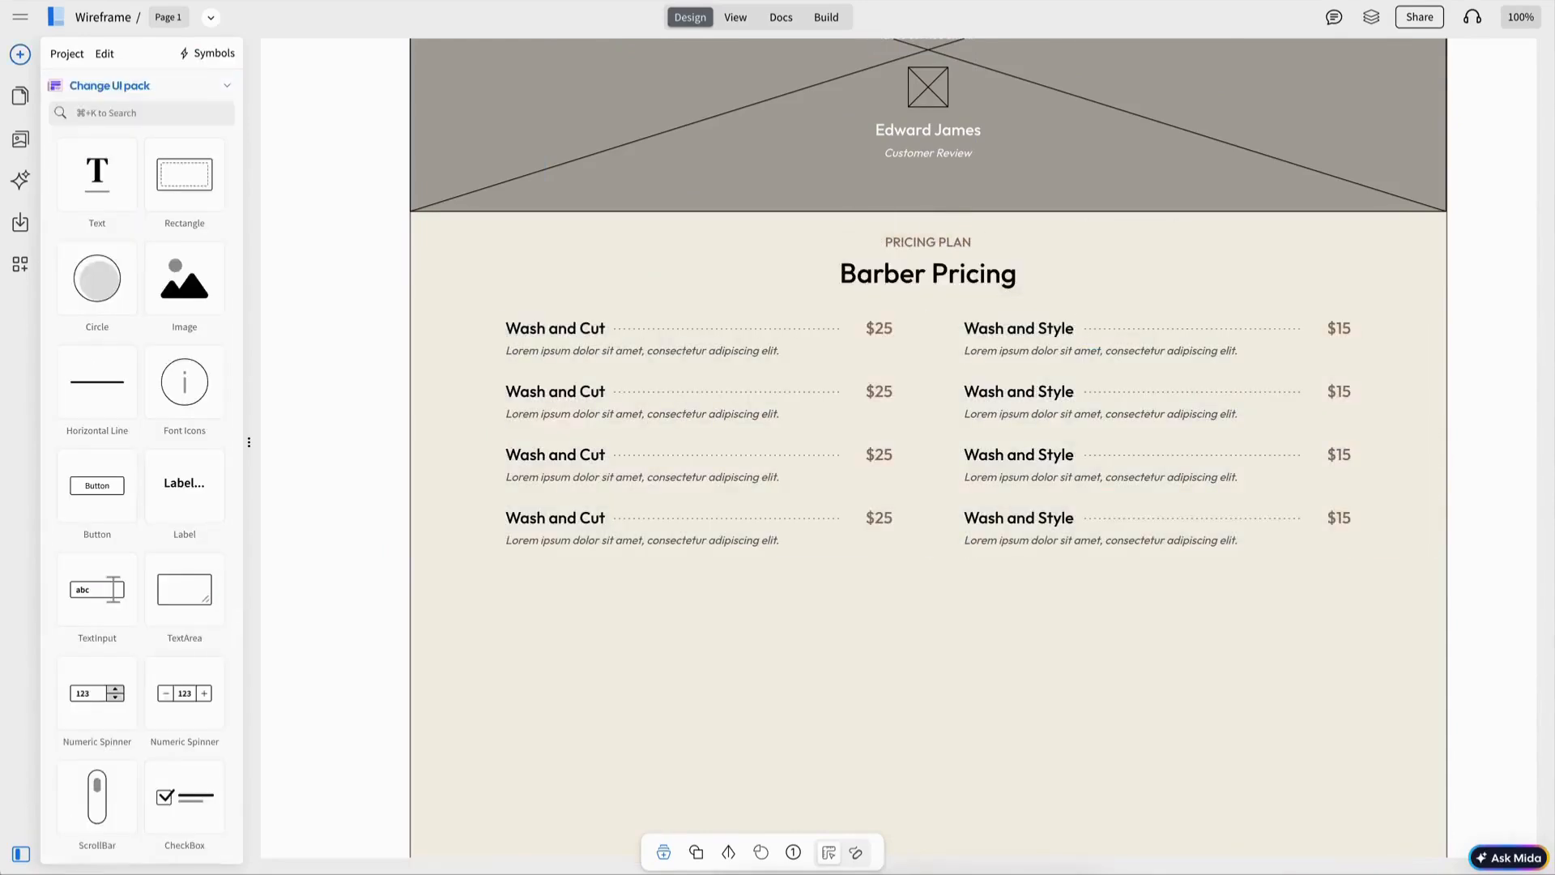
# Step: Rename the rows Head Shave $40, Short Beard $15, Long Hair $20, Large Beard Trim $20, Kids Hair Cut $15, Full Service $50
pyautogui.doubleClick(582, 393)
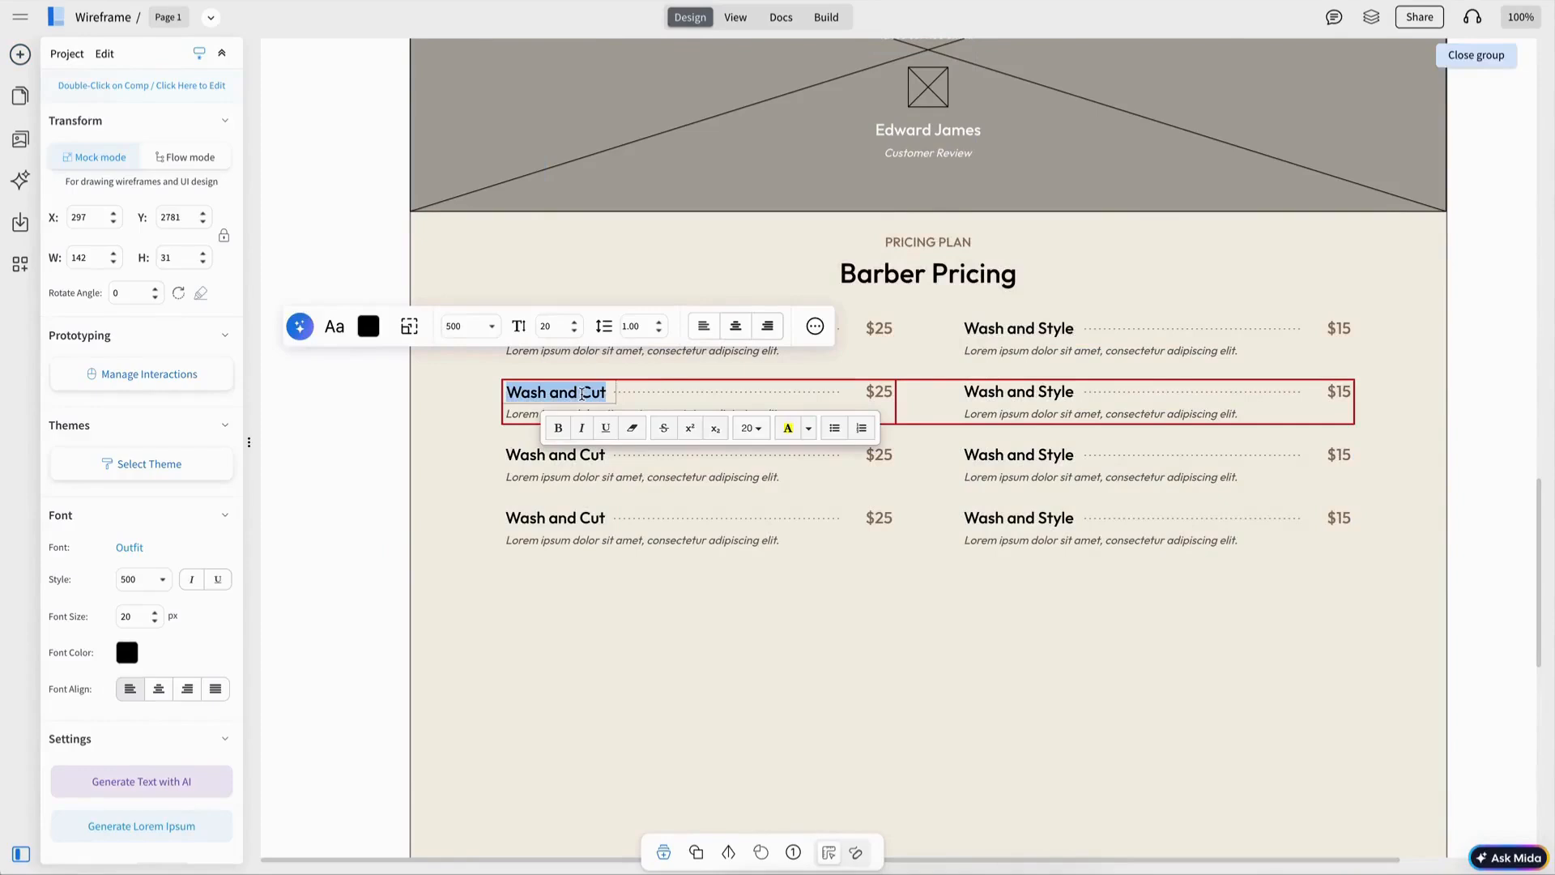
pyautogui.write('Head Shave')
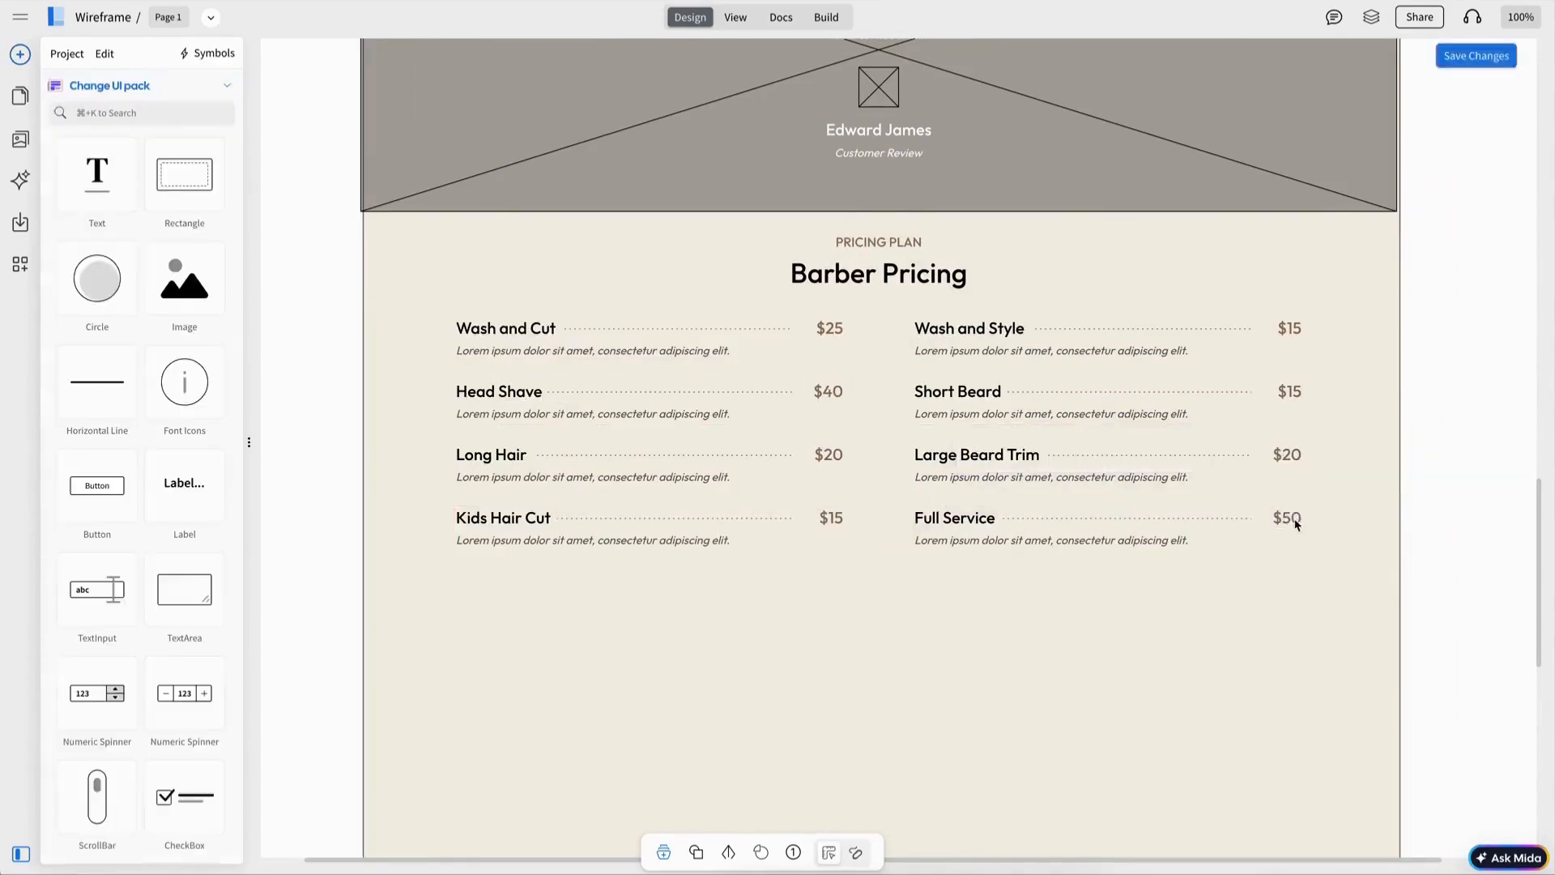
pyautogui.click(689, 532)
pyautogui.click(930, 533)
pyautogui.click(732, 538)
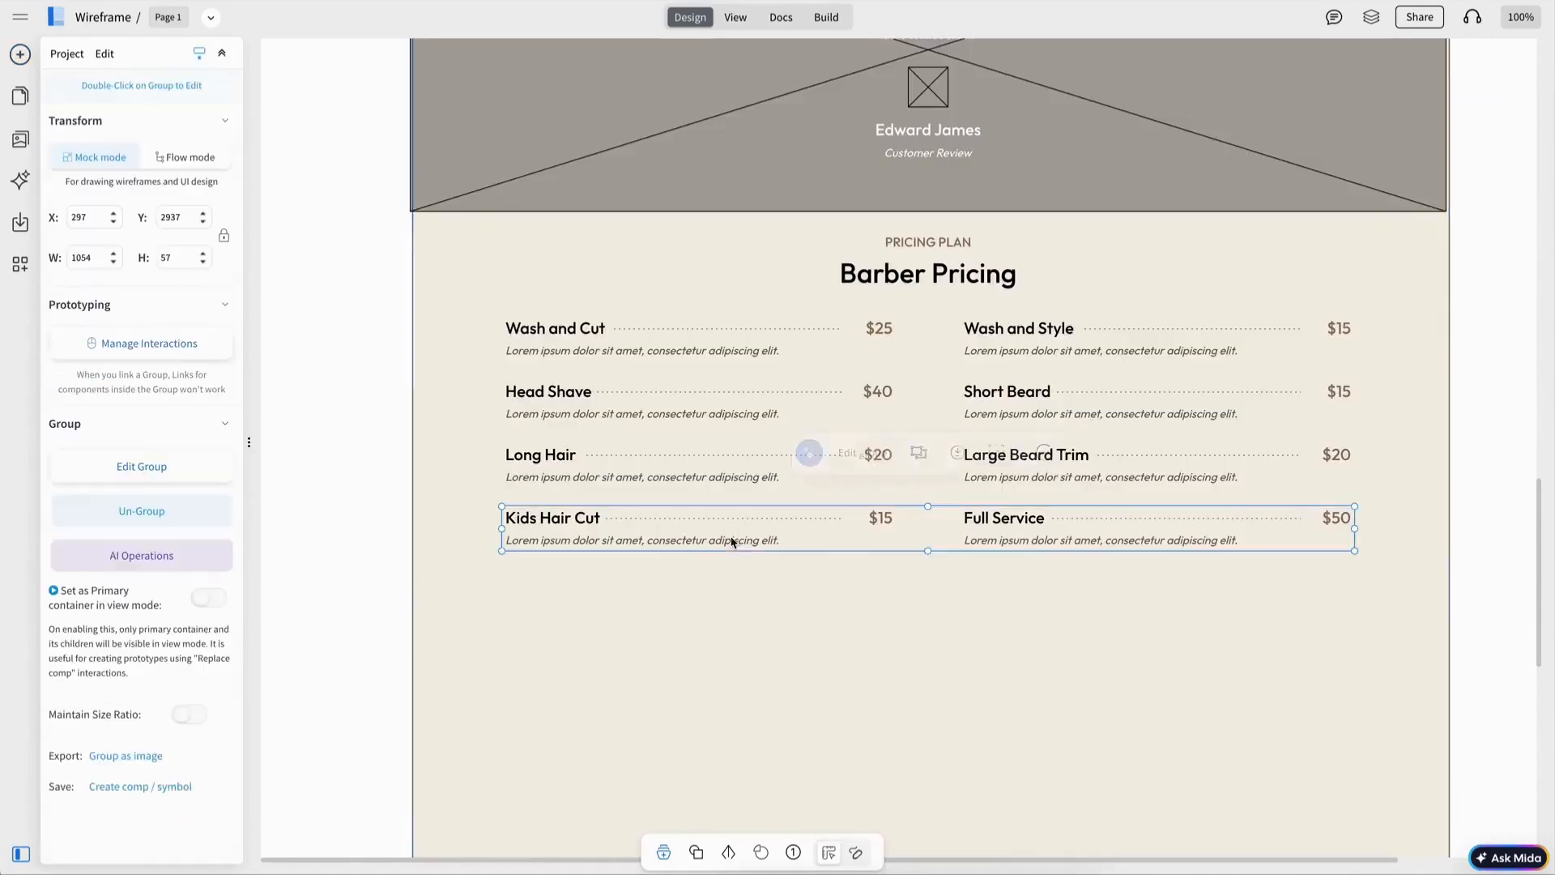
pyautogui.moveTo(997, 524); pyautogui.dragTo(997, 530)
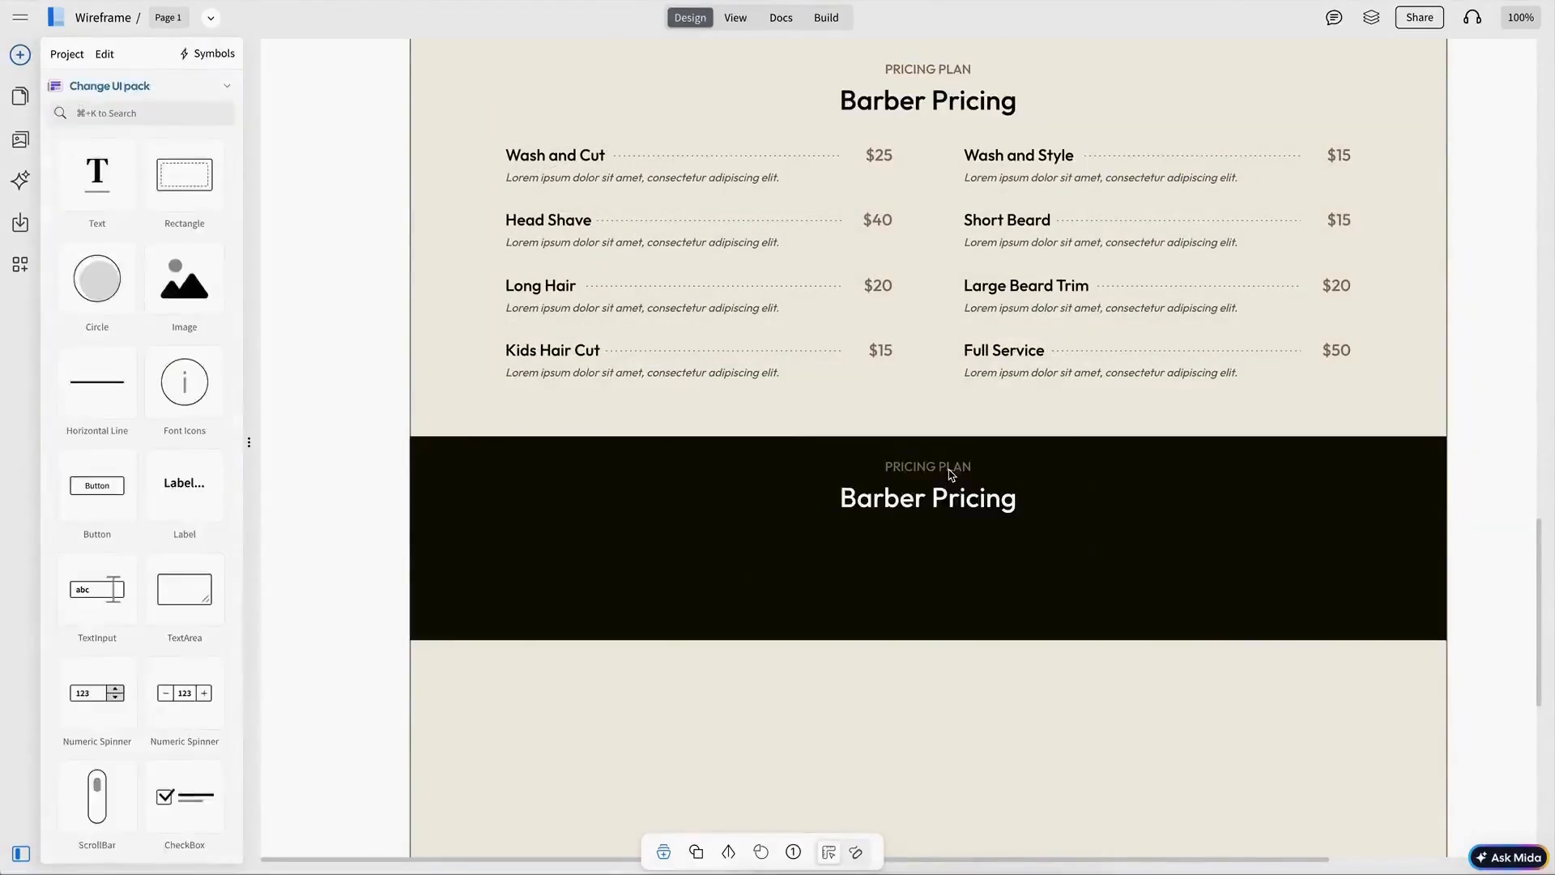
# Step: Set the dark section's label to OUR BARBERS and its heading to Hair Stylists
pyautogui.doubleClick(948, 469)
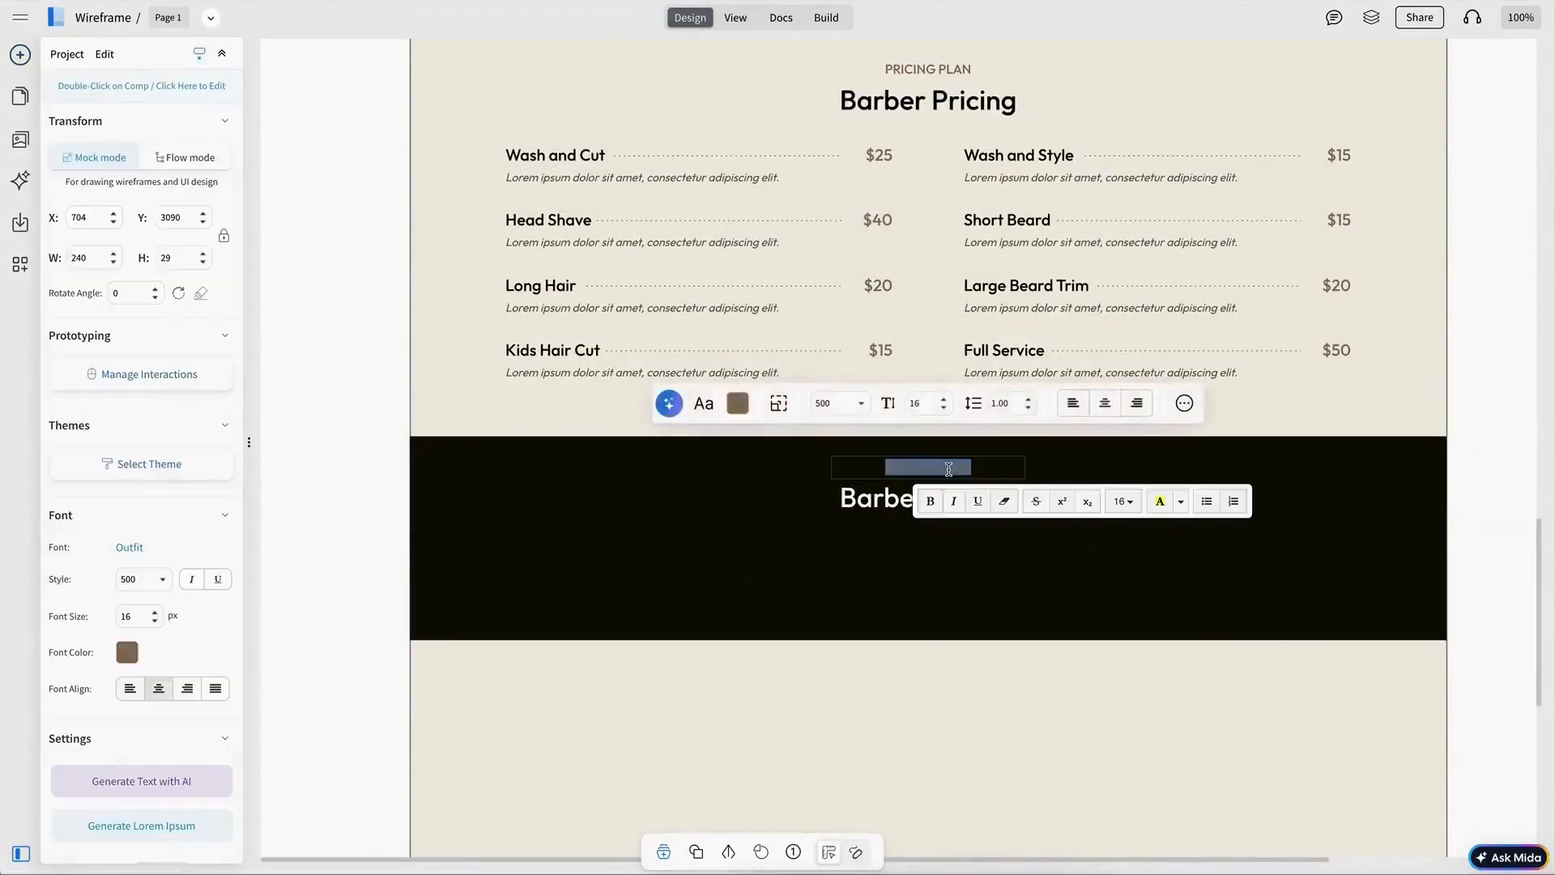
pyautogui.write('OUR BARBERS')
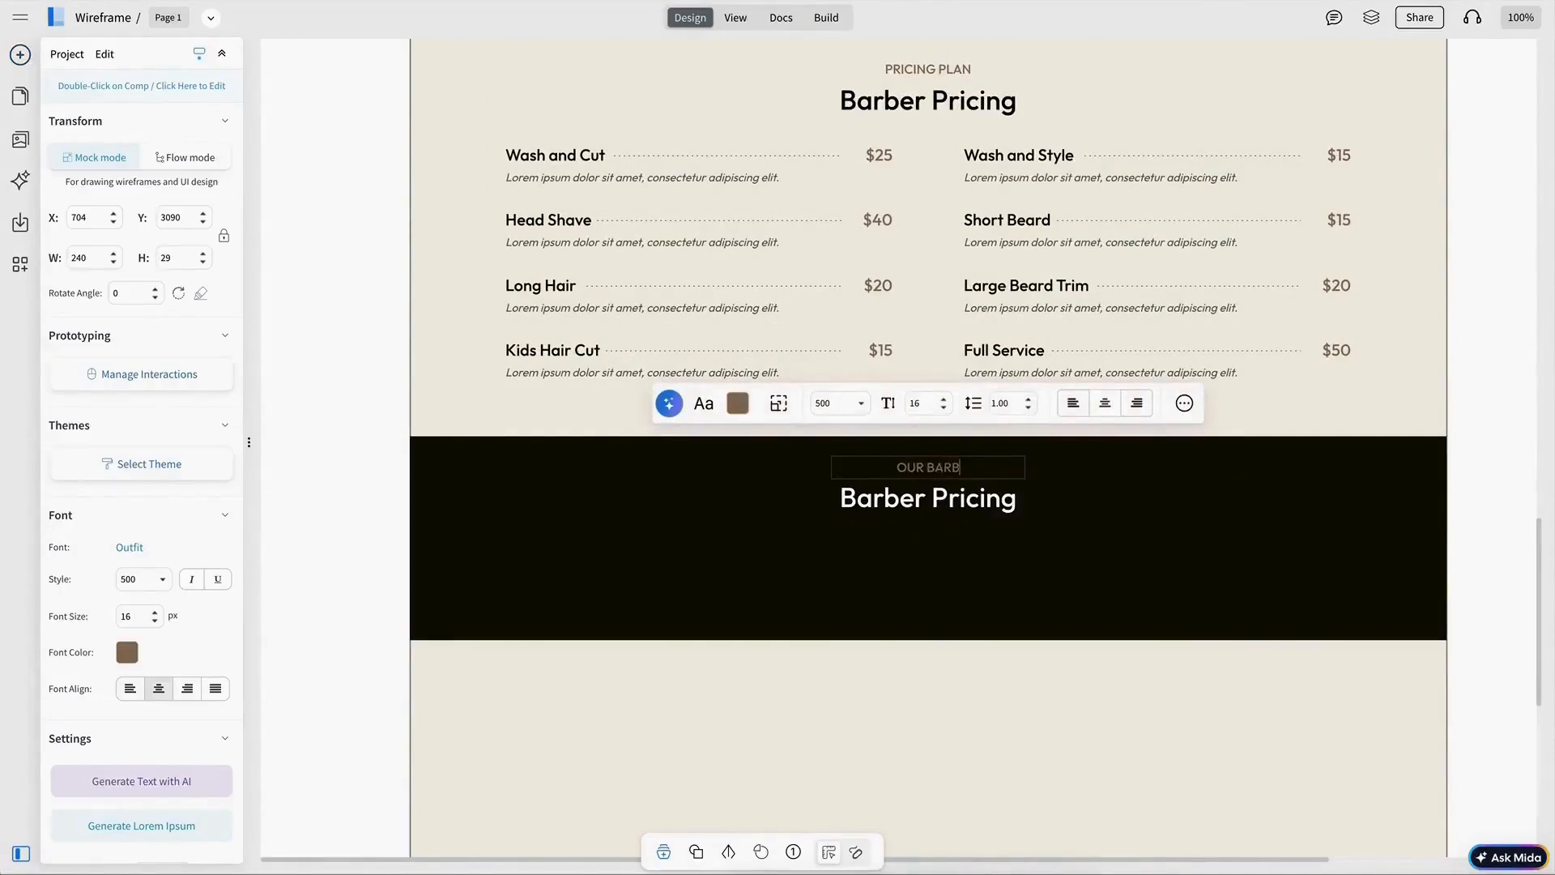
pyautogui.click(940, 501)
pyautogui.doubleClick(940, 501)
pyautogui.write('Hair Stylists')
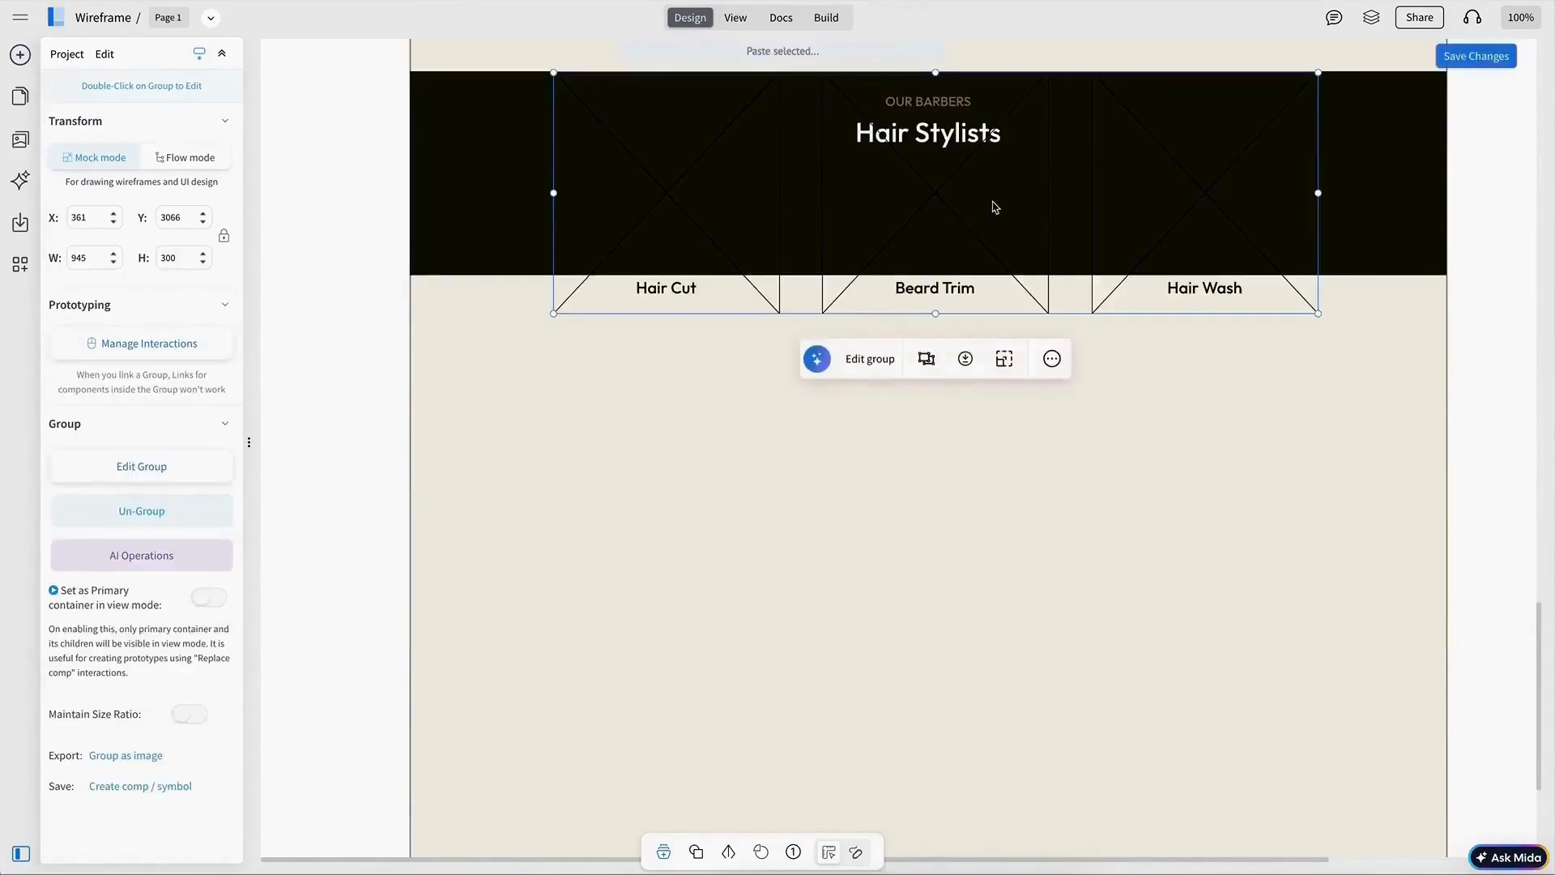
# Step: Position three image placeholders across the dark section's edge and add a white card behind the first one's label
pyautogui.moveTo(995, 207); pyautogui.dragTo(979, 319)
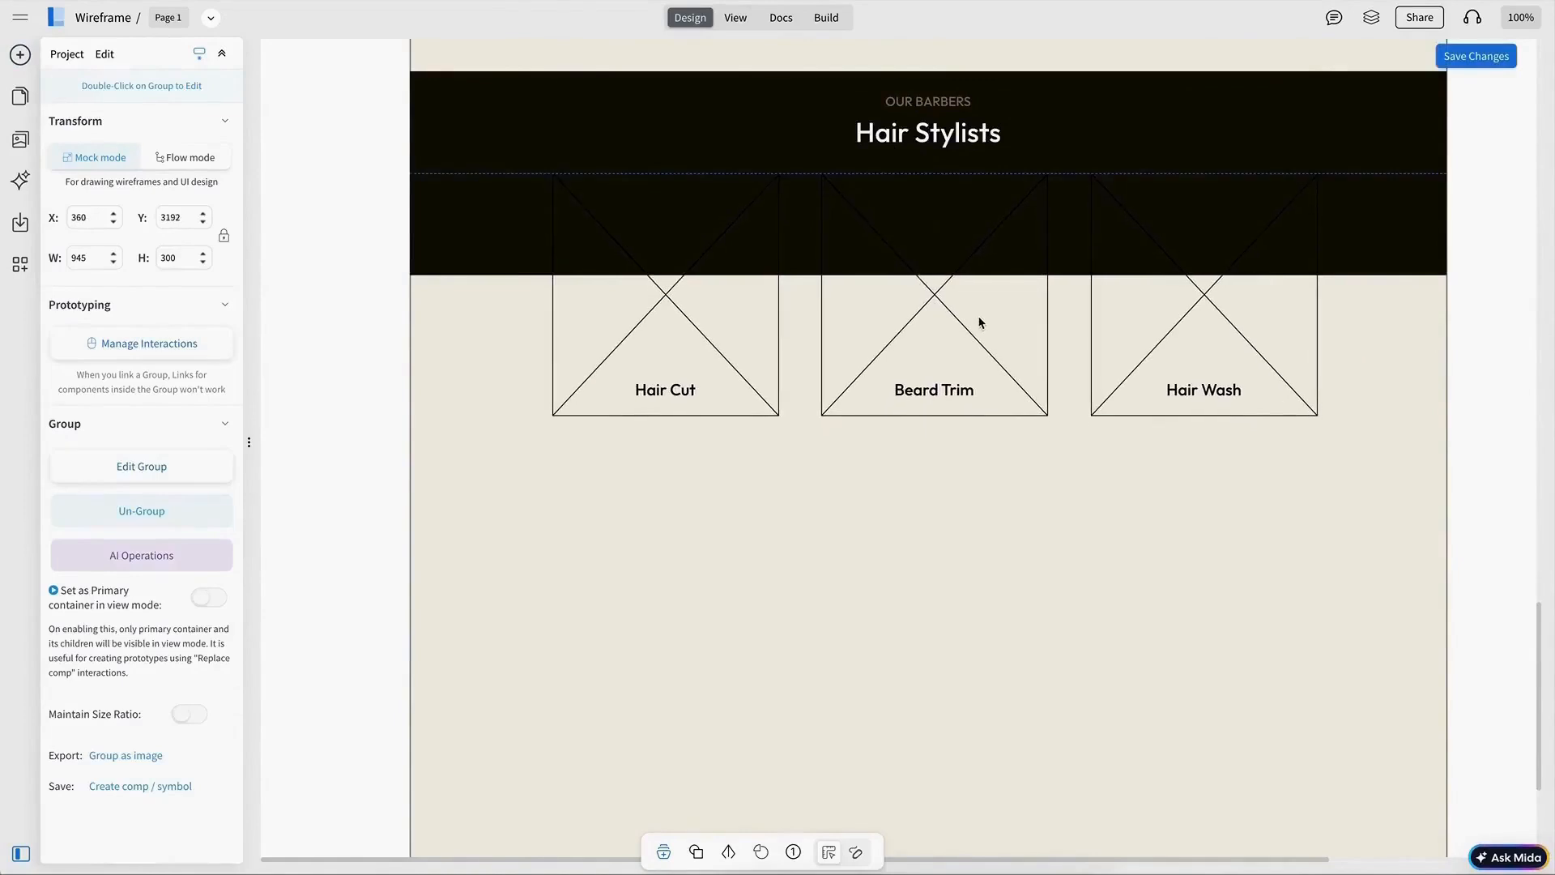
pyautogui.keyDown('shift'); pyautogui.click(1381, 254); pyautogui.keyUp('shift')
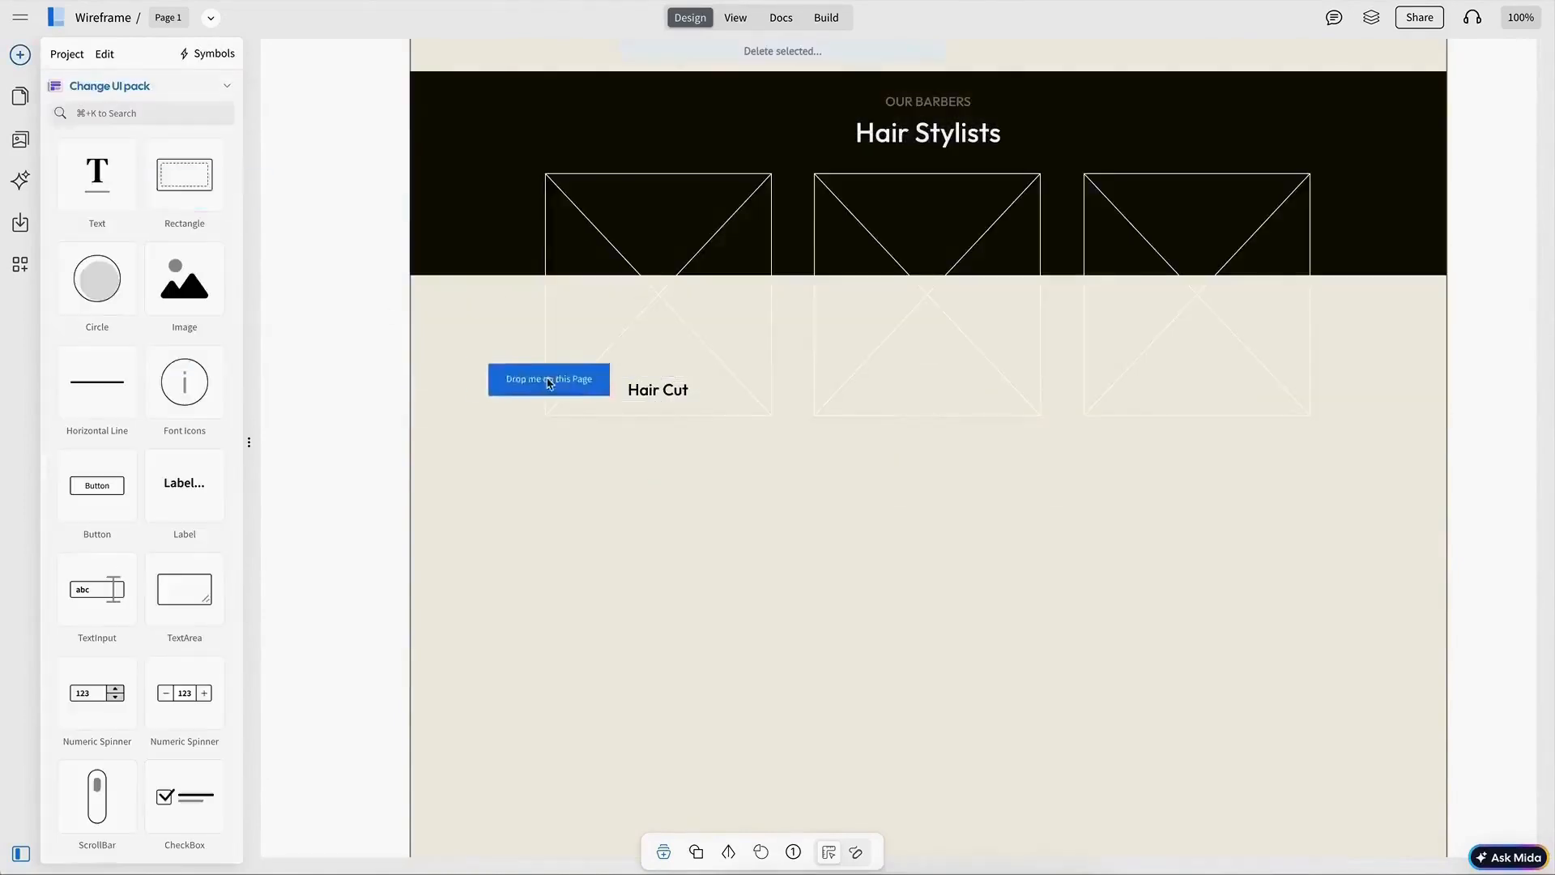
pyautogui.moveTo(549, 375); pyautogui.dragTo(667, 399)
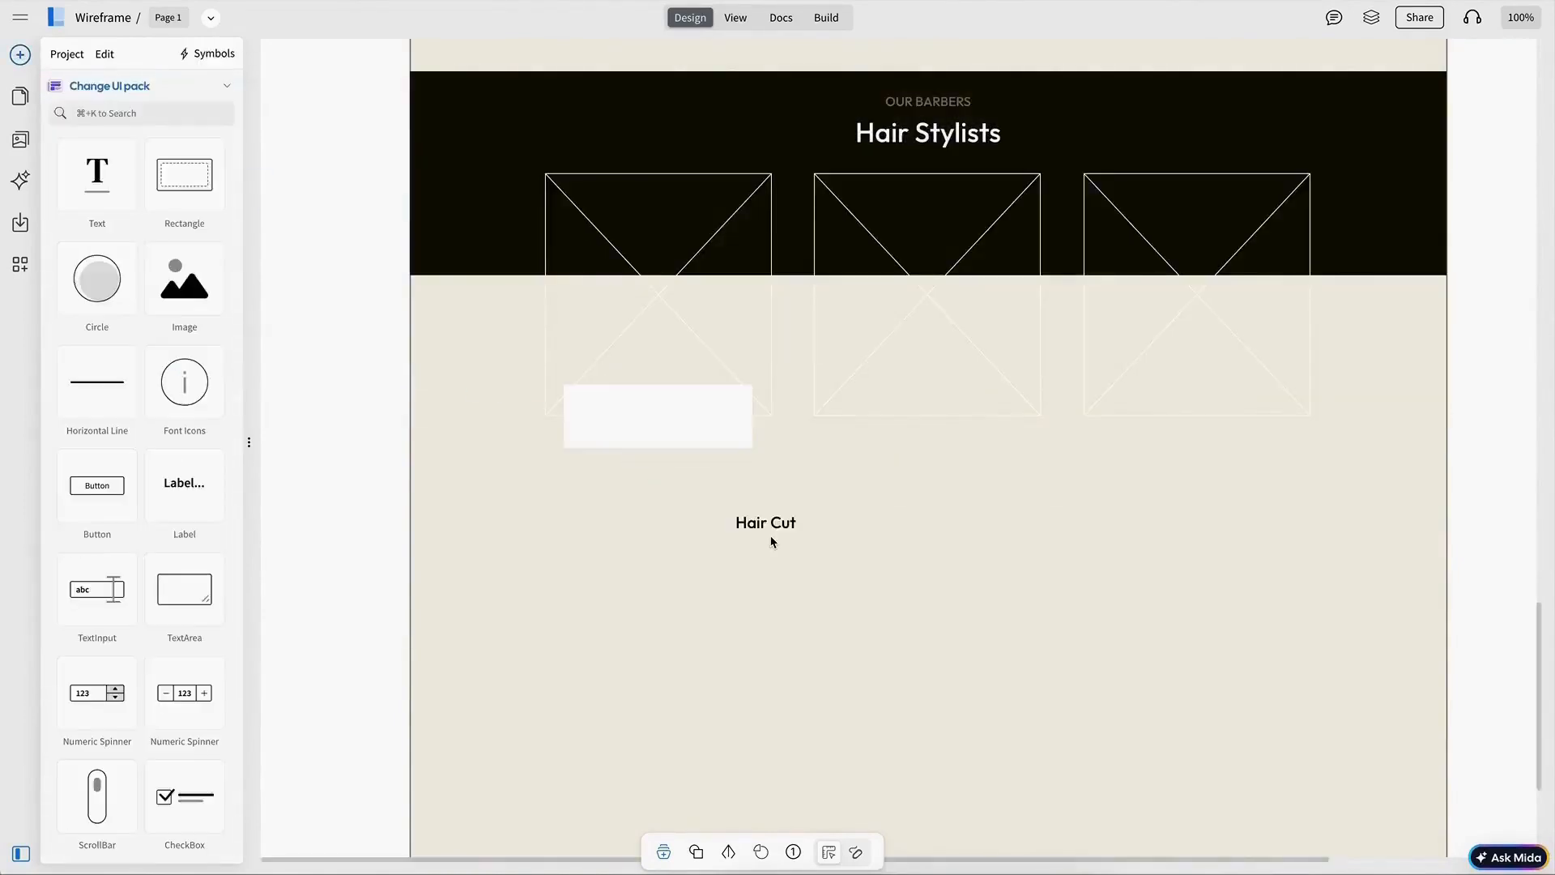
pyautogui.click(769, 528)
pyautogui.rightClick(769, 531)
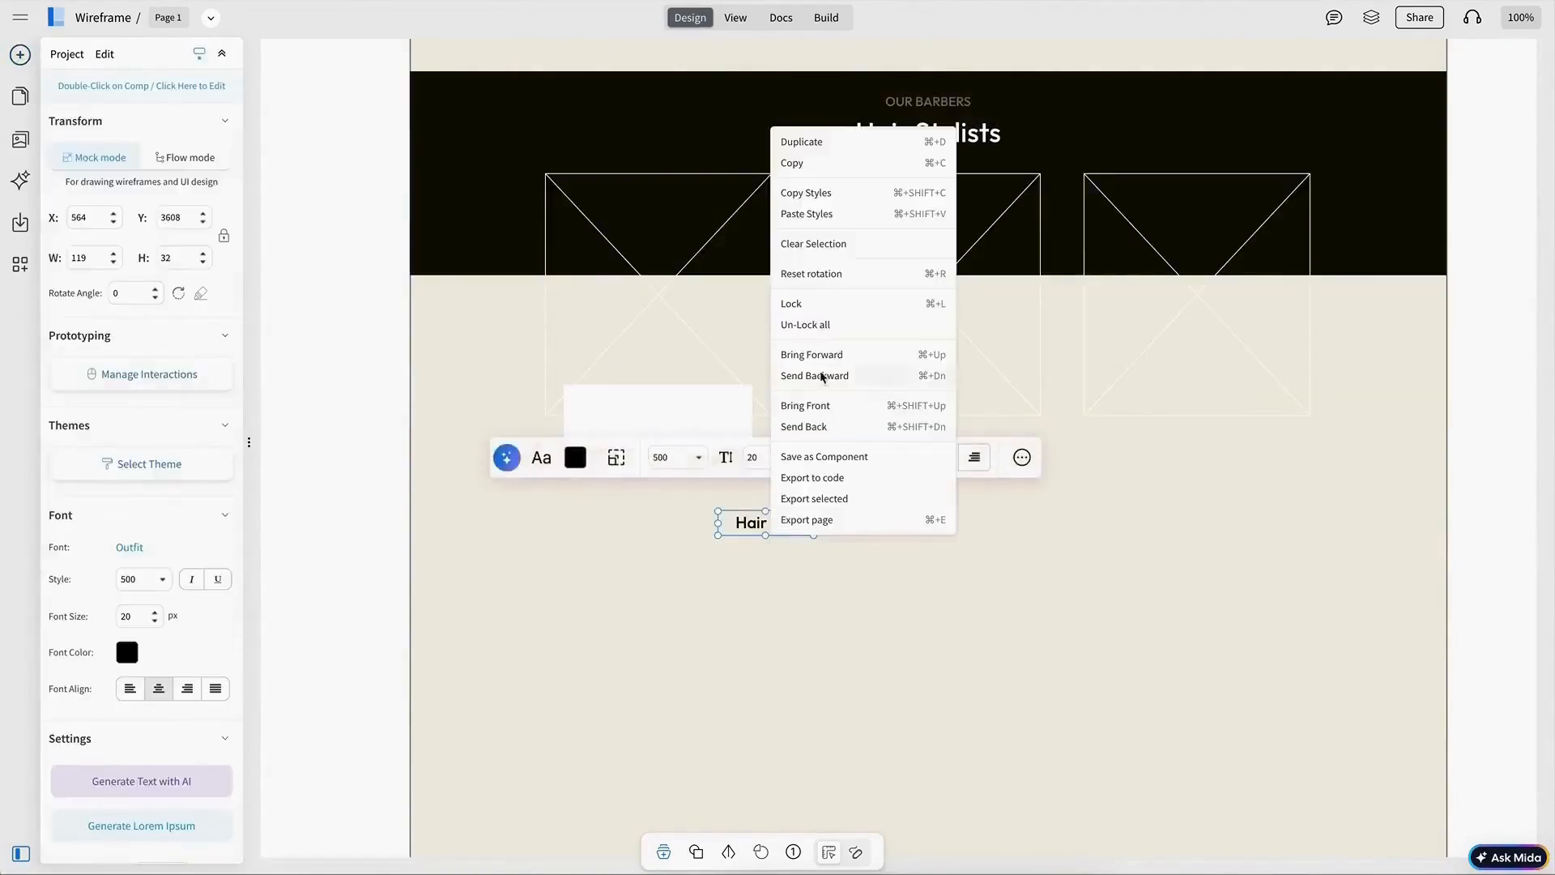
pyautogui.click(818, 405)
pyautogui.moveTo(770, 520); pyautogui.dragTo(644, 422)
pyautogui.click(670, 413)
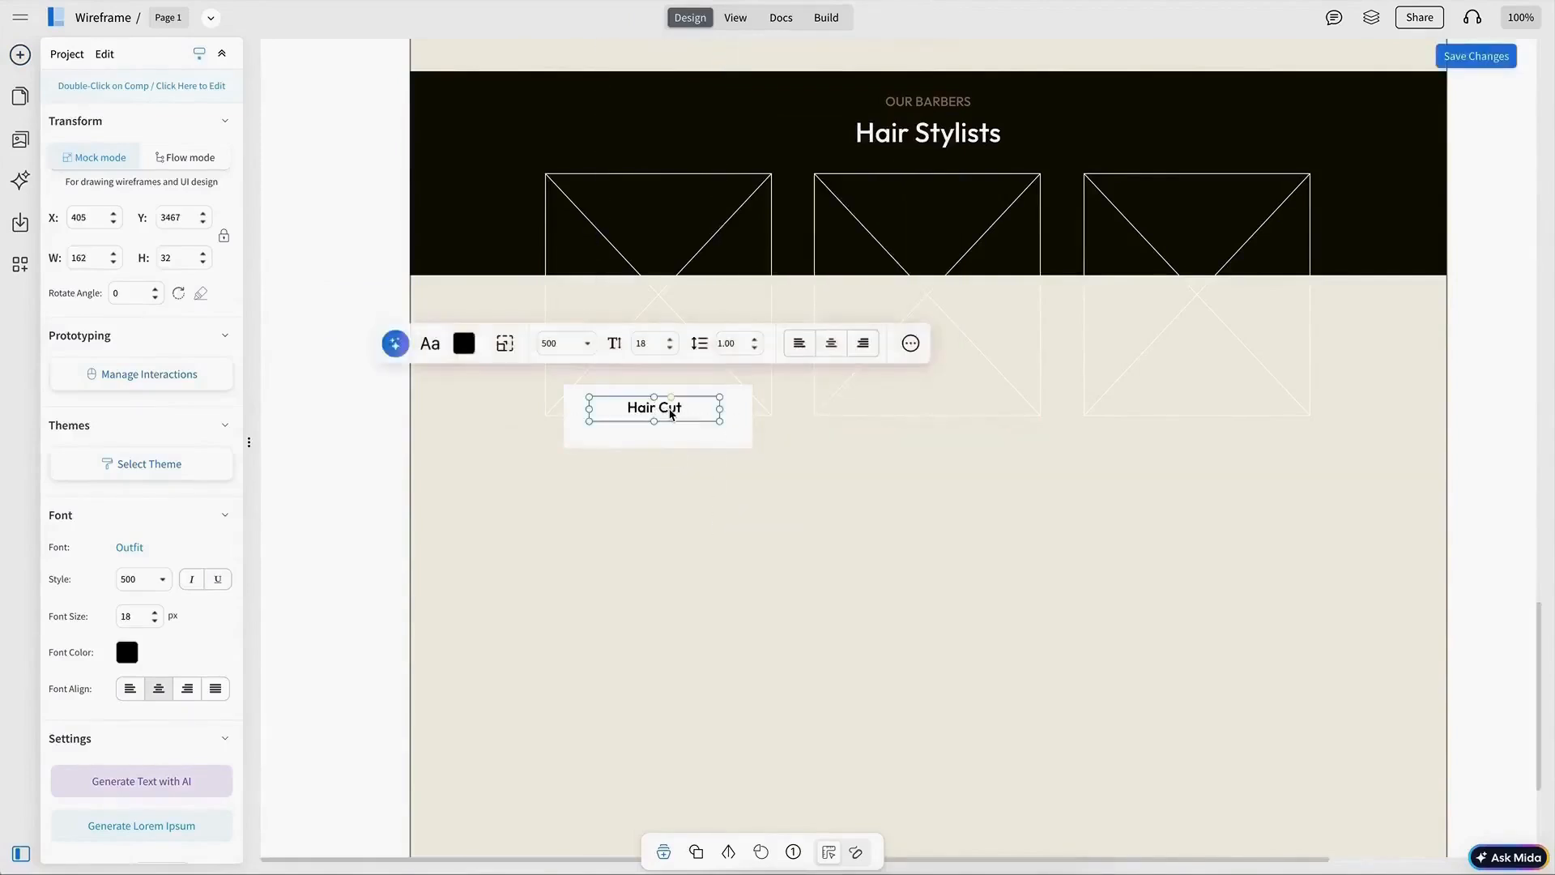
# Step: Enter a barber's name on the card, centre it with the Barber caption on the card, and group them
pyautogui.doubleClick(669, 409)
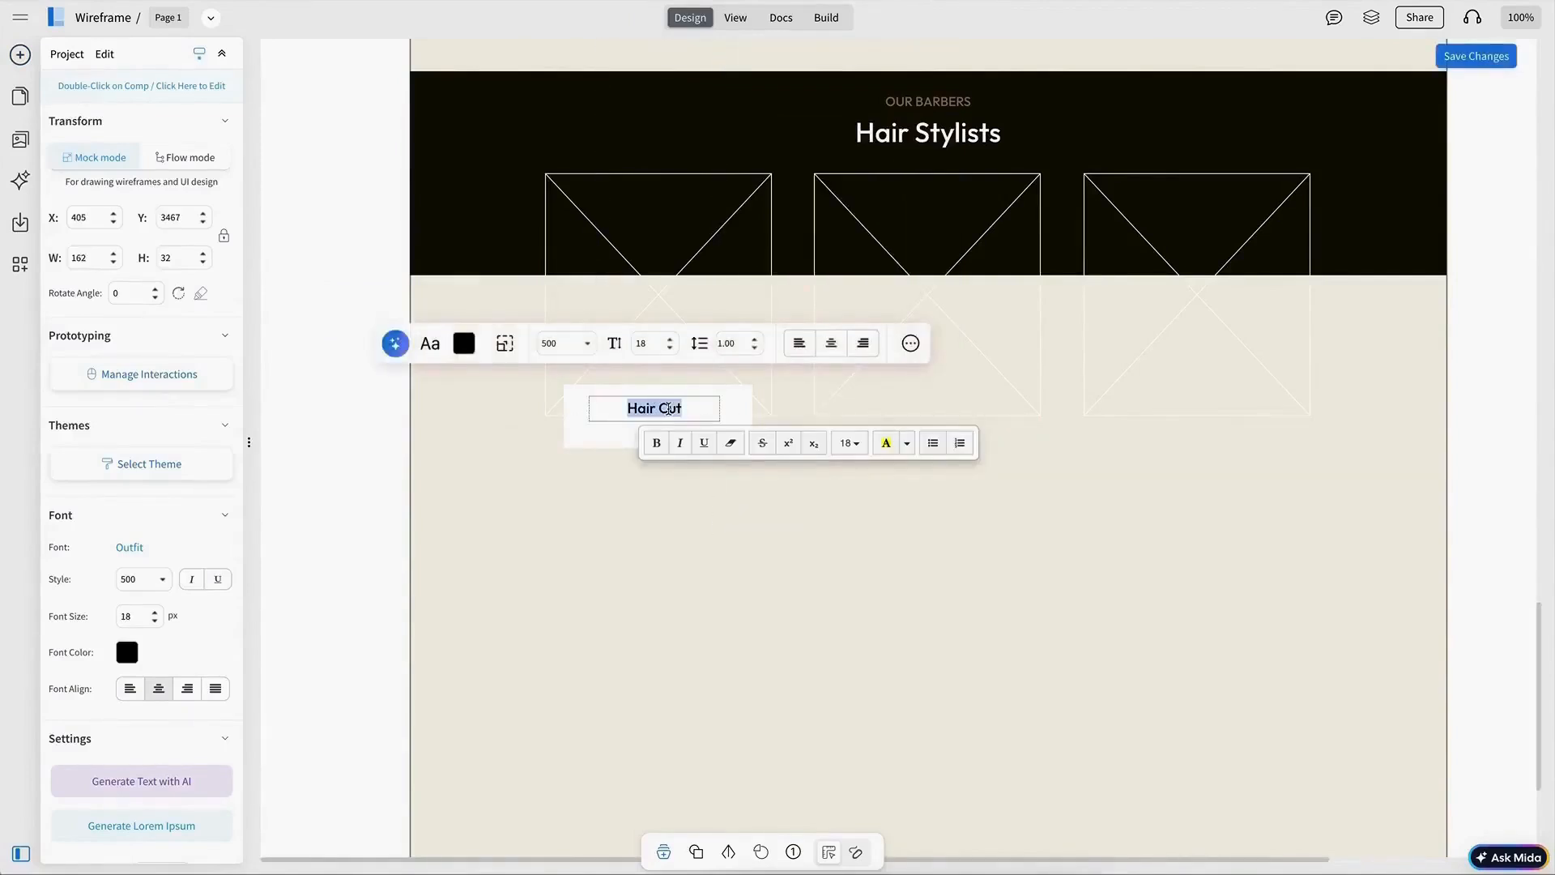
pyautogui.write('Mark Adam')
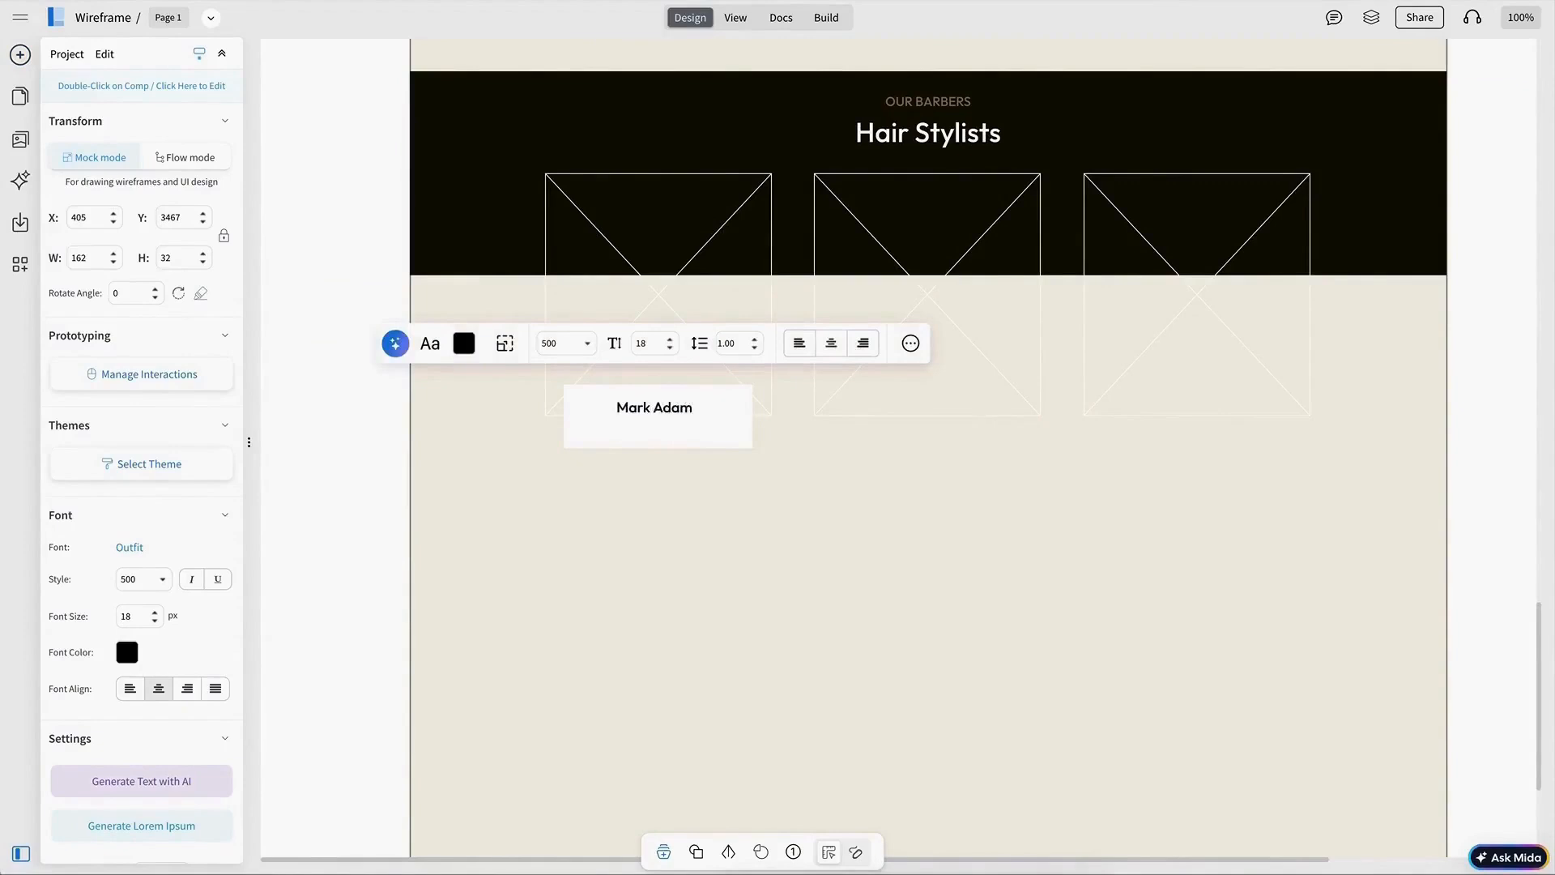
pyautogui.scroll(-1, 669, 341)
pyautogui.click(669, 341)
pyautogui.keyDown('shift'); pyautogui.click(658, 314); pyautogui.keyUp('shift')
pyautogui.keyDown('shift'); pyautogui.click(735, 316); pyautogui.keyUp('shift')
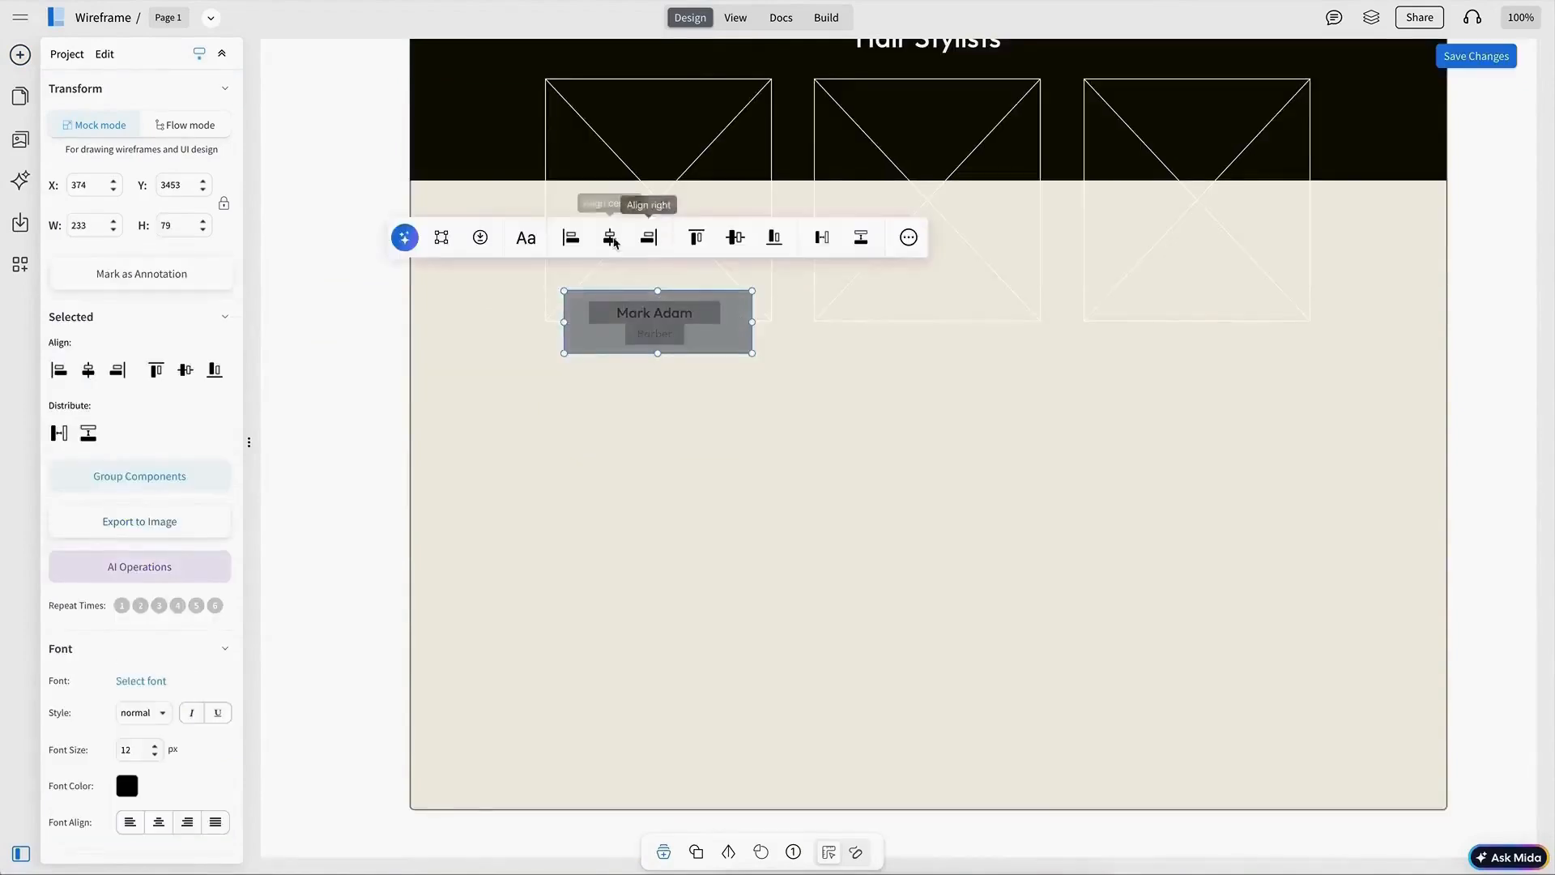
pyautogui.click(612, 239)
pyautogui.keyDown('shift'); pyautogui.click(599, 303); pyautogui.keyUp('shift')
pyautogui.press('super+g')
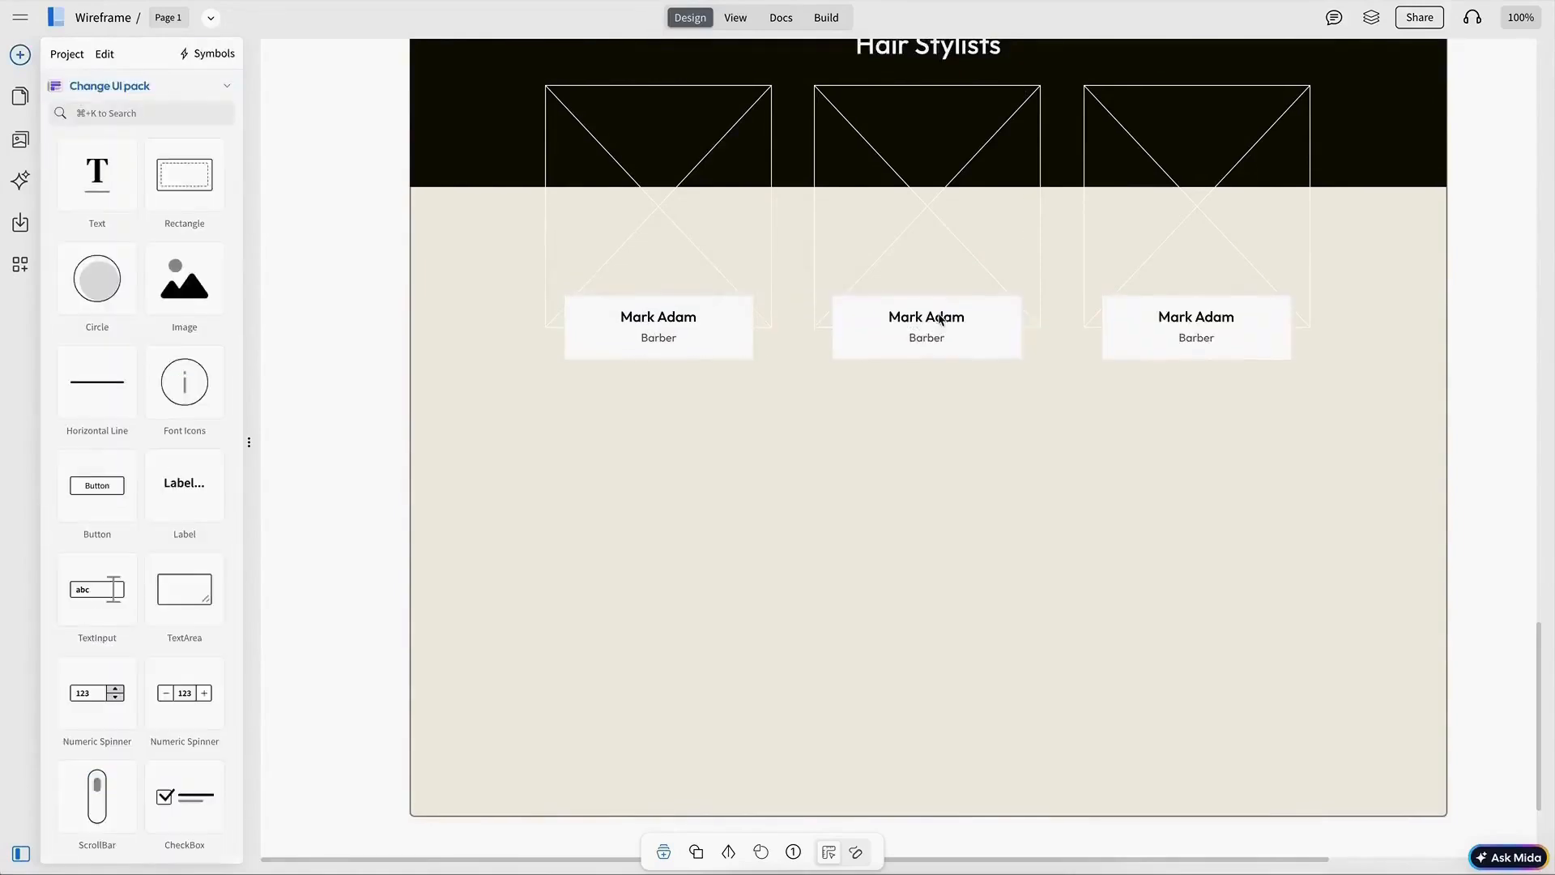
# Step: Enter other stylists' names on the second and third cards, with Stylist as the middle card's role
pyautogui.click(931, 318)
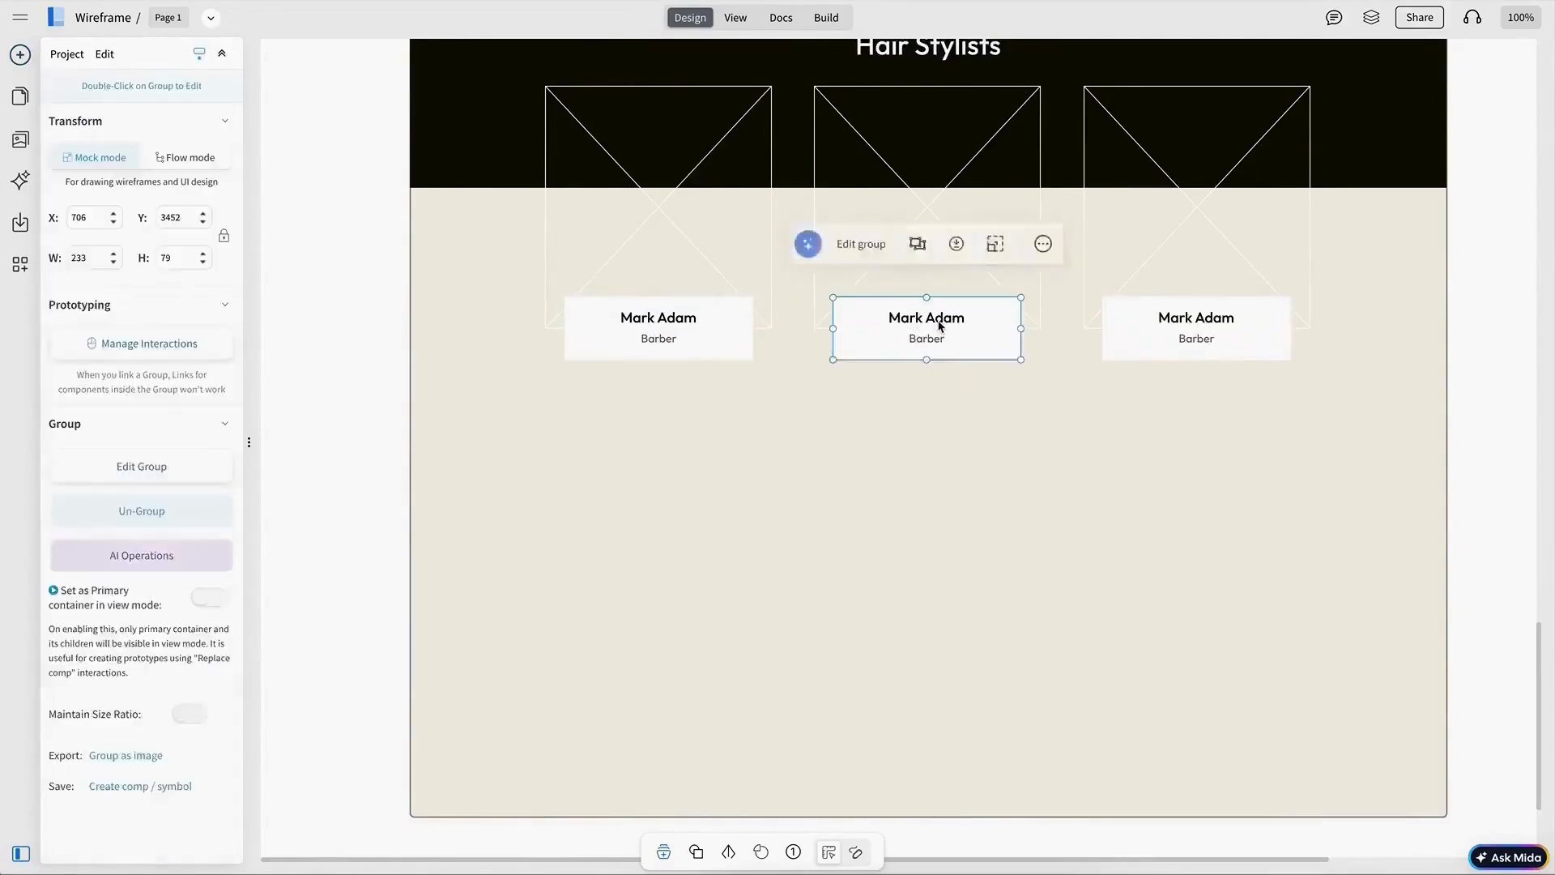
pyautogui.doubleClick(932, 319)
pyautogui.write('John')
pyautogui.write('Smith')
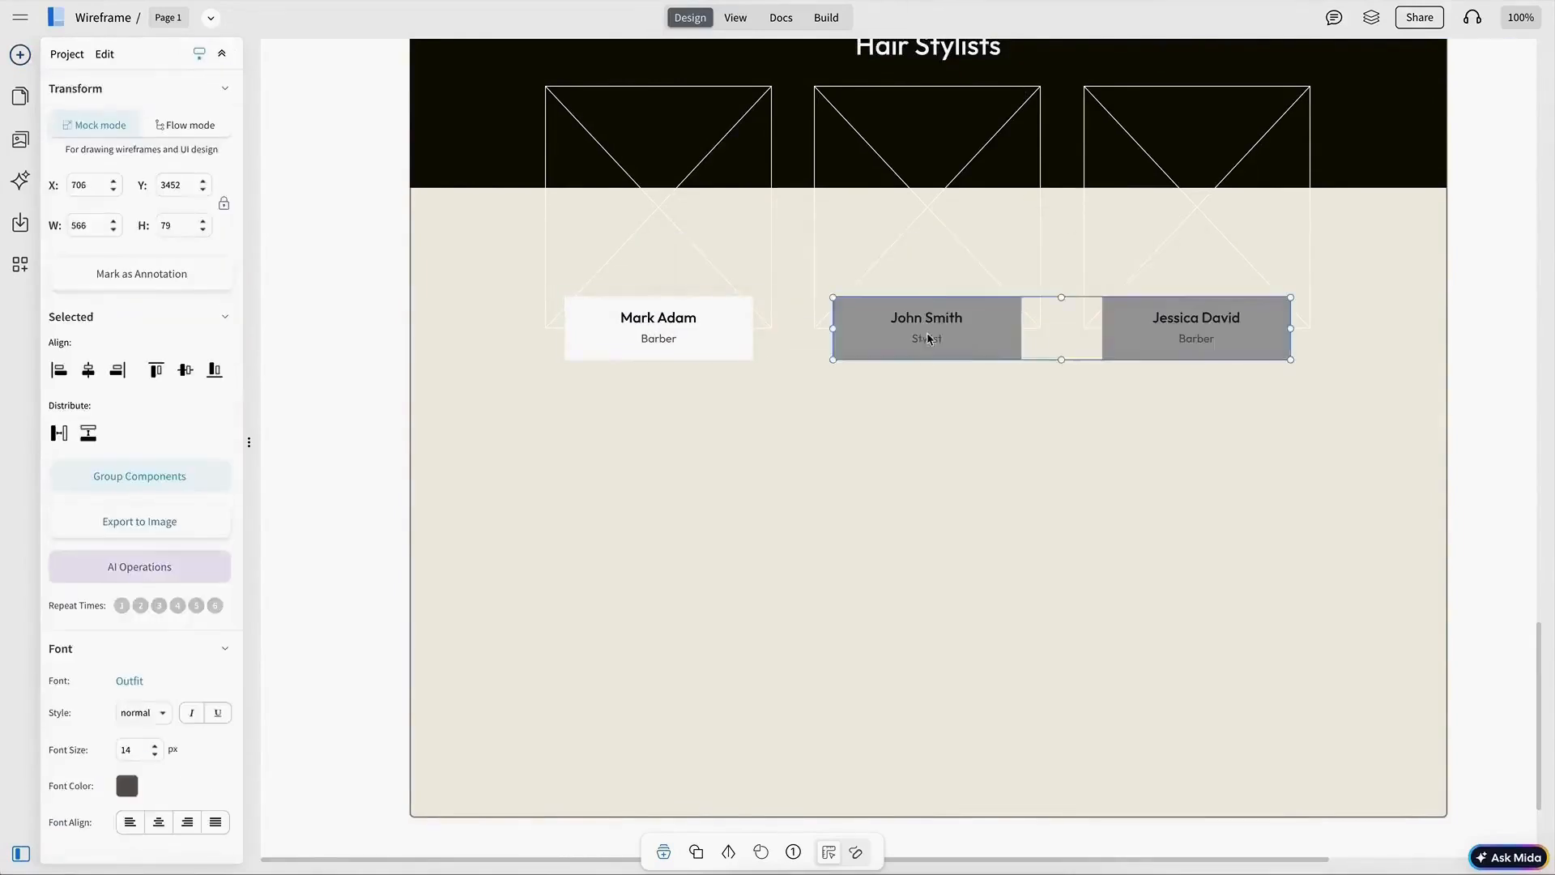
pyautogui.click(1388, 313)
# Step: Relabel the copied heading block below the stylists as OUR SERVICES
pyautogui.scroll(2, 1426, 381)
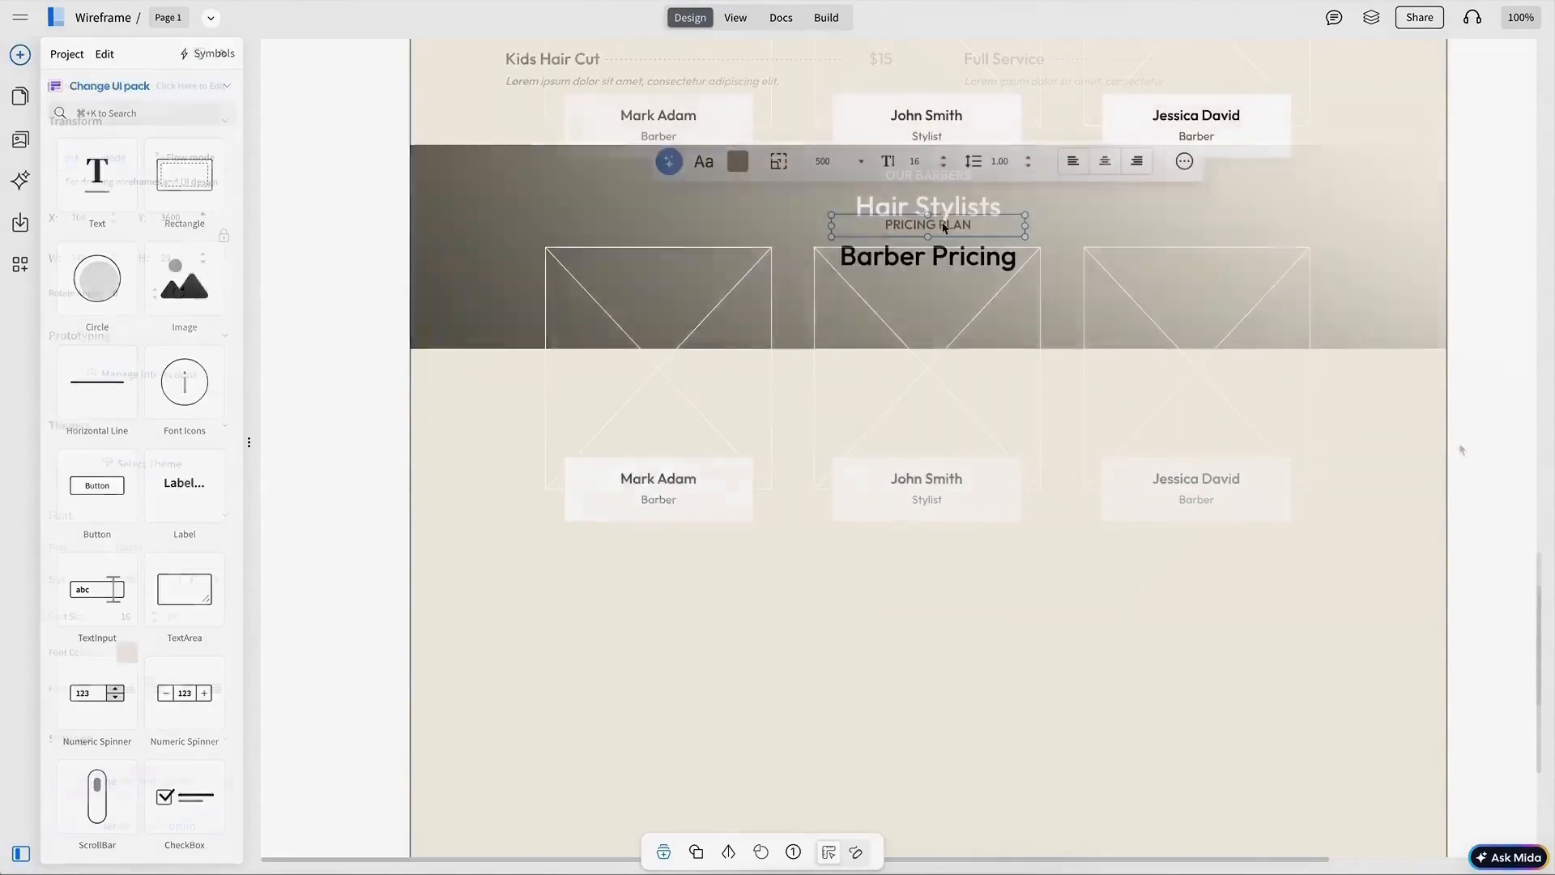
pyautogui.doubleClick(942, 224)
pyautogui.write('OUR SERVICES')
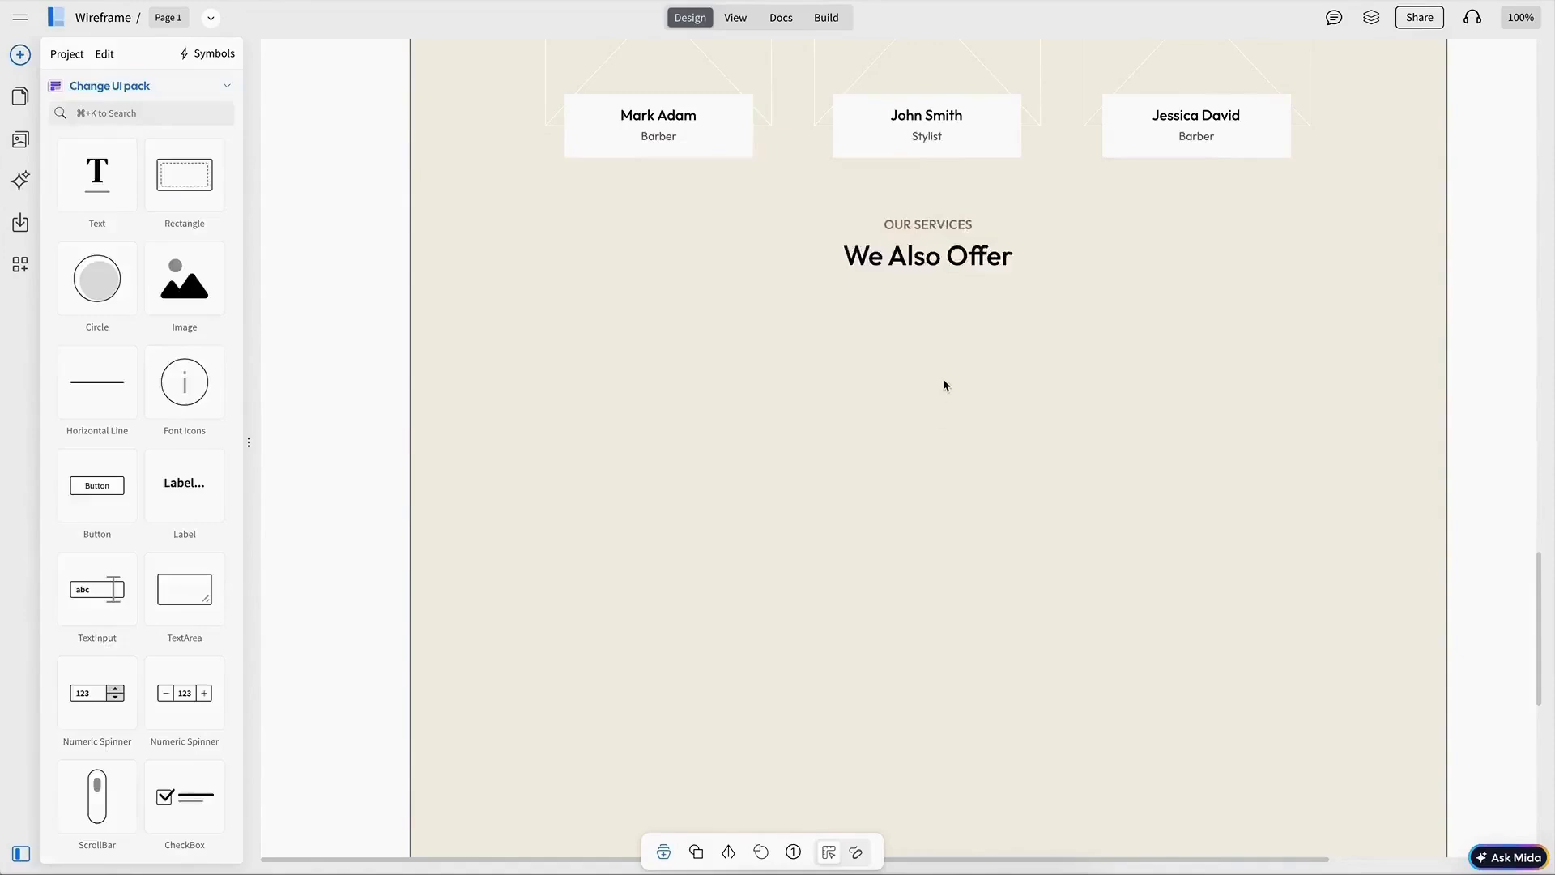
# Step: Place an image placeholder inside the white service card and centre it horizontally
pyautogui.scroll(2, 944, 385)
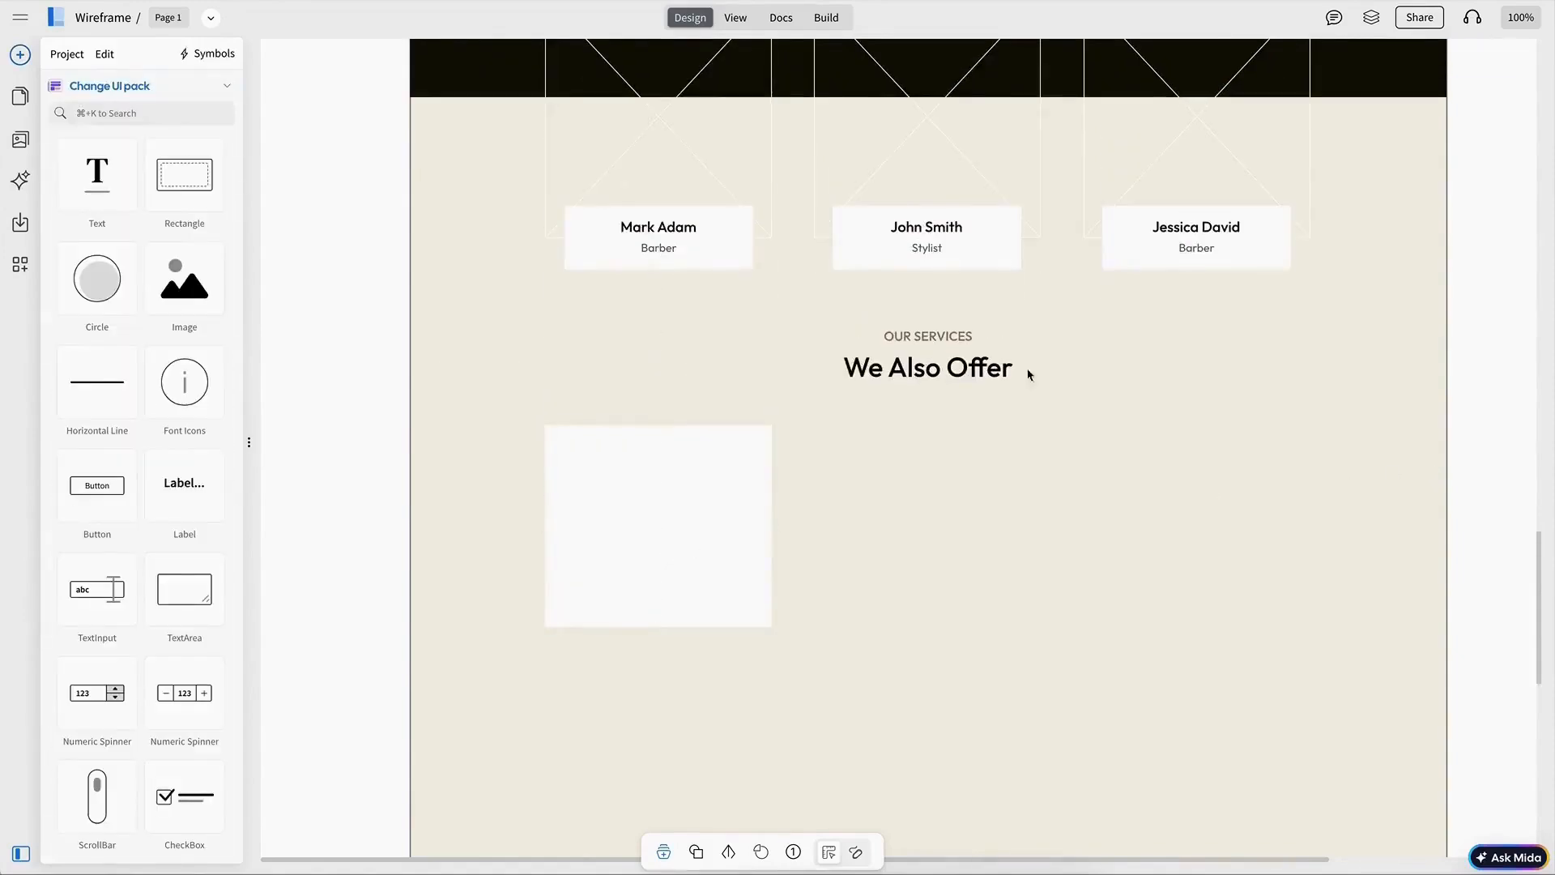
pyautogui.moveTo(682, 519); pyautogui.dragTo(664, 475)
pyautogui.keyDown('shift'); pyautogui.click(665, 517); pyautogui.keyUp('shift')
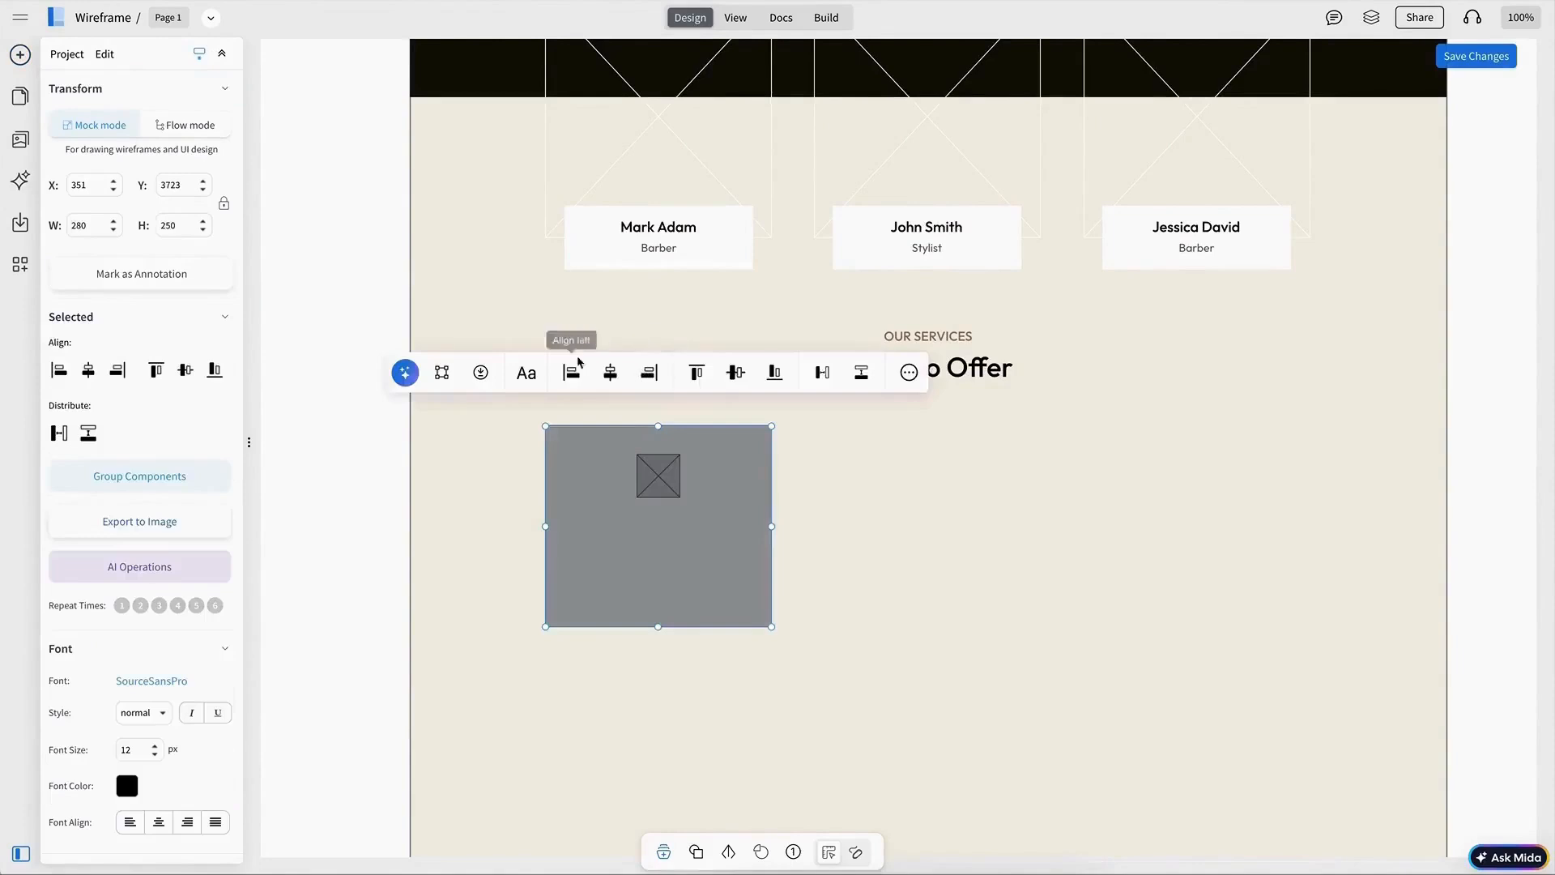
pyautogui.click(611, 371)
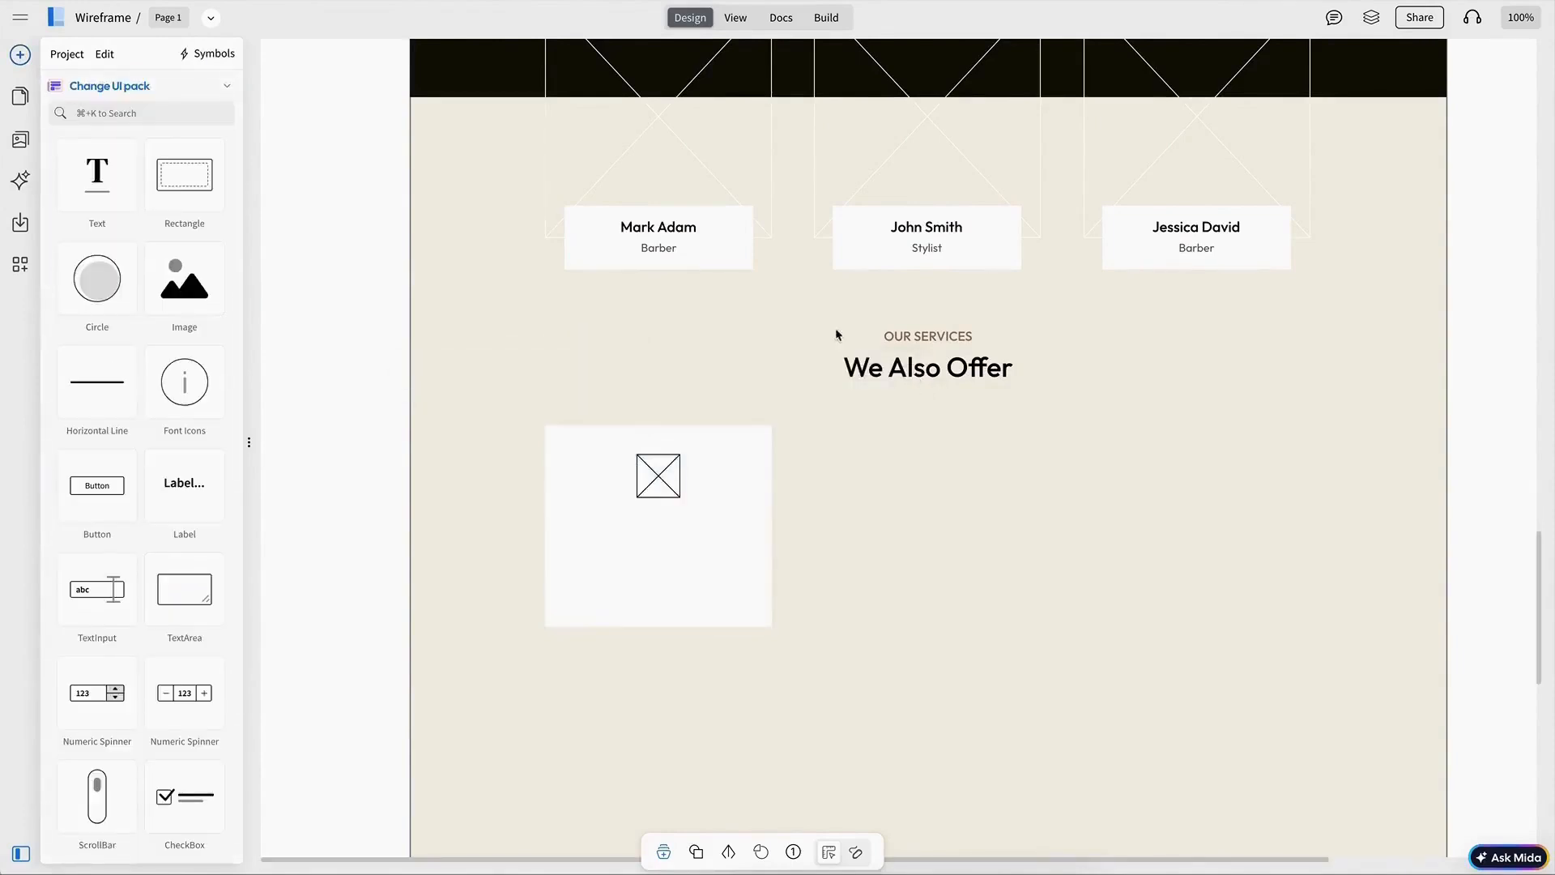
# Step: Add the title Face Shave beneath the image in the service card
pyautogui.doubleClick(659, 527)
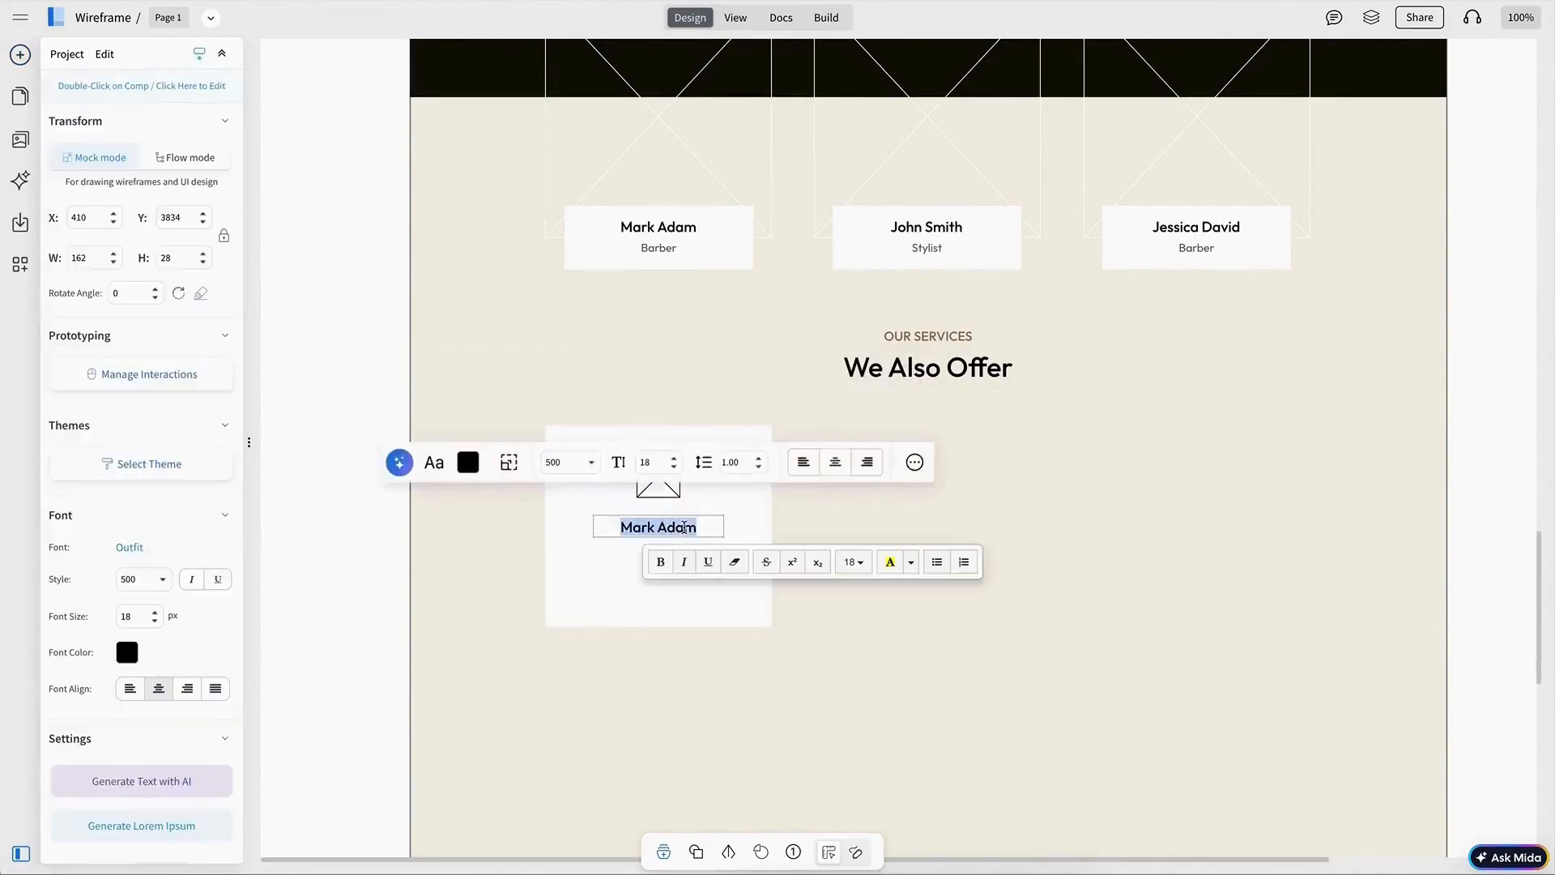
pyautogui.write('Face Shav')
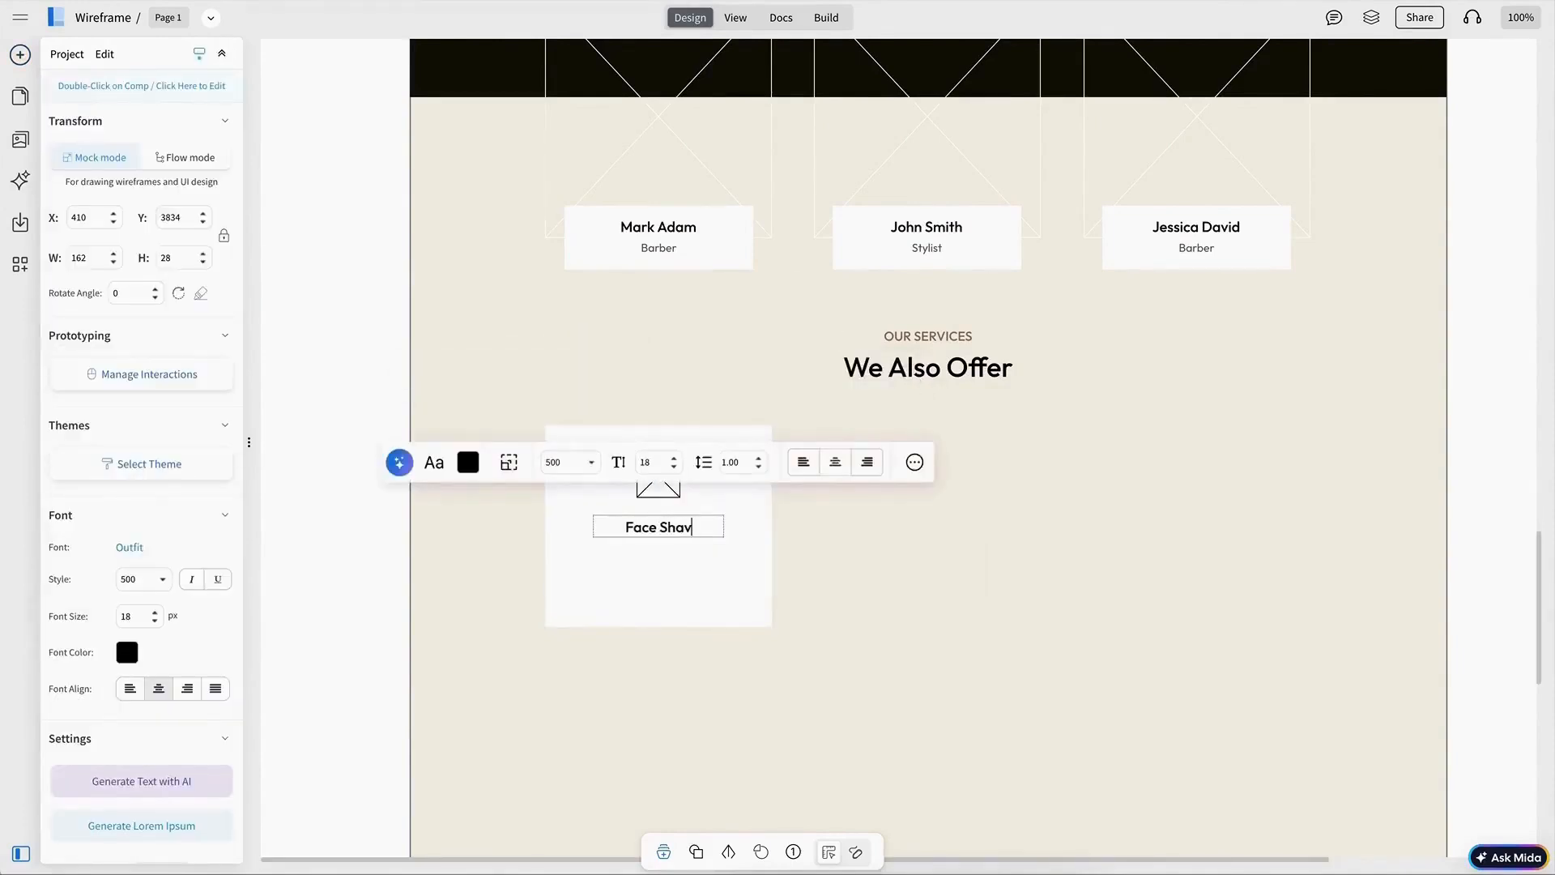
pyautogui.write('e')
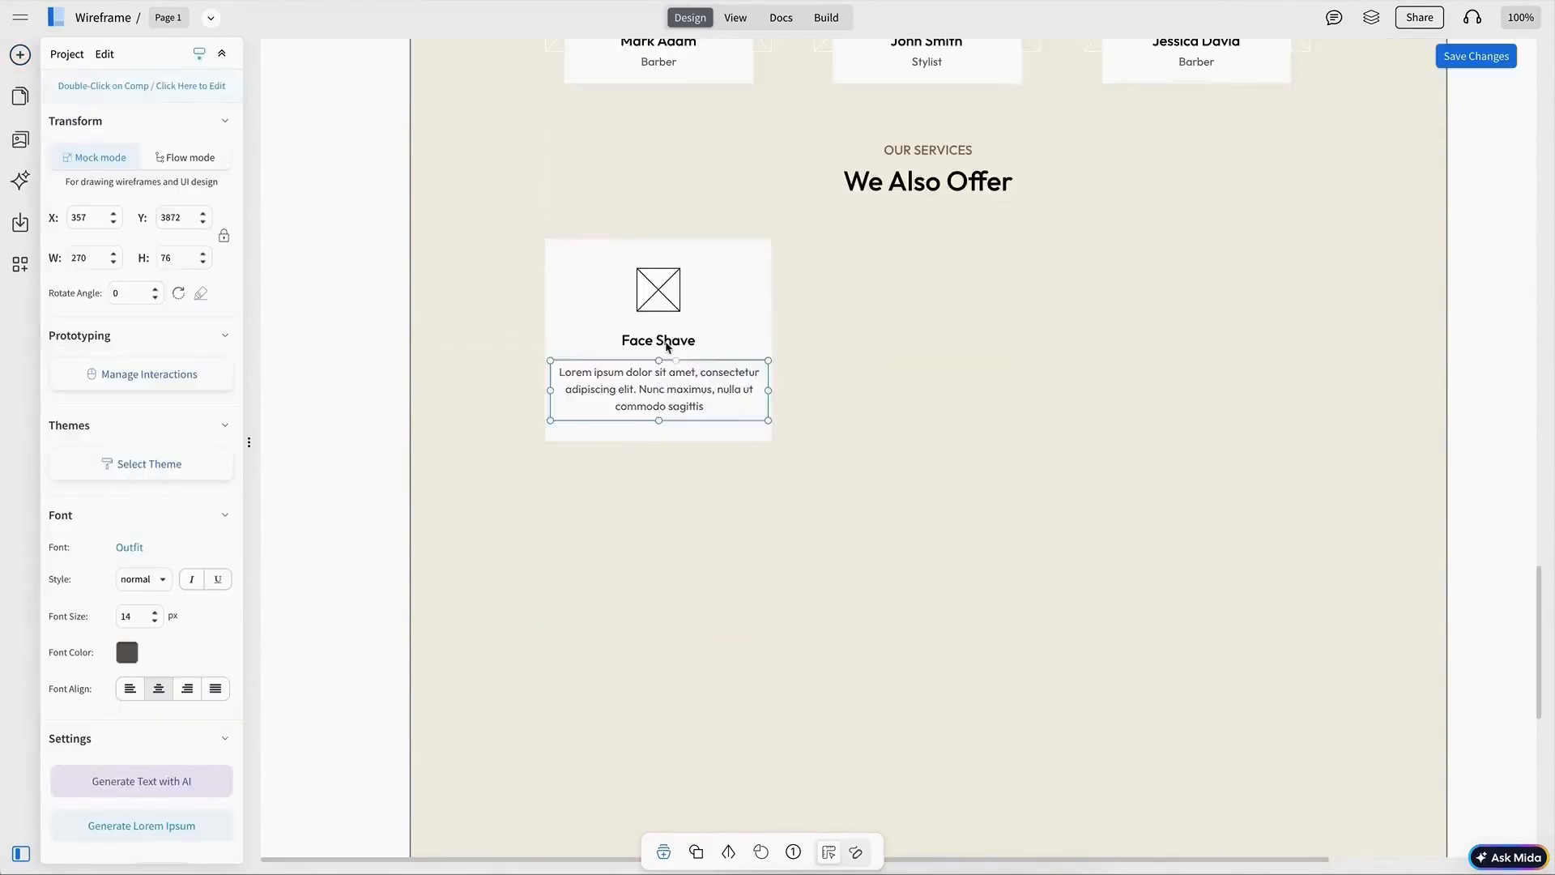
pyautogui.moveTo(522, 218); pyautogui.dragTo(790, 457)
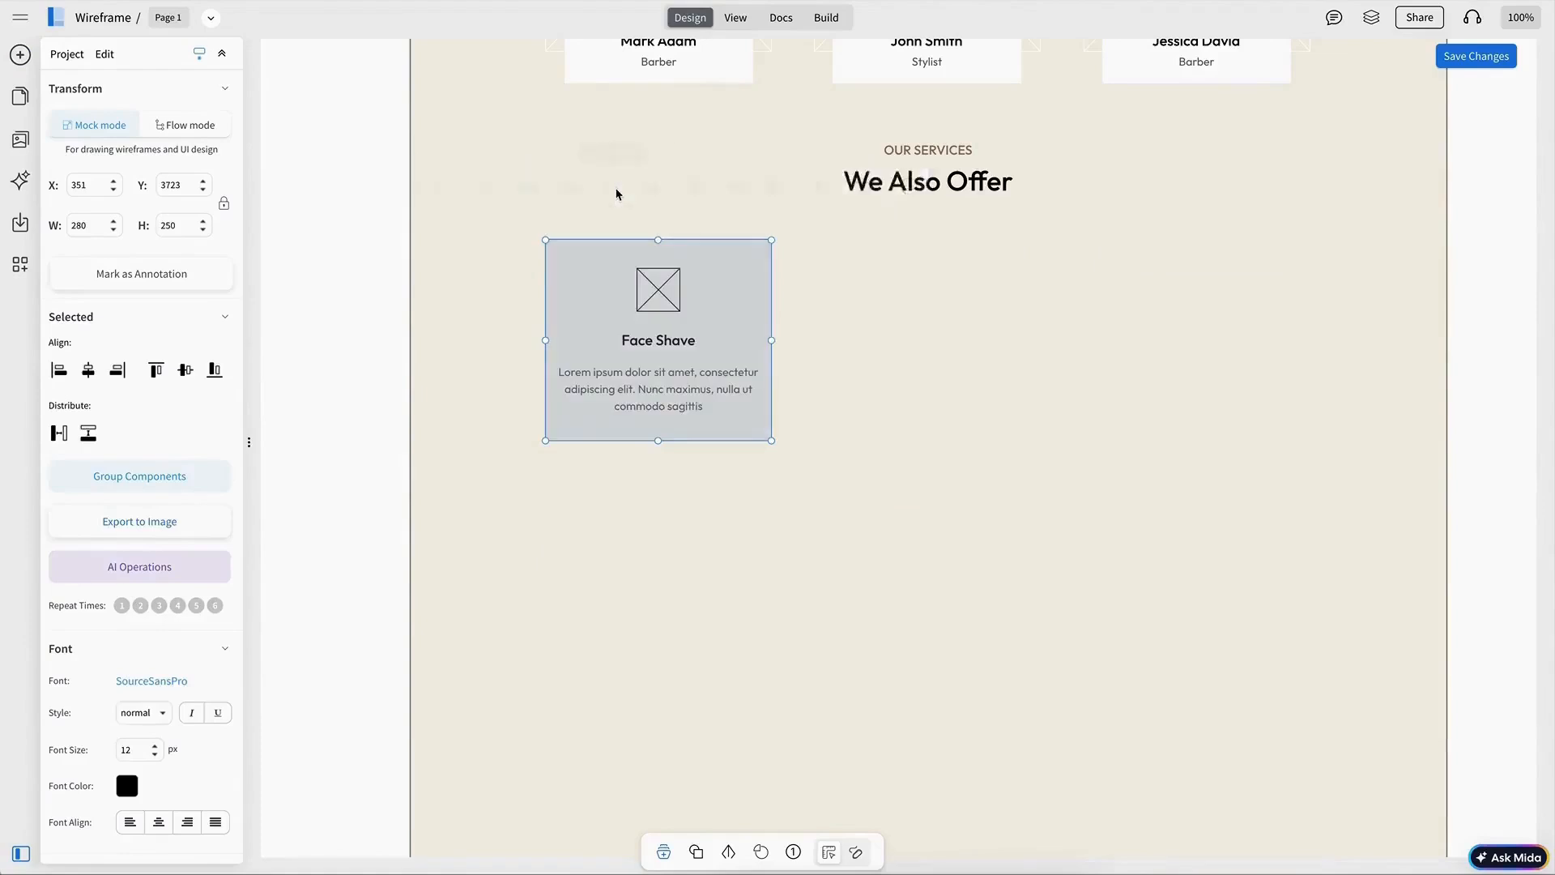
pyautogui.click(616, 194)
pyautogui.click(666, 341)
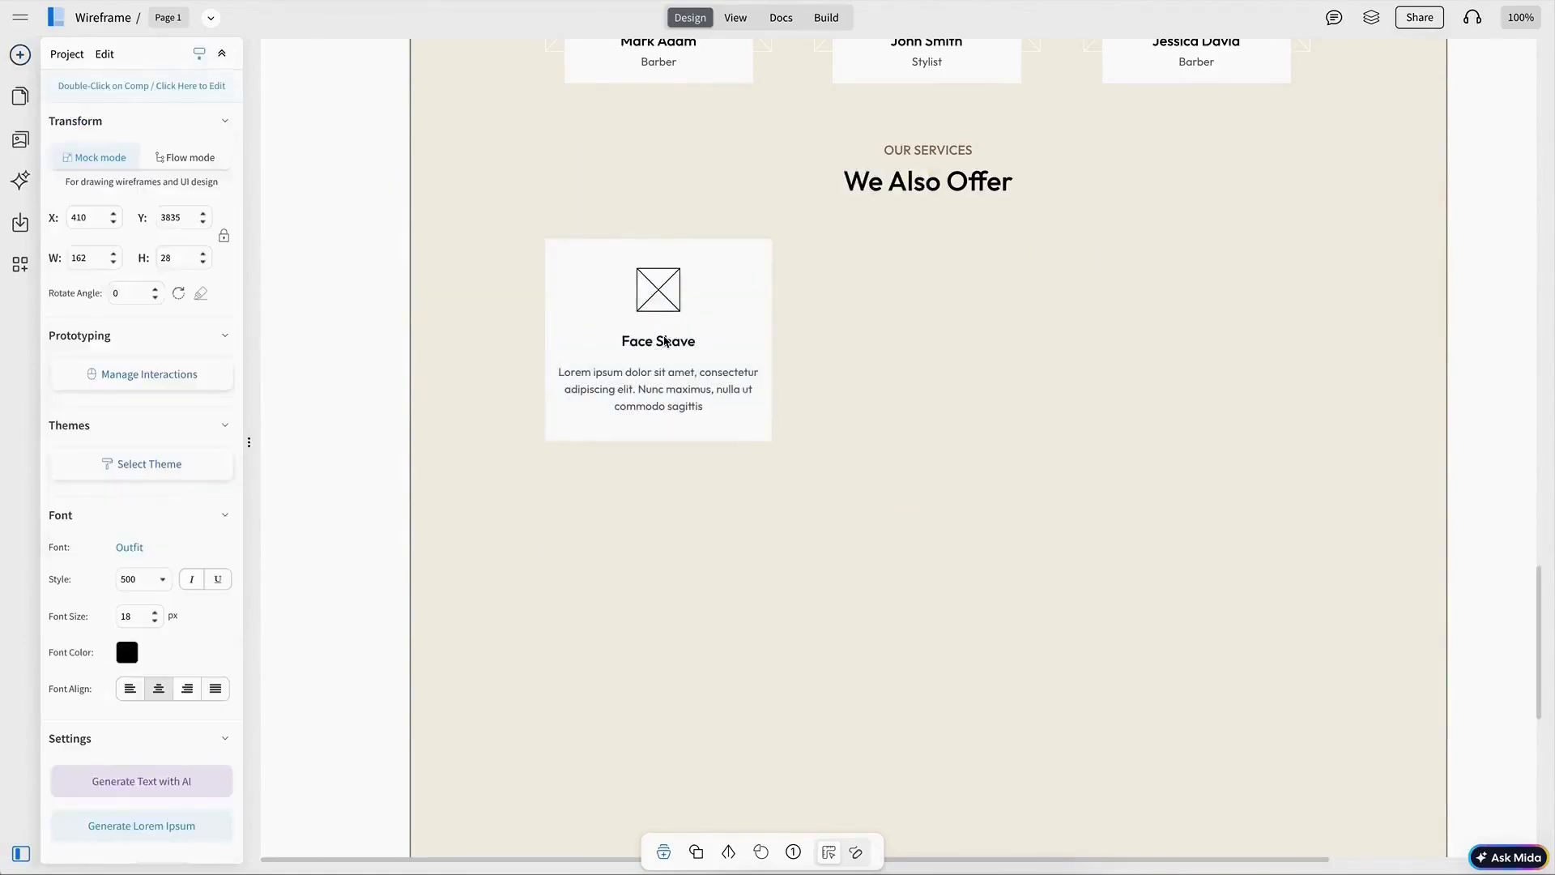
# Step: Duplicate the service card into a six-card grid titled Beard Trim, Moustache Trim, Clipper Cut, Hair Cut and Facial & Massage
pyautogui.click(672, 299)
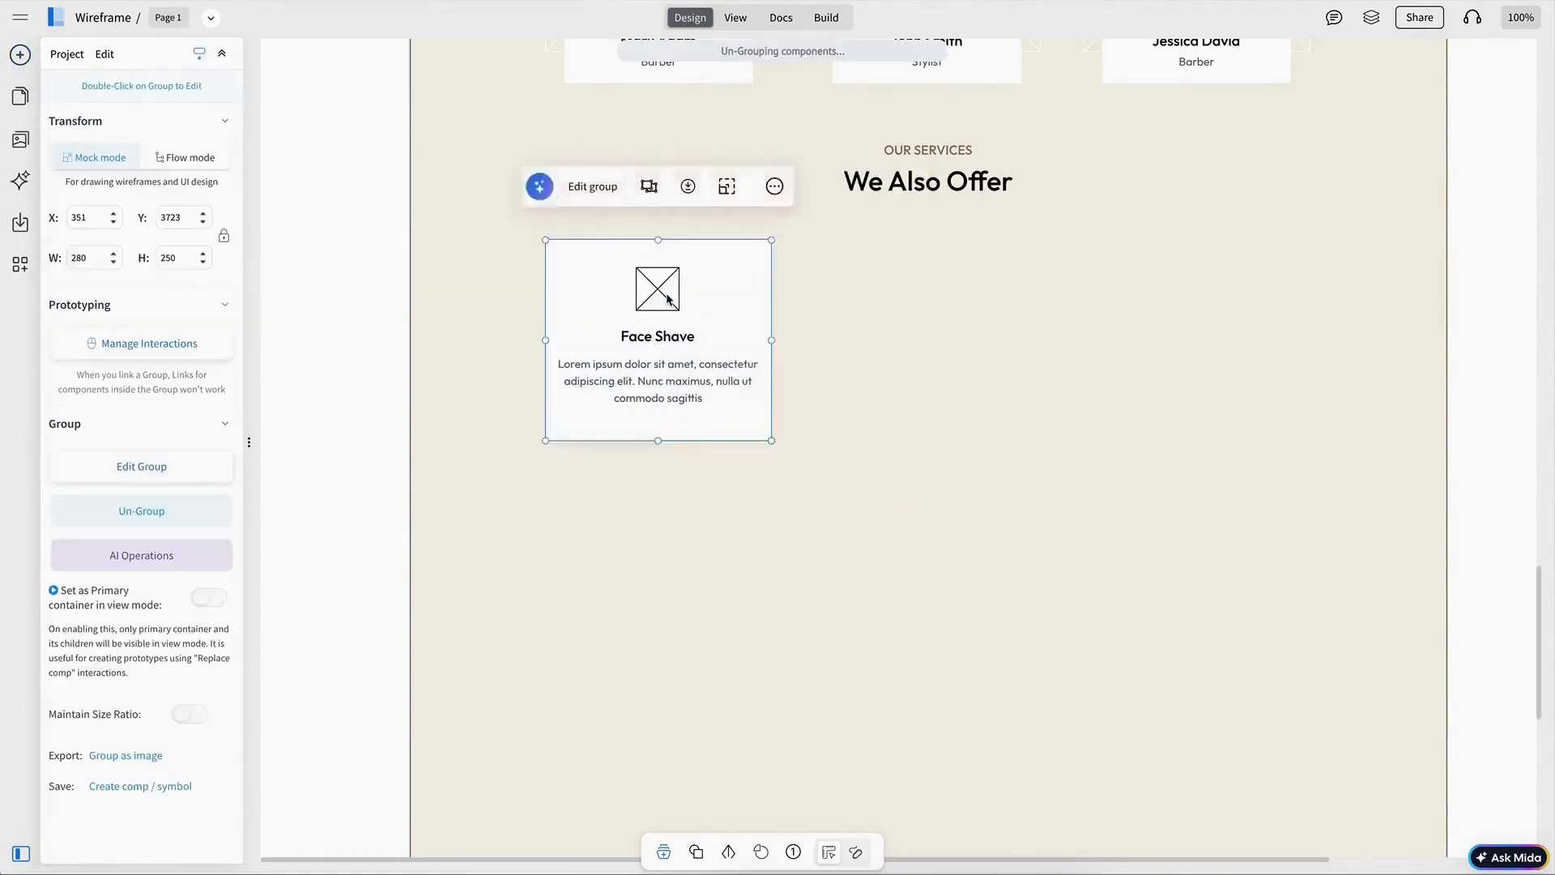
pyautogui.moveTo(671, 298); pyautogui.dragTo(940, 306)
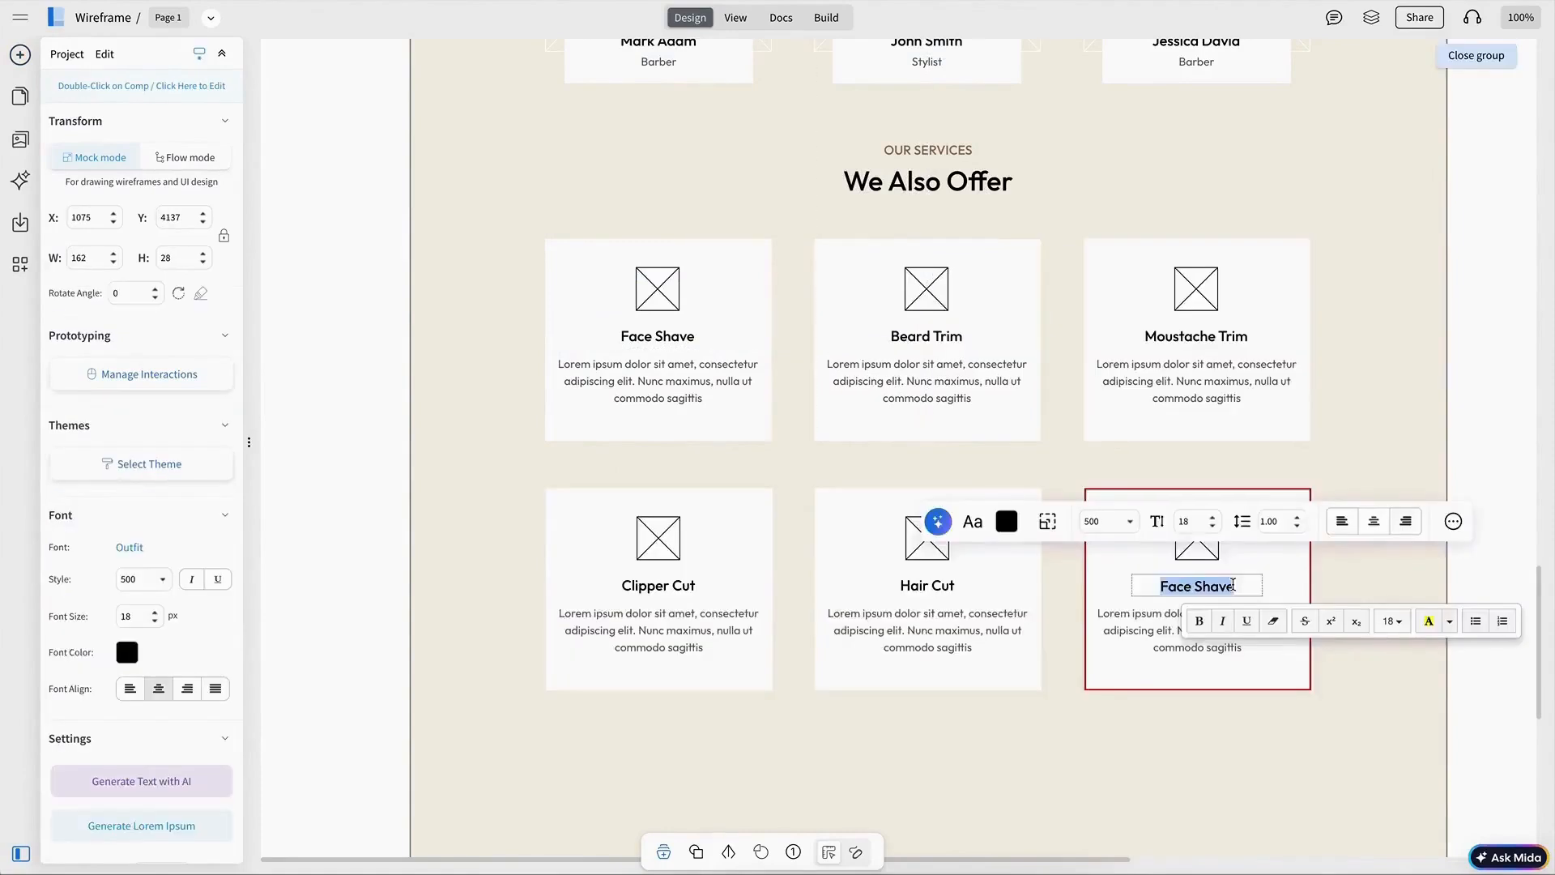
pyautogui.write('Facial & Message')
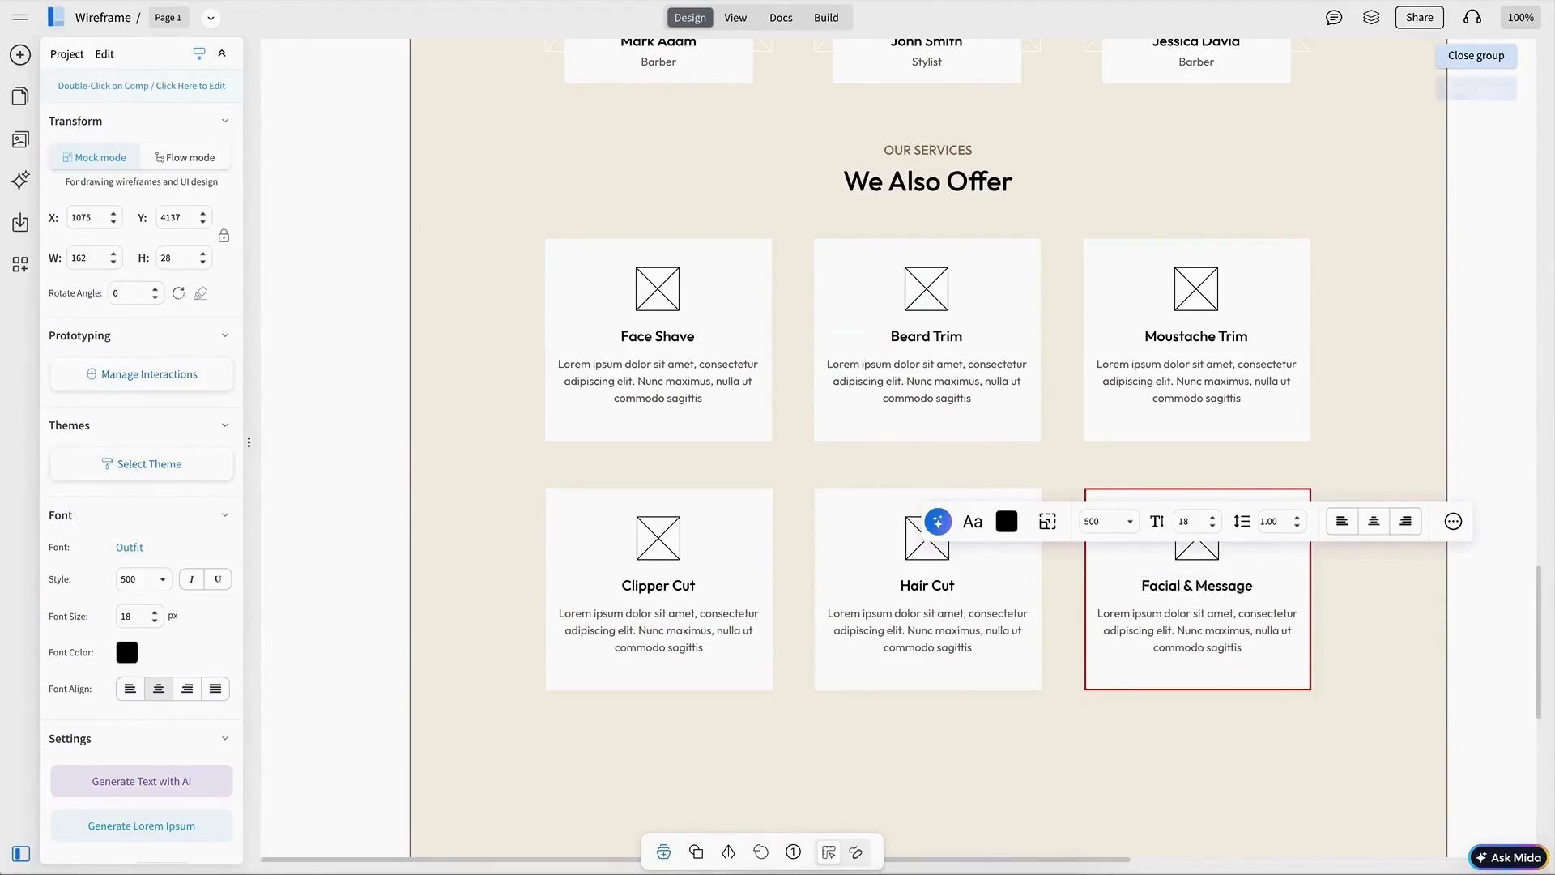
pyautogui.press('Escape')
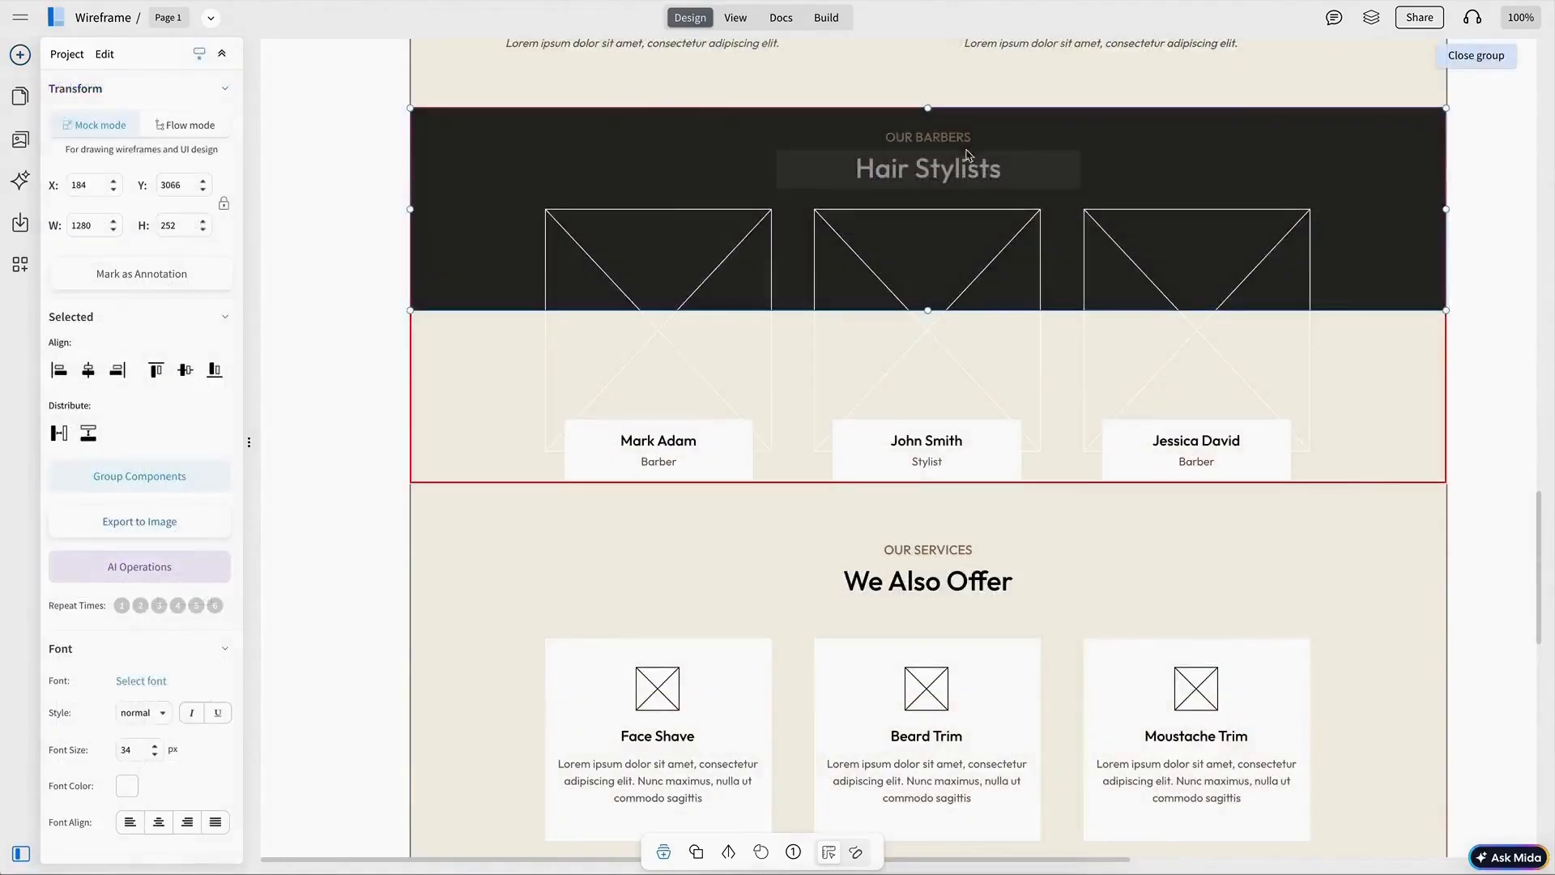
# Step: Copy the dark Hair Stylists heading band and paste it below the services grid
pyautogui.keyDown('shift'); pyautogui.click(958, 140); pyautogui.keyUp('shift')
pyautogui.press('super+c')
pyautogui.press('Escape')
pyautogui.scroll(-11, 1117, 256)
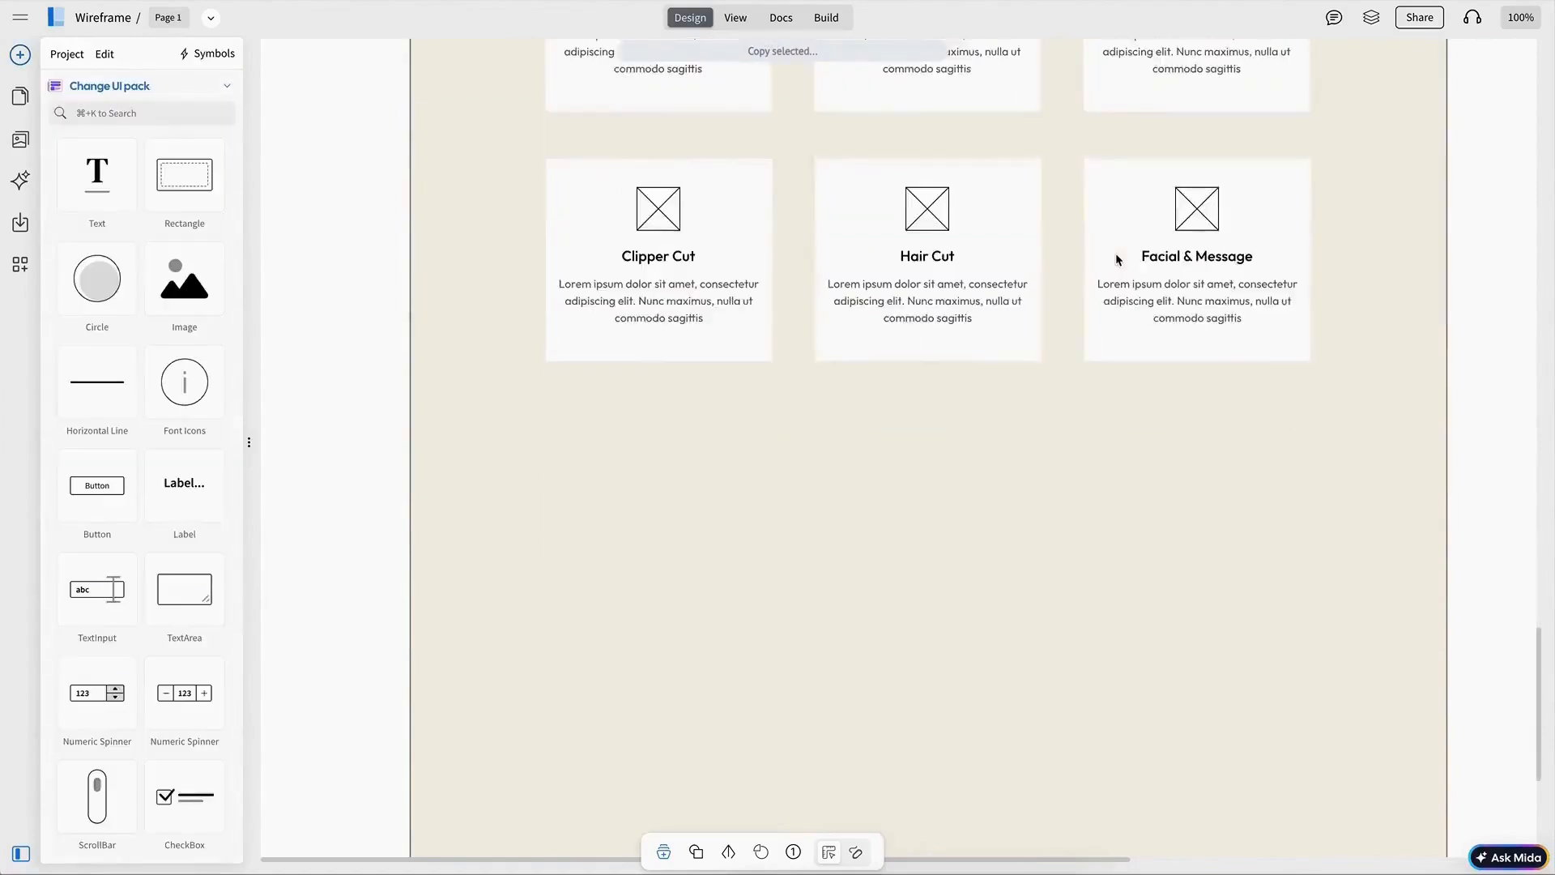
pyautogui.press('super+v')
pyautogui.moveTo(1031, 184); pyautogui.dragTo(1029, 321)
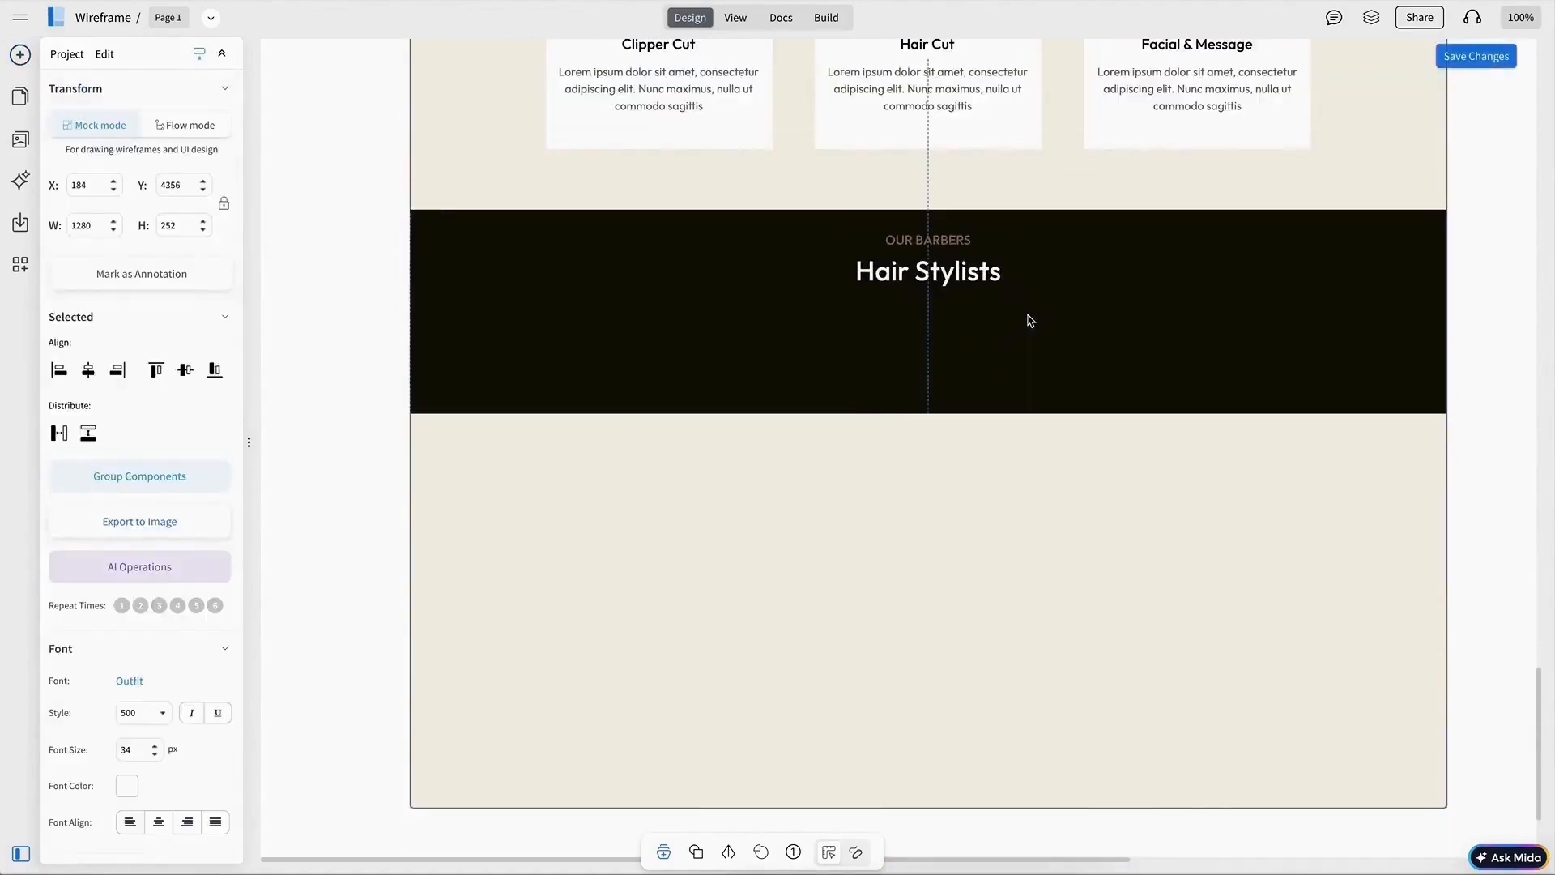
# Step: Relabel the pasted heading band as LATEST NEWS with the title News & Blogs, and place a blog card beneath it
pyautogui.press('Escape')
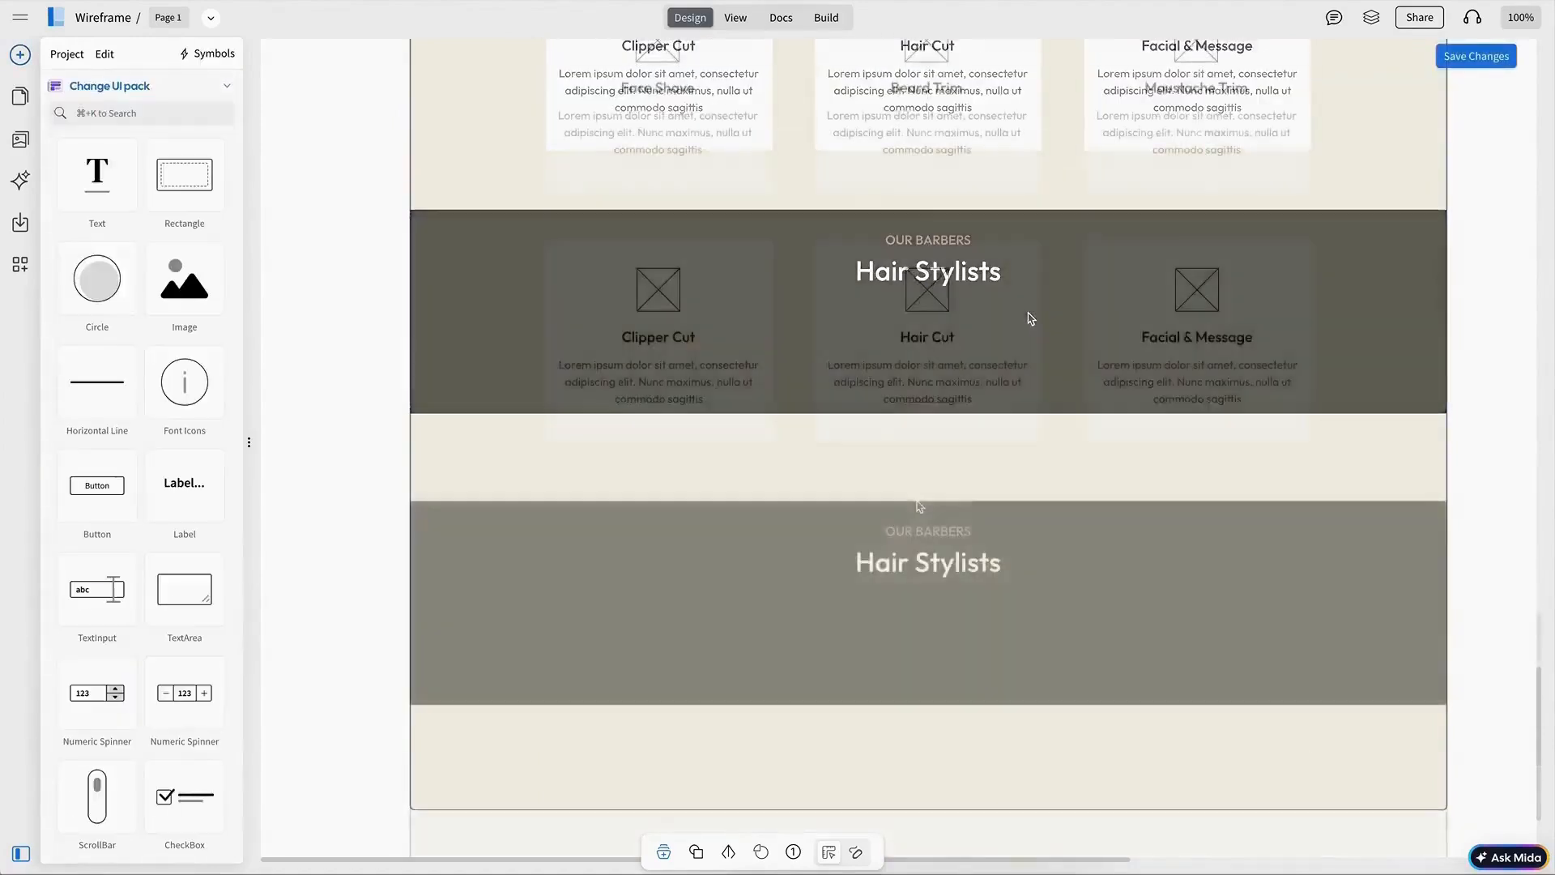
pyautogui.doubleClick(946, 538)
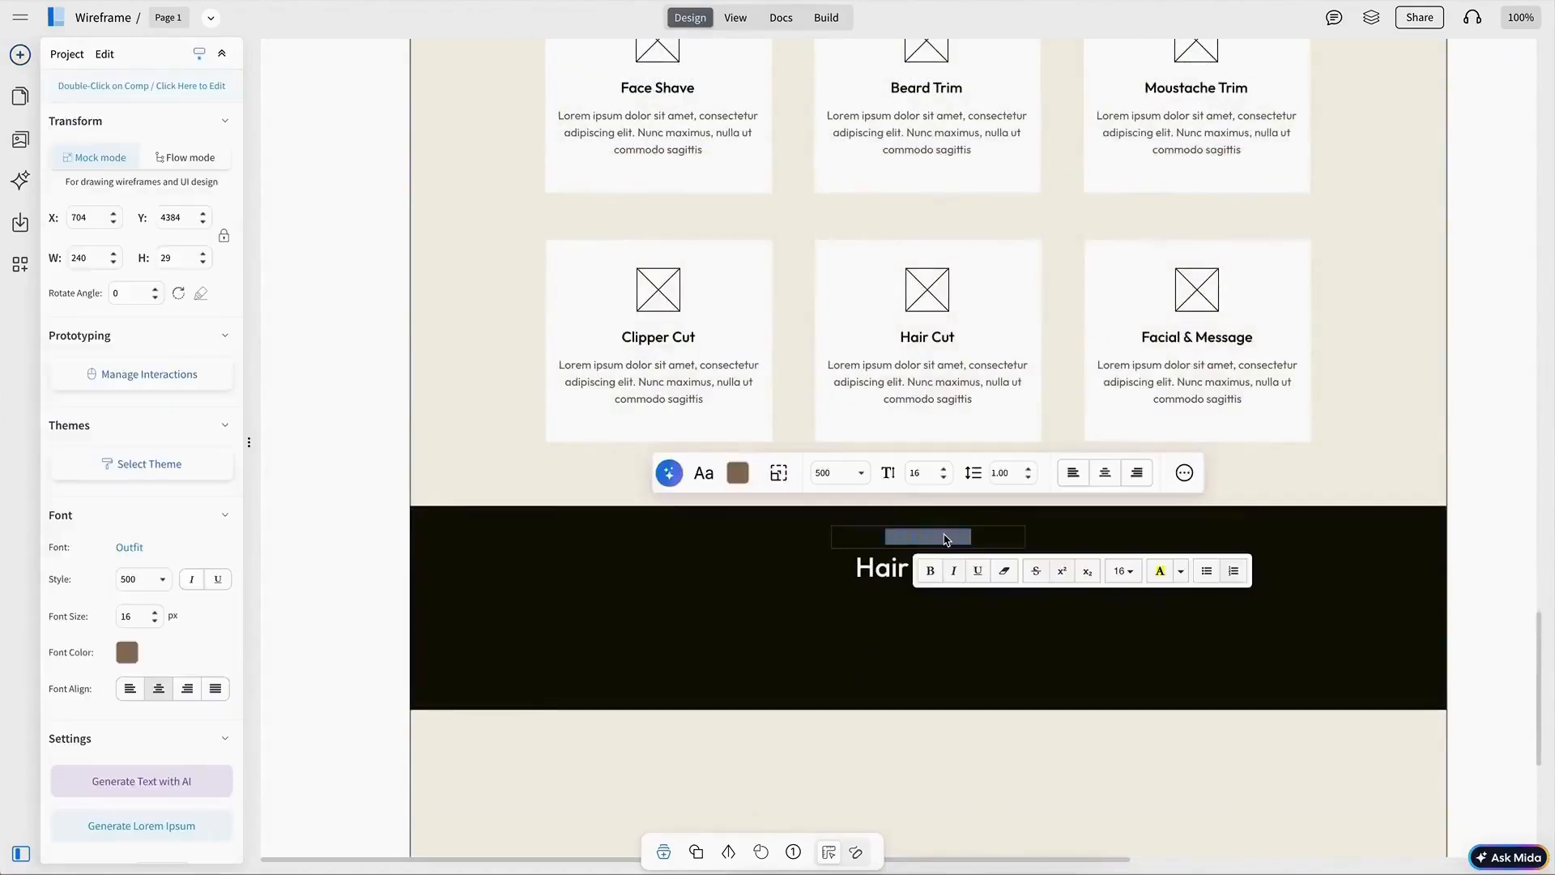
pyautogui.write('LATEST NEWS')
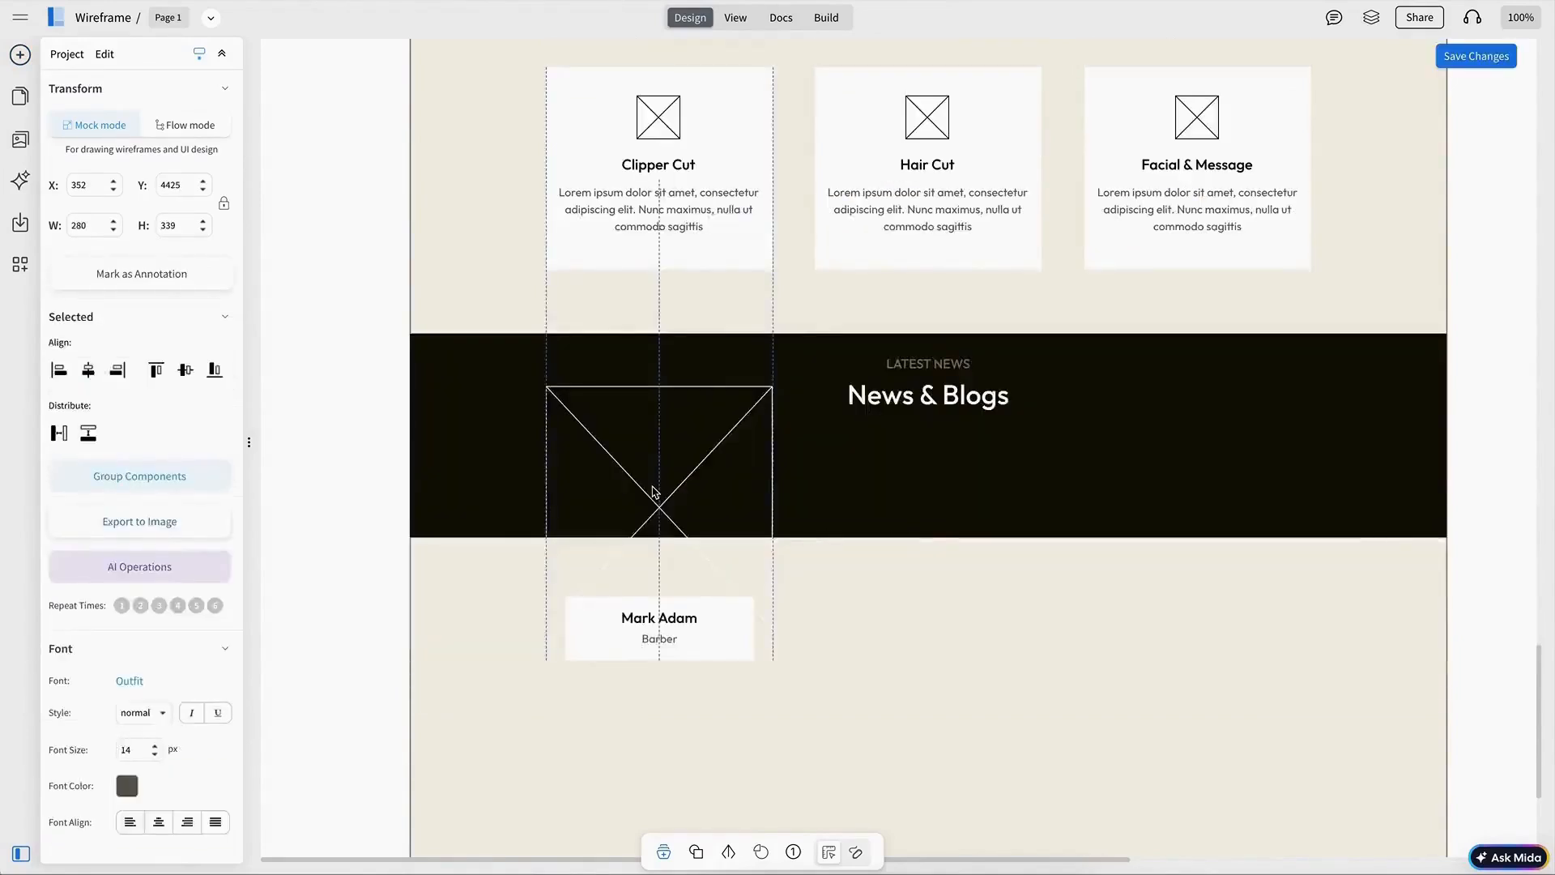
pyautogui.moveTo(656, 492); pyautogui.dragTo(657, 544)
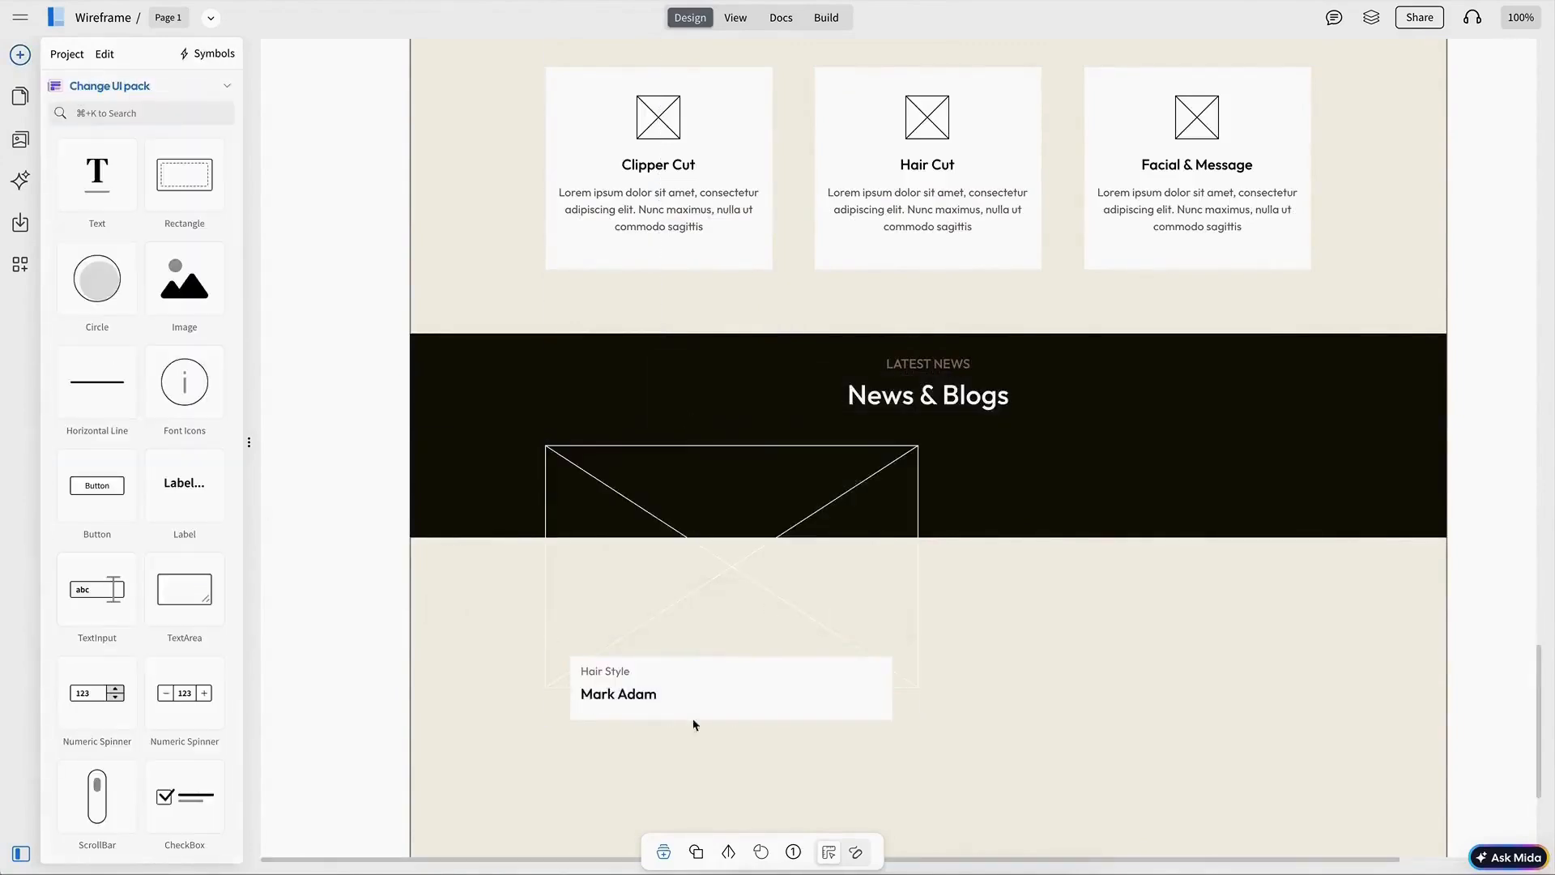
# Step: Widen the blog caption box and retitle it BEARD, How to choose the best beard style for you face shape
pyautogui.scroll(-2, 867, 615)
pyautogui.click(640, 526)
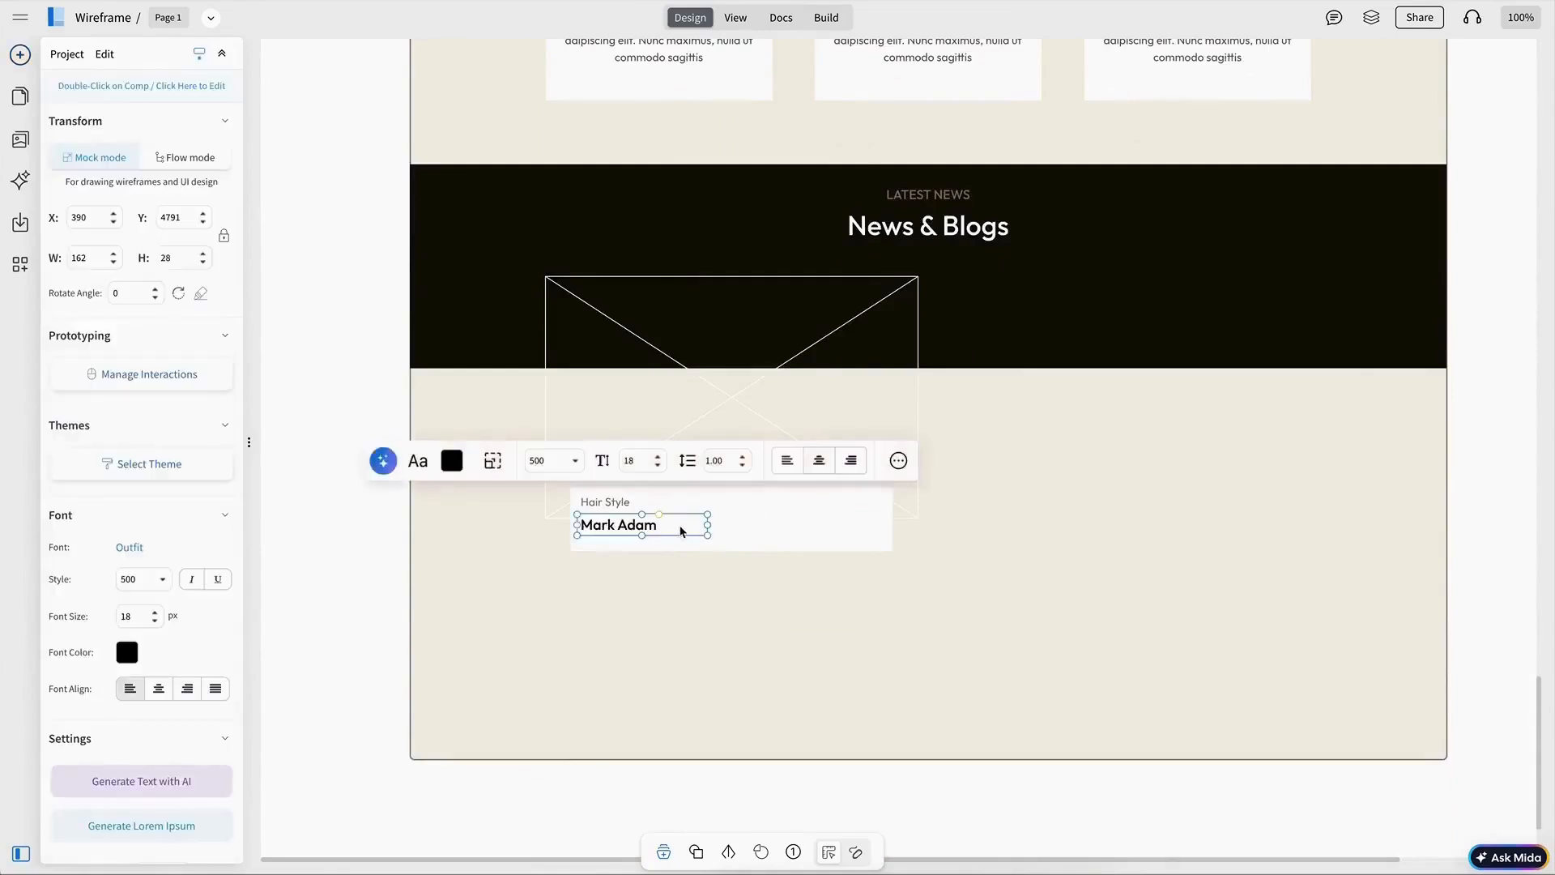
pyautogui.moveTo(711, 525); pyautogui.dragTo(885, 527)
pyautogui.click(780, 545)
pyautogui.moveTo(732, 551); pyautogui.dragTo(732, 555)
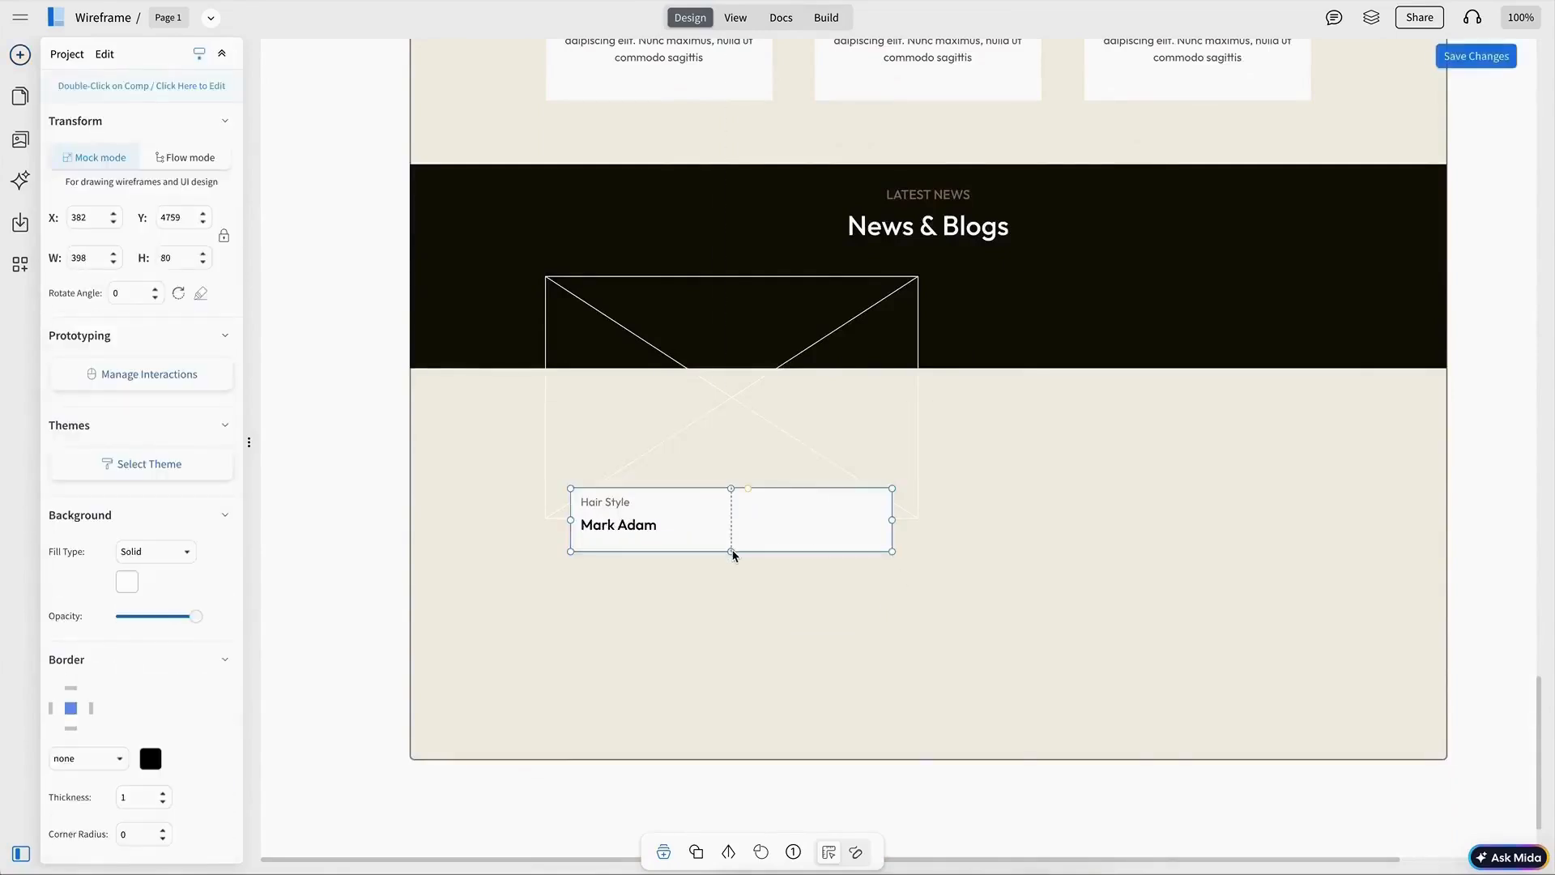
pyautogui.write('How to choos')
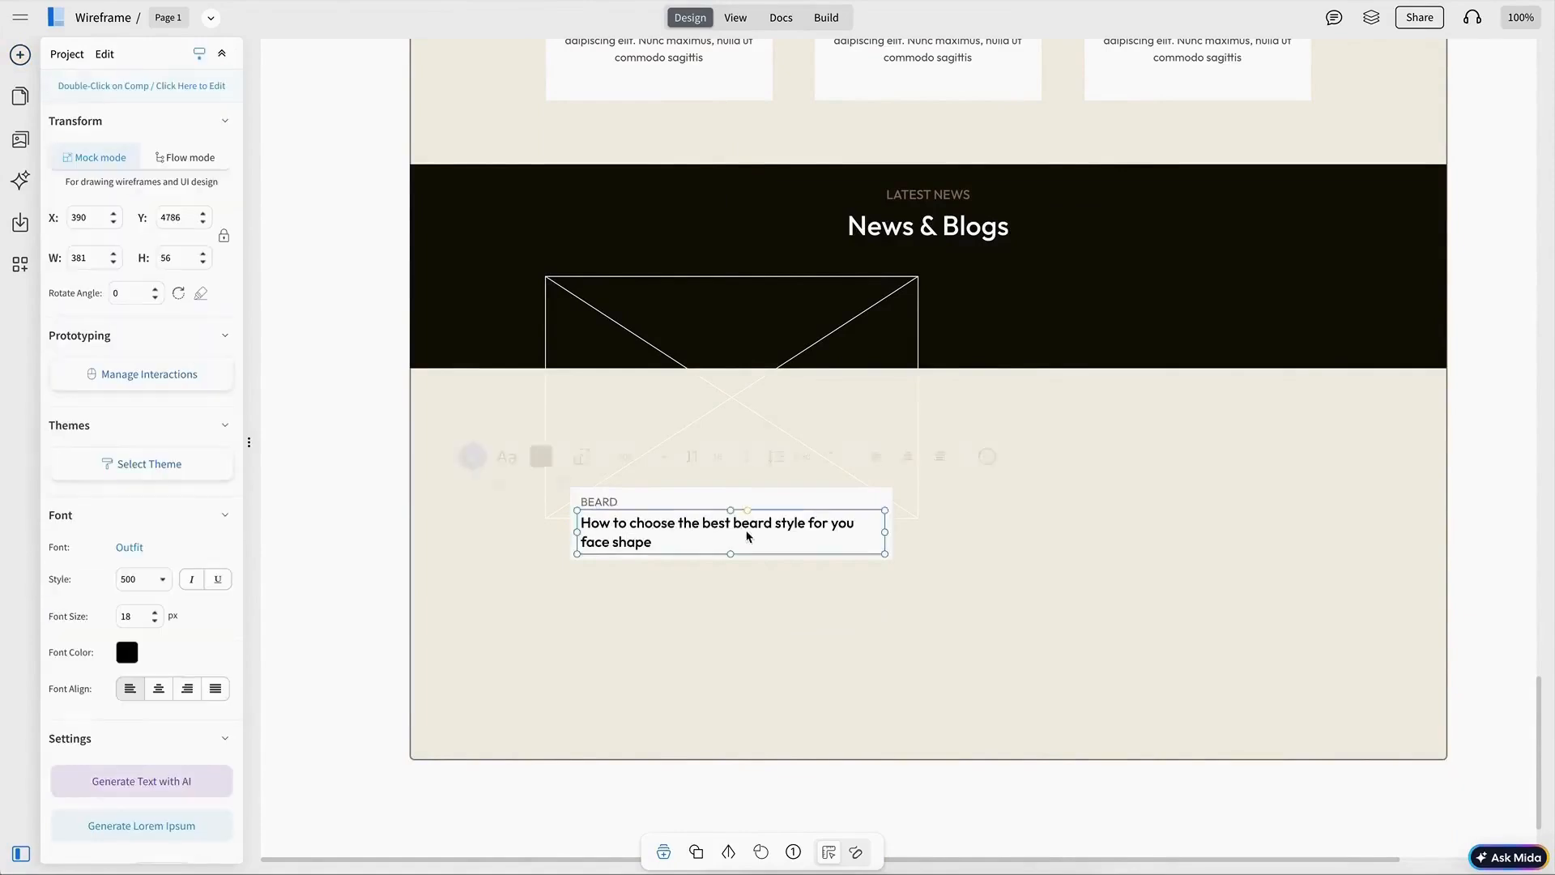
# Step: Centre the caption box horizontally on the blog image and group them into one card
pyautogui.click(737, 503)
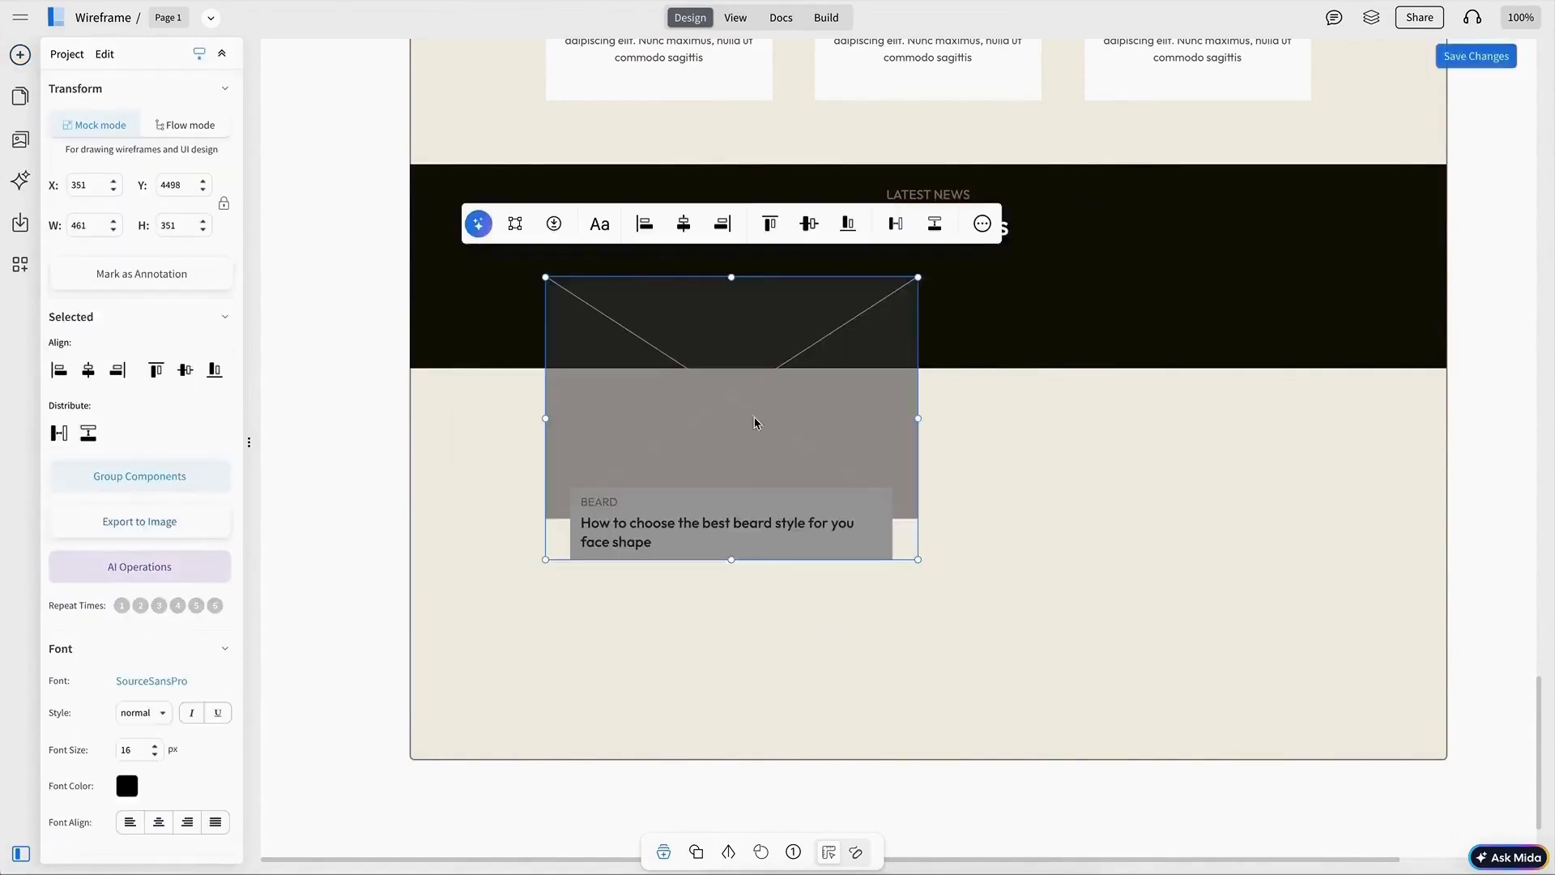
pyautogui.click(683, 224)
pyautogui.click(733, 369)
pyautogui.moveTo(757, 511); pyautogui.dragTo(757, 507)
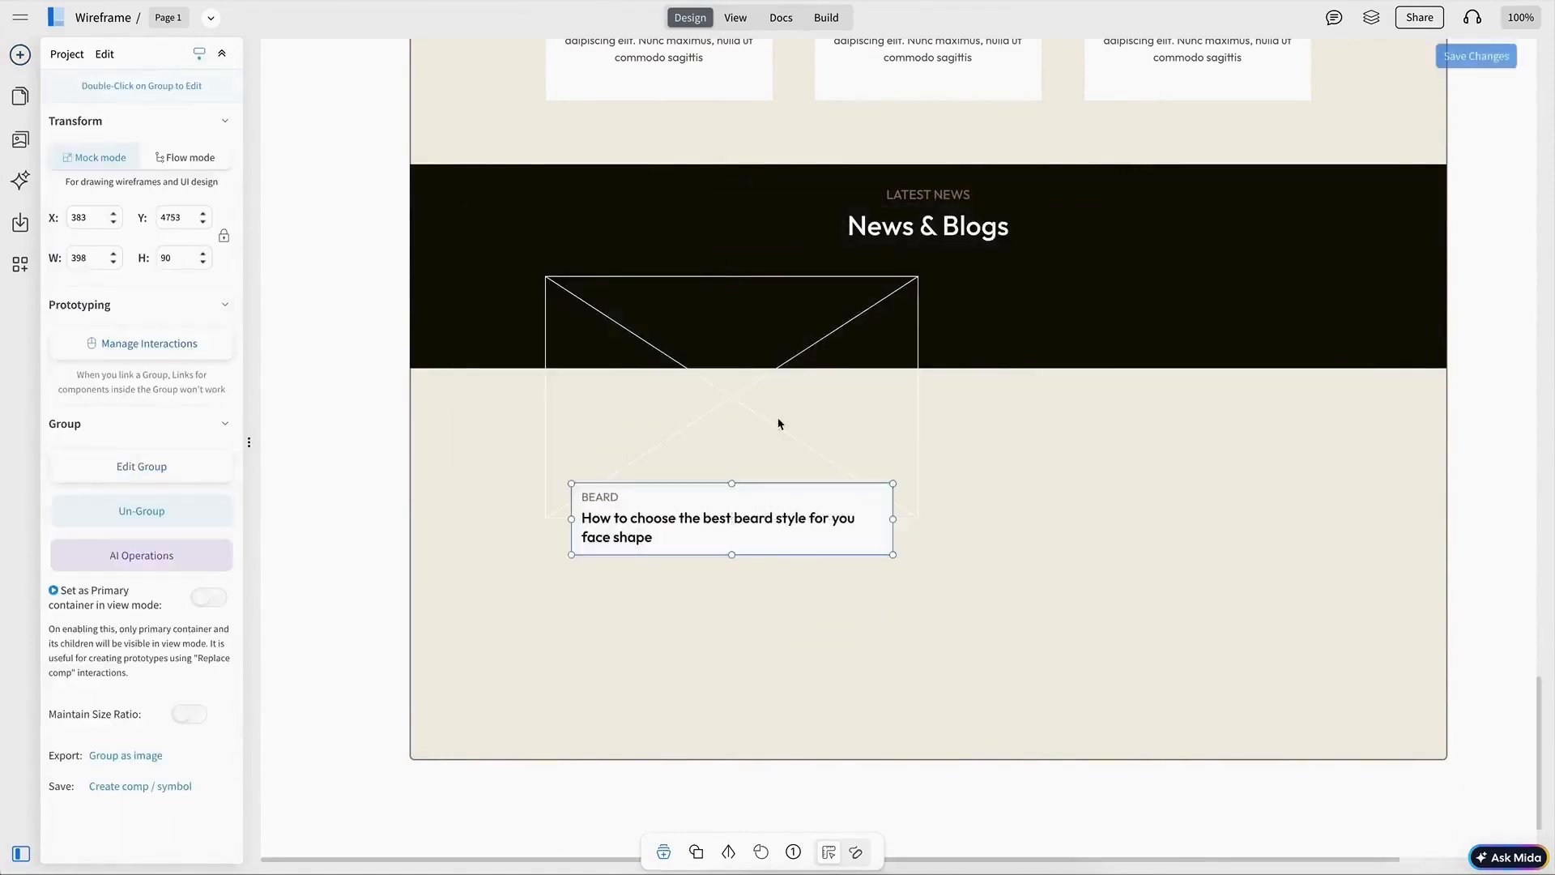
pyautogui.keyDown('shift'); pyautogui.click(778, 420); pyautogui.keyUp('shift')
pyautogui.click(683, 224)
pyautogui.hotkey('ctrl', 'g')
# Step: Duplicate the blog card to the right and retitle it HAIR CARE, The ultimate guide to classic vs modern barber techniques
pyautogui.hotkey('ctrl', 'd')
pyautogui.moveTo(857, 395); pyautogui.dragTo(1240, 366)
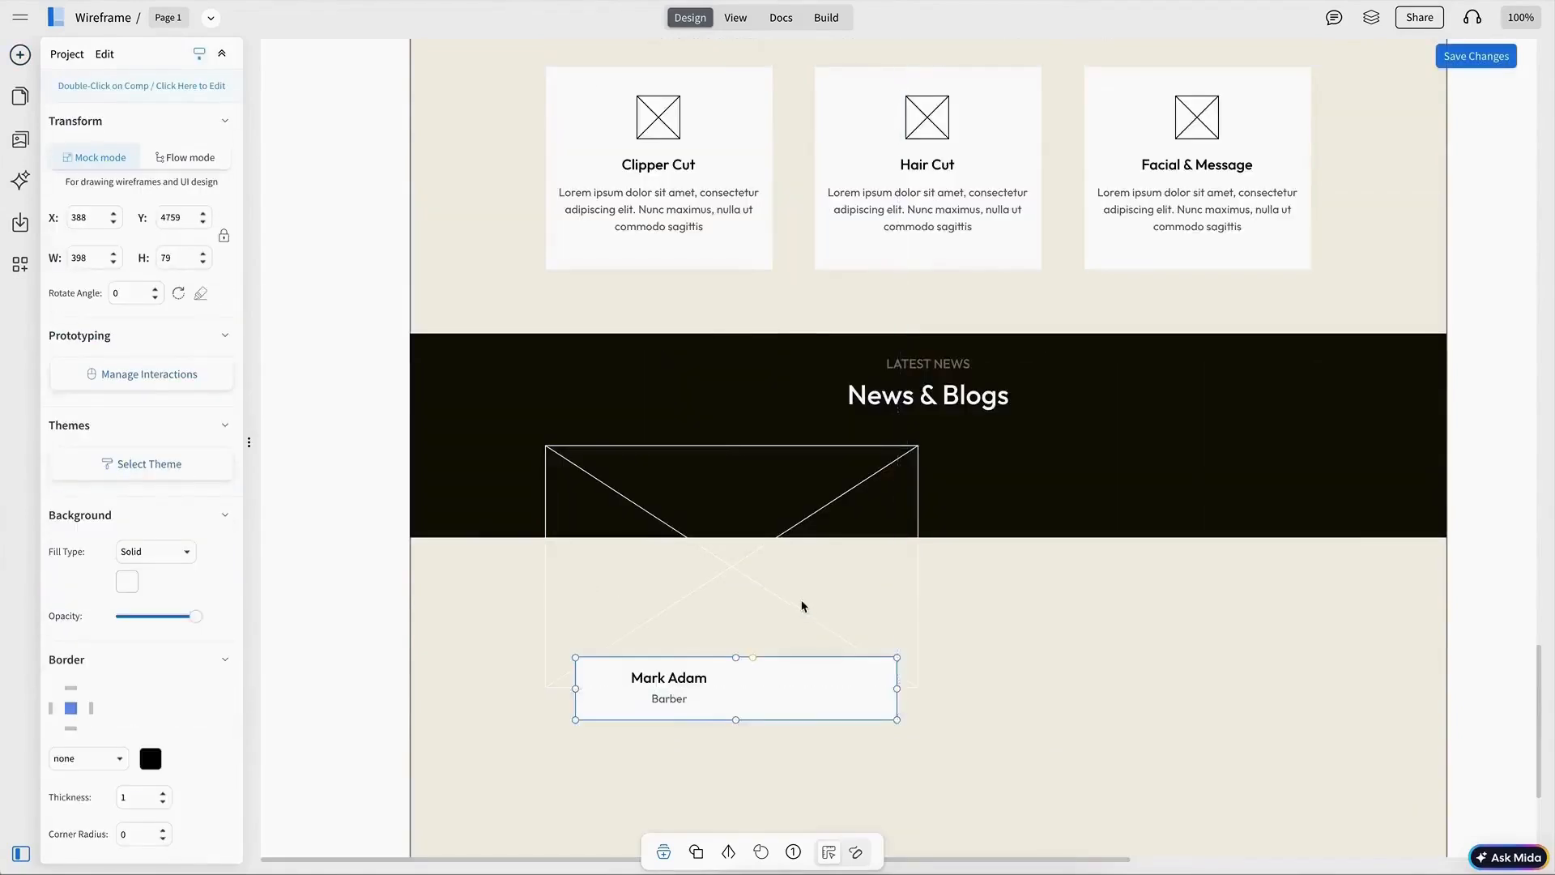
pyautogui.click(801, 607)
pyautogui.doubleClick(742, 694)
pyautogui.press('Escape')
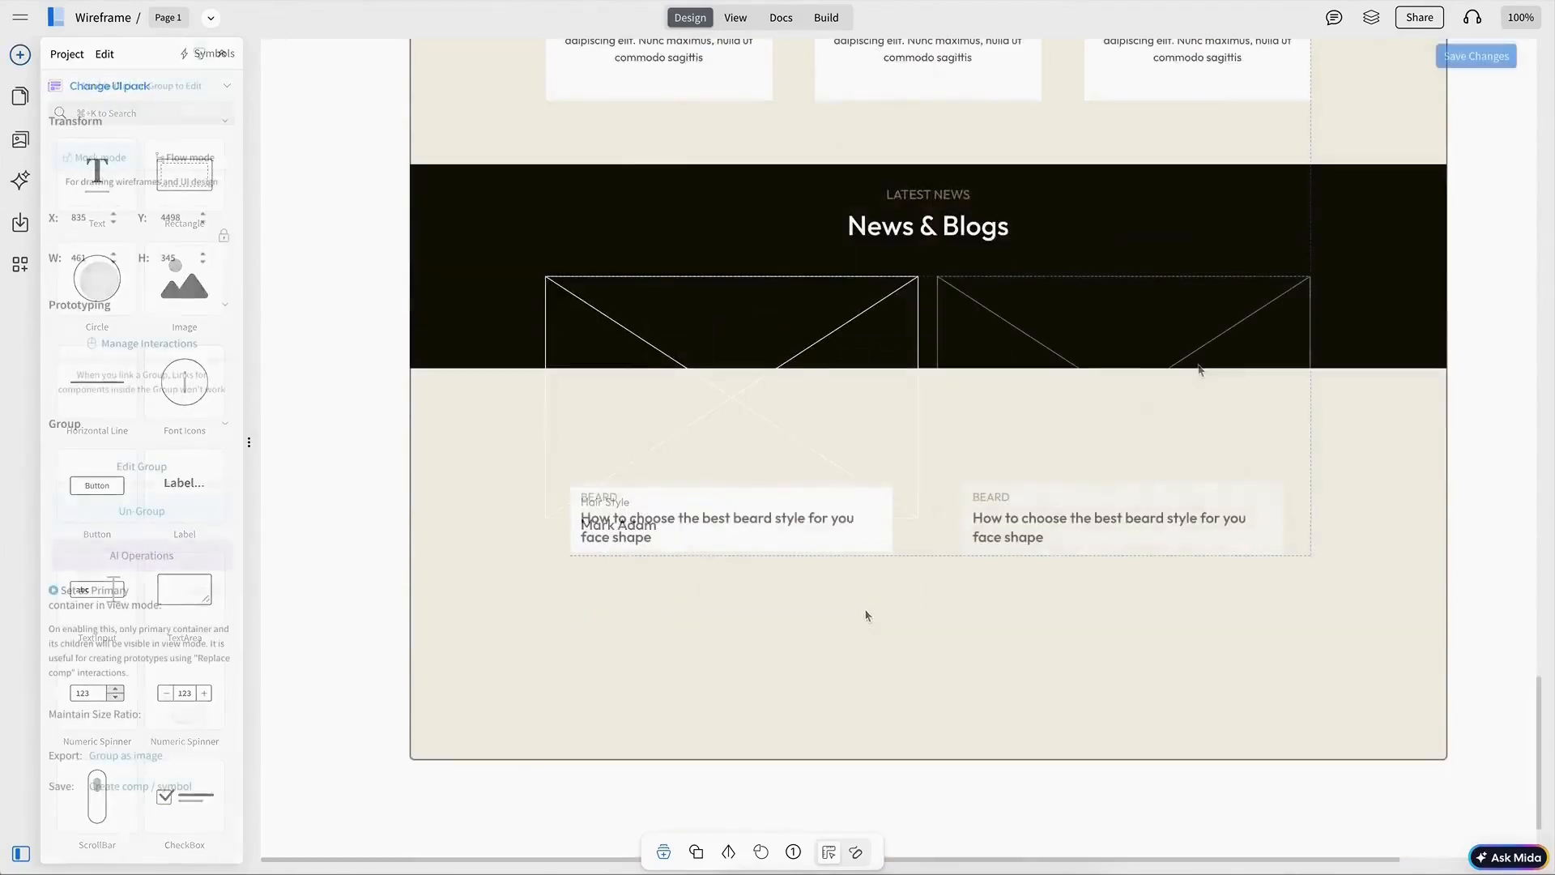
pyautogui.click(1118, 380)
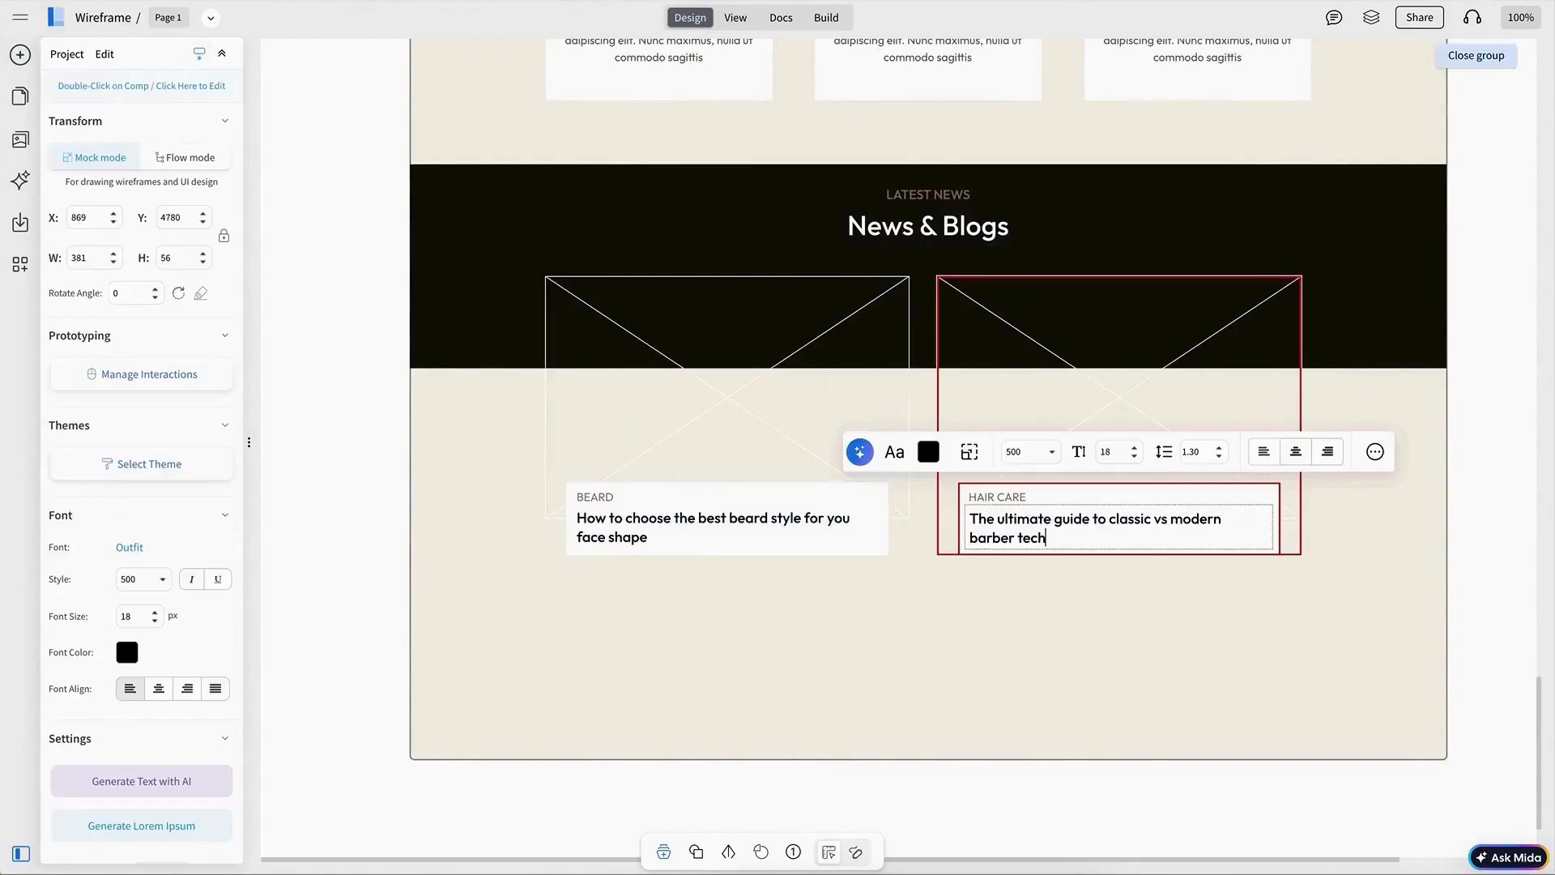
pyautogui.write('s')
pyautogui.press('Escape')
# Step: Add a SlideShow Nav dot indicator below the blog cards, shrunk to about 125 px wide and centred
pyautogui.doubleClick(1048, 533)
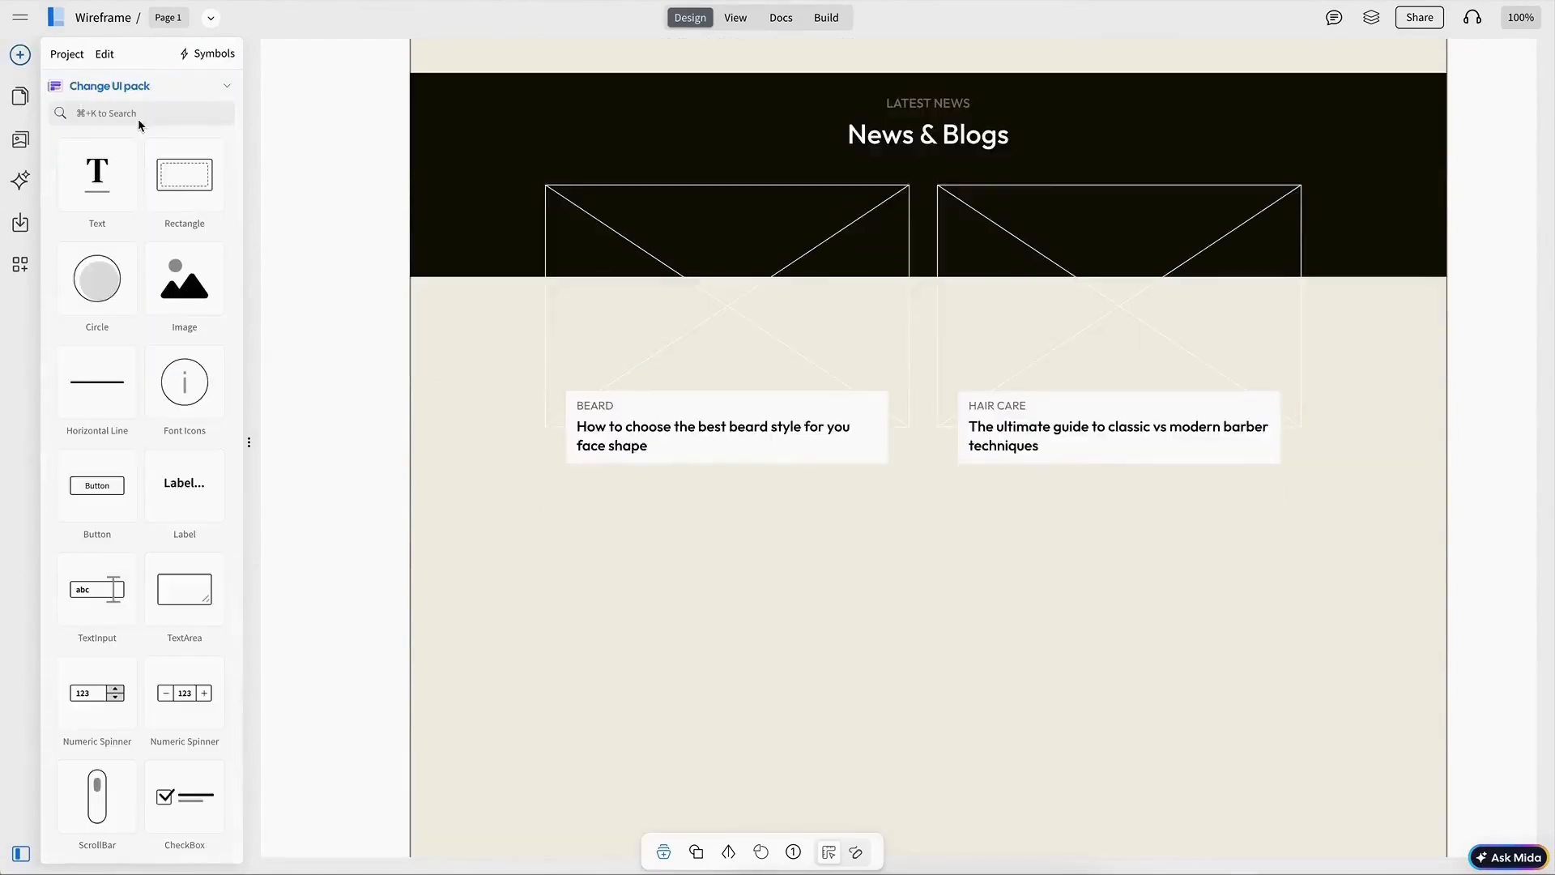
pyautogui.click(139, 121)
pyautogui.write('sli')
pyautogui.moveTo(918, 508); pyautogui.dragTo(935, 509)
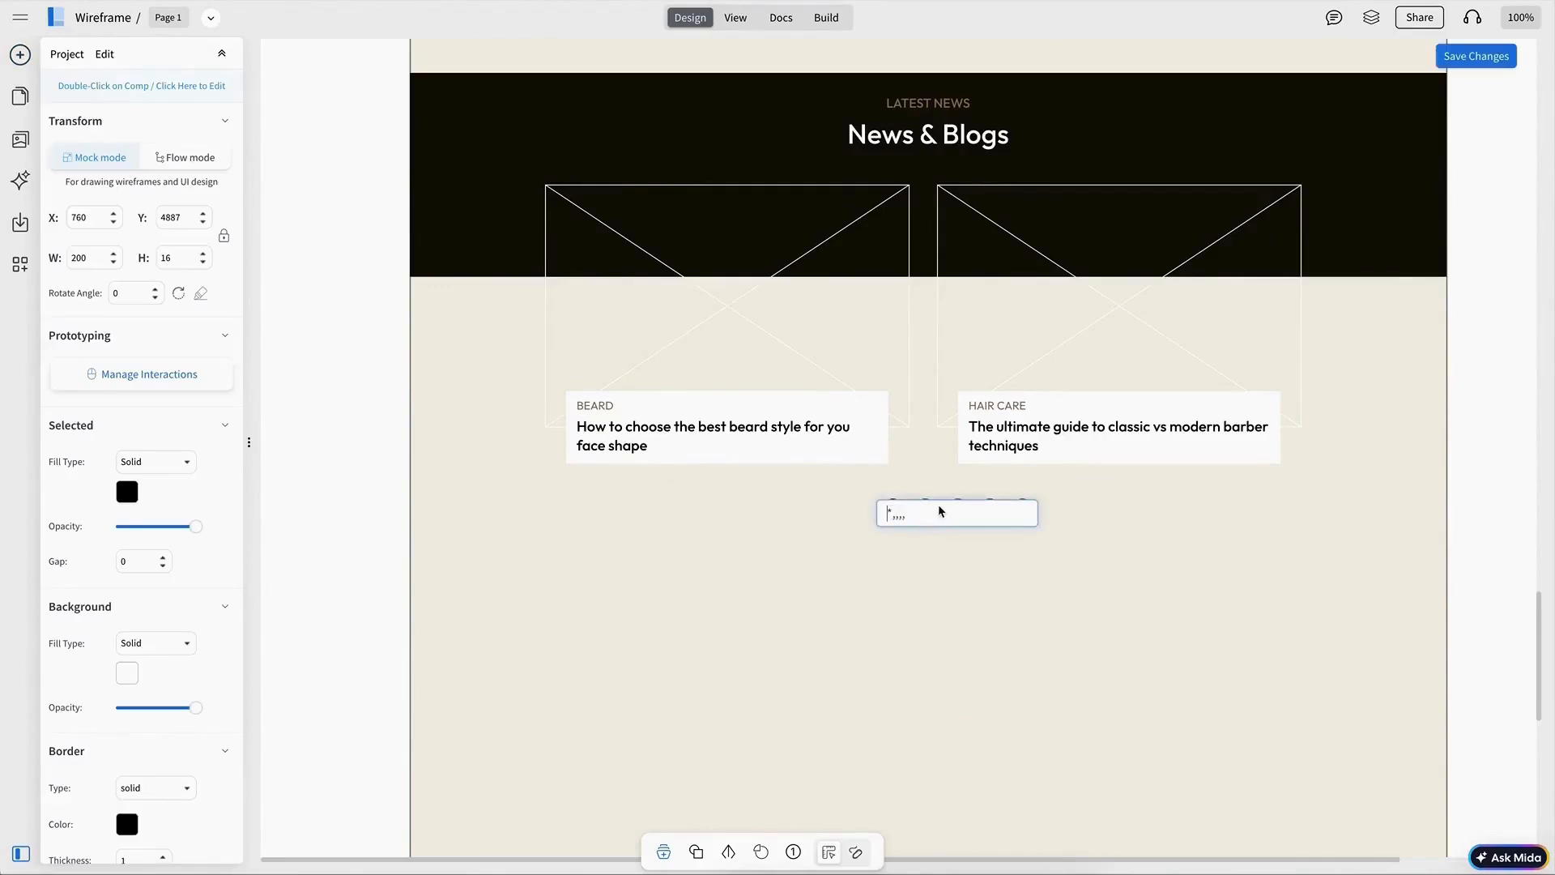
pyautogui.press('BackSpace')
pyautogui.press('BackSpace')
pyautogui.press('Escape')
pyautogui.click(957, 506)
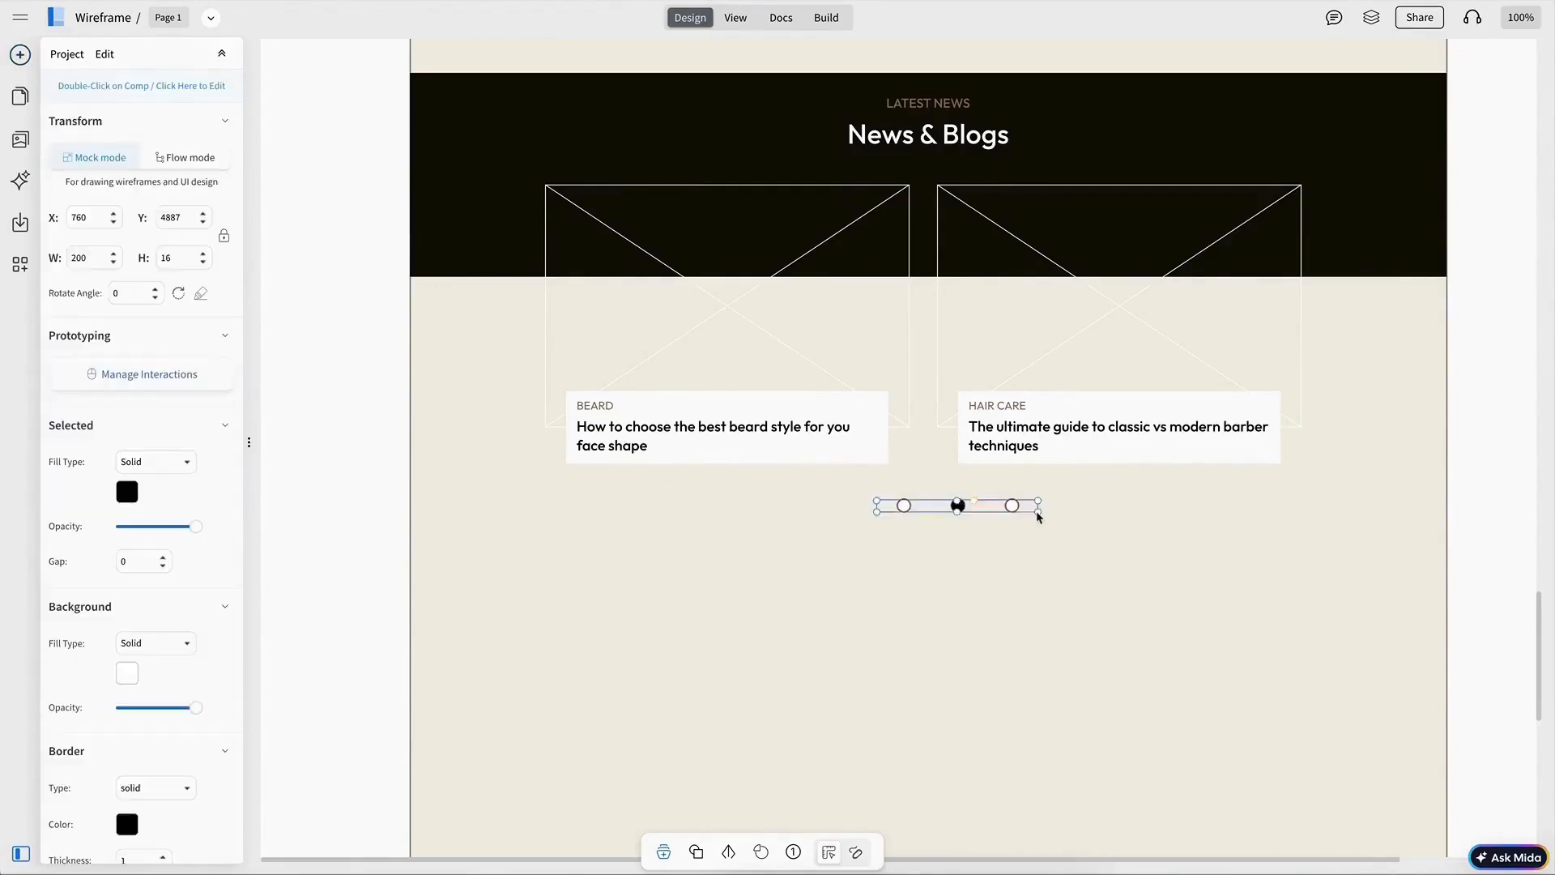
pyautogui.moveTo(1037, 512); pyautogui.dragTo(977, 510)
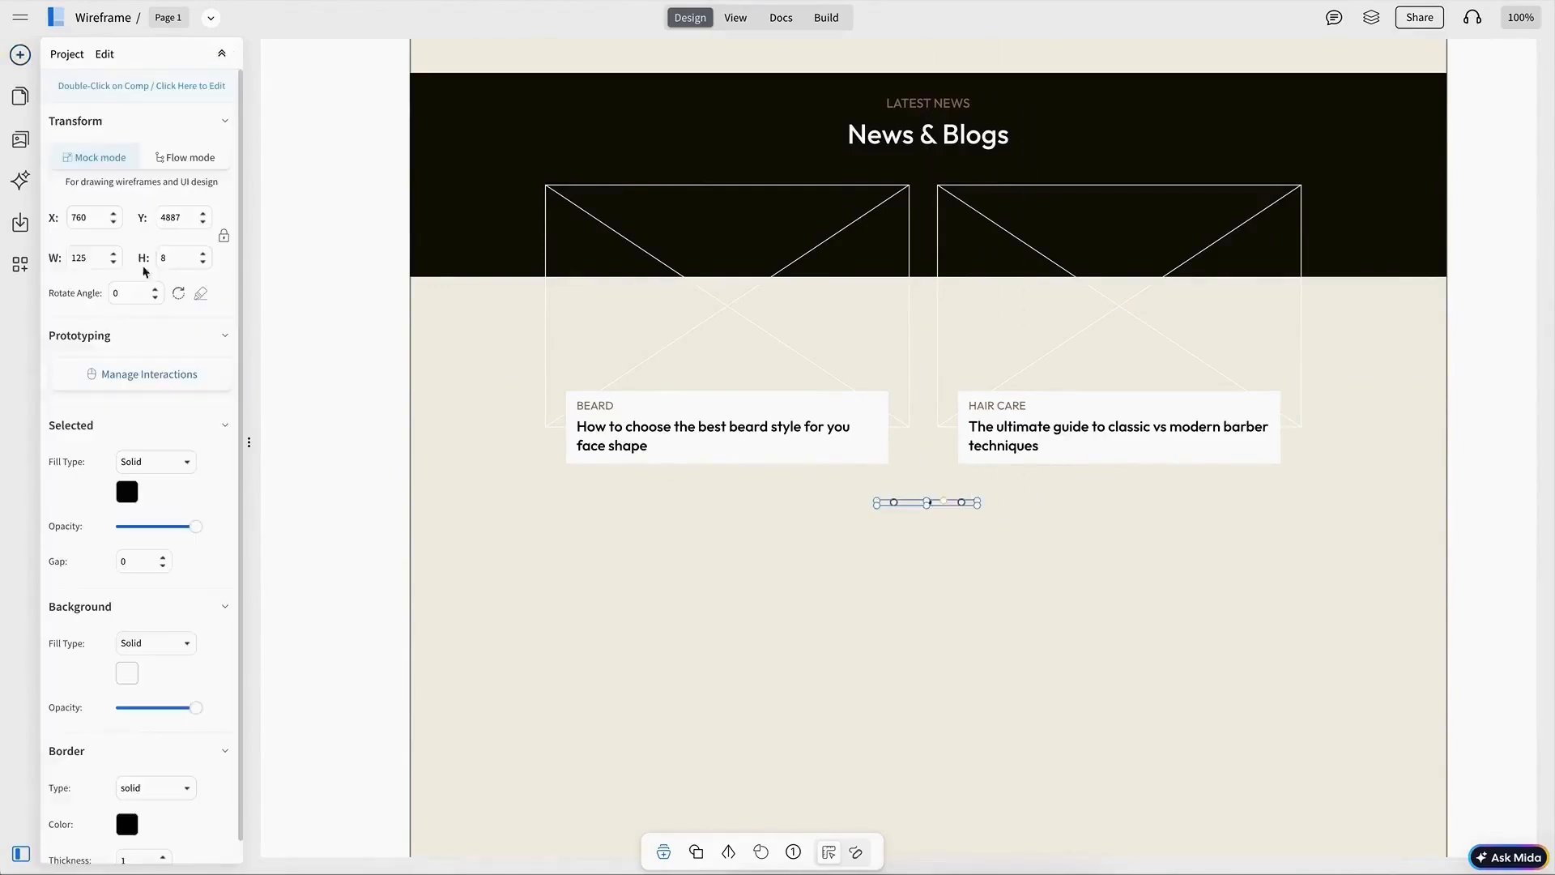
pyautogui.click(1076, 718)
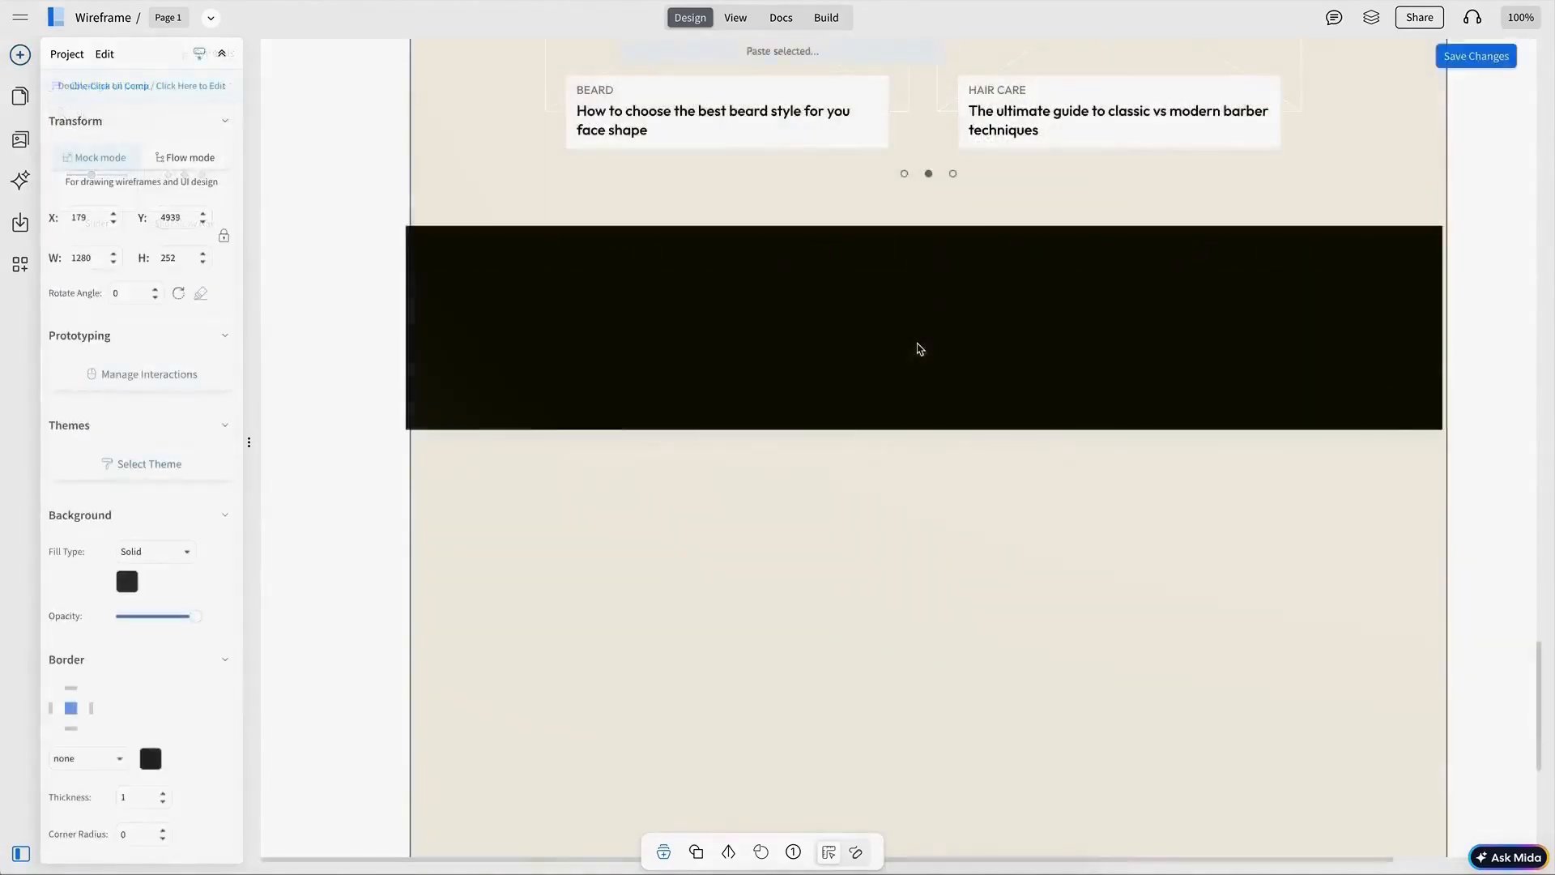
pyautogui.moveTo(920, 348); pyautogui.dragTo(923, 367)
pyautogui.moveTo(929, 451); pyautogui.dragTo(927, 545)
pyautogui.press('Escape')
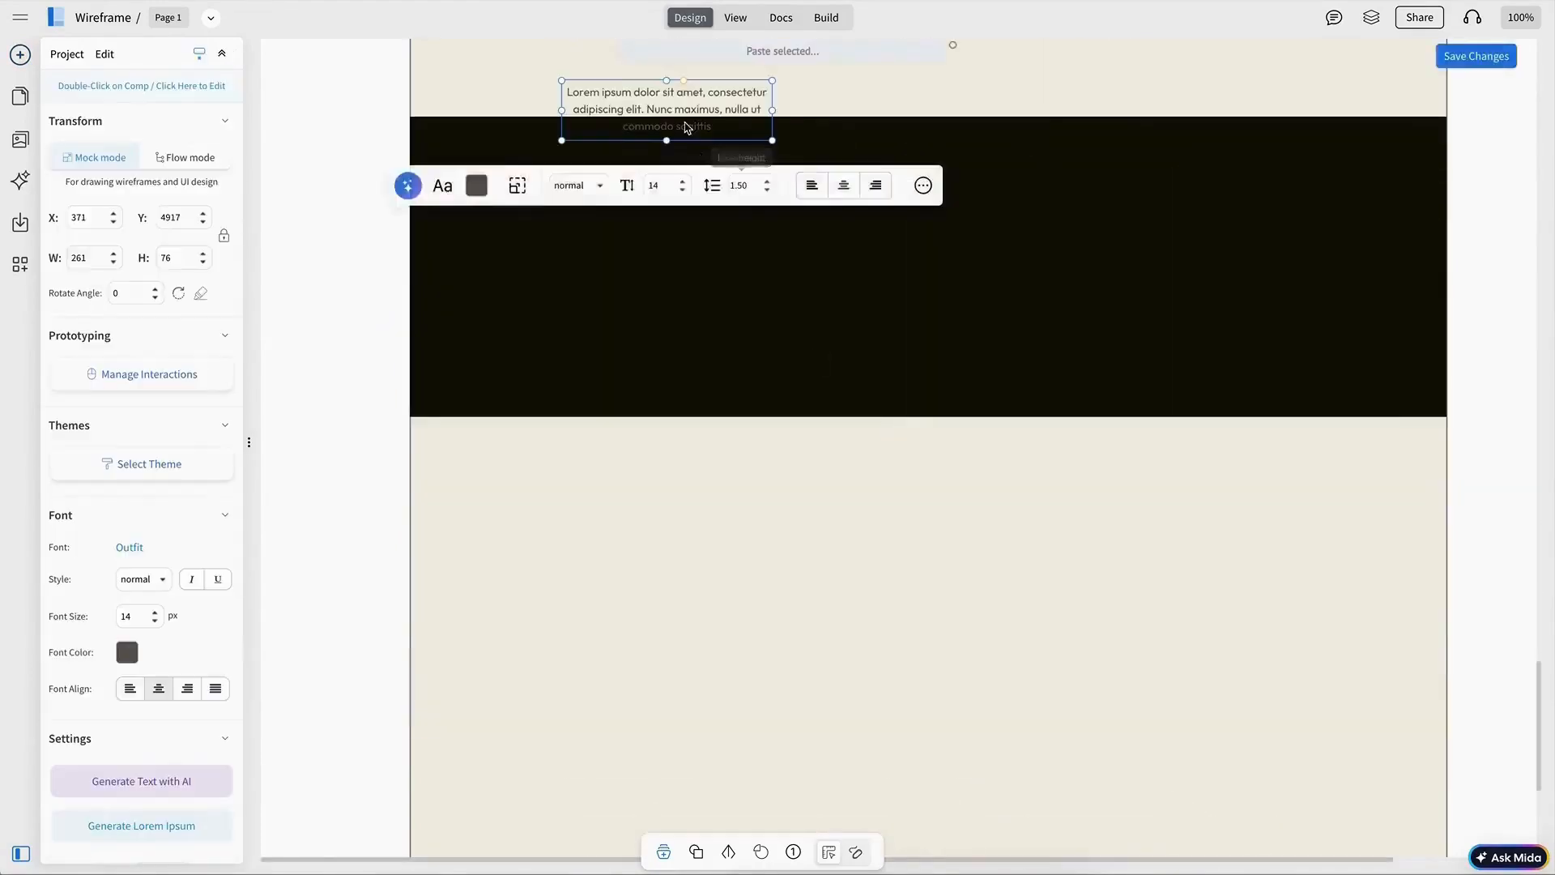
# Step: Build a dark footer with a Contact column listing the shop's street address, phone number and e-mail
pyautogui.moveTo(686, 122); pyautogui.dragTo(637, 235)
pyautogui.doubleClick(638, 235)
pyautogui.write('1334')
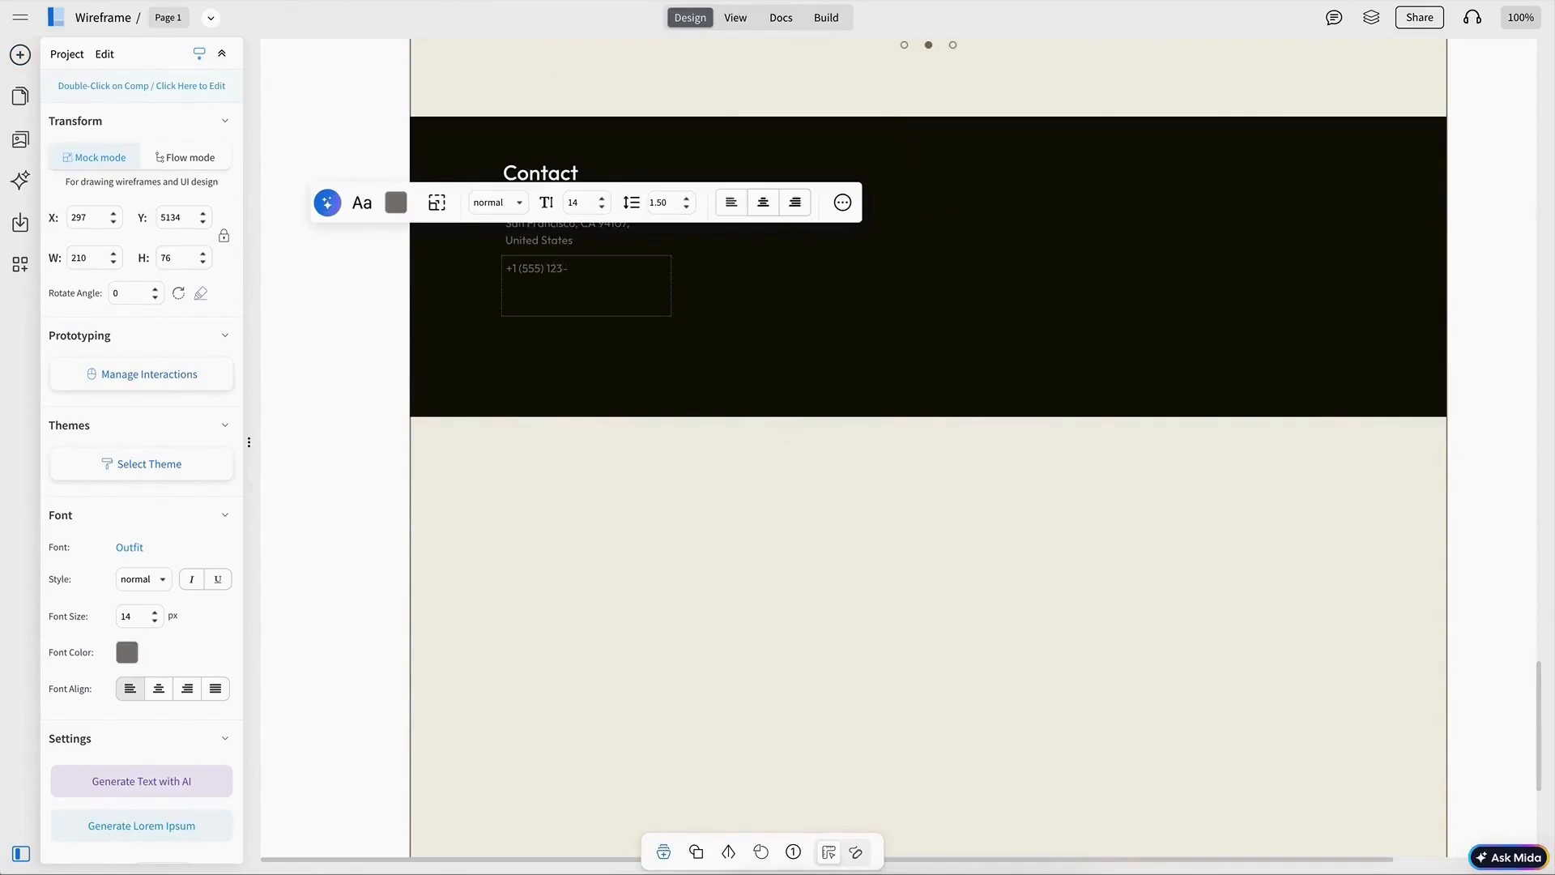
pyautogui.click(396, 203)
# Step: Copy the Contact heading into a second footer column and rename it Work Time
pyautogui.click(565, 175)
pyautogui.moveTo(566, 174); pyautogui.dragTo(802, 175)
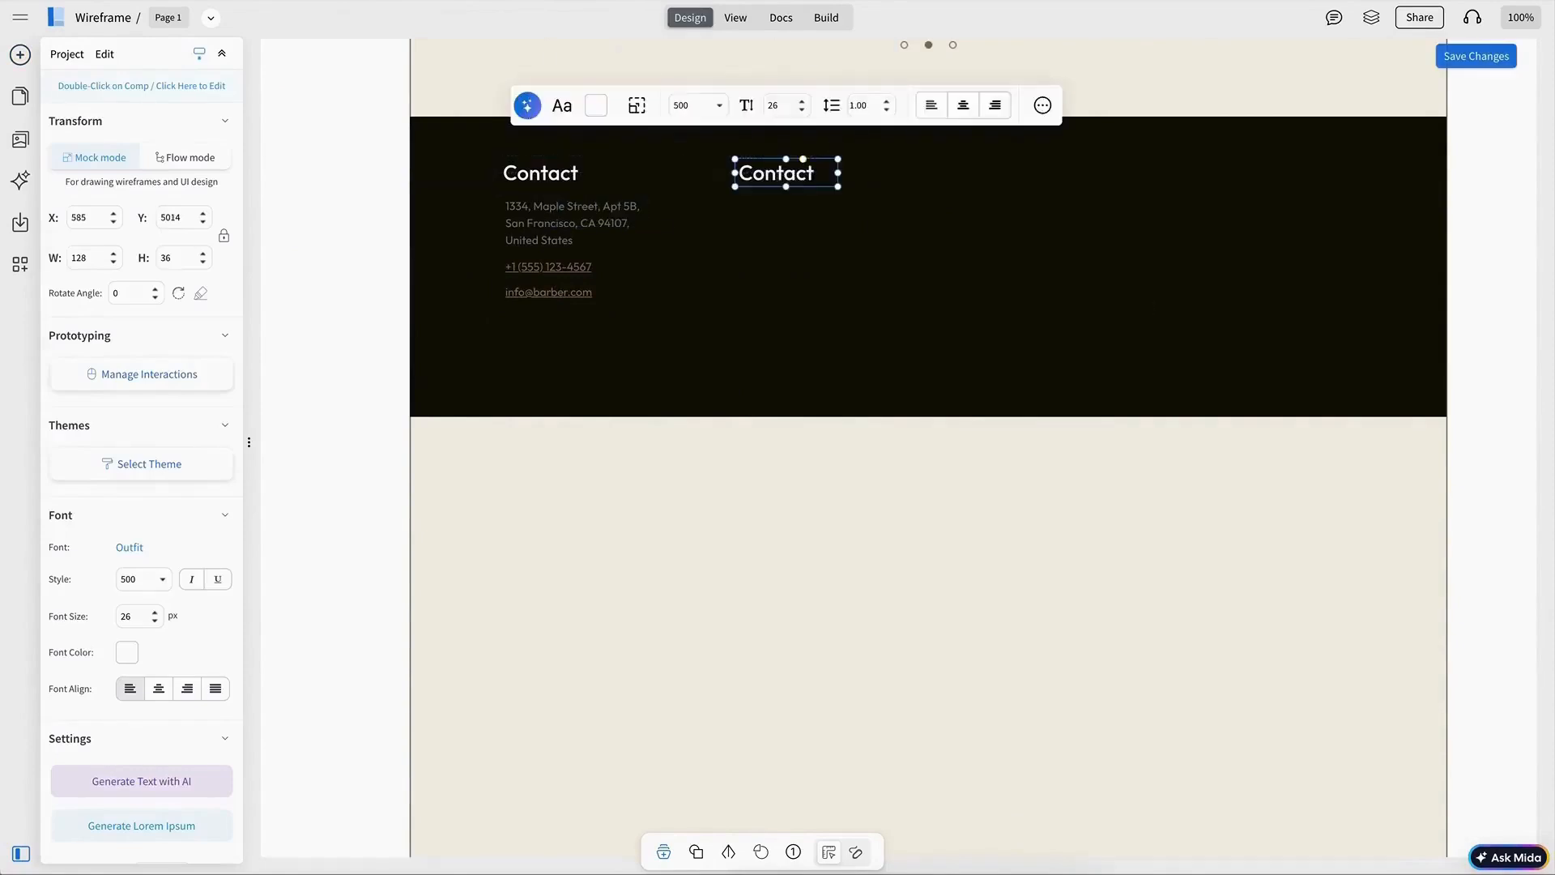
pyautogui.doubleClick(804, 179)
pyautogui.write('Work Time')
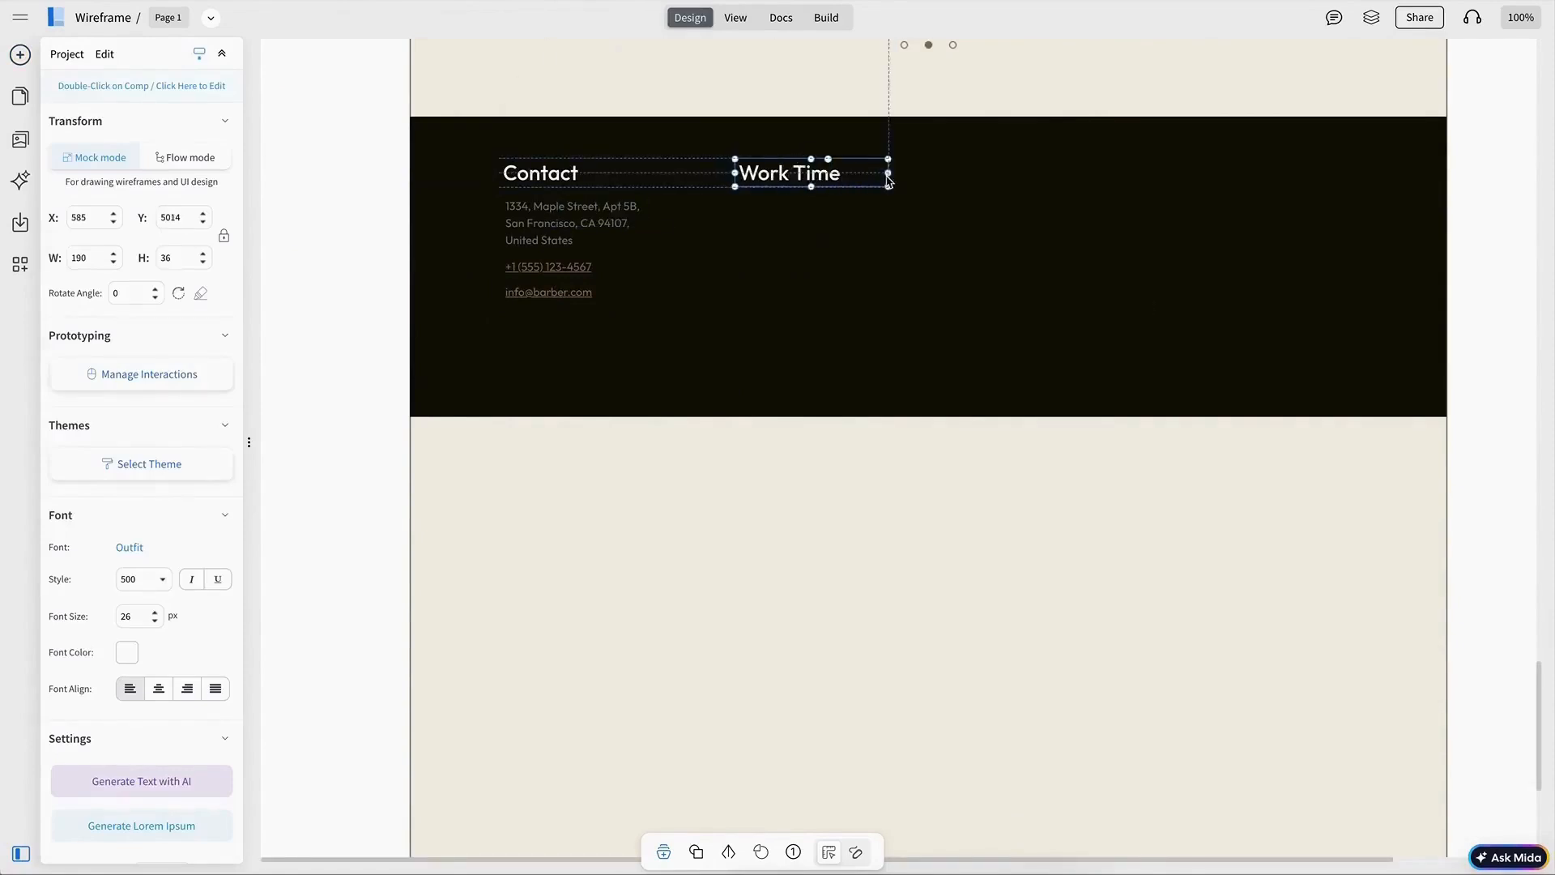
# Step: Copy a line of footer text under Work Time and change it to Monday
pyautogui.click(830, 172)
pyautogui.moveTo(617, 211); pyautogui.dragTo(775, 209)
pyautogui.doubleClick(851, 215)
pyautogui.write('Mondo')
# Step: Paste a dashed line beside Monday and set its width to 150
pyautogui.click(932, 167)
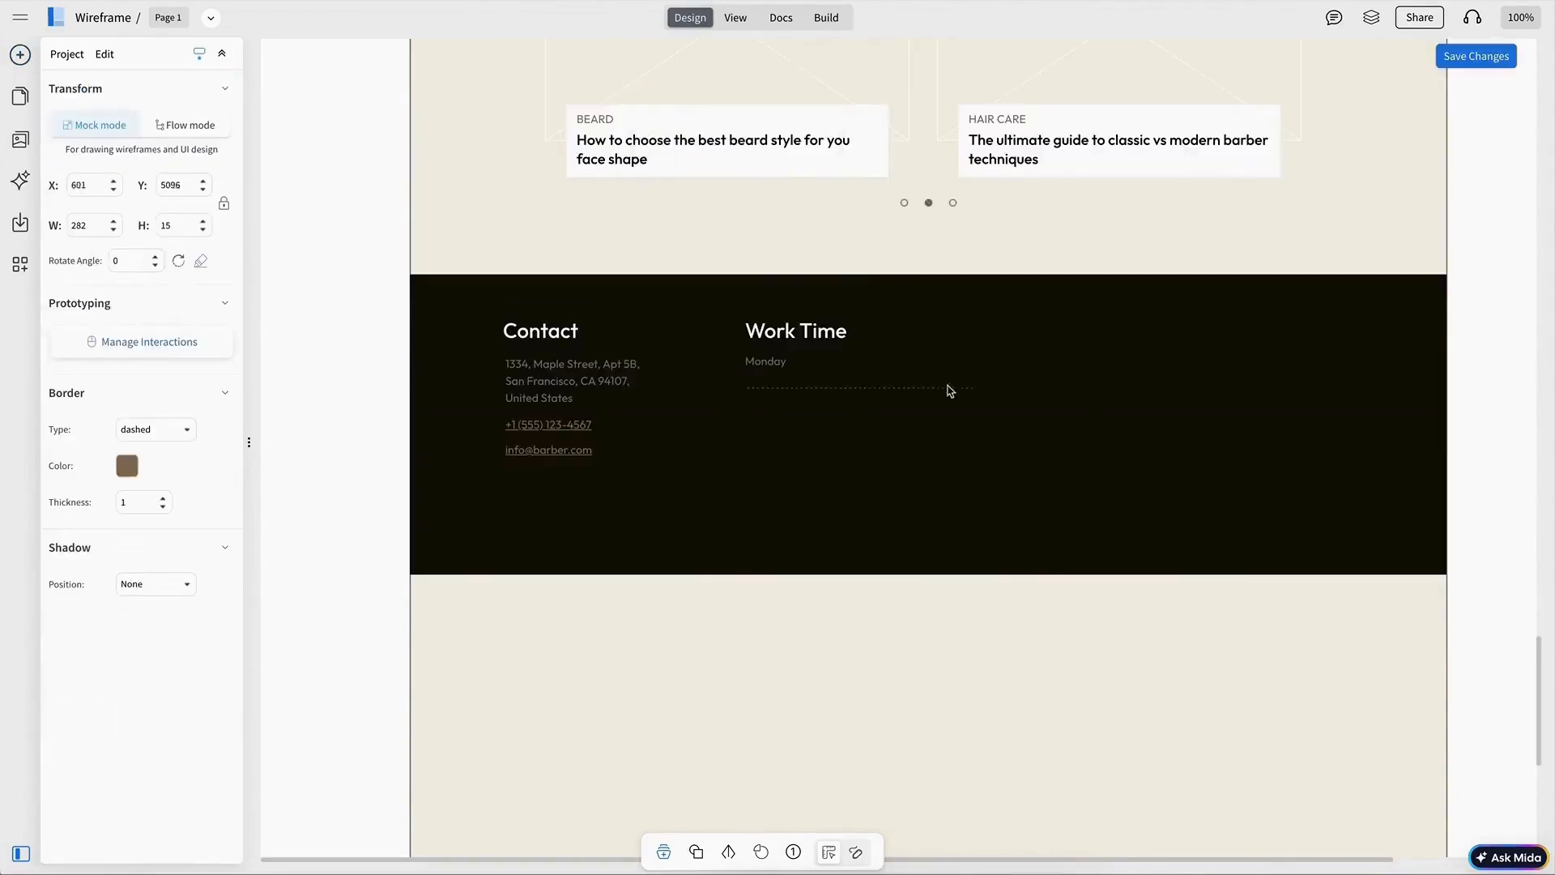
pyautogui.moveTo(947, 387); pyautogui.dragTo(1013, 363)
pyautogui.click(771, 370)
pyautogui.click(576, 300)
pyautogui.click(960, 365)
pyautogui.click(855, 306)
pyautogui.press('super+v')
pyautogui.click(1119, 507)
pyautogui.click(940, 453)
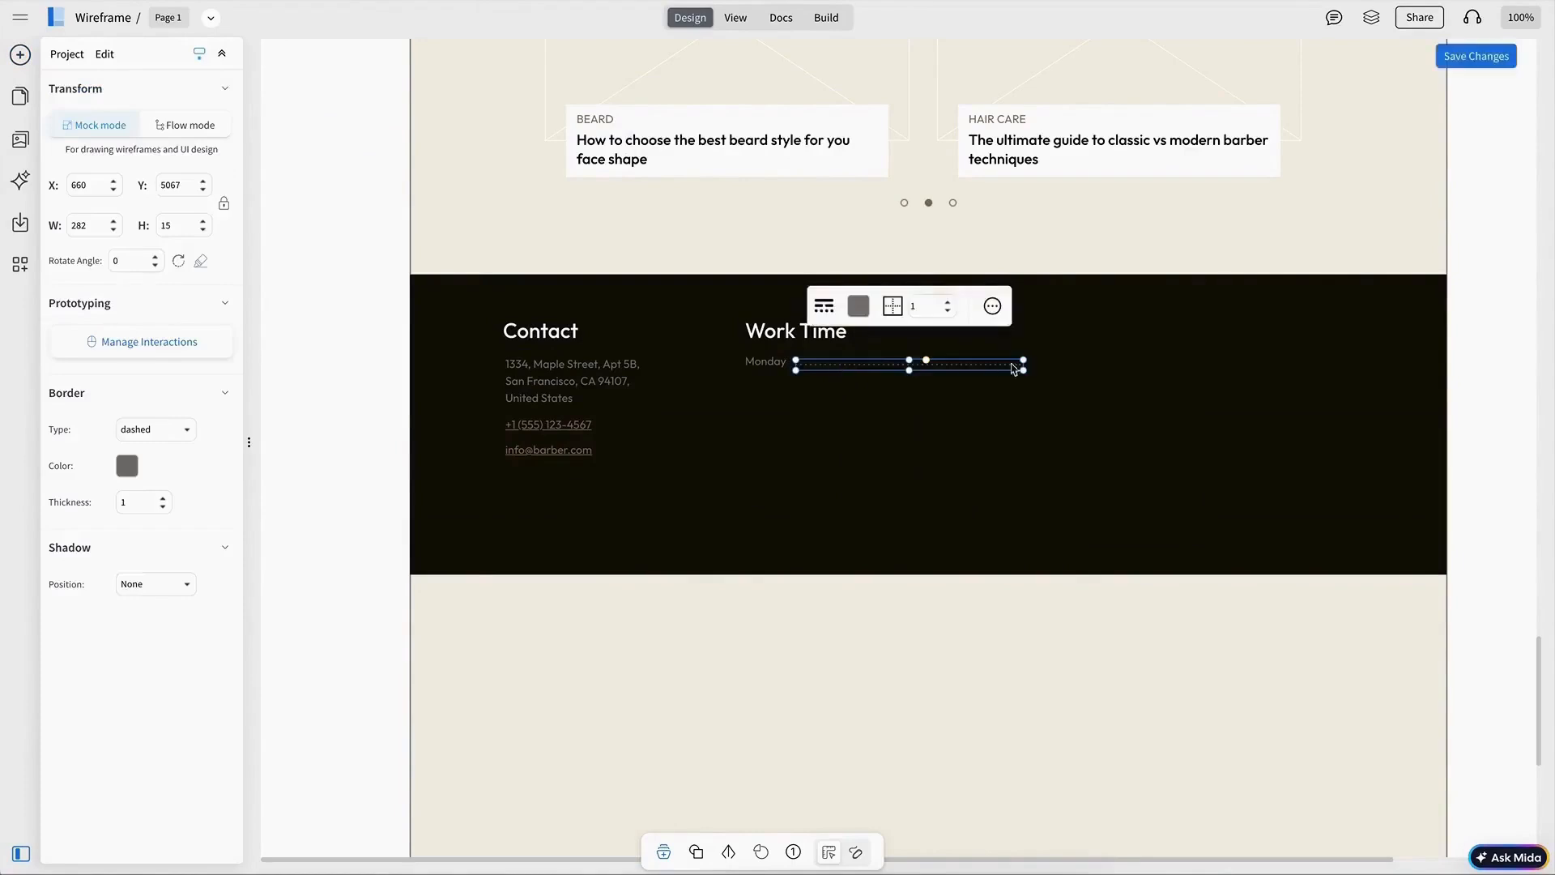
pyautogui.doubleClick(97, 226)
pyautogui.write('150')
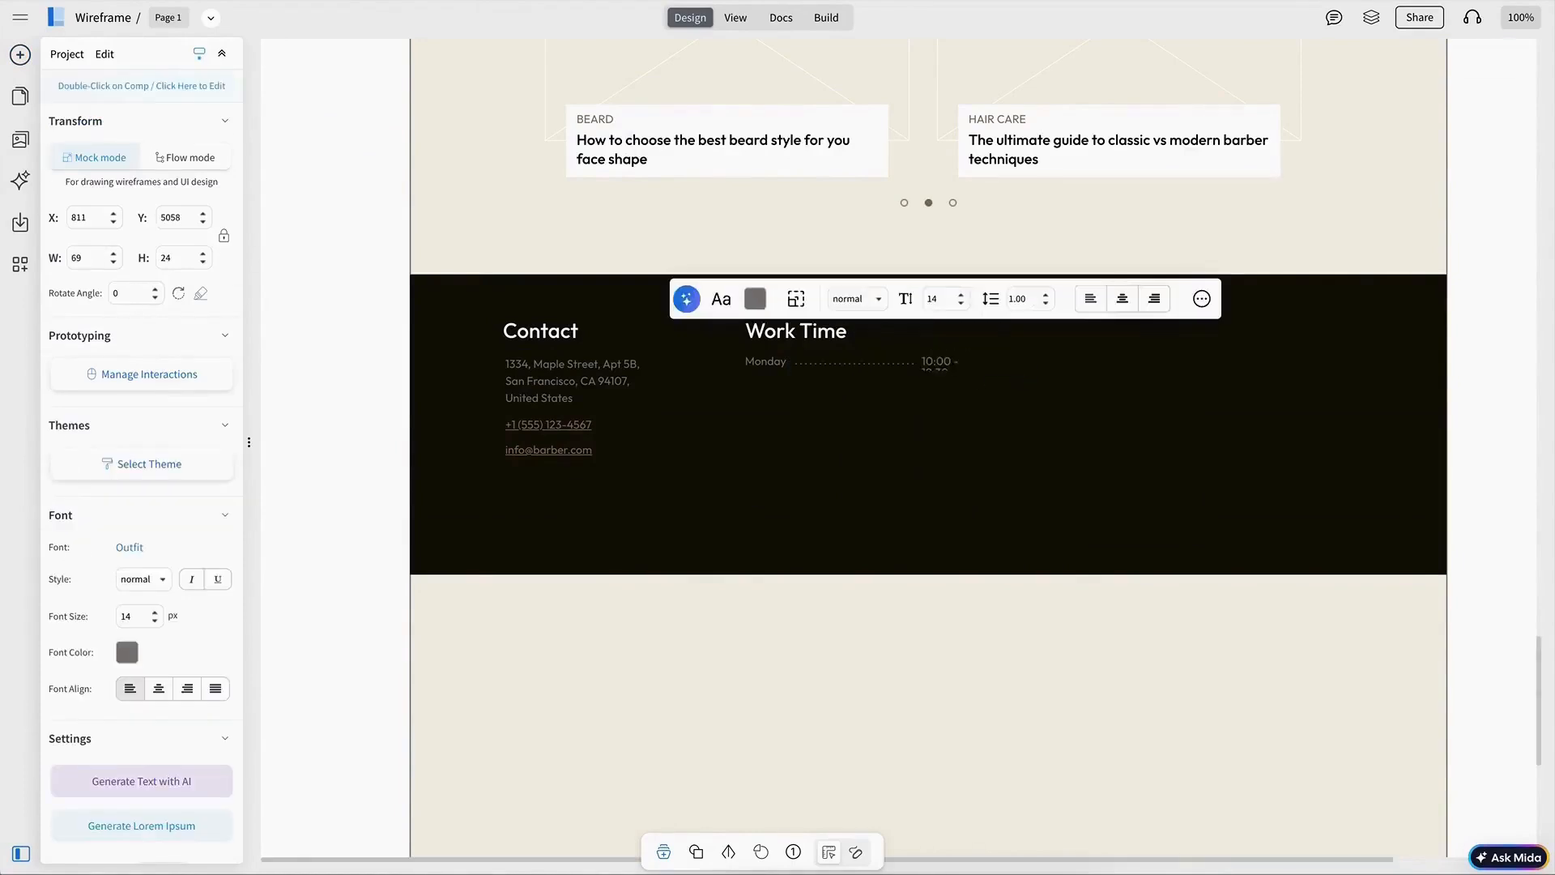
# Step: Position the 10:00 - 19:30 hours after the dashed line and group the Monday row
pyautogui.moveTo(975, 361); pyautogui.dragTo(1004, 361)
pyautogui.keyDown('shift'); pyautogui.click(859, 364); pyautogui.keyUp('shift')
pyautogui.keyDown('shift'); pyautogui.click(770, 363); pyautogui.keyUp('shift')
pyautogui.press('super+g')
# Step: Duplicate the Monday row down the column for each weekday, renaming the last row Sunday
pyautogui.press('super+d')
pyautogui.moveTo(804, 398); pyautogui.dragTo(775, 387)
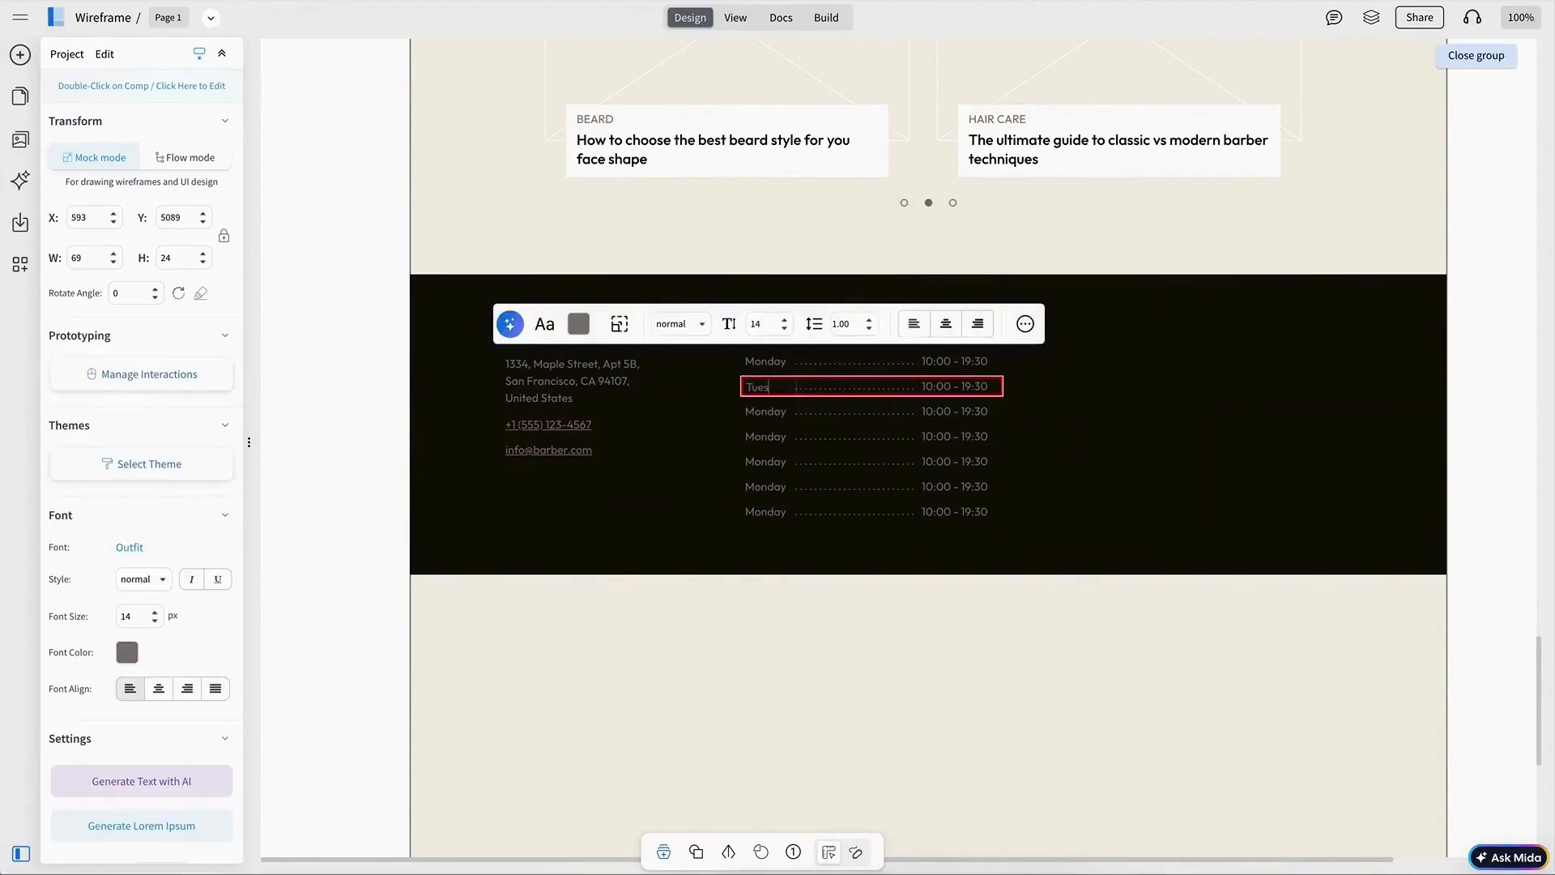
pyautogui.doubleClick(771, 513)
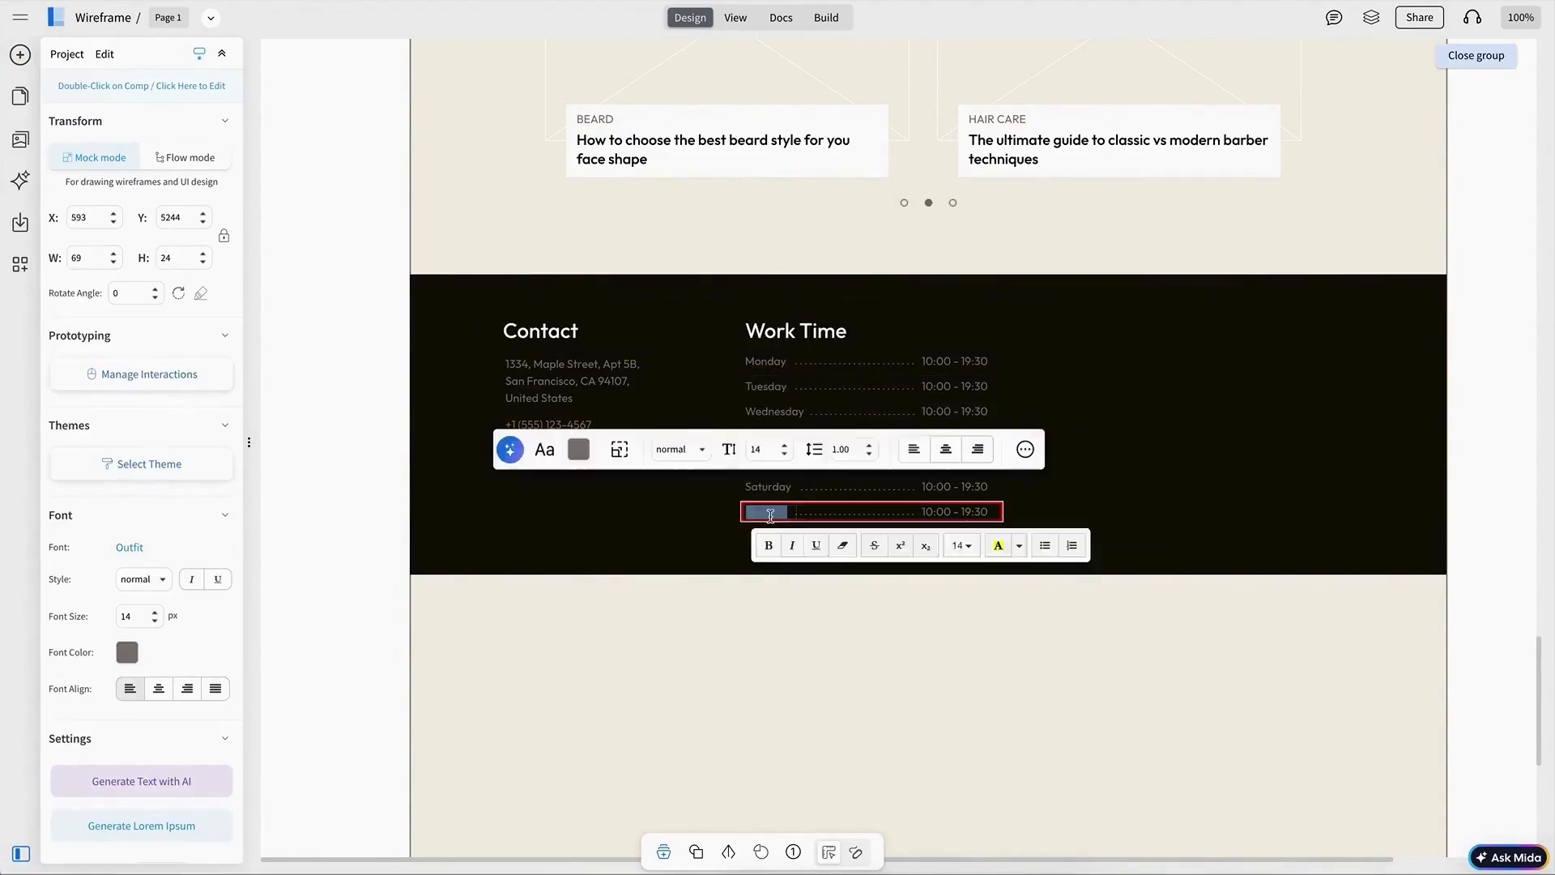
pyautogui.write('Sunday')
pyautogui.press('Escape')
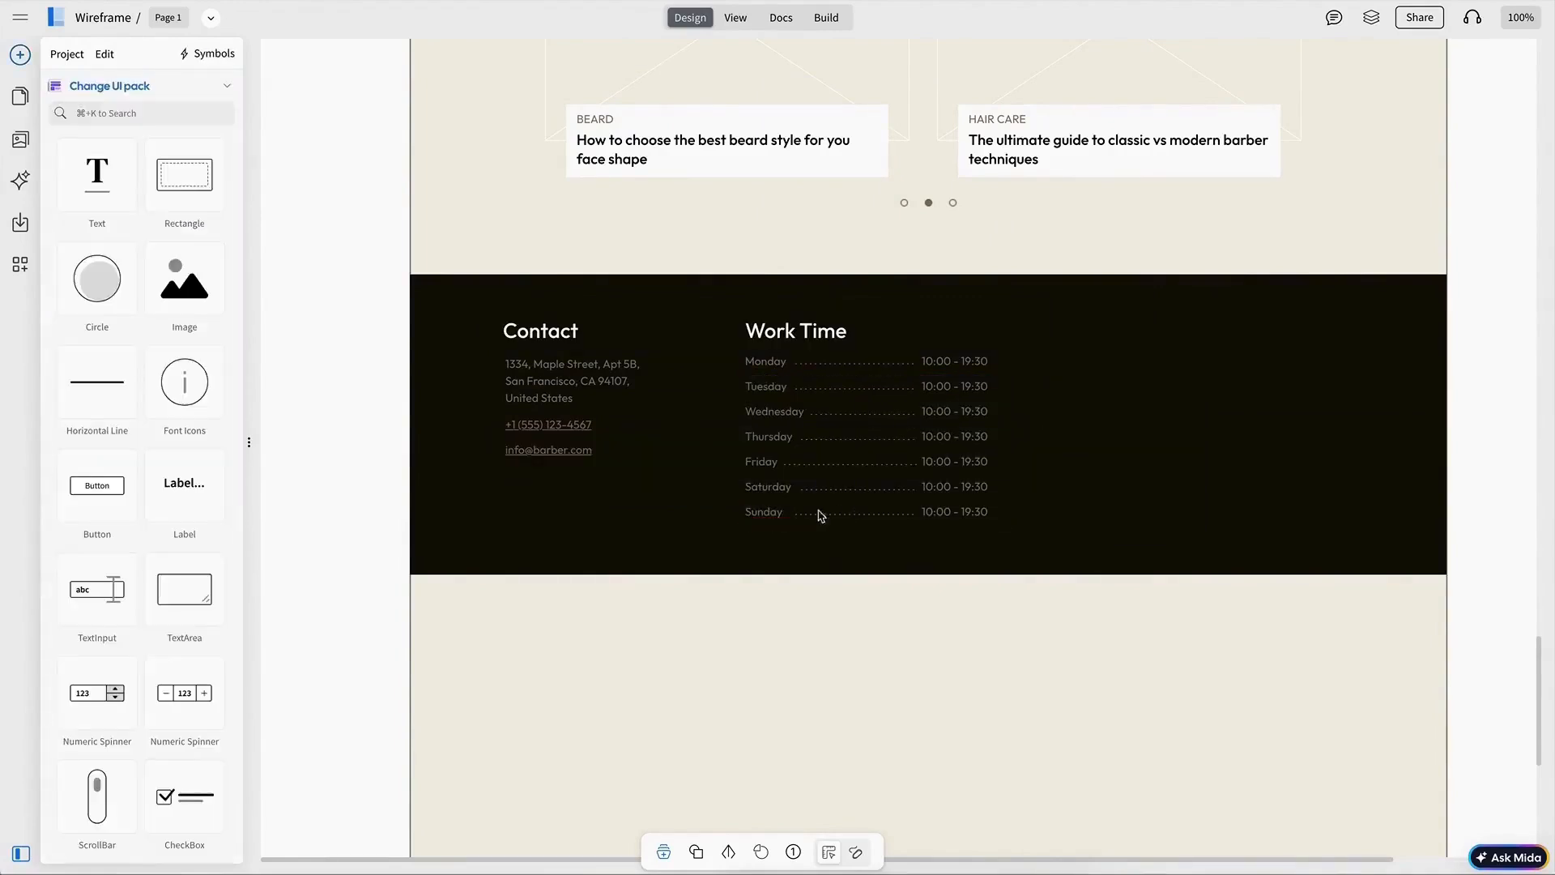
# Step: Copy the Work Time heading into a third footer column and rename it Subscribe
pyautogui.keyDown('alt'); pyautogui.moveTo(819, 340); pyautogui.dragTo(1146, 340); pyautogui.keyUp('alt')
pyautogui.doubleClick(1145, 340)
pyautogui.write('Subscribe')
pyautogui.press('Escape')
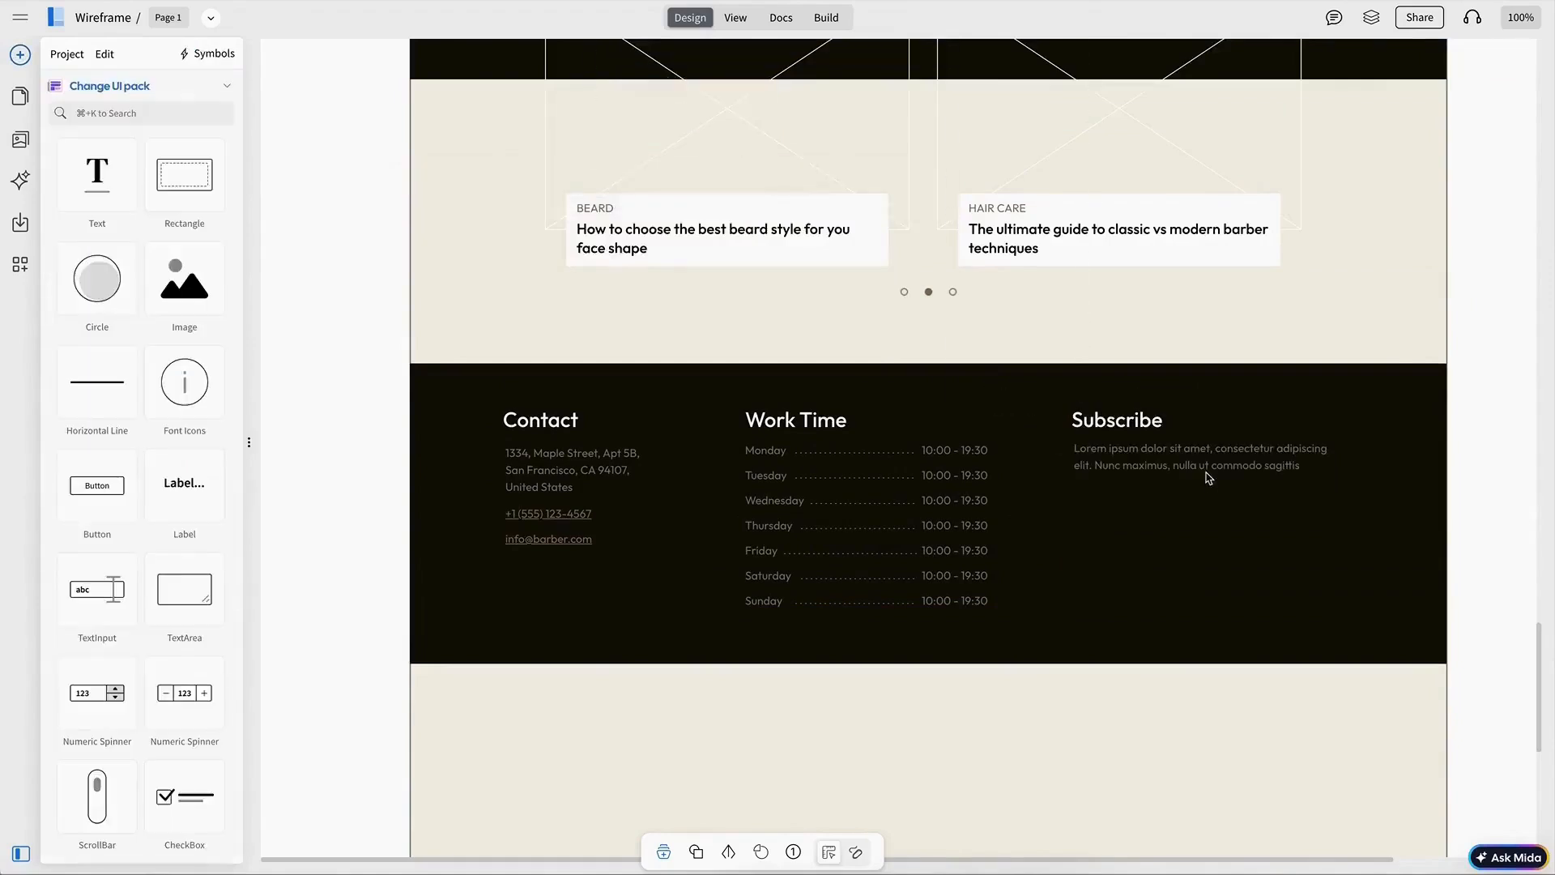
# Step: Add a lorem ipsum paragraph about 339 px wide under the Subscribe heading
pyautogui.click(1208, 475)
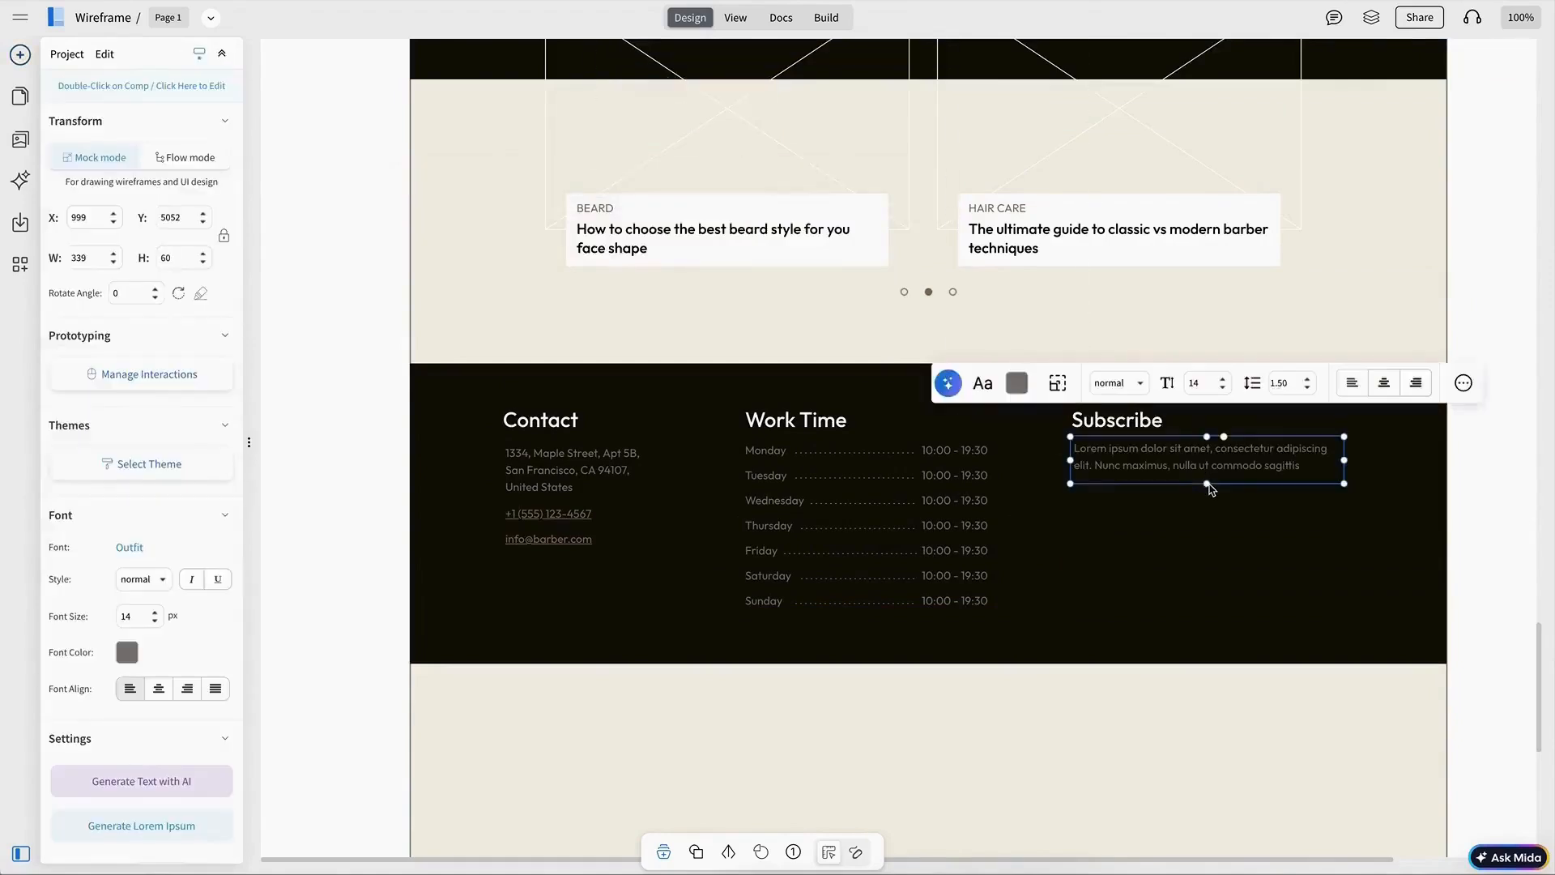
pyautogui.moveTo(1208, 486); pyautogui.dragTo(1208, 480)
pyautogui.click(1136, 460)
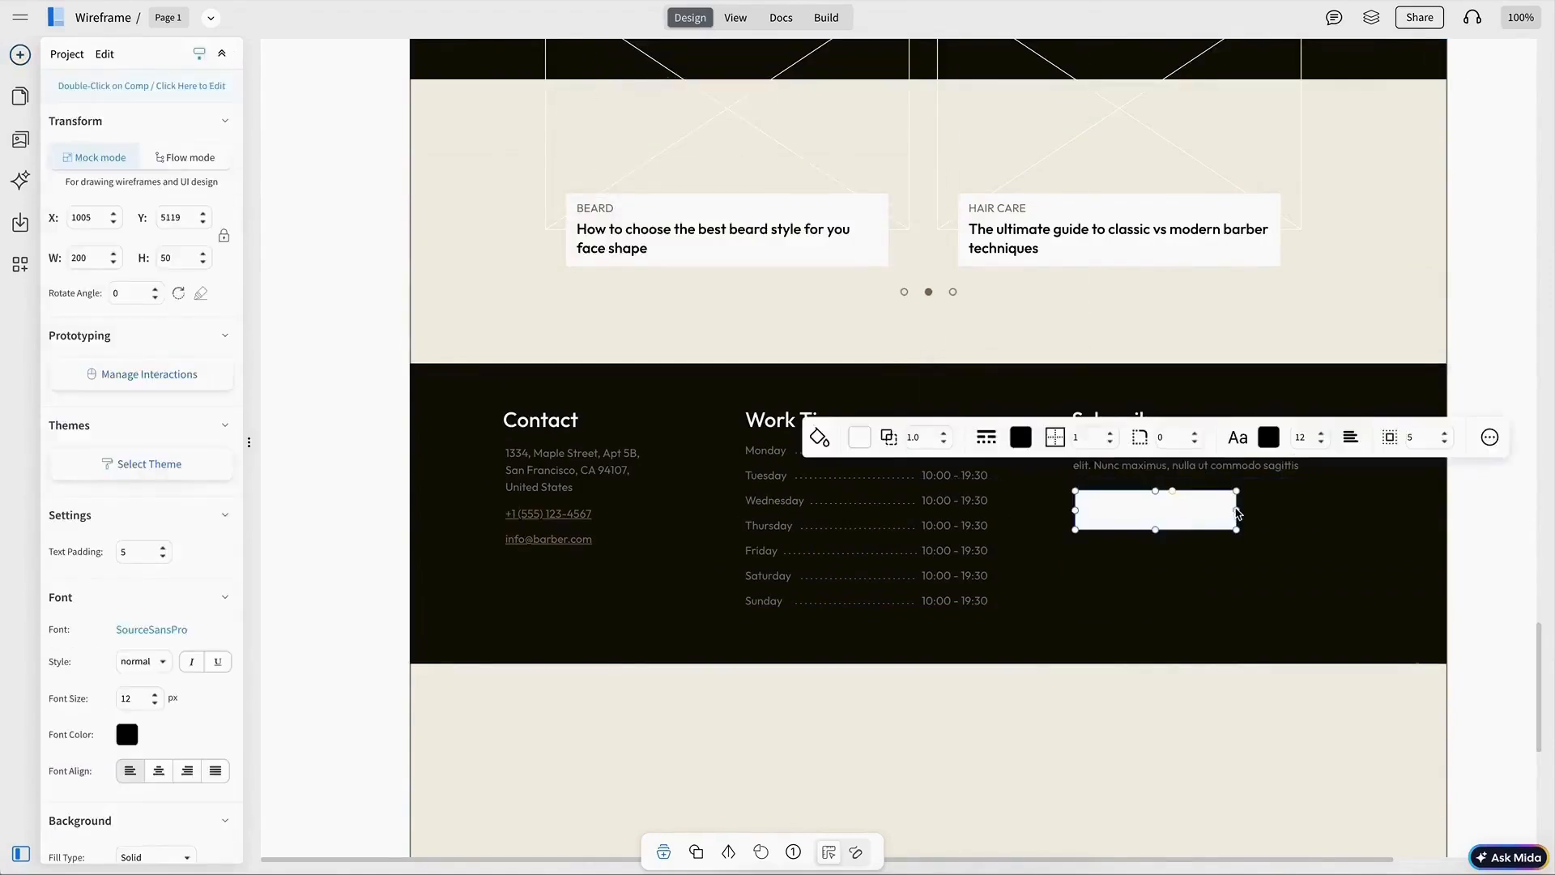
# Step: Draw a text input about 332 by 50 px below the Subscribe paragraph and give it a brown border
pyautogui.moveTo(1236, 513); pyautogui.dragTo(1343, 511)
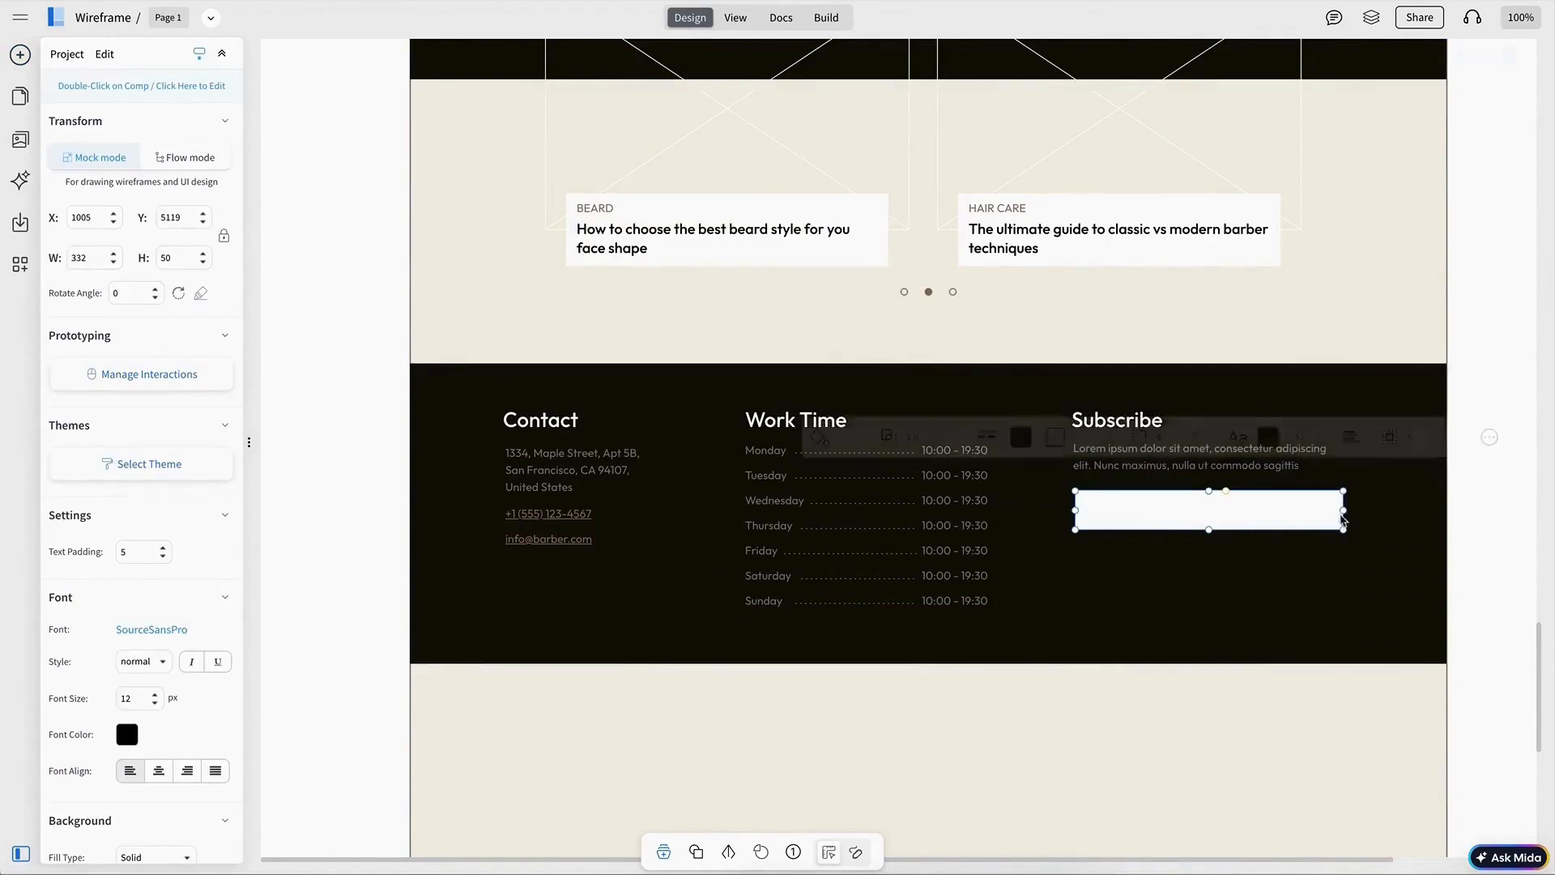
pyautogui.press('Return')
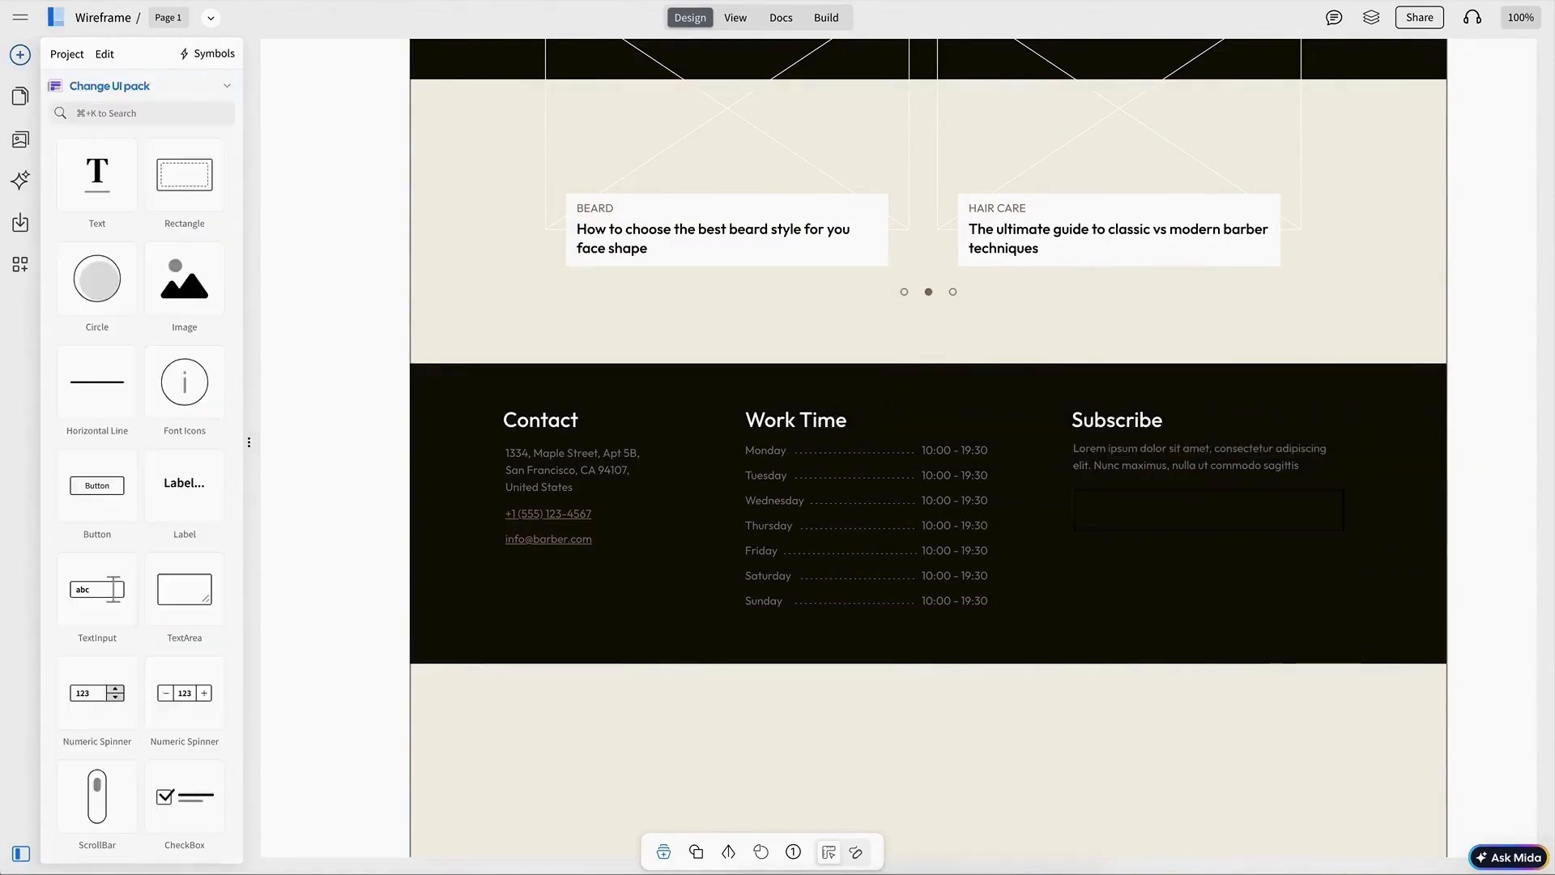
pyautogui.click(1159, 507)
pyautogui.click(1021, 437)
# Step: Set the input's placeholder to Your Email and change its font colour to grey
pyautogui.click(1071, 497)
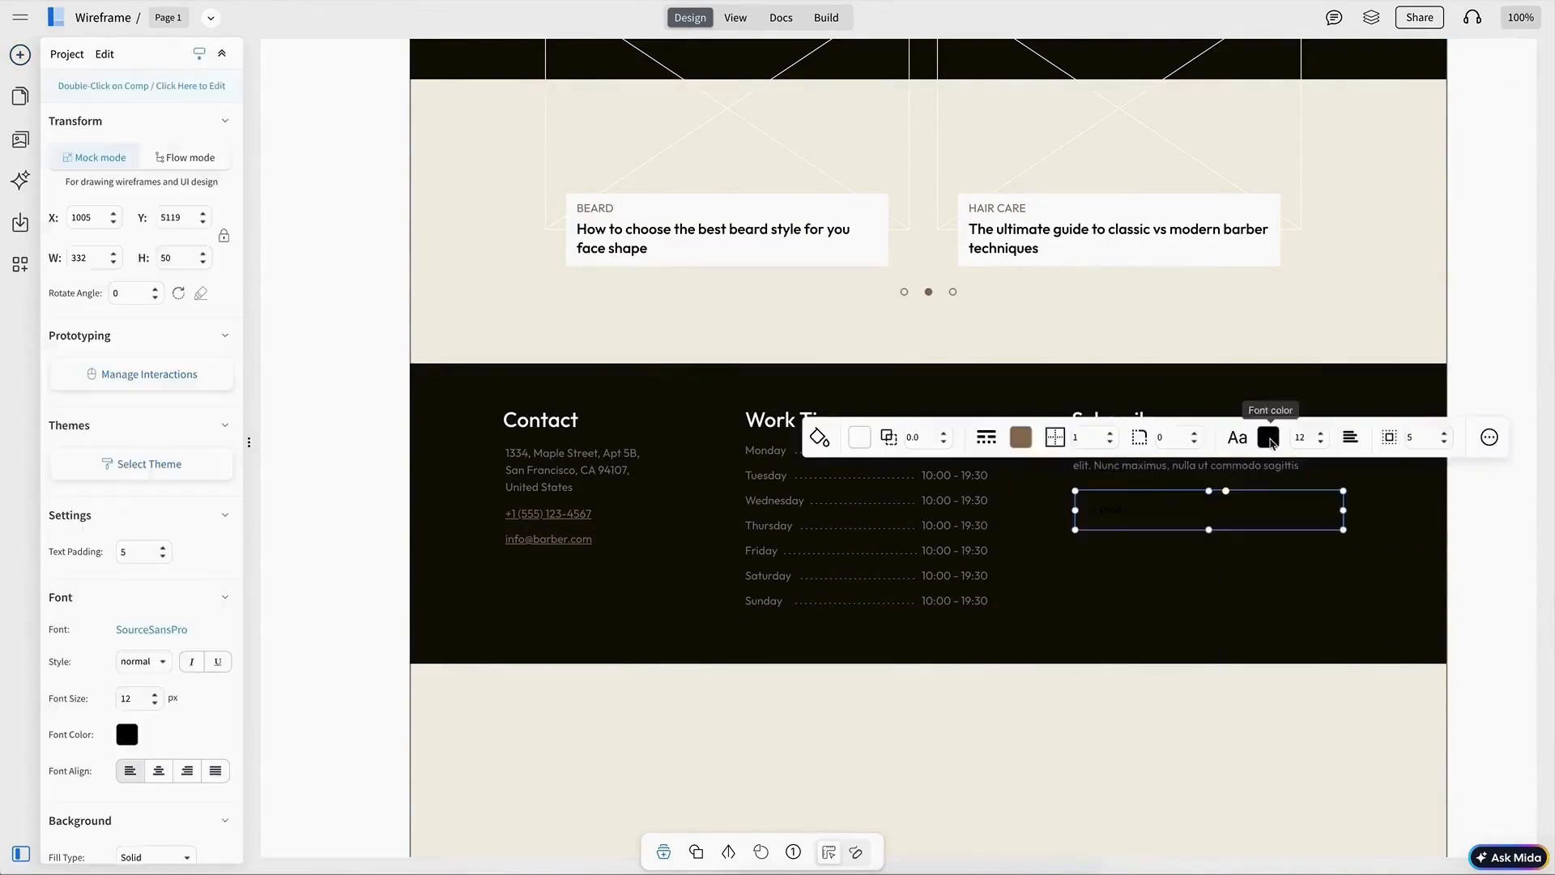
pyautogui.click(1166, 470)
pyautogui.click(1016, 383)
pyautogui.click(1291, 530)
pyautogui.click(1197, 503)
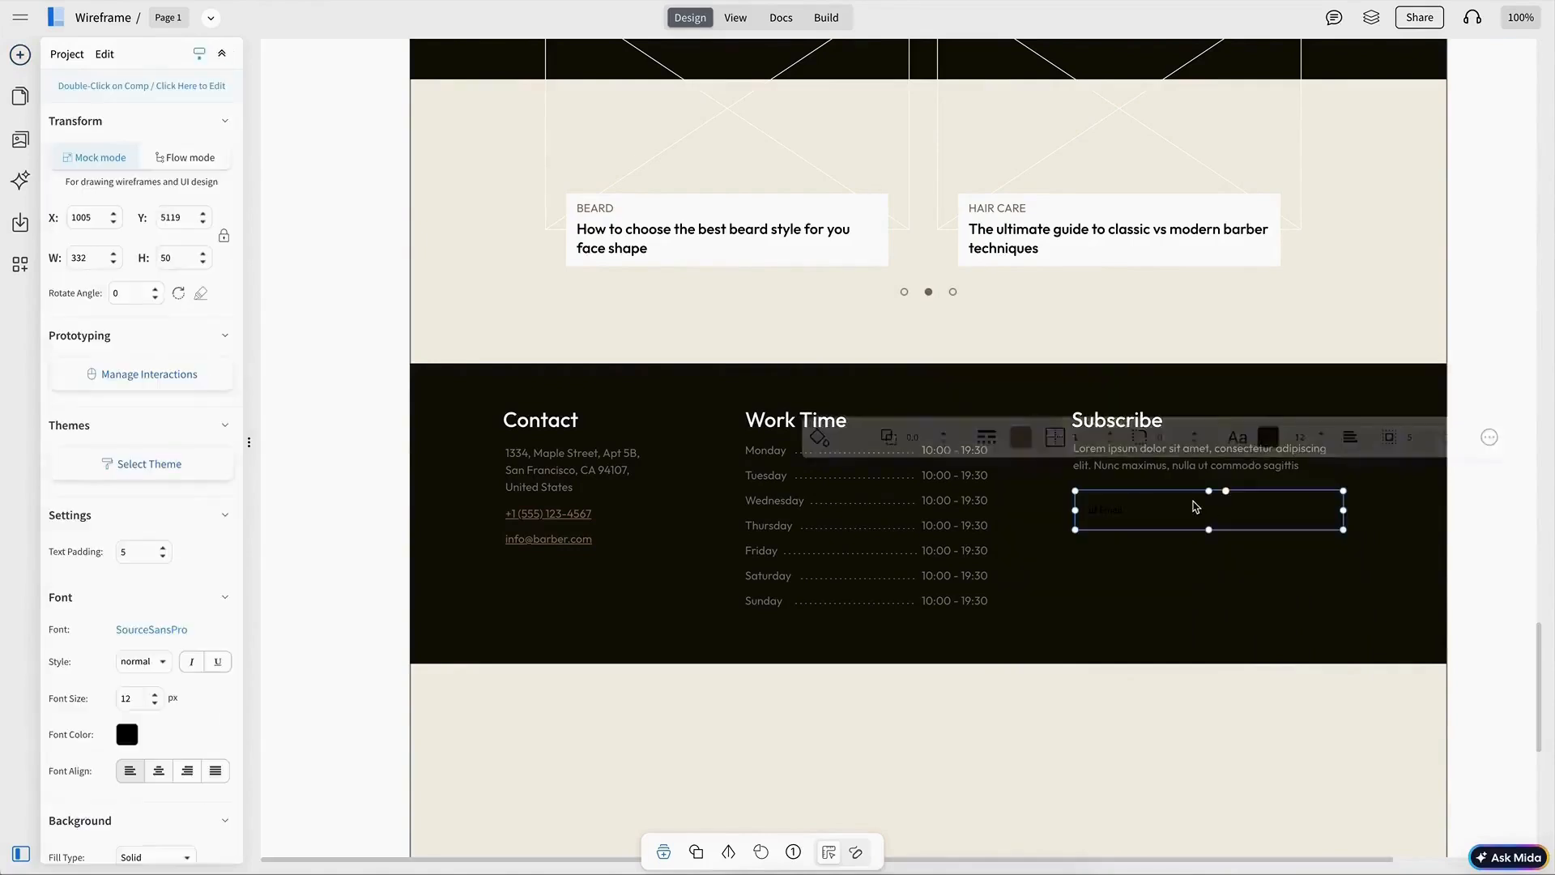
pyautogui.click(1268, 438)
pyautogui.click(1462, 617)
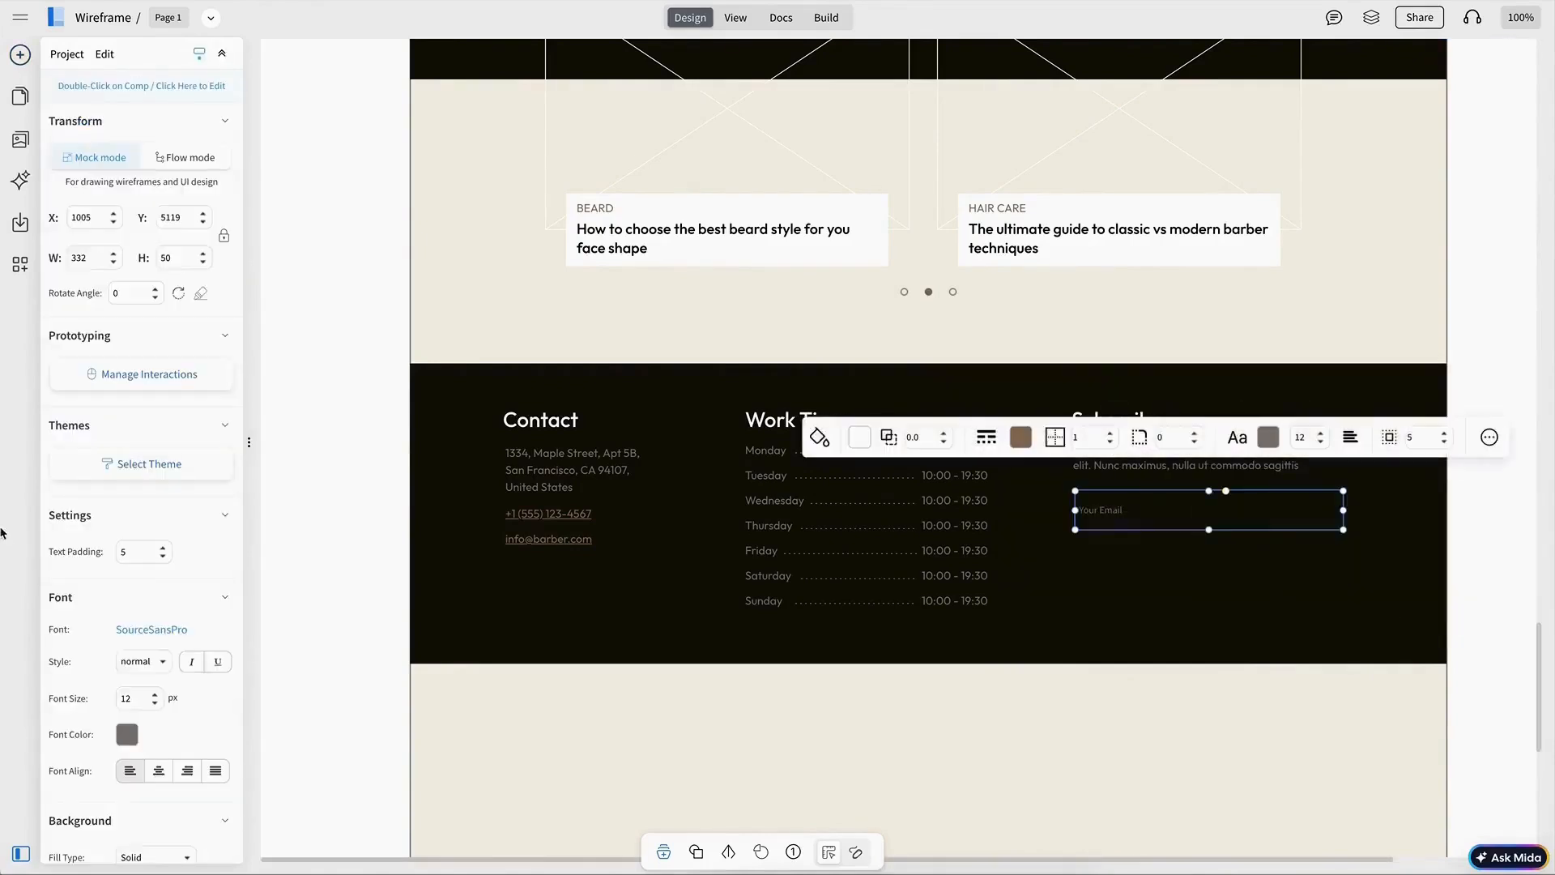
# Step: Set the email input's font to Outfit
pyautogui.scroll(5, 123, 554)
pyautogui.click(179, 628)
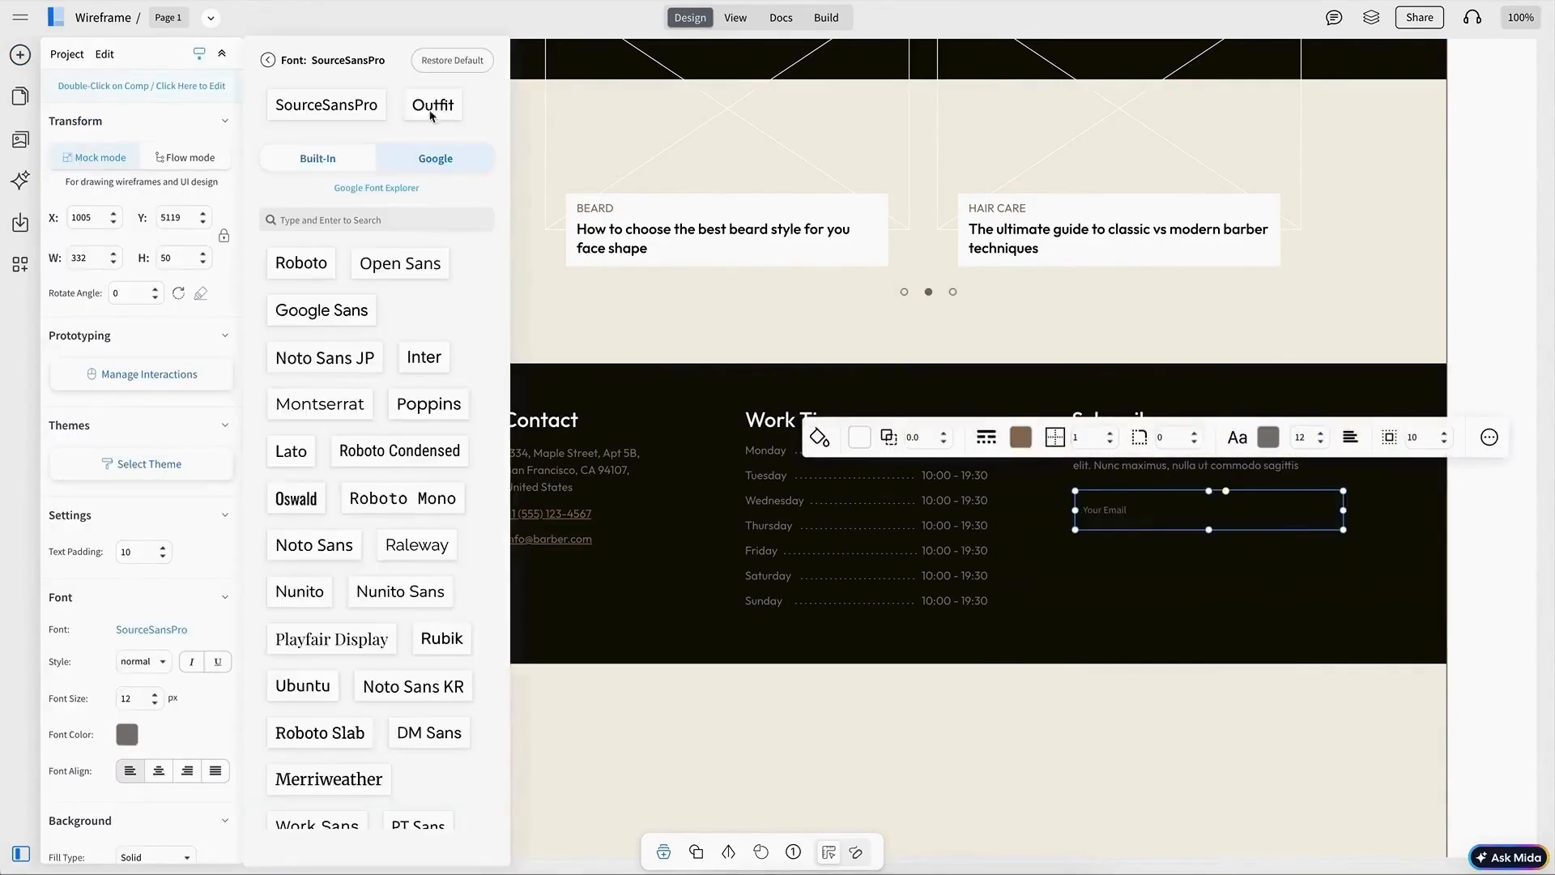
pyautogui.click(434, 113)
pyautogui.press('Escape')
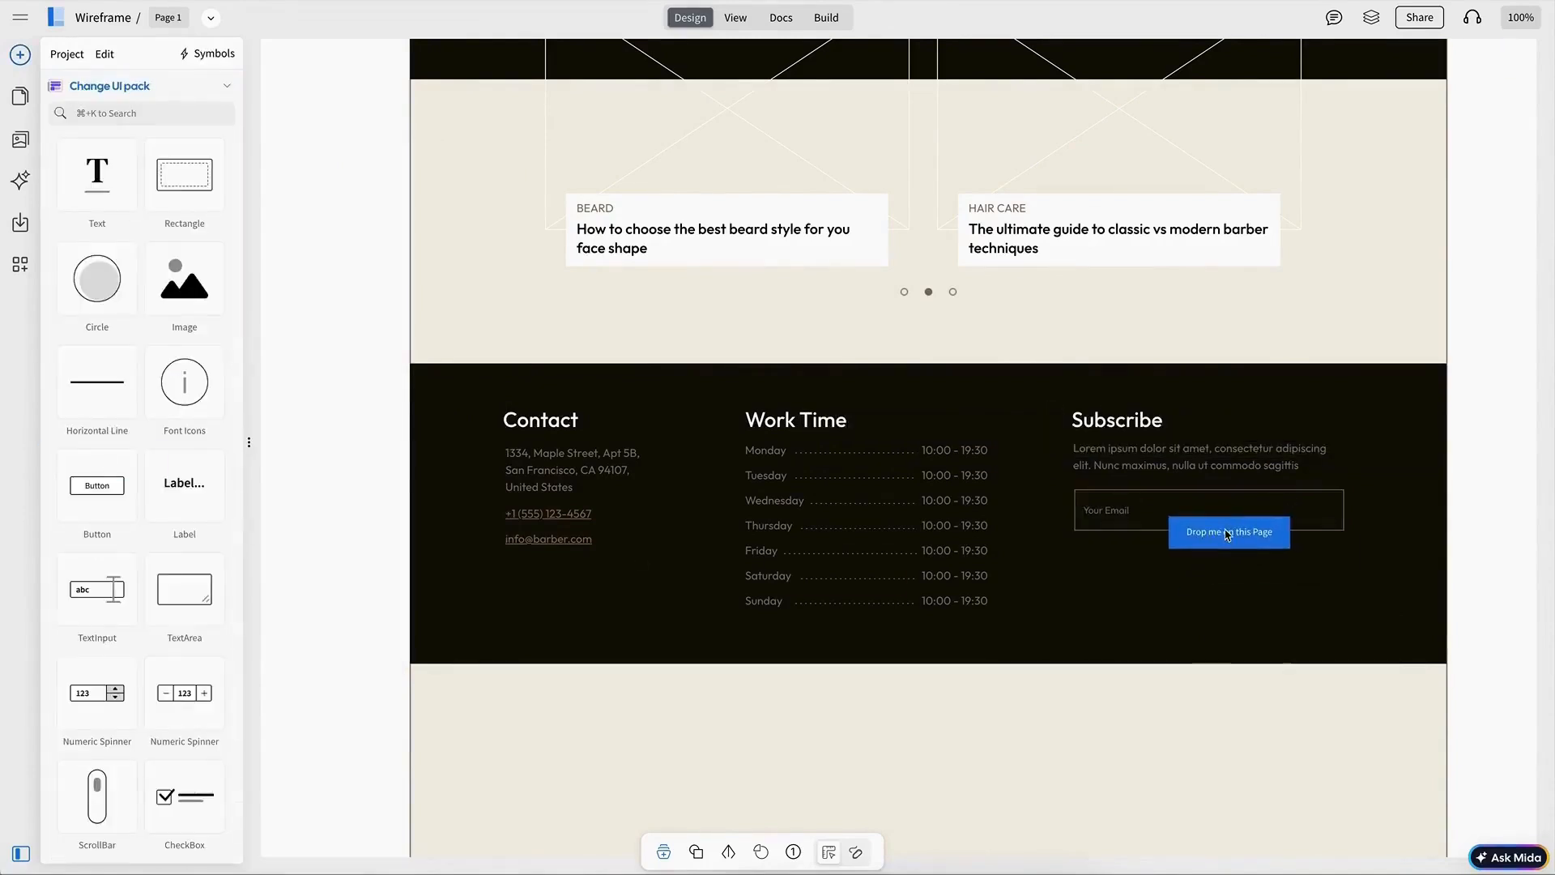
pyautogui.click(1197, 511)
pyautogui.click(129, 629)
pyautogui.click(434, 113)
pyautogui.press('Escape')
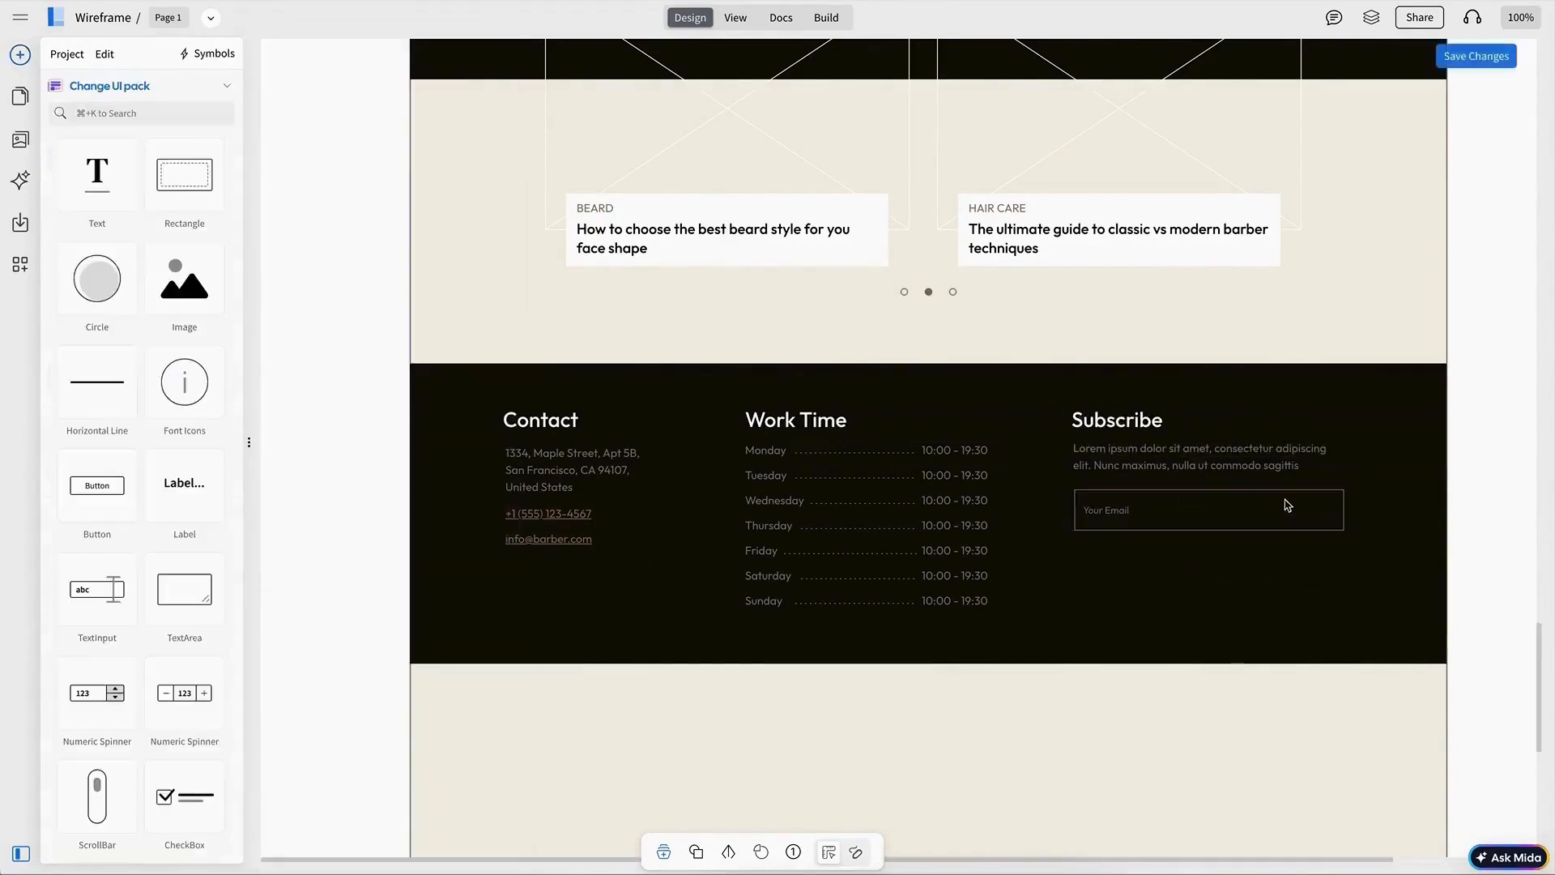
# Step: Place a button inside the right end of the email input and fill it brown
pyautogui.click(1284, 558)
pyautogui.click(944, 442)
pyautogui.click(985, 500)
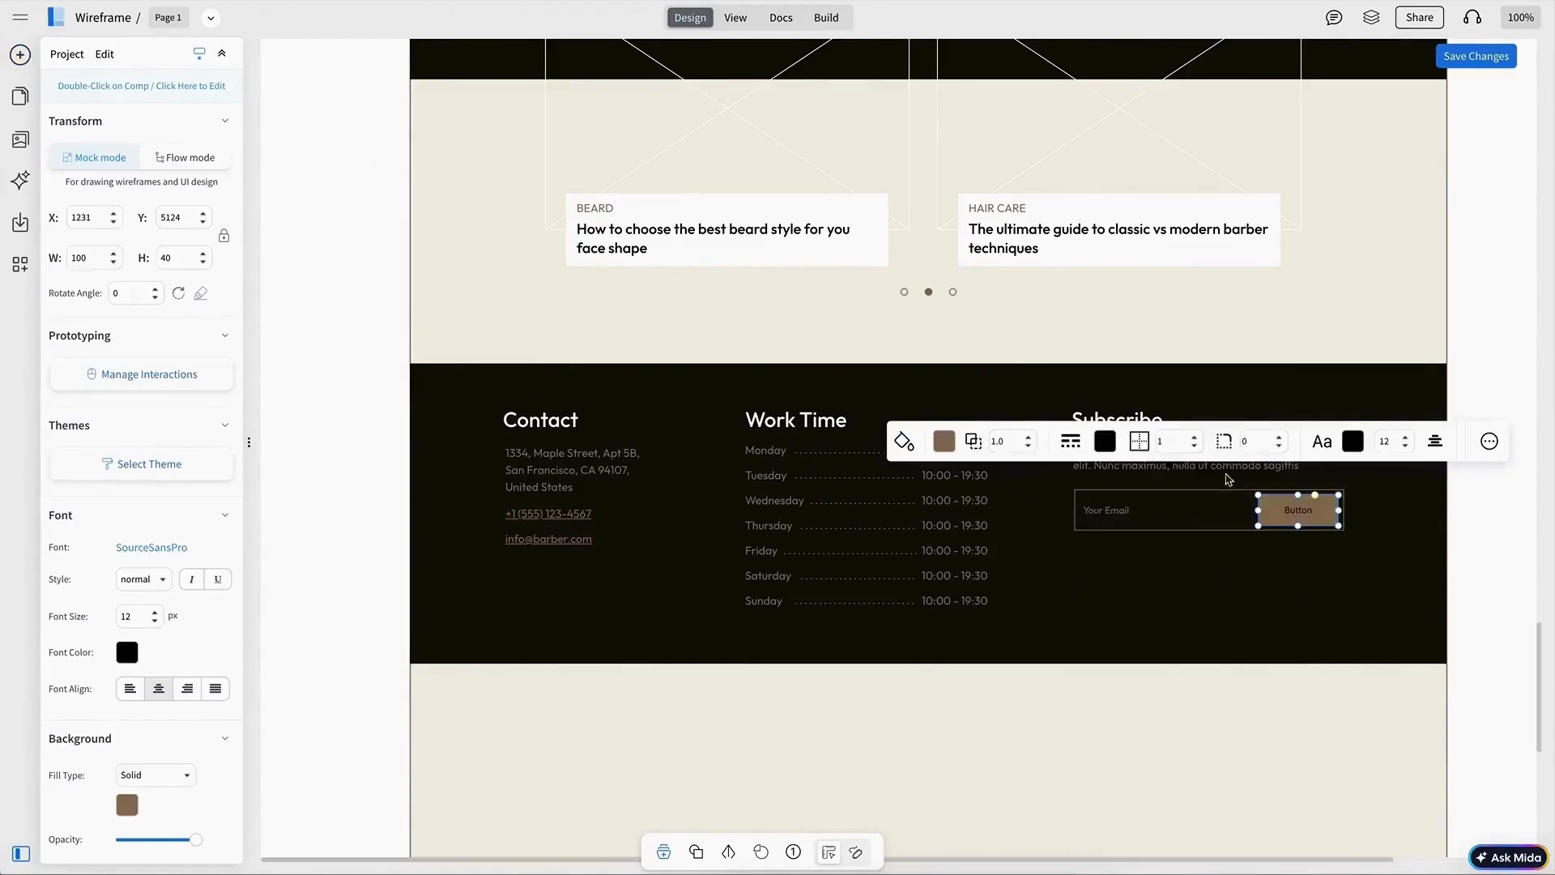
# Step: Set the button's text colour to white and label it SUBSCRIBE
pyautogui.click(1352, 441)
pyautogui.click(1228, 580)
pyautogui.doubleClick(1298, 508)
pyautogui.write('S')
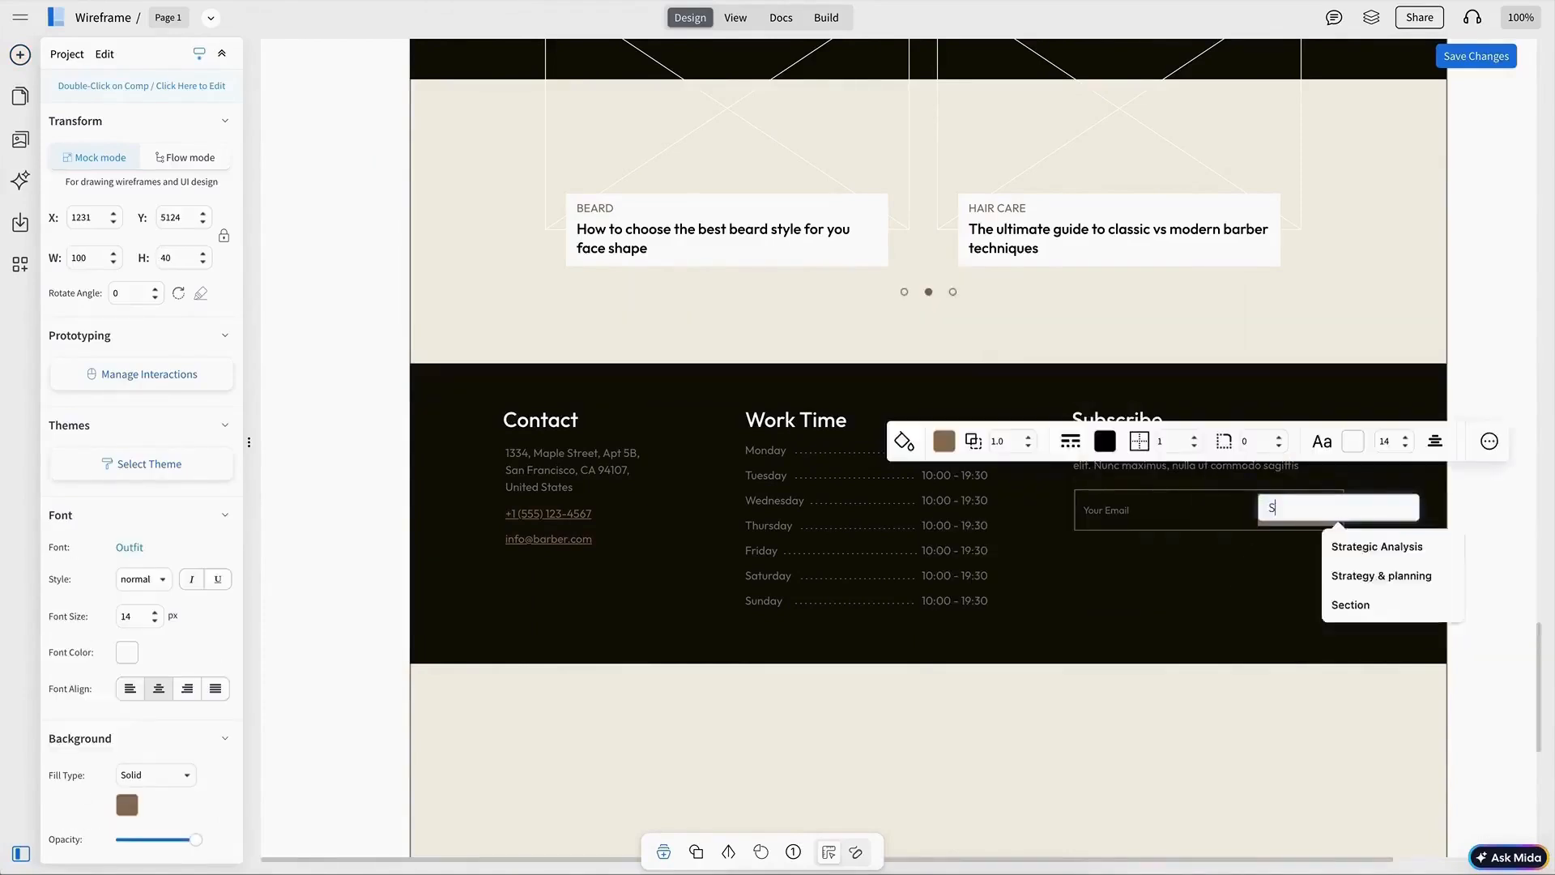
pyautogui.write('UBSCRIBE')
pyautogui.press('Escape')
pyautogui.press('Escape')
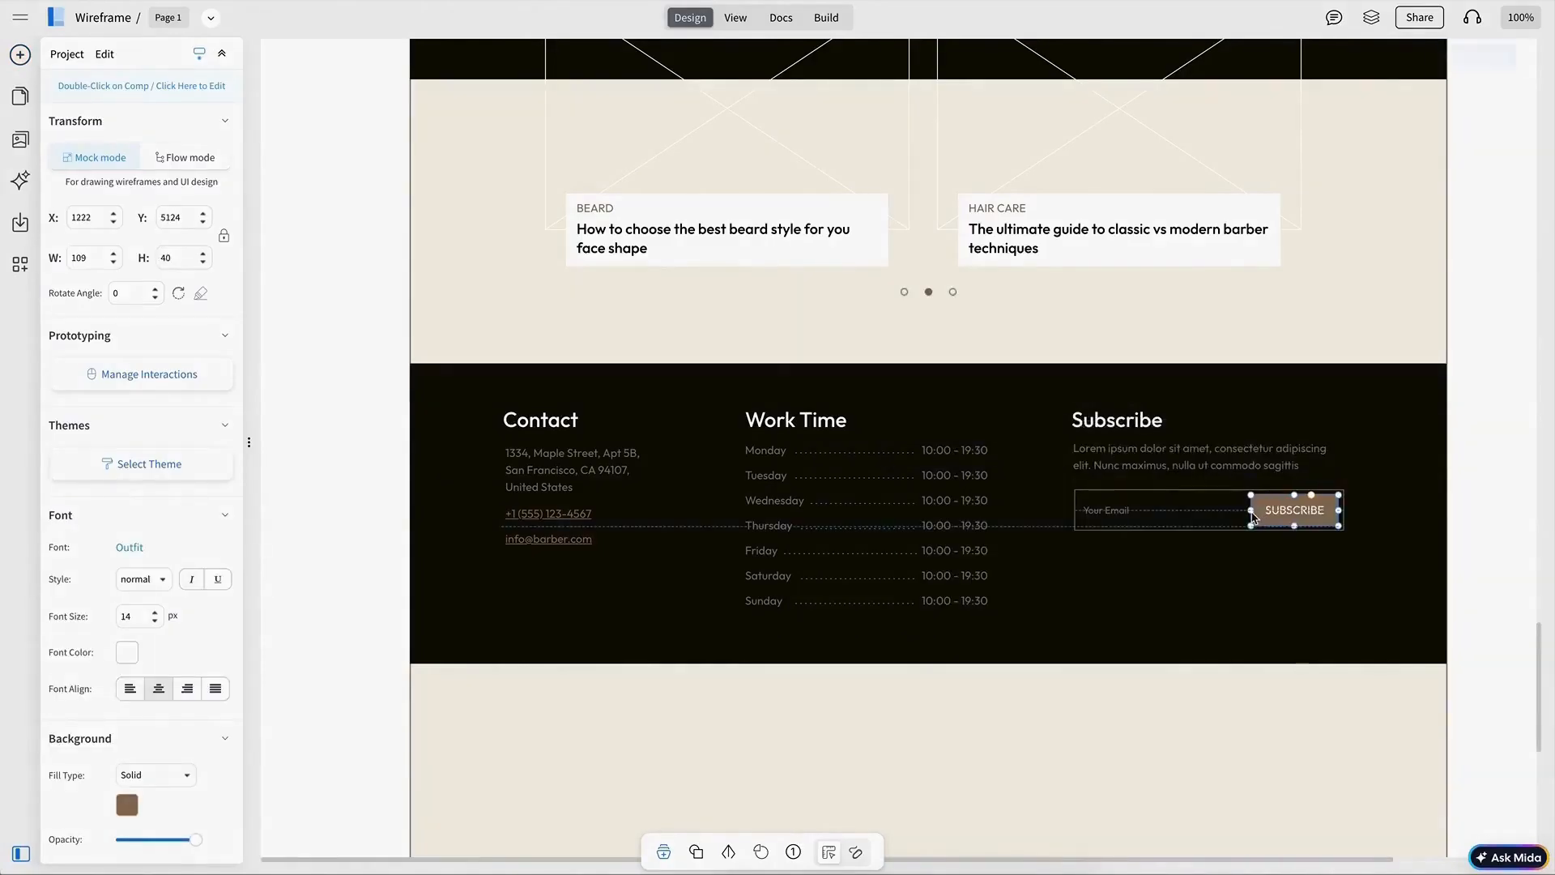
# Step: Shorten the page frame's height to about 5239 px so it ends at the footer
pyautogui.scroll(-8, 828, 429)
pyautogui.click(828, 429)
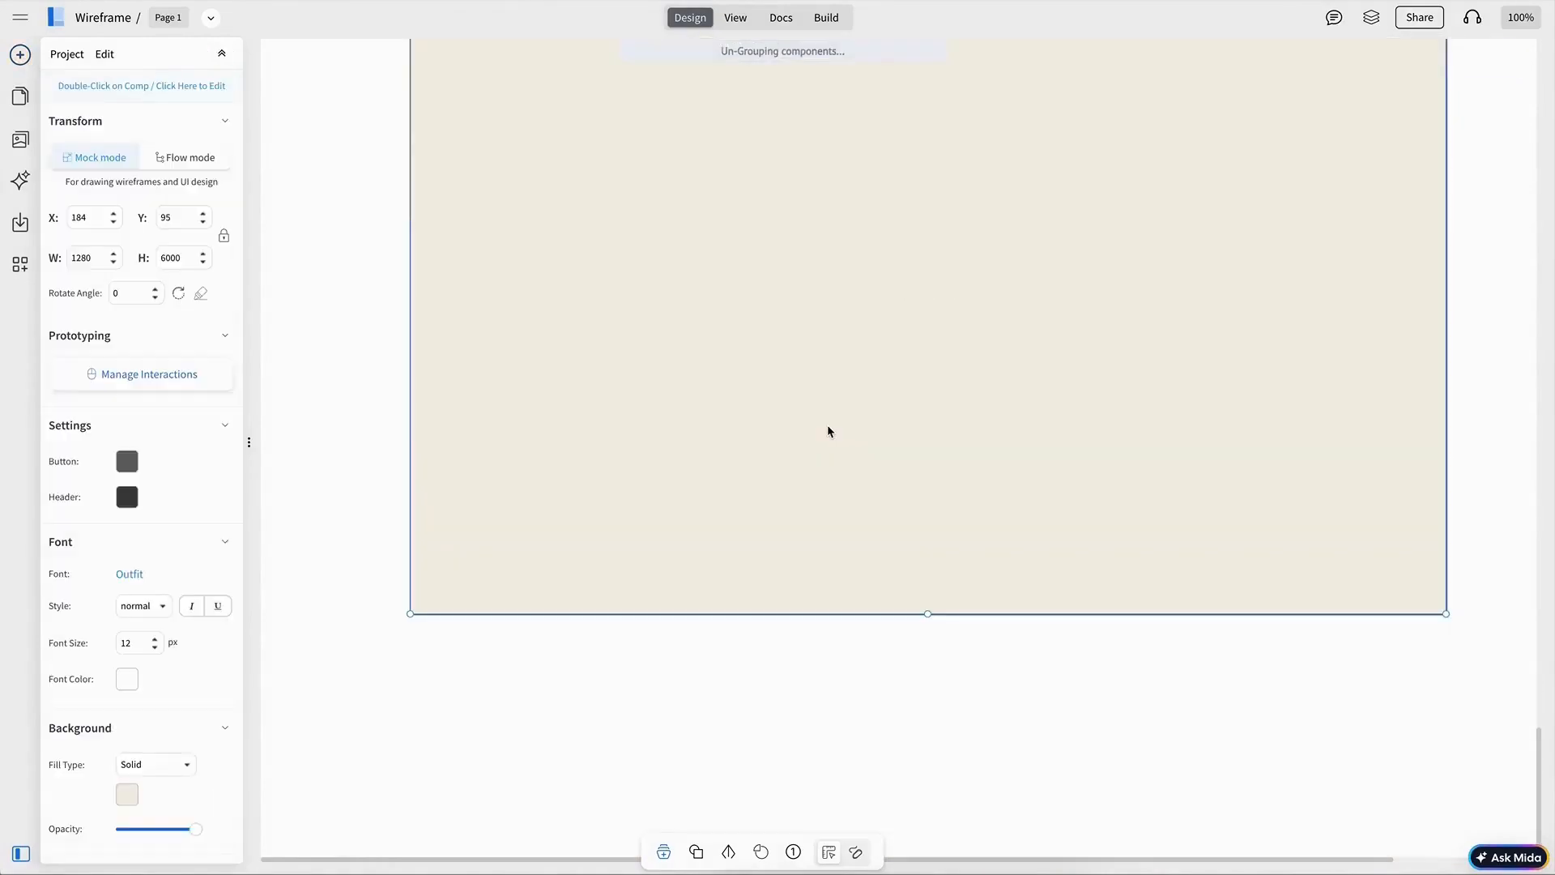
pyautogui.scroll(2, 859, 433)
pyautogui.moveTo(928, 775); pyautogui.dragTo(928, 156)
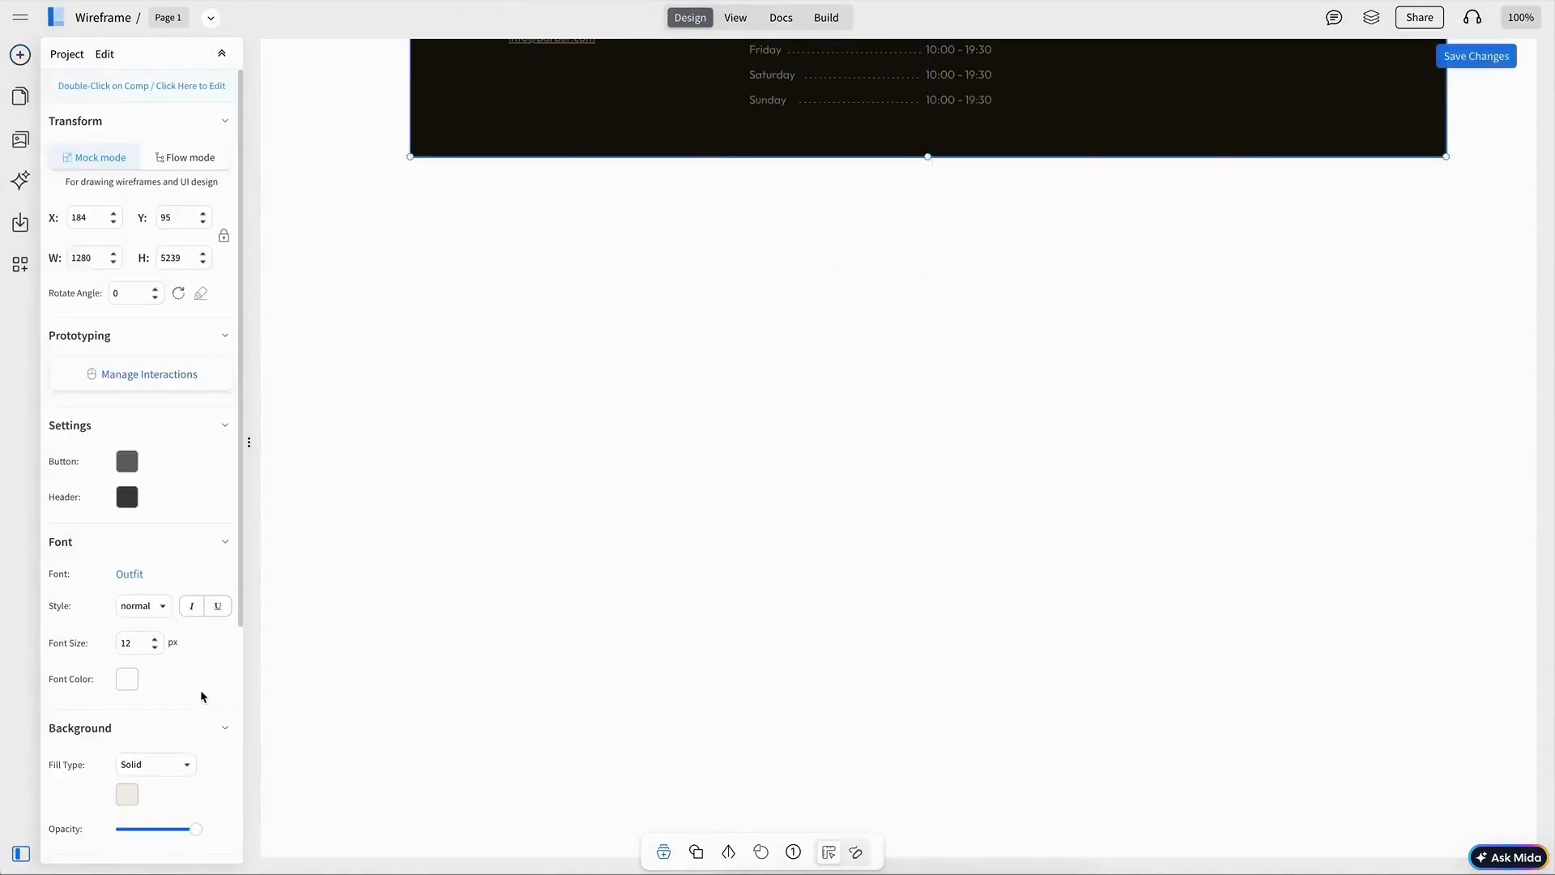
# Step: Scroll through the page from the footer back up to the hero section
pyautogui.scroll(-4, 151, 685)
pyautogui.click(875, 451)
pyautogui.scroll(7, 874, 452)
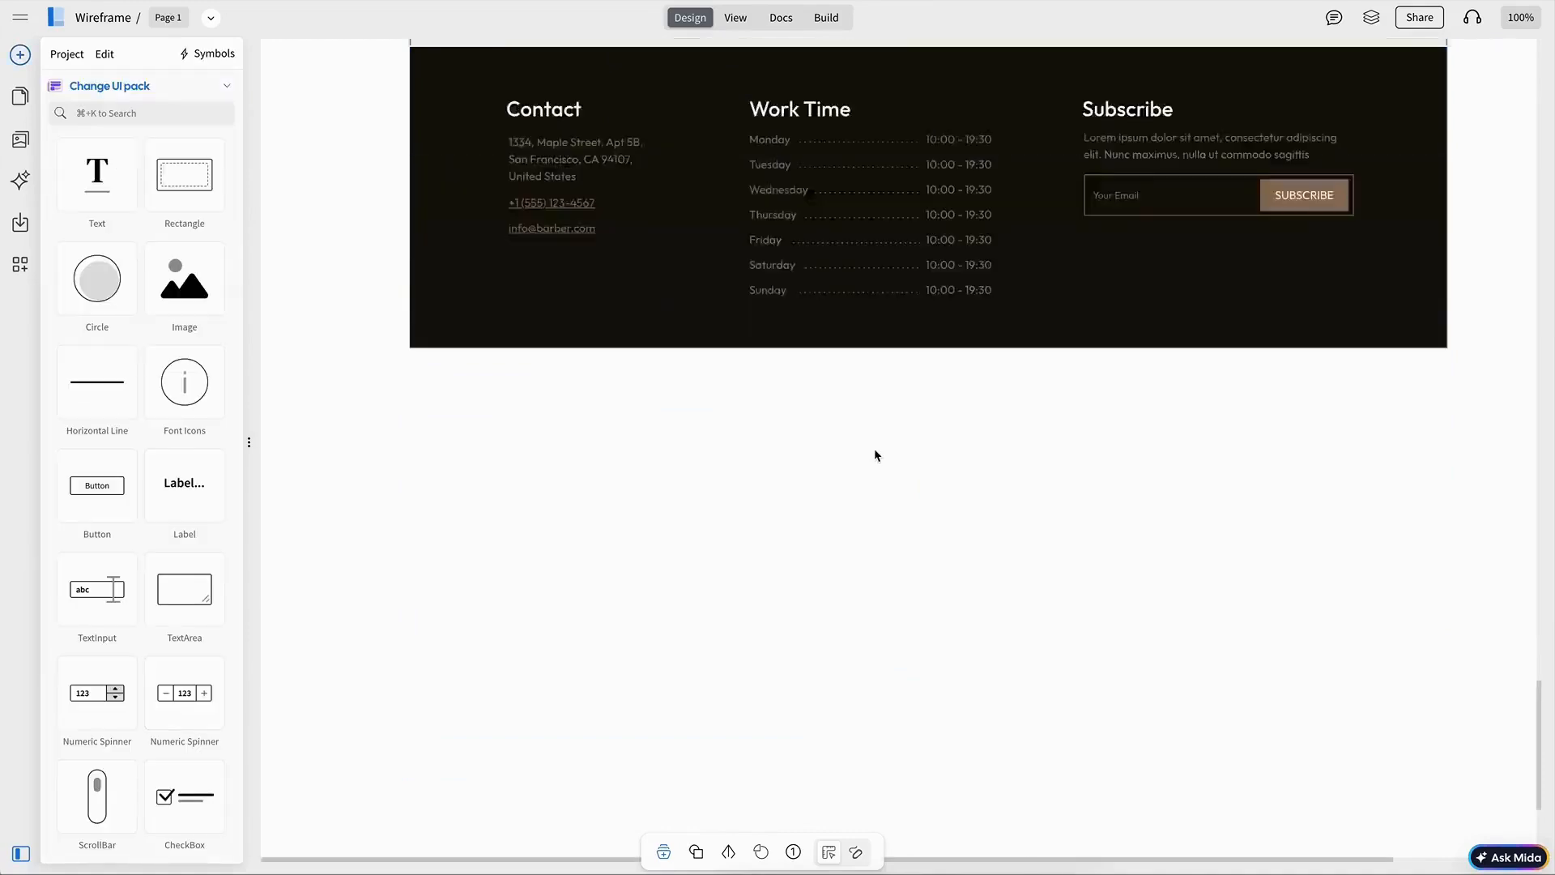
pyautogui.scroll(10, 871, 462)
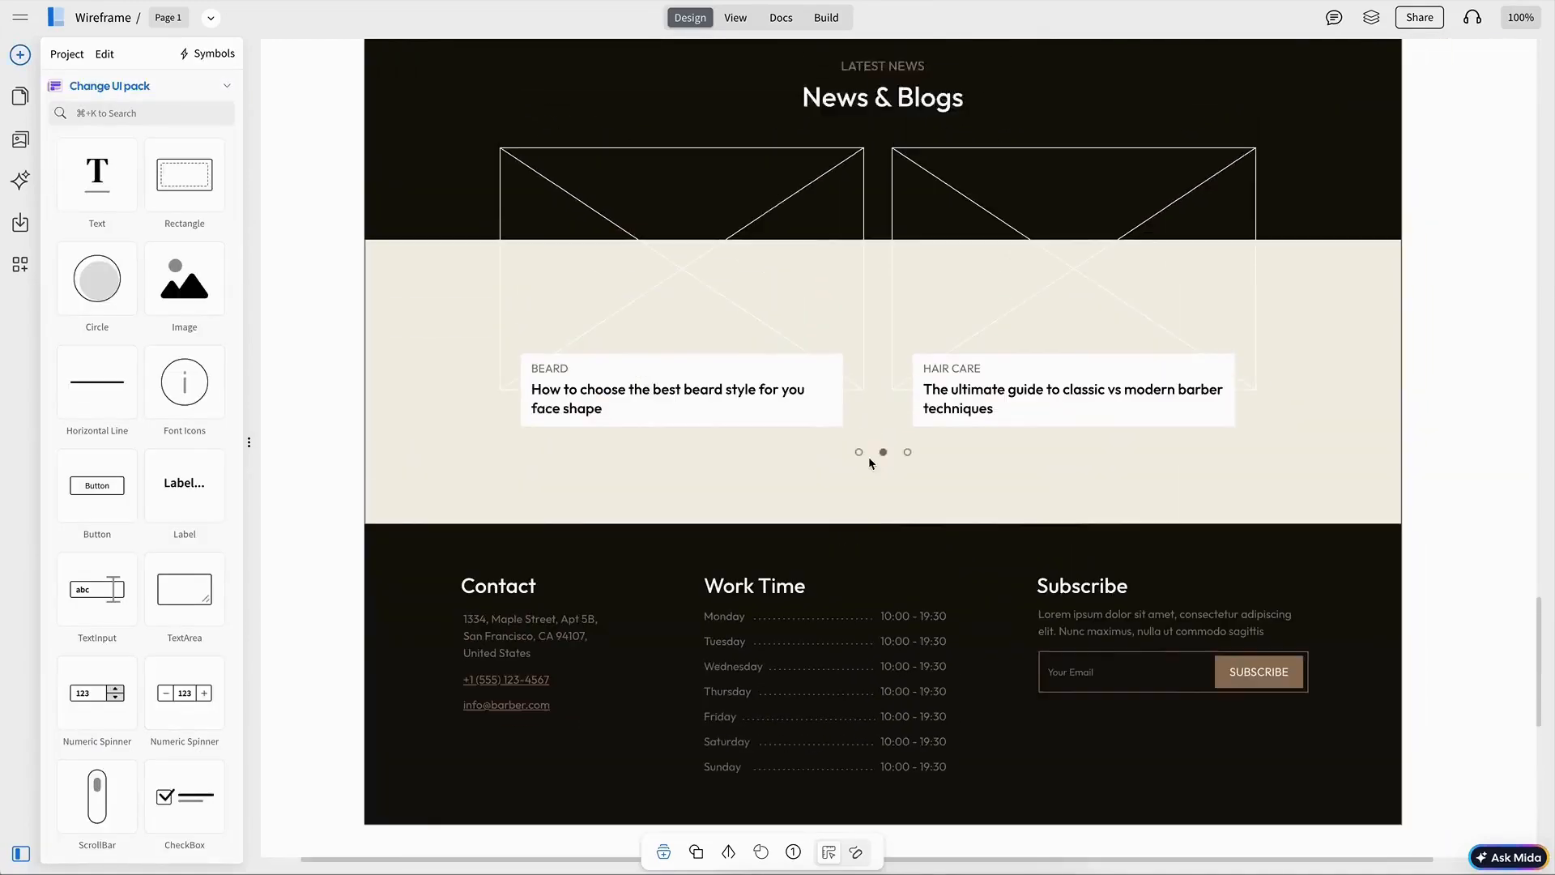
pyautogui.scroll(10, 869, 462)
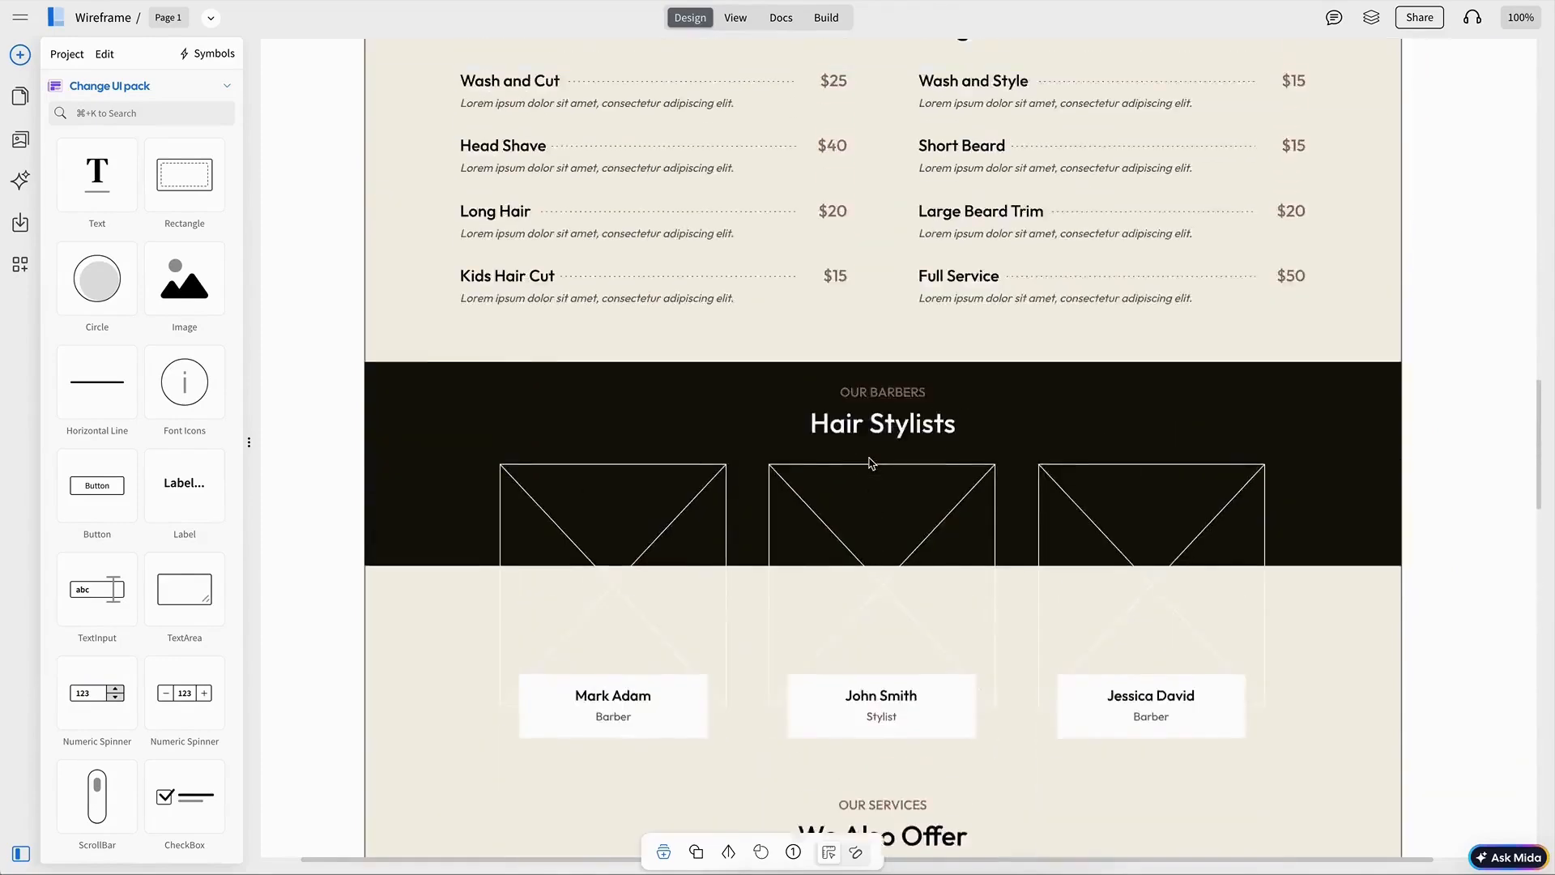
pyautogui.scroll(10, 870, 463)
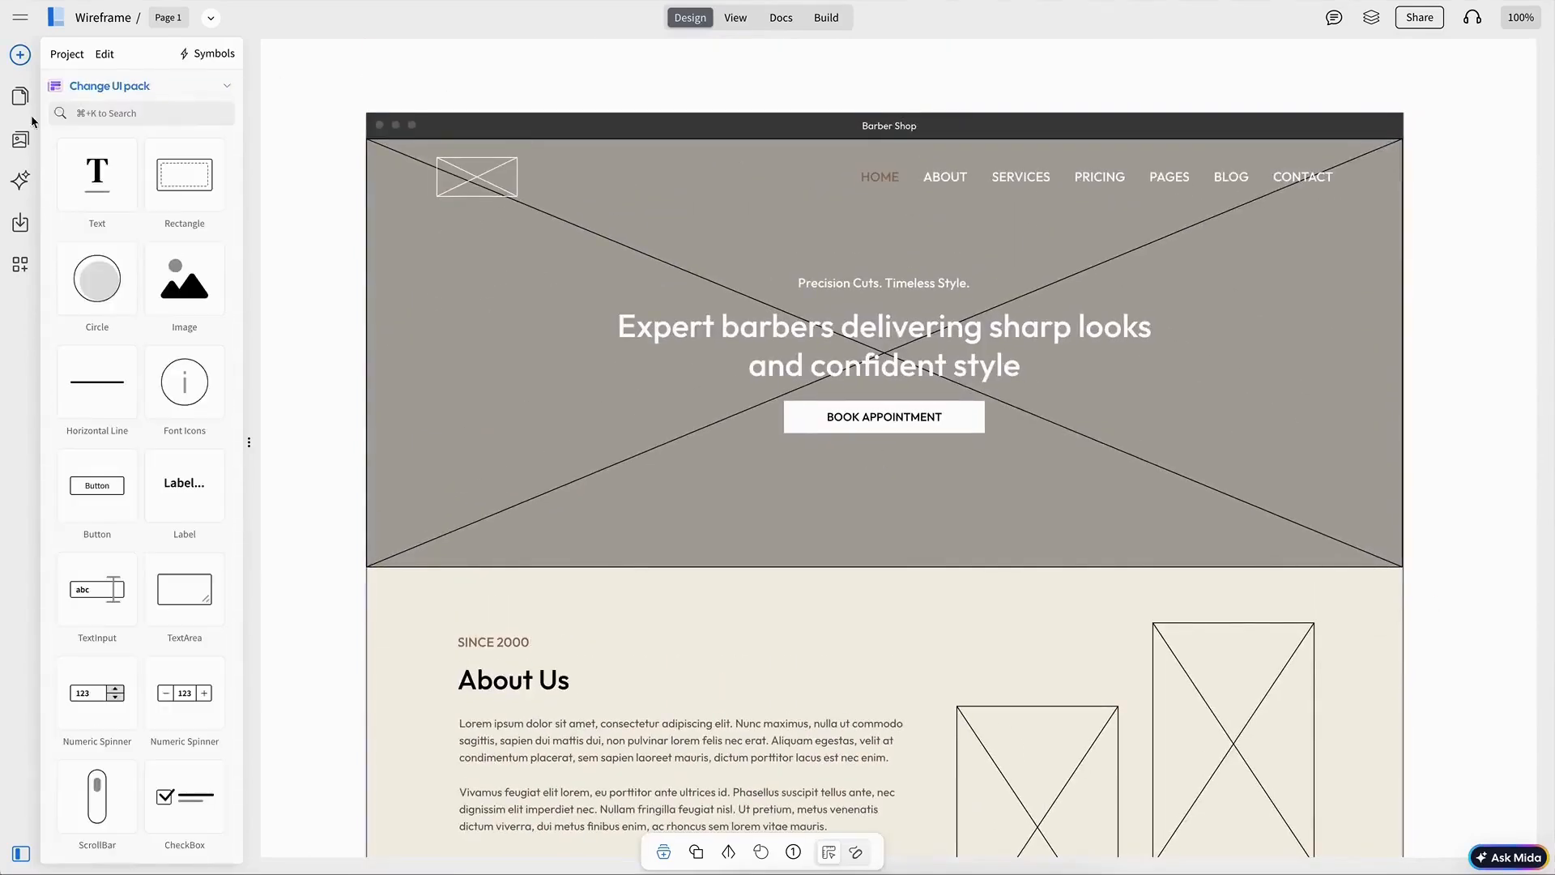
# Step: Fill the hero section's background image placeholder with a barber photo from the uploaded images
pyautogui.moveTo(22, 139)
pyautogui.click(97, 146)
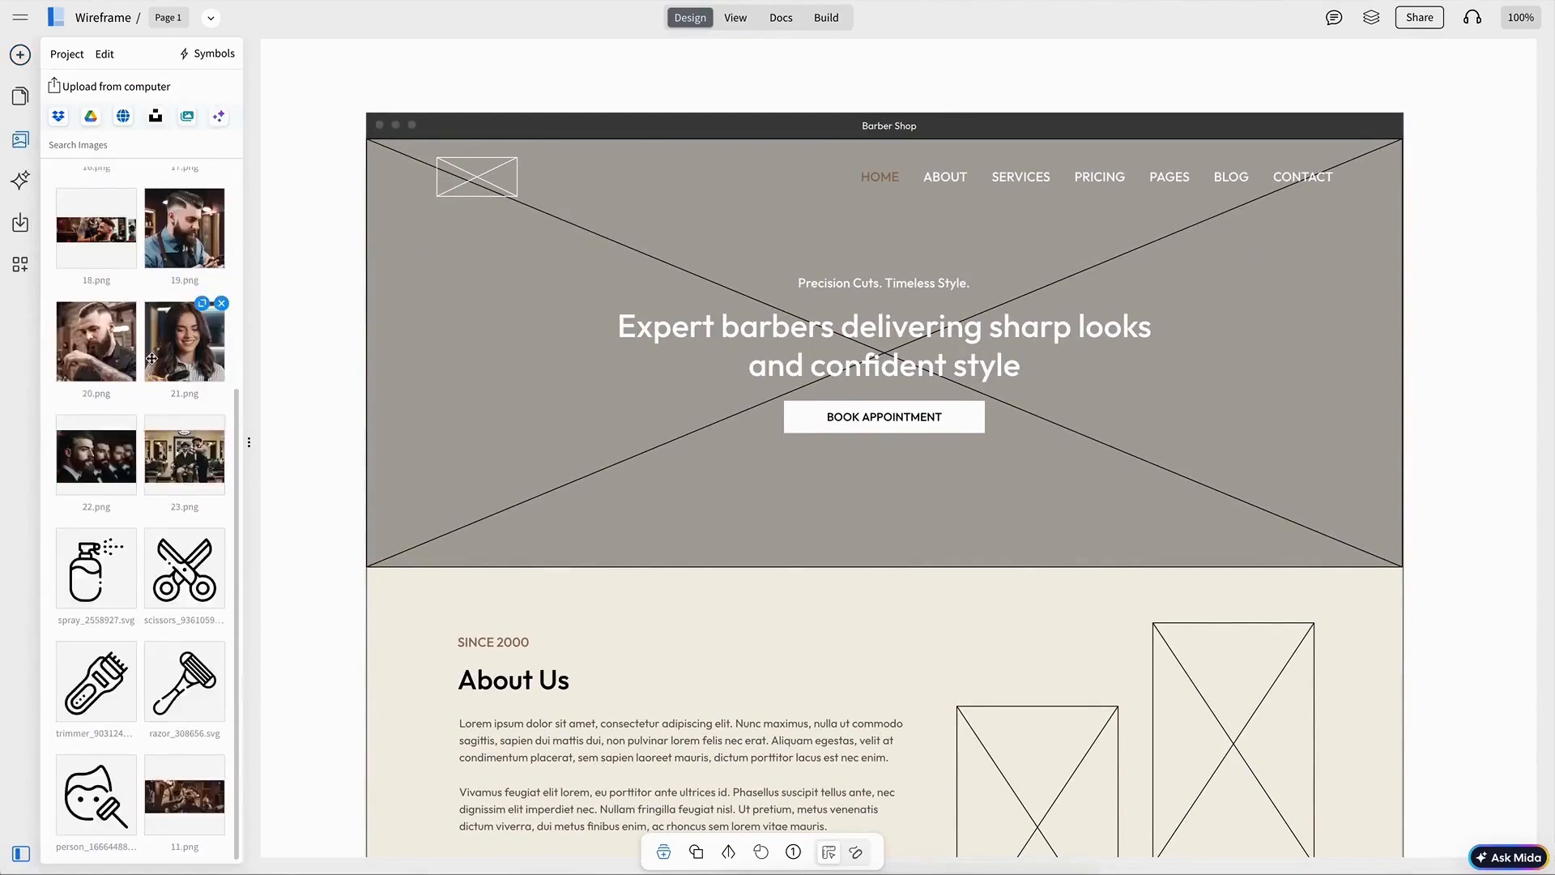
pyautogui.scroll(2, 152, 358)
pyautogui.click(20, 54)
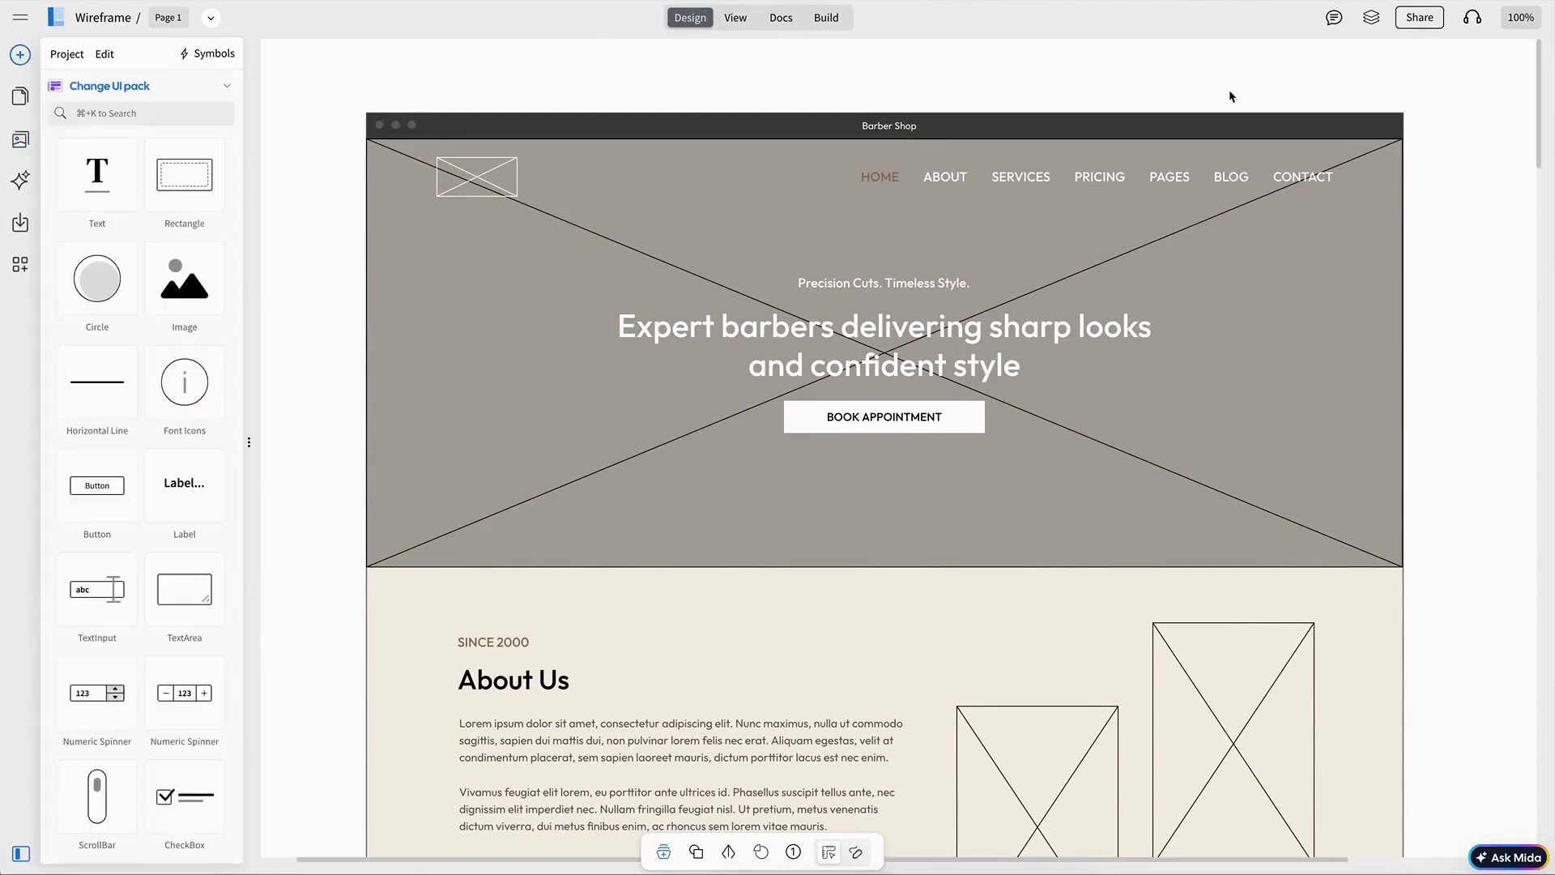
pyautogui.click(1371, 17)
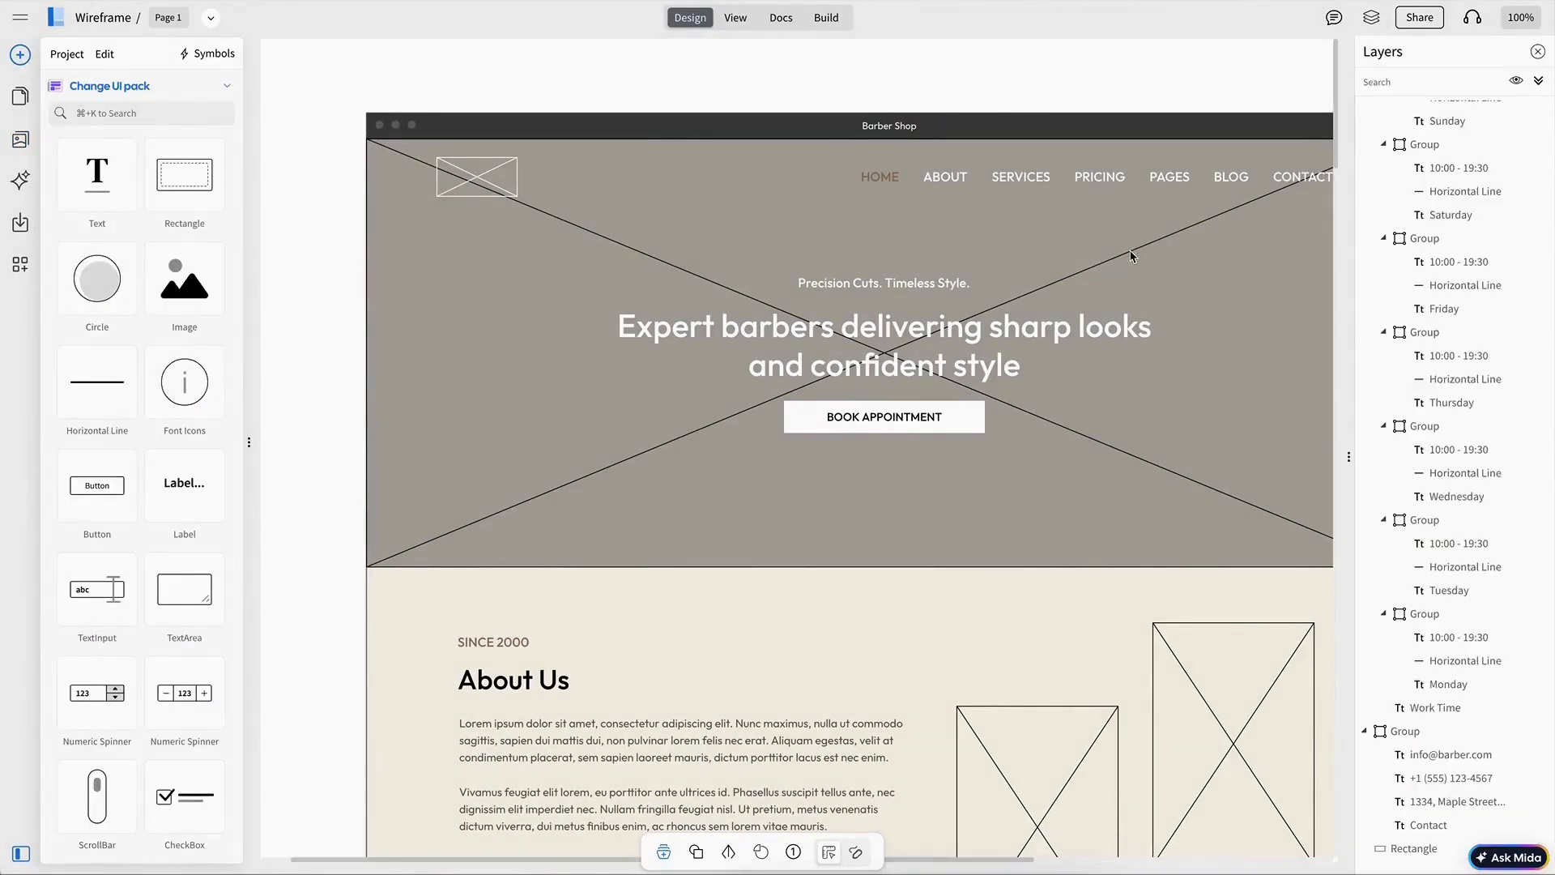
pyautogui.click(1128, 249)
pyautogui.click(1423, 826)
pyautogui.click(149, 694)
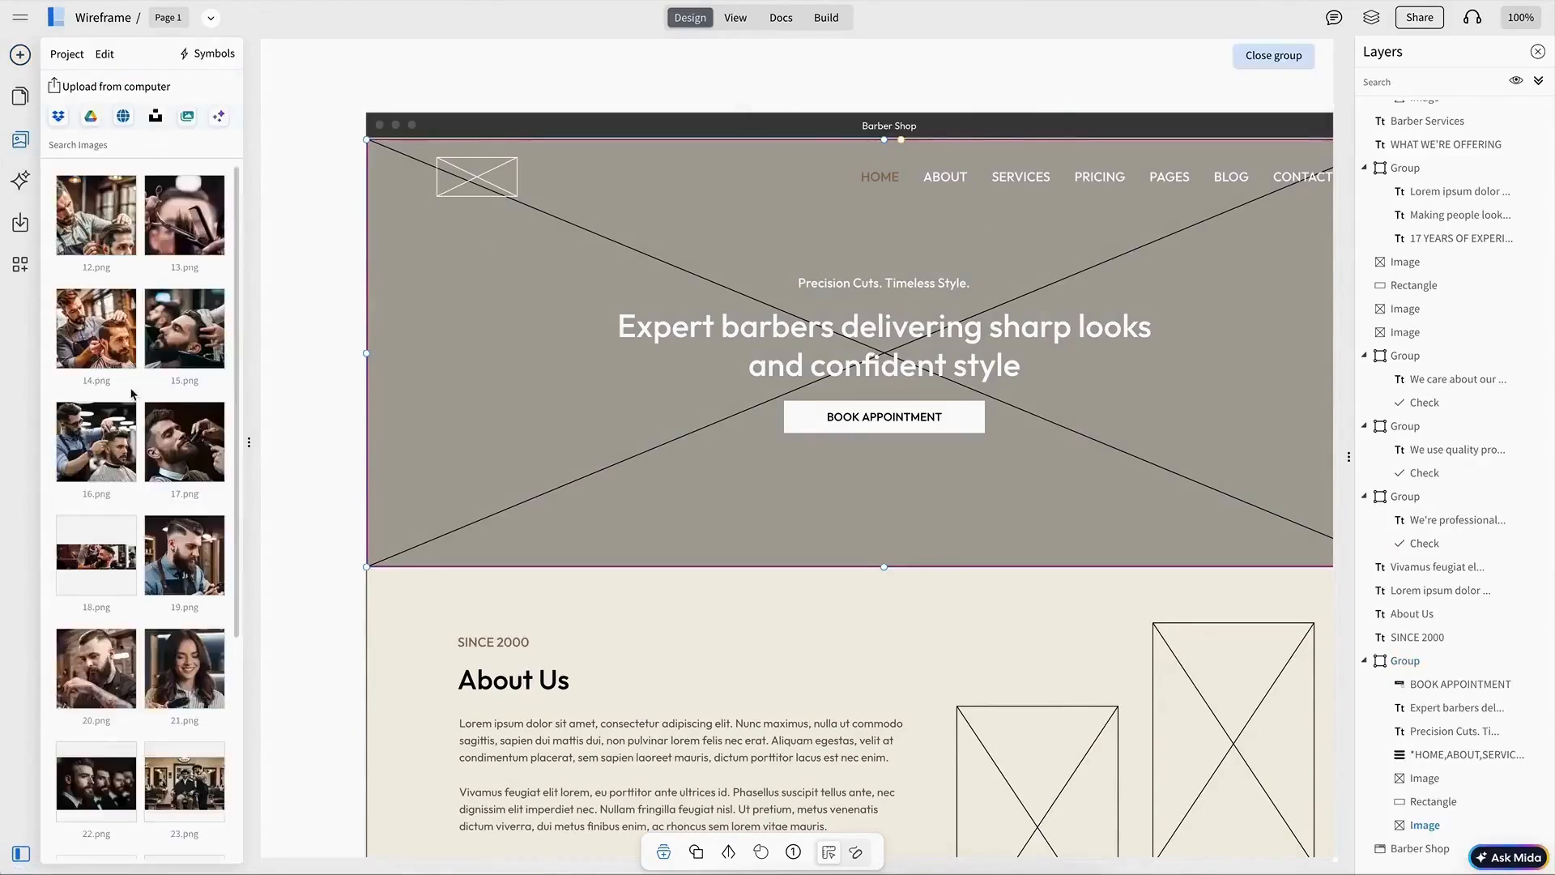
pyautogui.scroll(-4, 162, 530)
pyautogui.click(183, 455)
pyautogui.press('Escape')
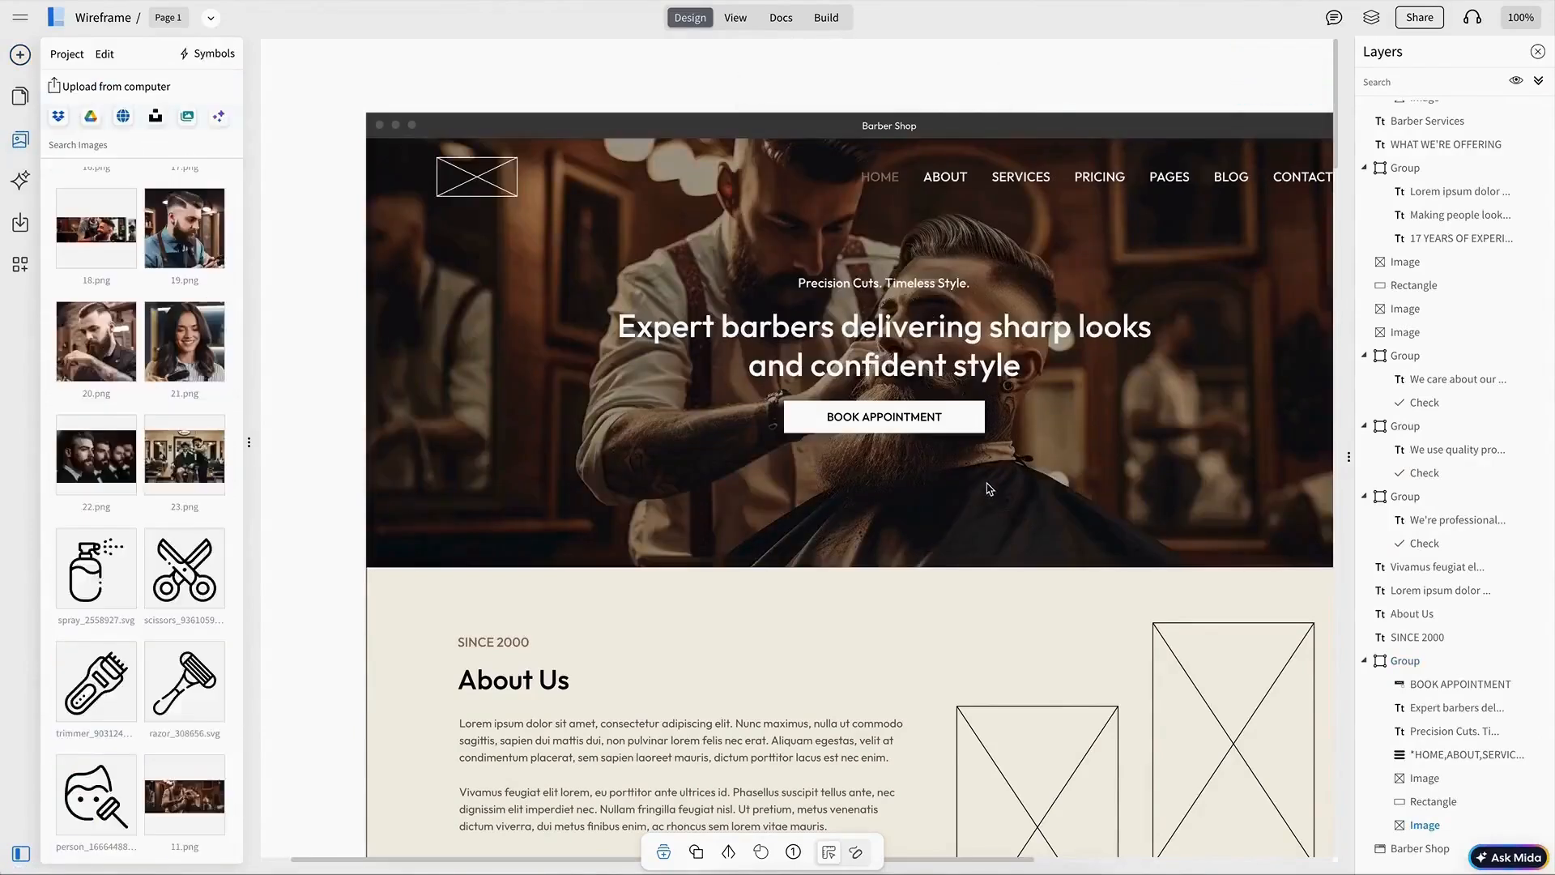
# Step: Fill the first About Us image placeholder with a photo of a barber cutting hair
pyautogui.scroll(-4, 1009, 539)
pyautogui.click(1010, 538)
pyautogui.click(144, 694)
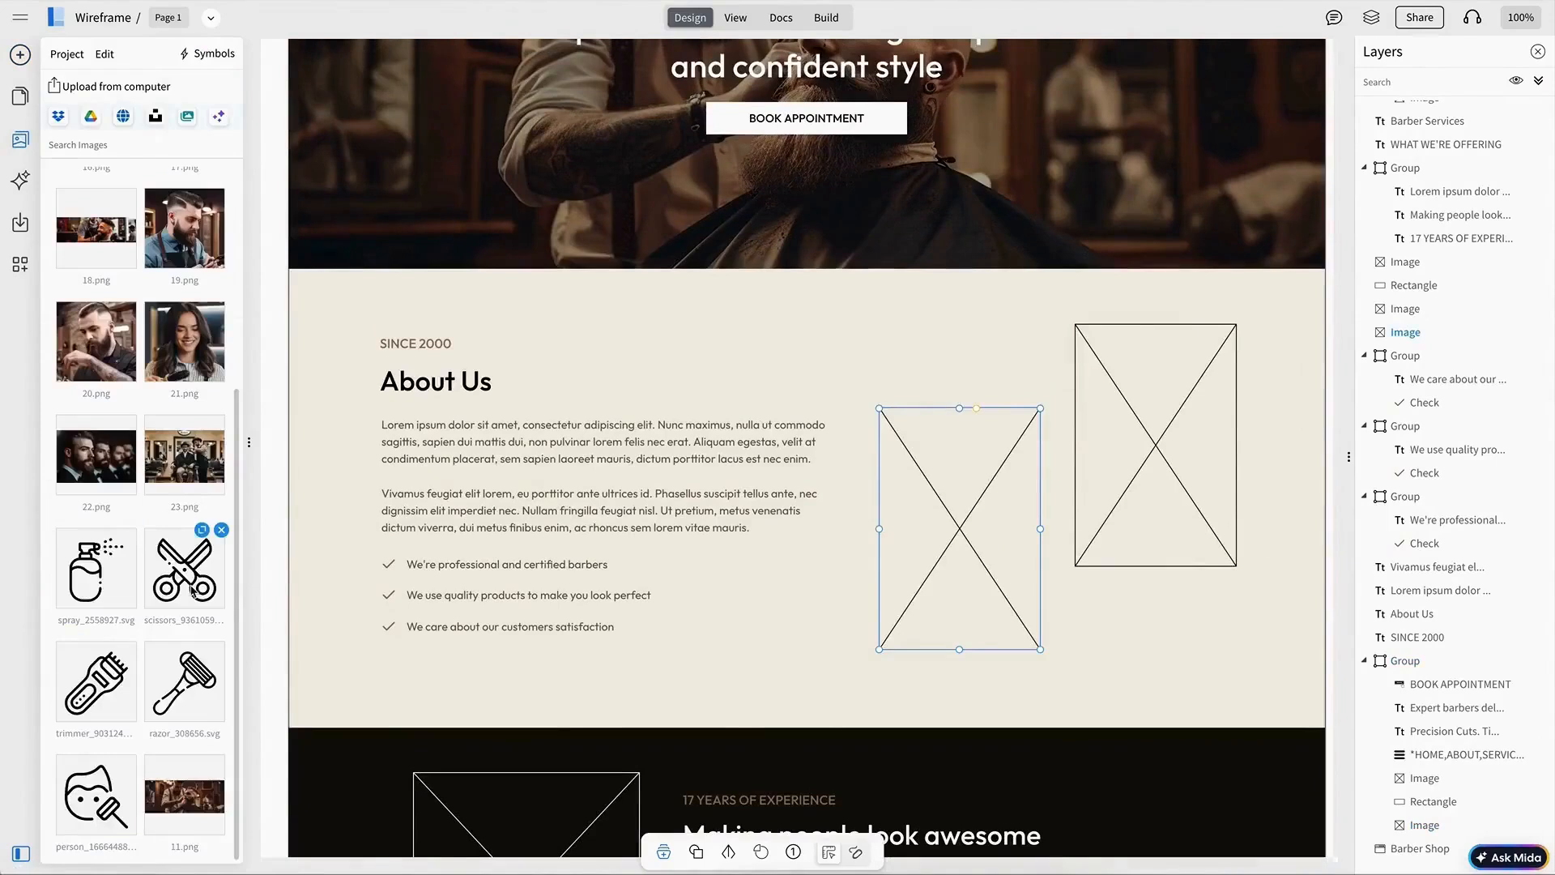
pyautogui.scroll(3, 192, 590)
pyautogui.click(100, 226)
# Step: Fill the second About Us image placeholder with a scissors and comb close-up photo
pyautogui.click(1121, 379)
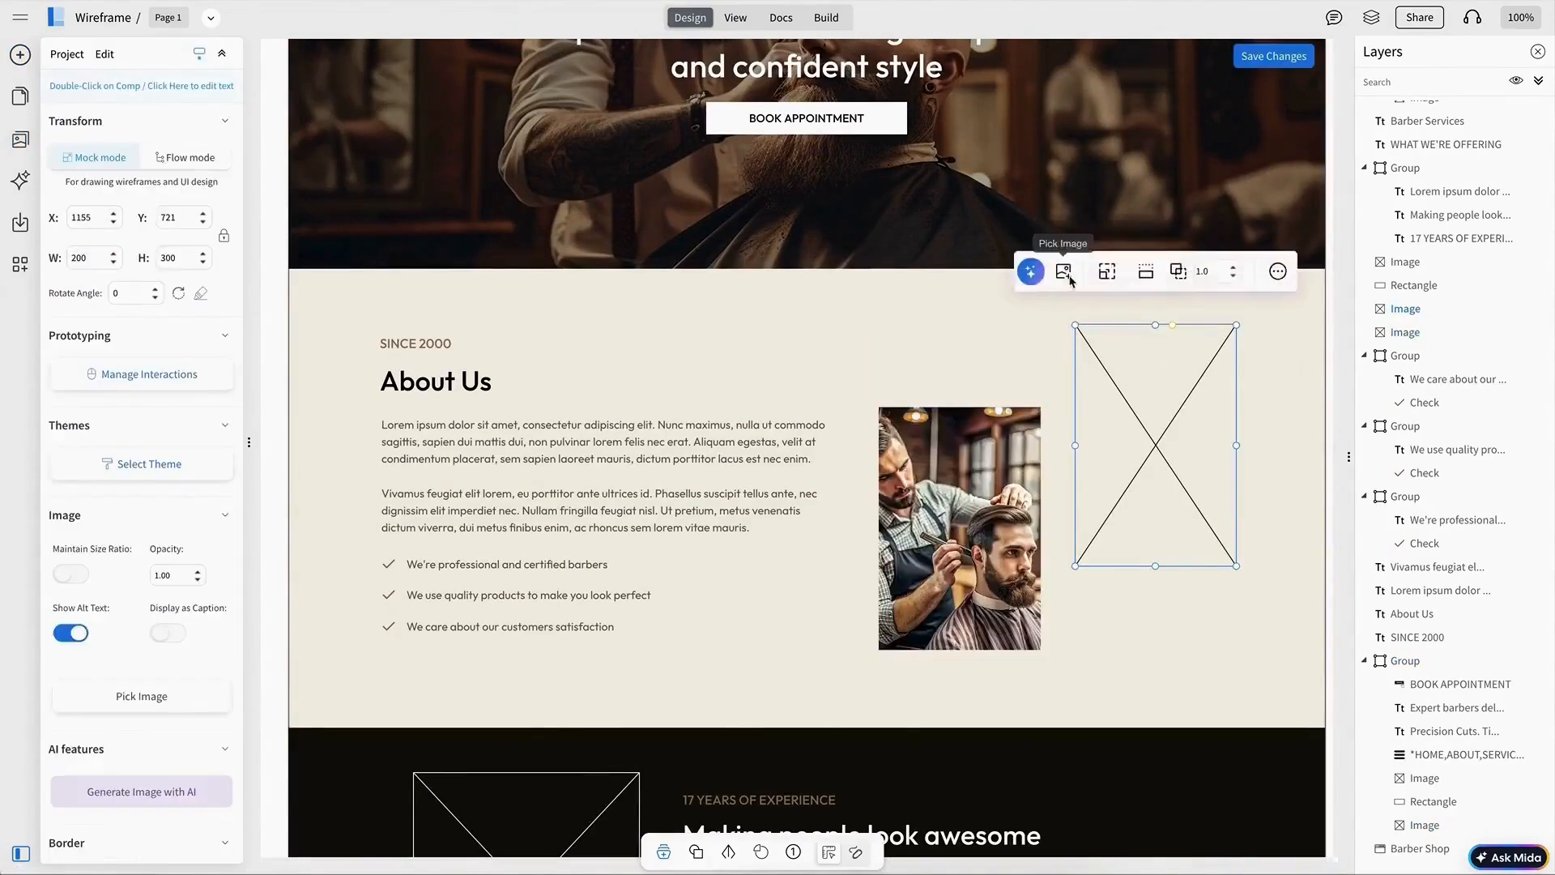
pyautogui.click(1068, 272)
pyautogui.click(183, 331)
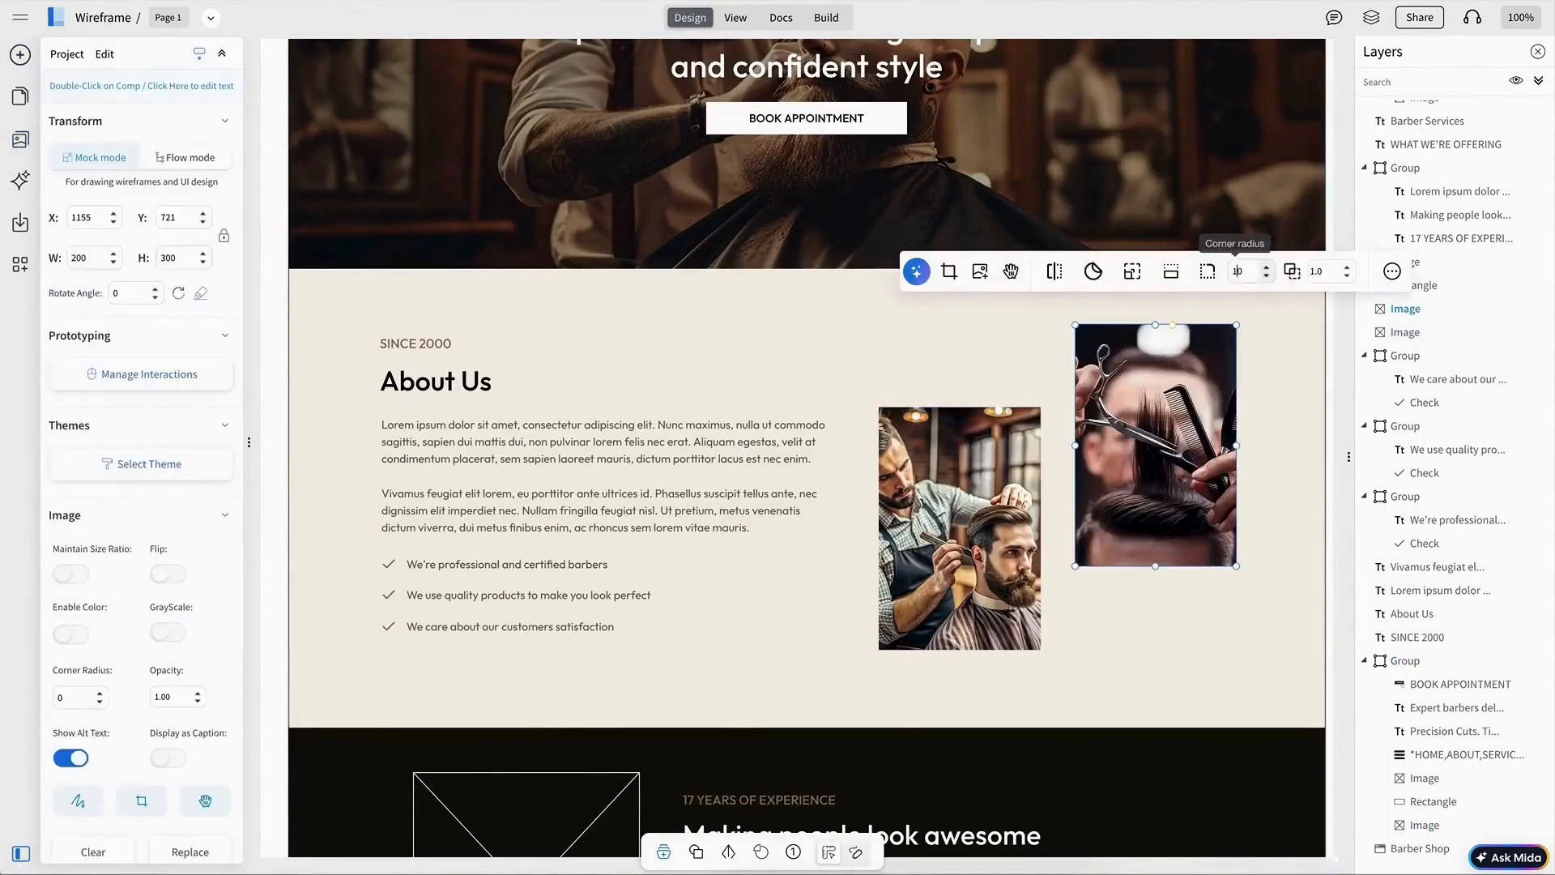
# Step: Set the corner radius of both About Us images to 10
pyautogui.click(985, 496)
pyautogui.doubleClick(1039, 357)
pyautogui.write('10')
pyautogui.click(1062, 406)
# Step: Fill the experience section's image placeholder with a barber photo from the image library
pyautogui.scroll(-5, 1084, 413)
pyautogui.hscroll(-2, 1083, 413)
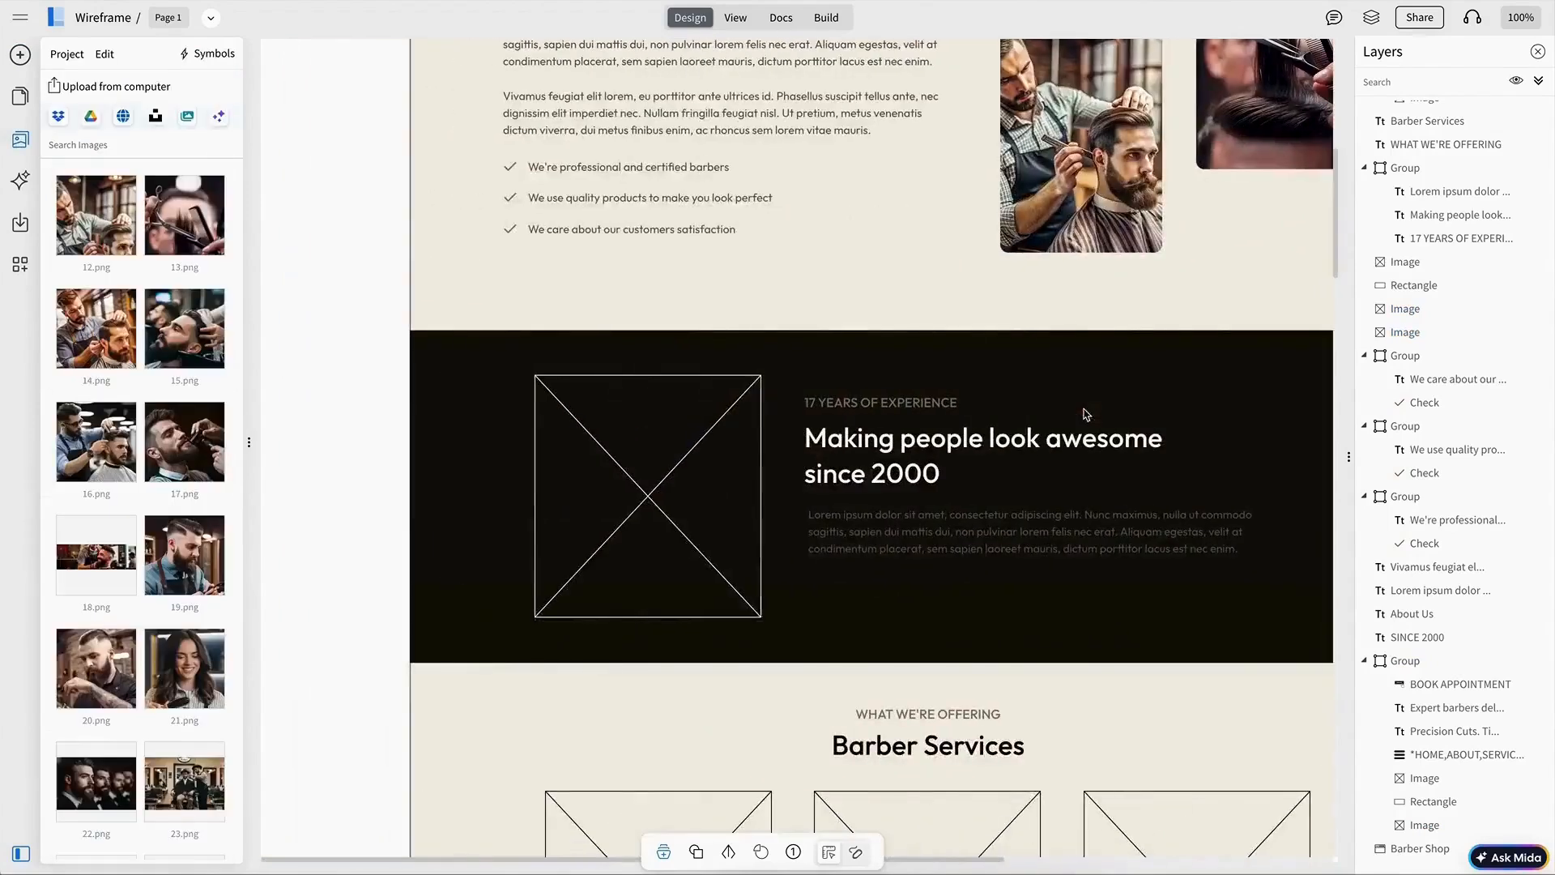
pyautogui.click(656, 441)
pyautogui.click(557, 323)
pyautogui.click(95, 336)
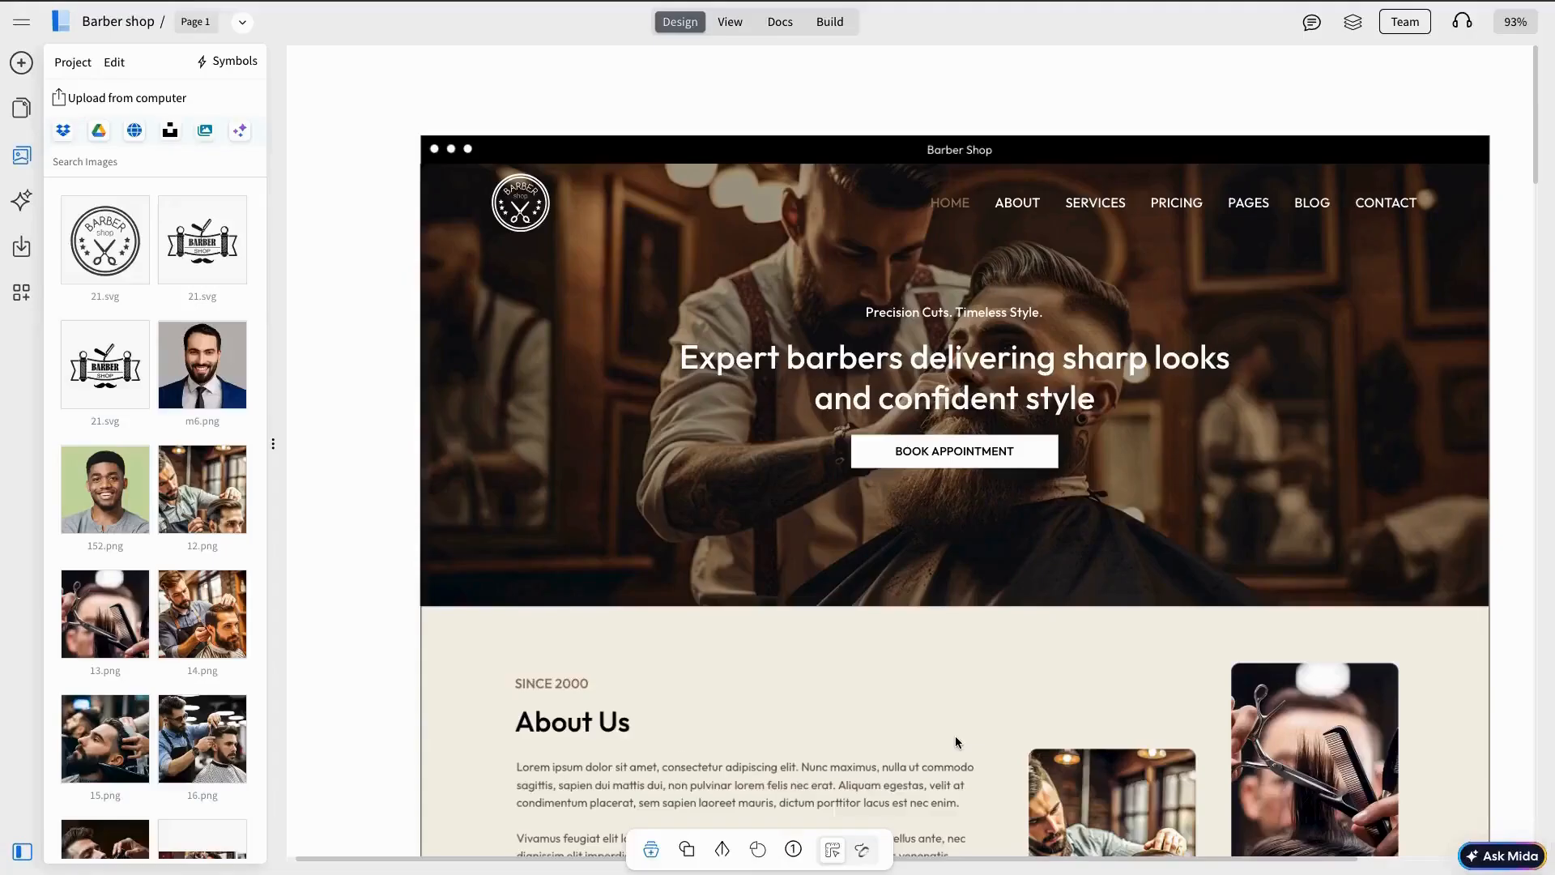
# Step: Scroll through the finished page from the About Us section to the footer and back to the top
pyautogui.scroll(-5, 955, 735)
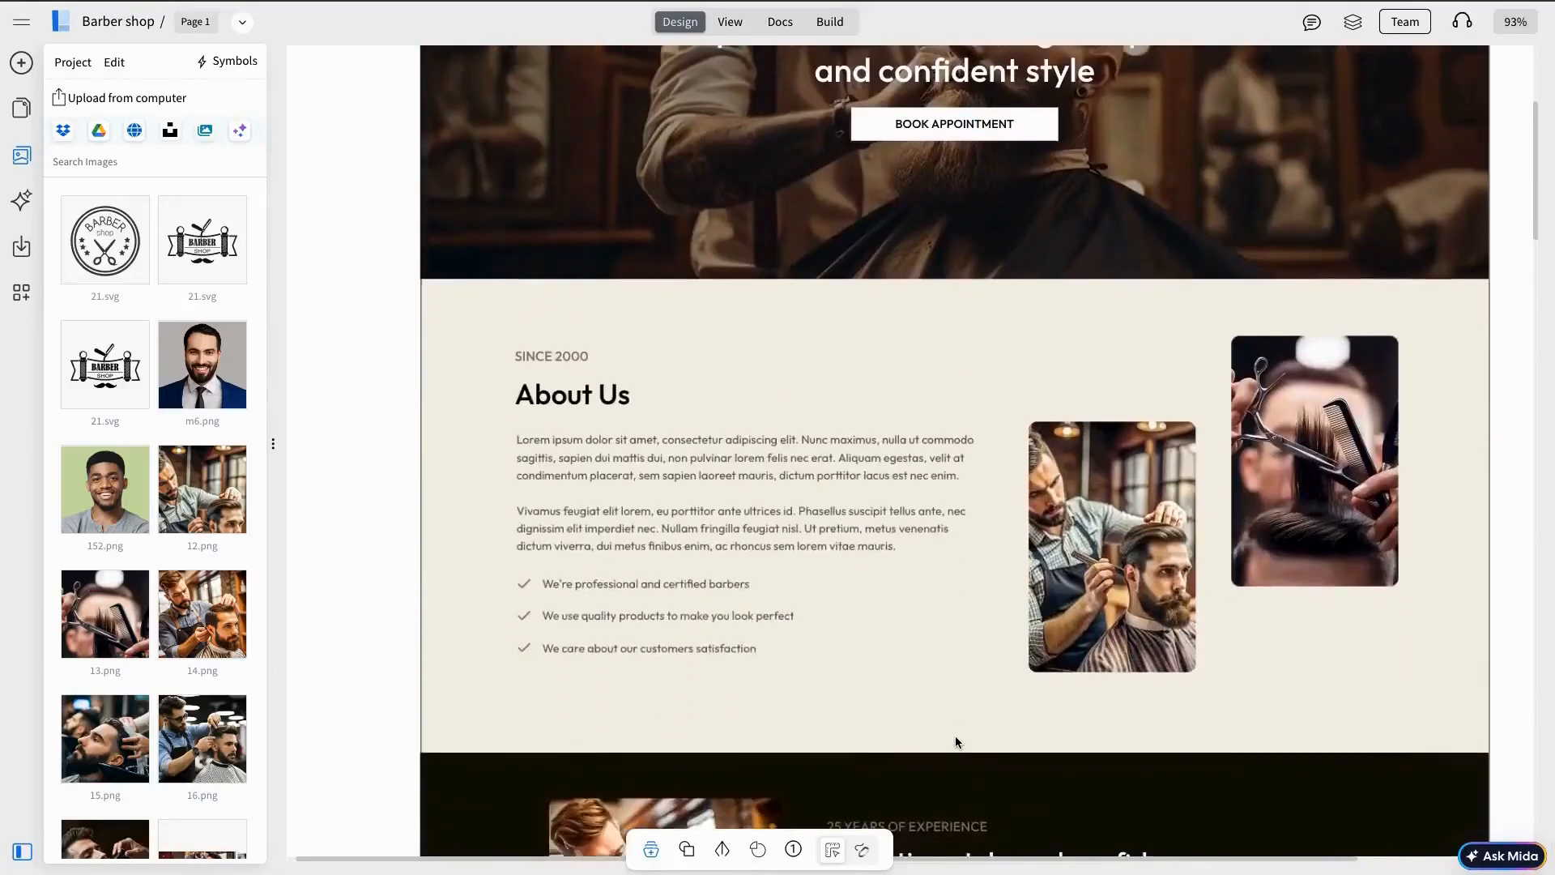
pyautogui.scroll(-15, 955, 735)
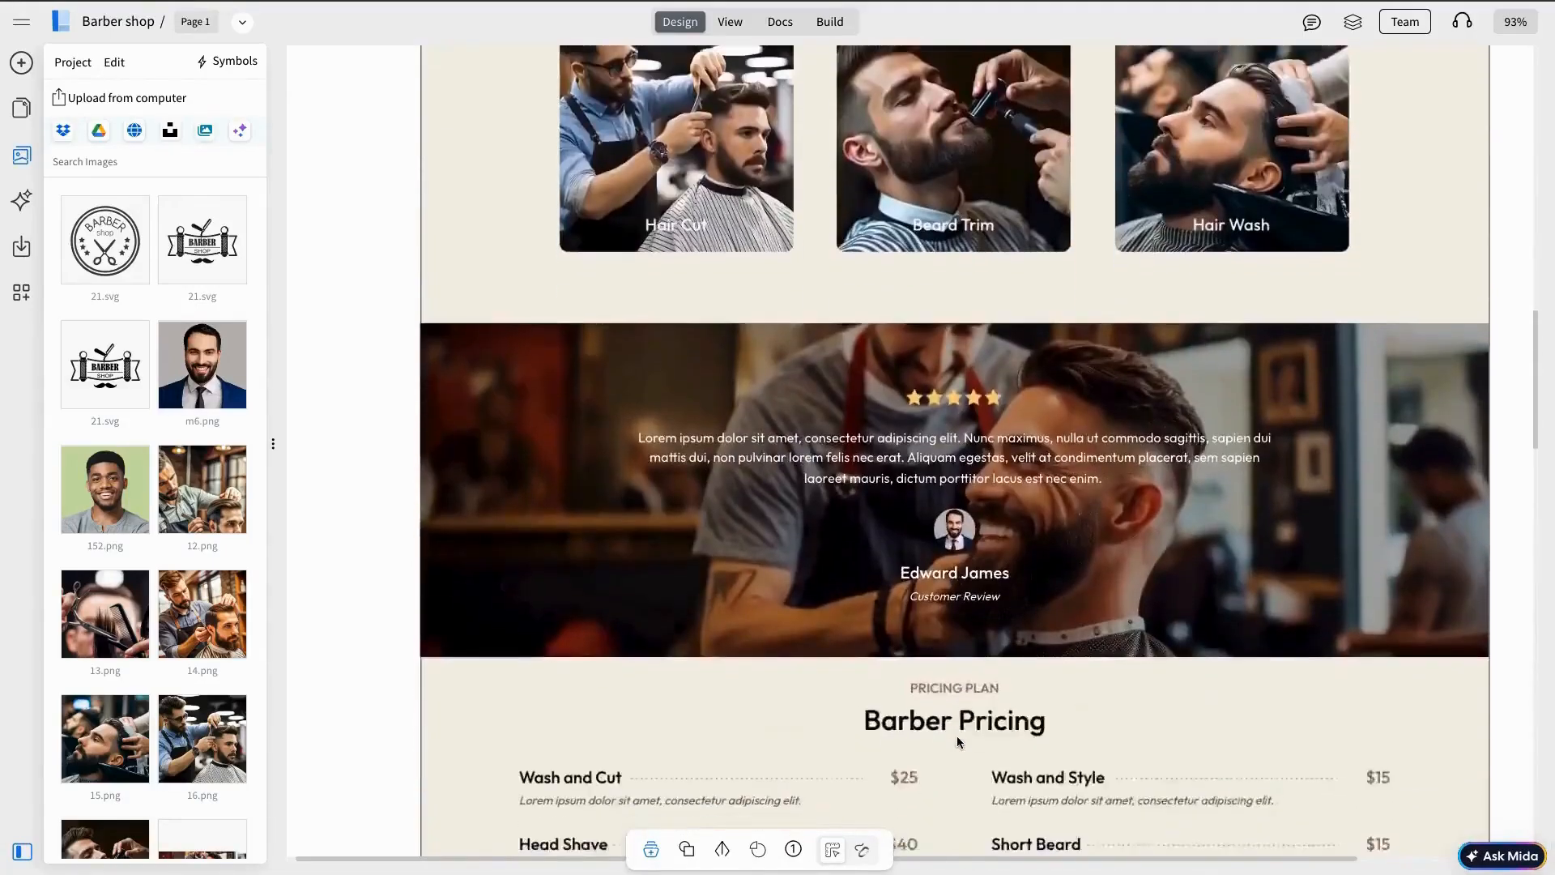
pyautogui.scroll(-15, 956, 740)
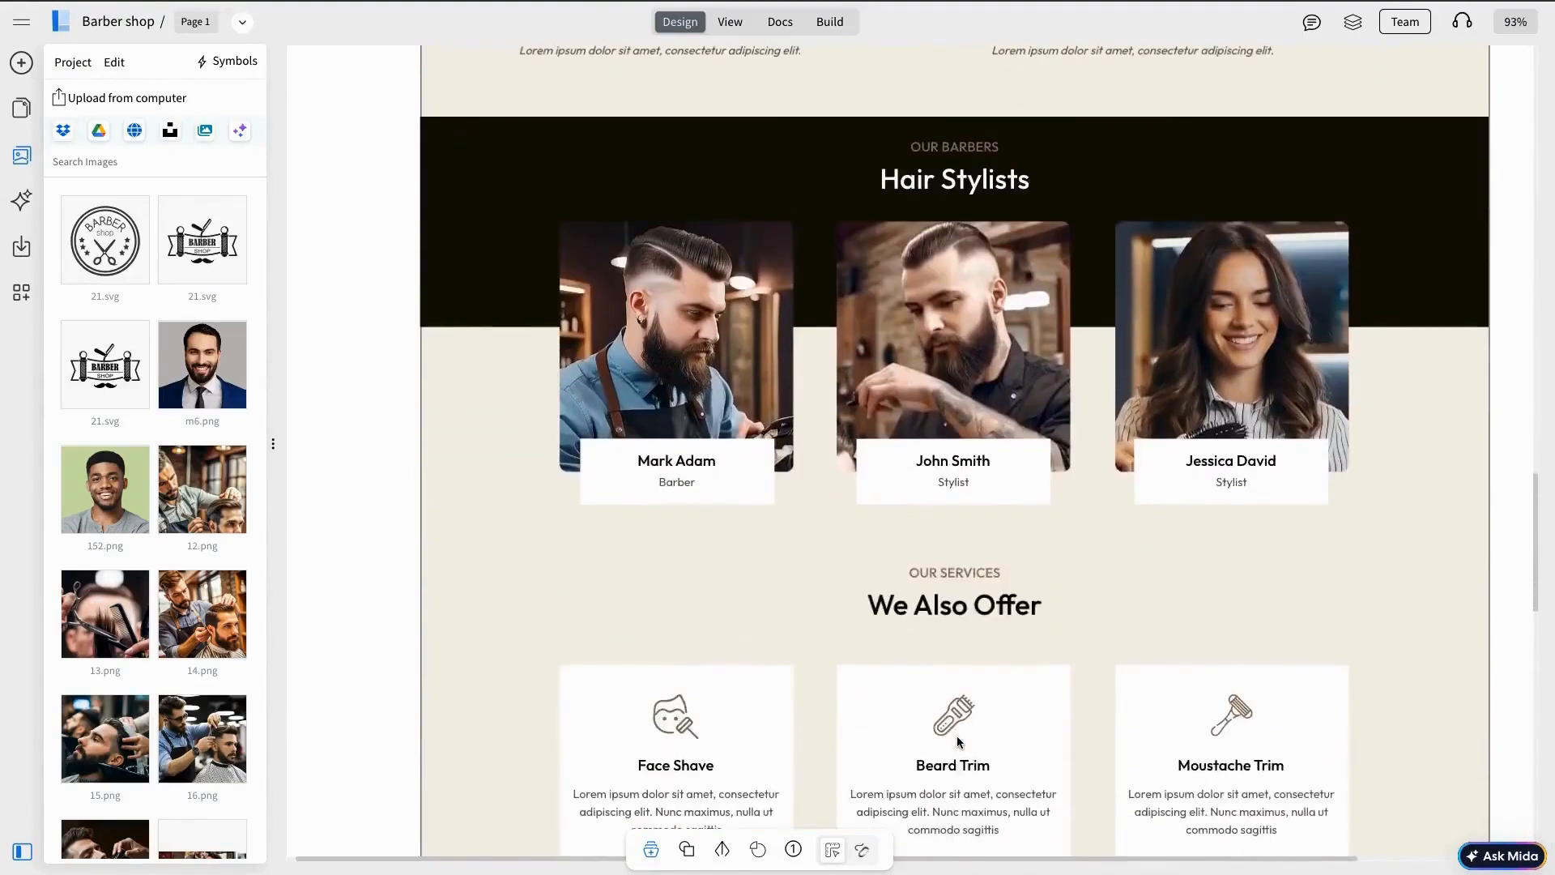
pyautogui.scroll(-15, 957, 742)
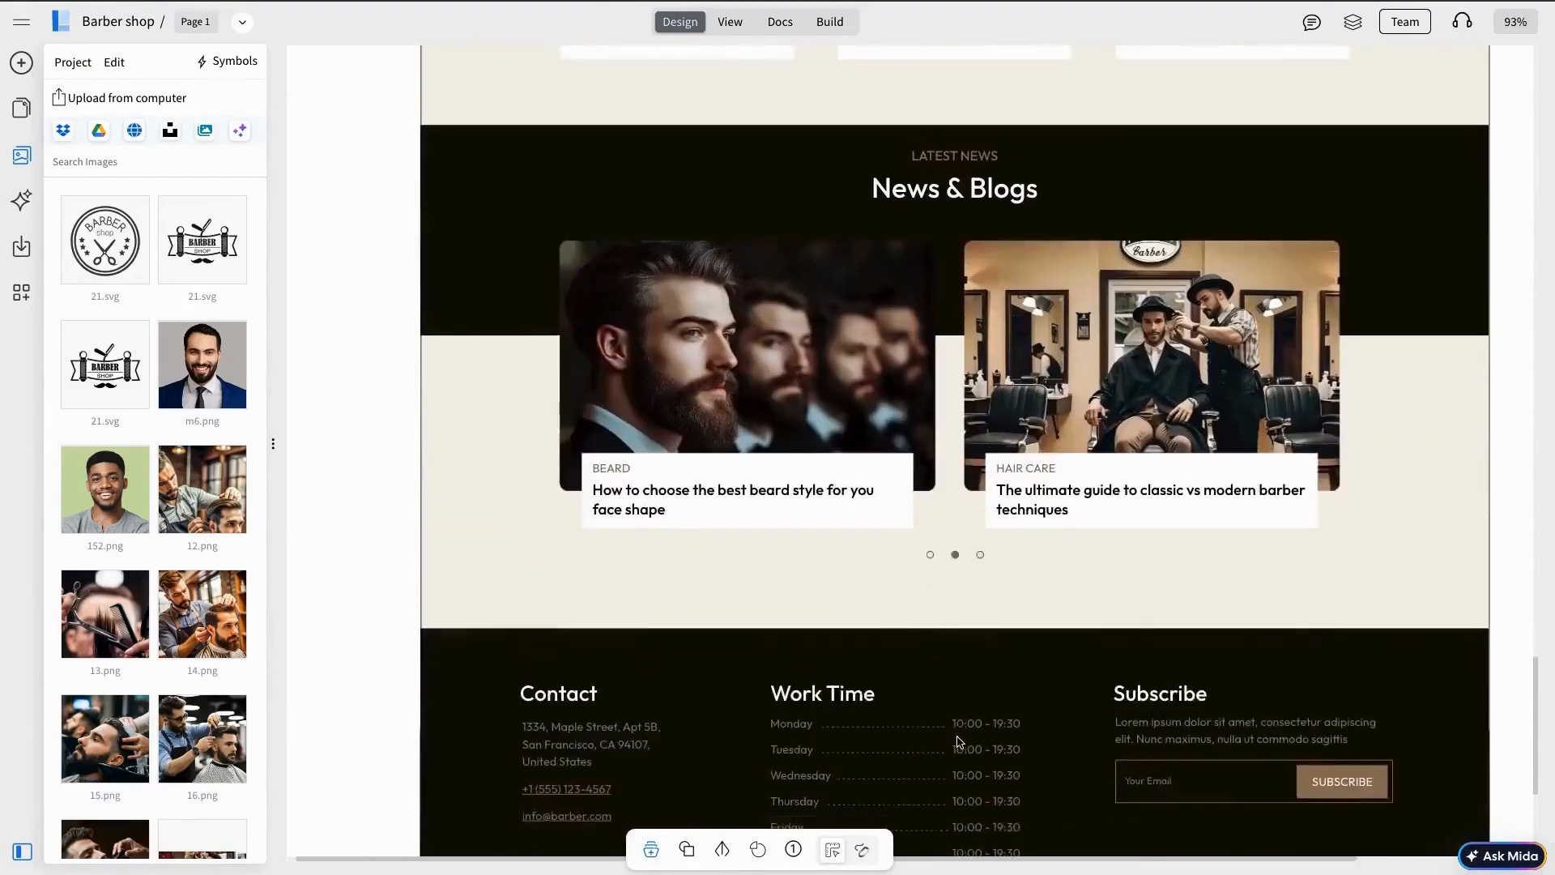
pyautogui.scroll(-3, 957, 742)
pyautogui.scroll(10, 958, 742)
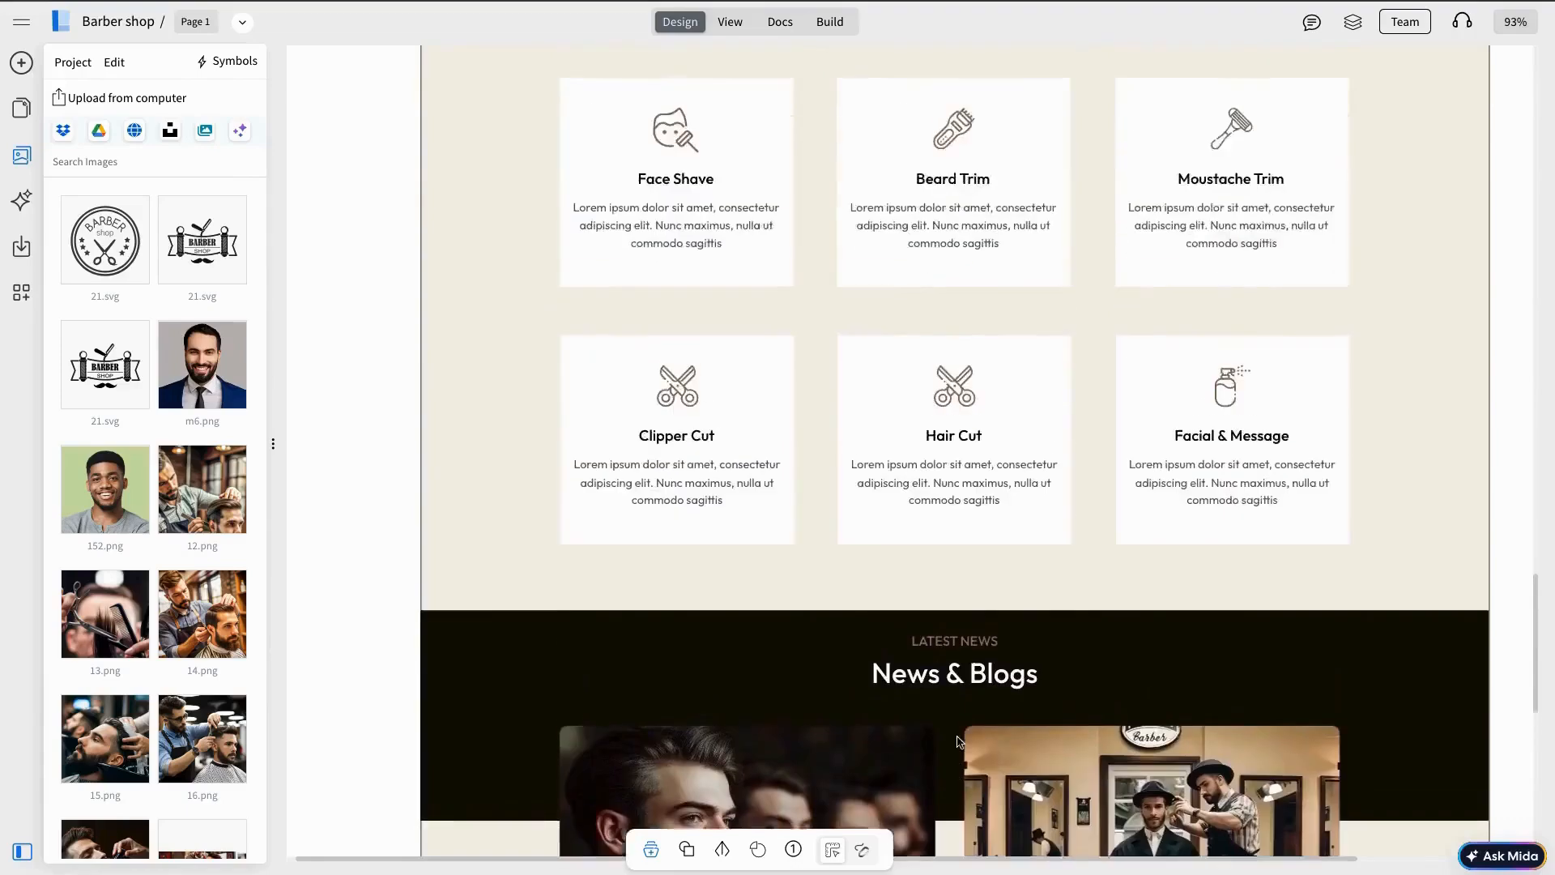
pyautogui.scroll(15, 958, 742)
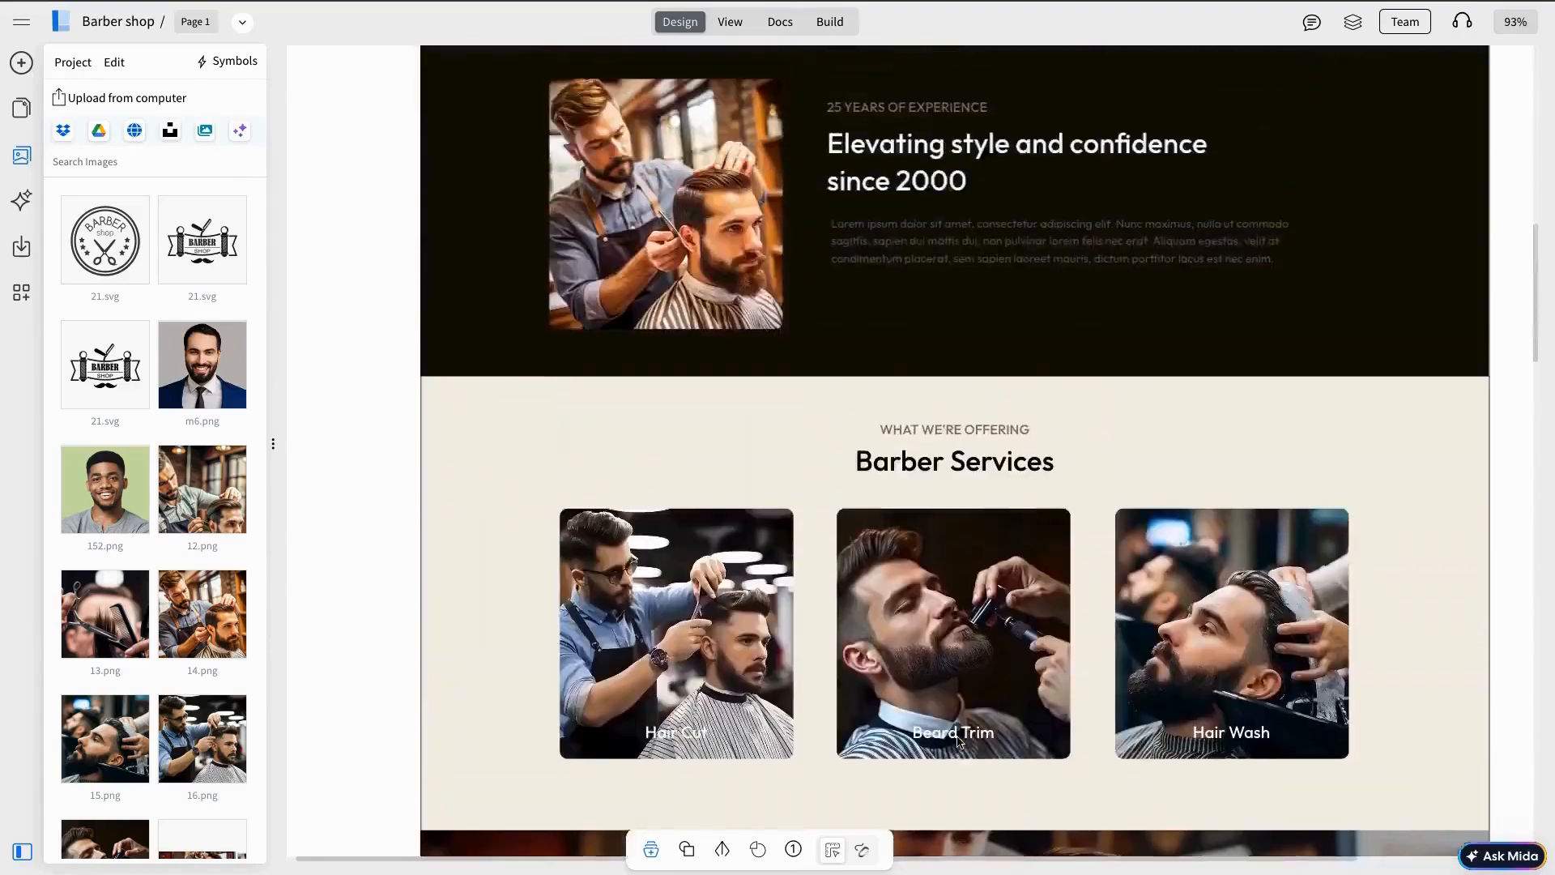
pyautogui.scroll(8, 958, 742)
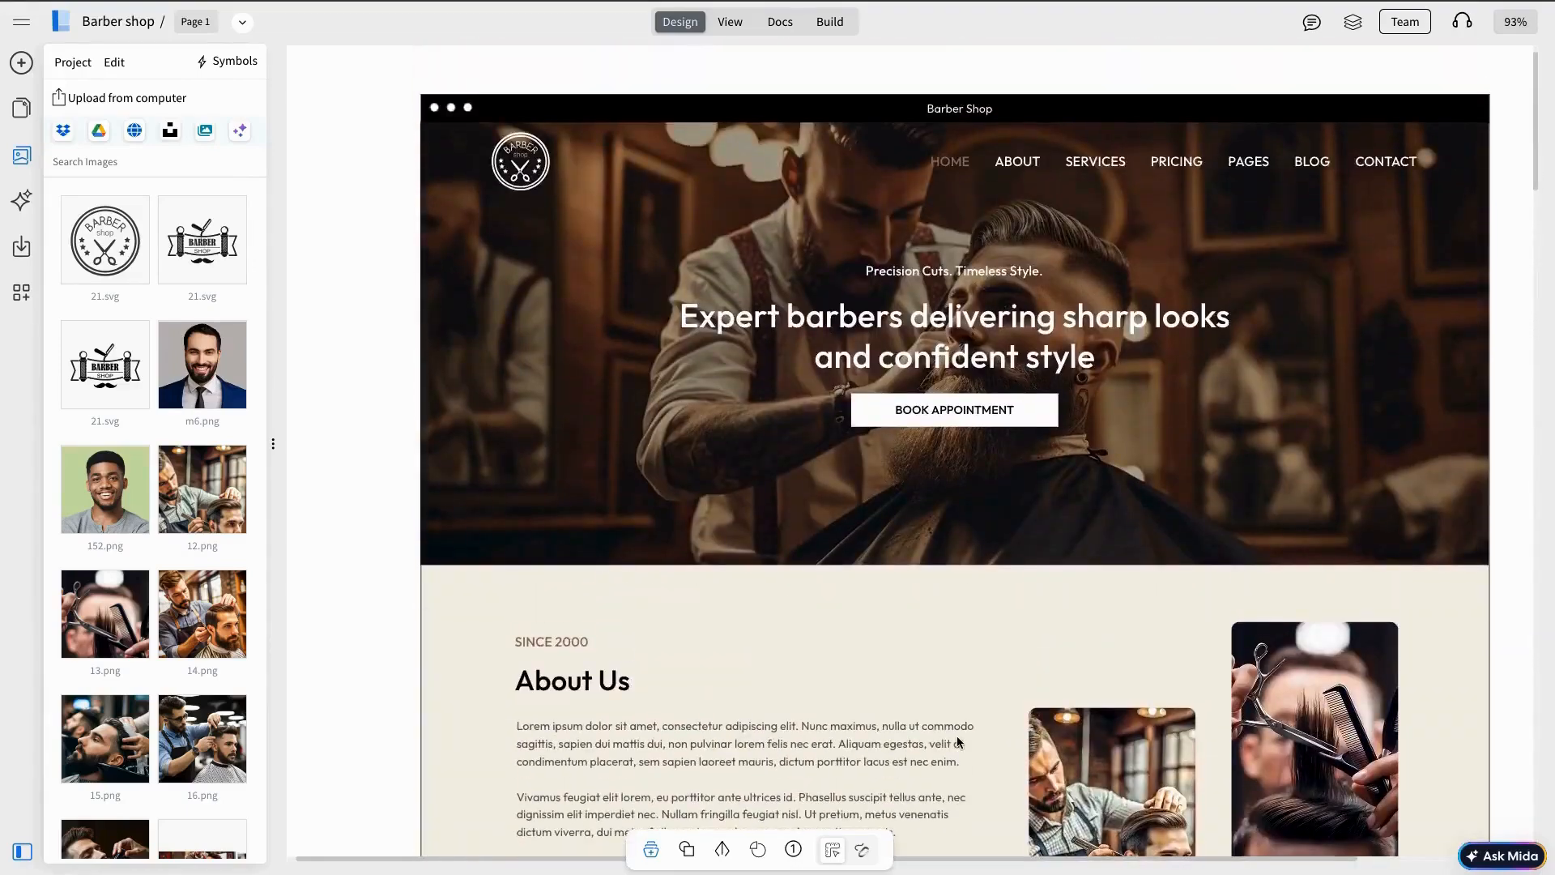